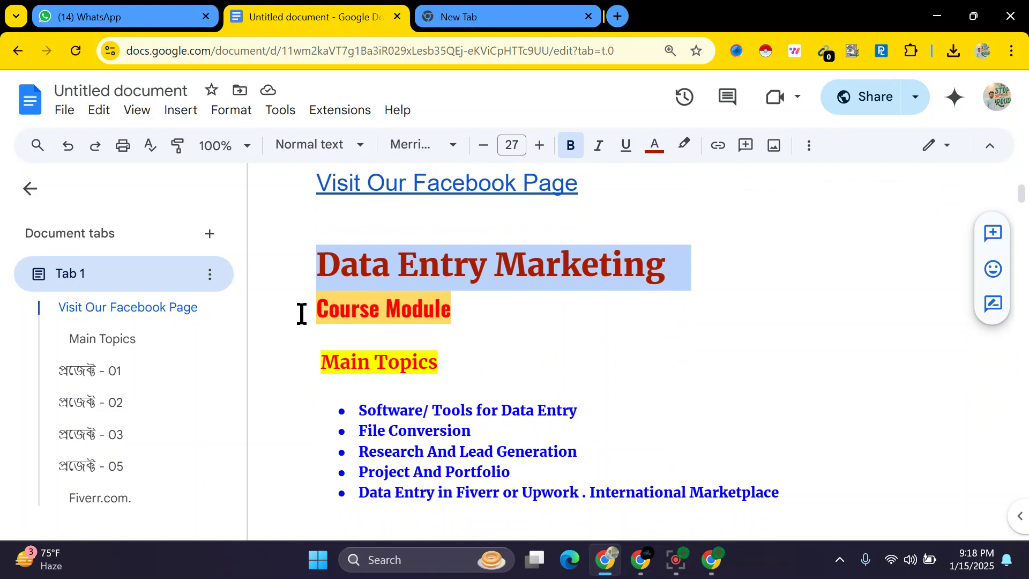
# Review the Course Module heading and the Main Topics list from Software/ Tools for Data Entry through Project And Portfolio.
pyautogui.moveTo(299, 312); pyautogui.dragTo(489, 320)
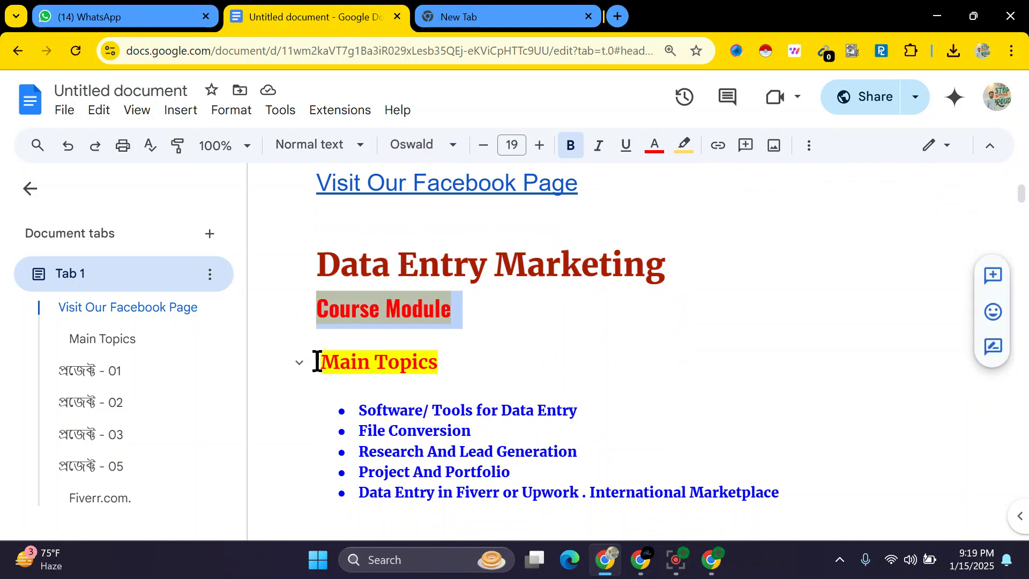
pyautogui.moveTo(314, 360); pyautogui.dragTo(487, 365)
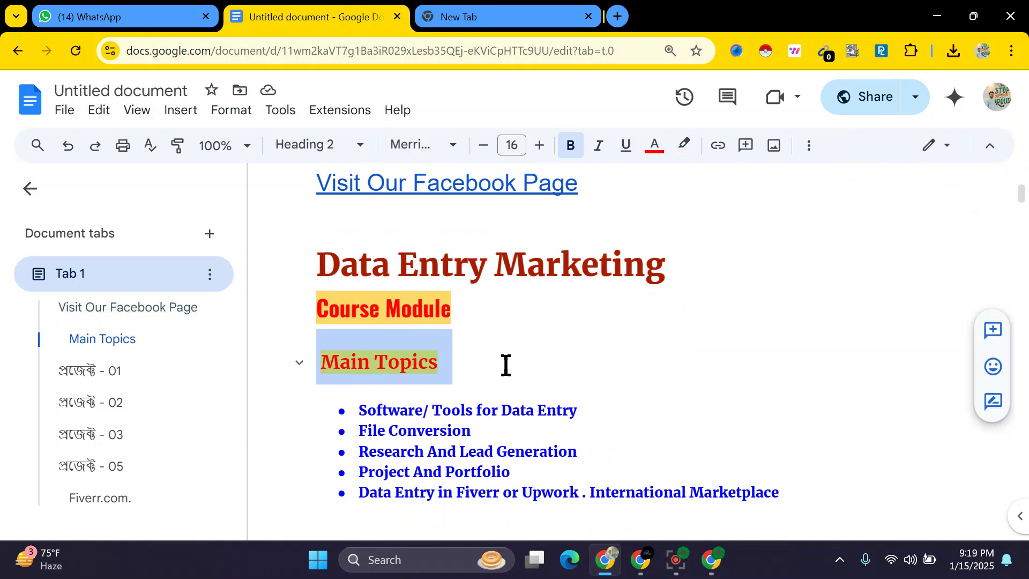
pyautogui.moveTo(360, 411); pyautogui.dragTo(576, 408)
pyautogui.scroll(-2, 675, 370)
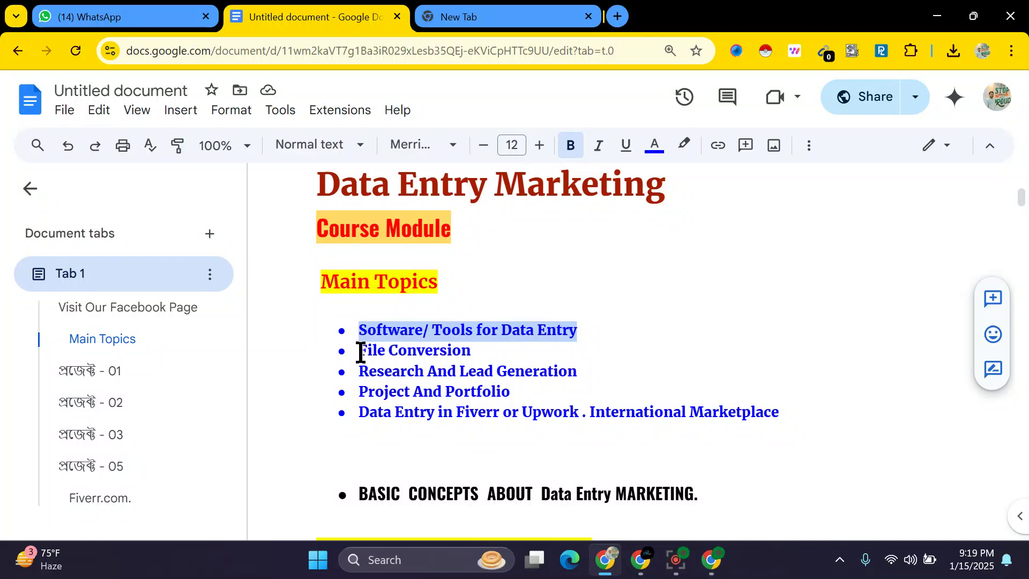
pyautogui.moveTo(361, 350); pyautogui.dragTo(485, 354)
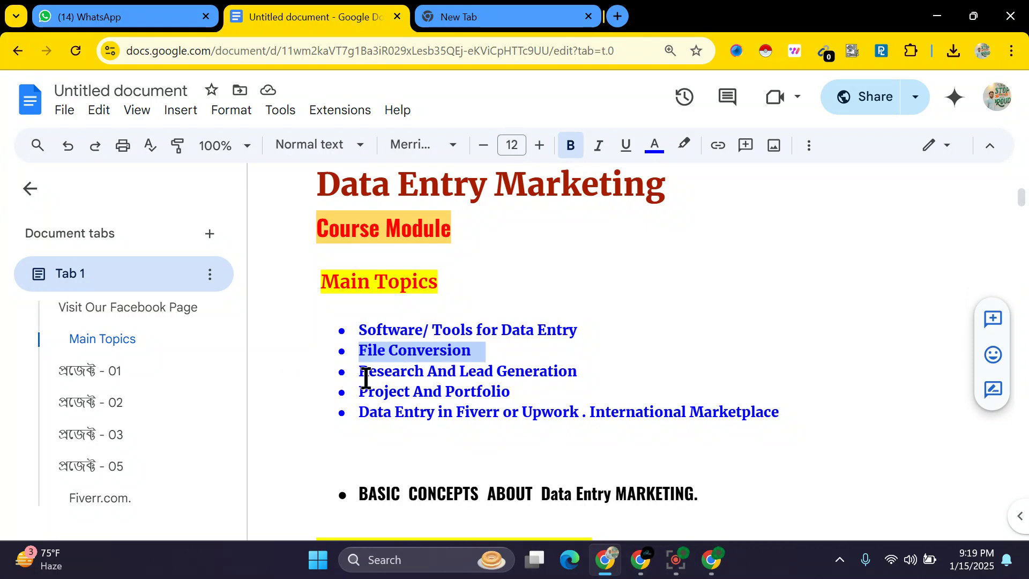
pyautogui.moveTo(359, 371); pyautogui.dragTo(589, 377)
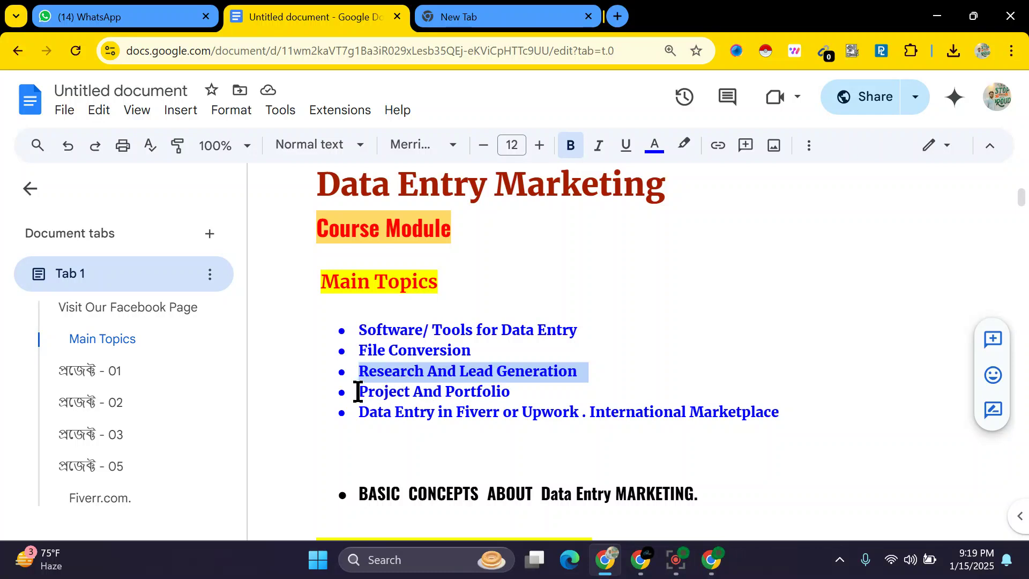
pyautogui.moveTo(357, 393); pyautogui.dragTo(516, 380)
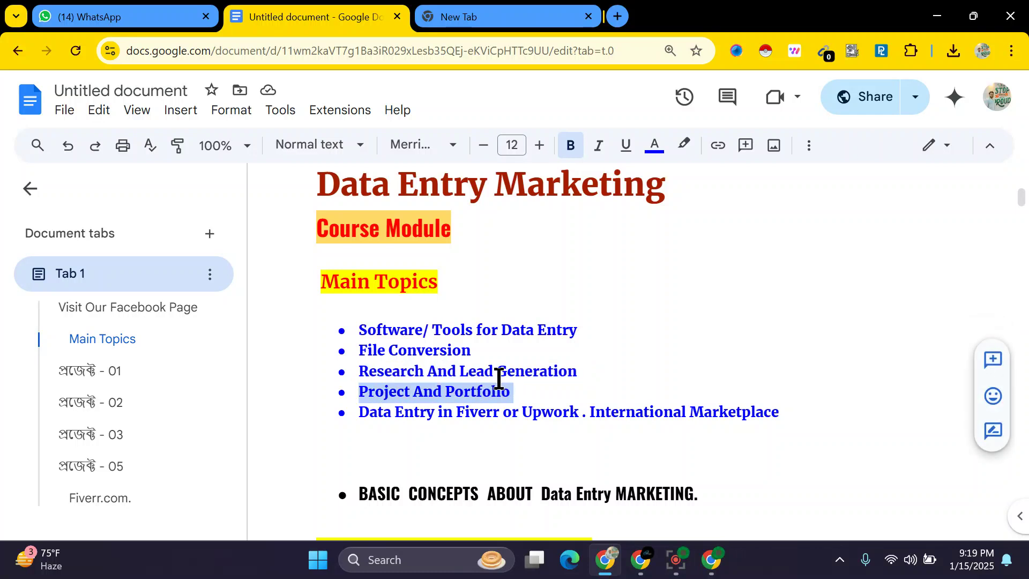
# Find the Projects & Portfolio section in the course outline and examine its E-Commerce Product Listing Project entry.
pyautogui.scroll(-5, 496, 379)
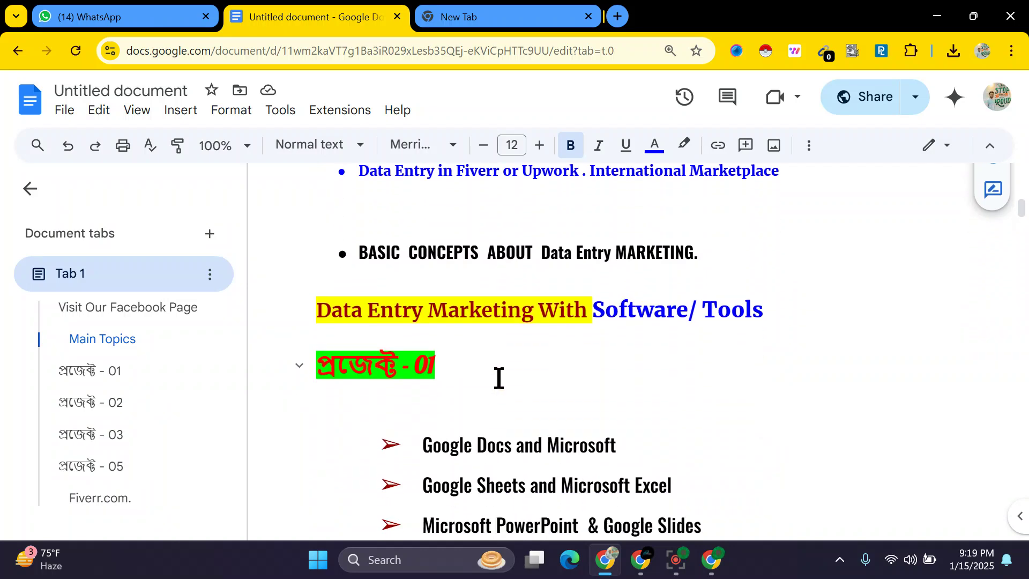
pyautogui.scroll(-2, 544, 370)
pyautogui.scroll(-20, 582, 363)
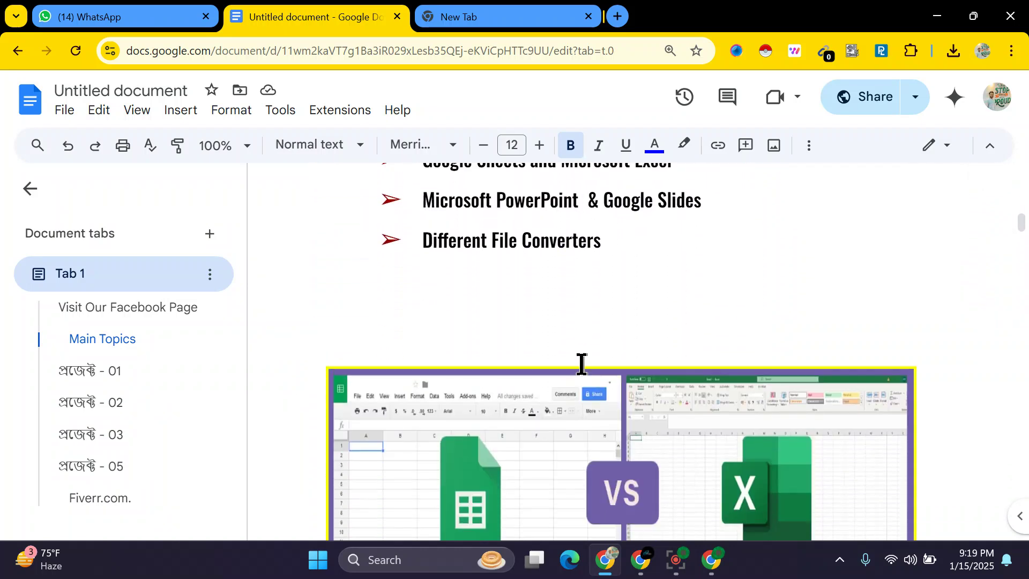
pyautogui.scroll(-15, 579, 362)
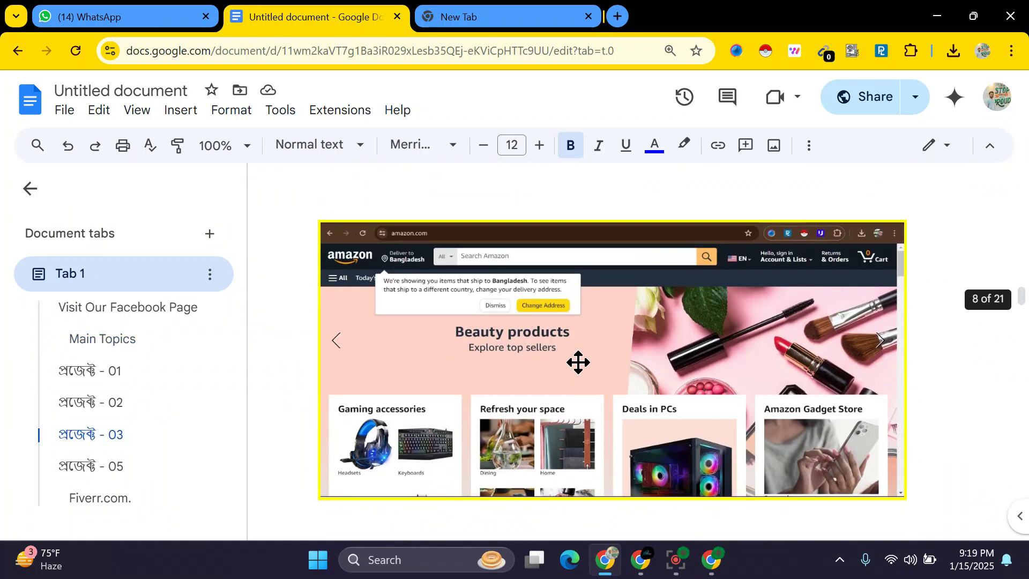
pyautogui.moveTo(318, 265); pyautogui.dragTo(682, 283)
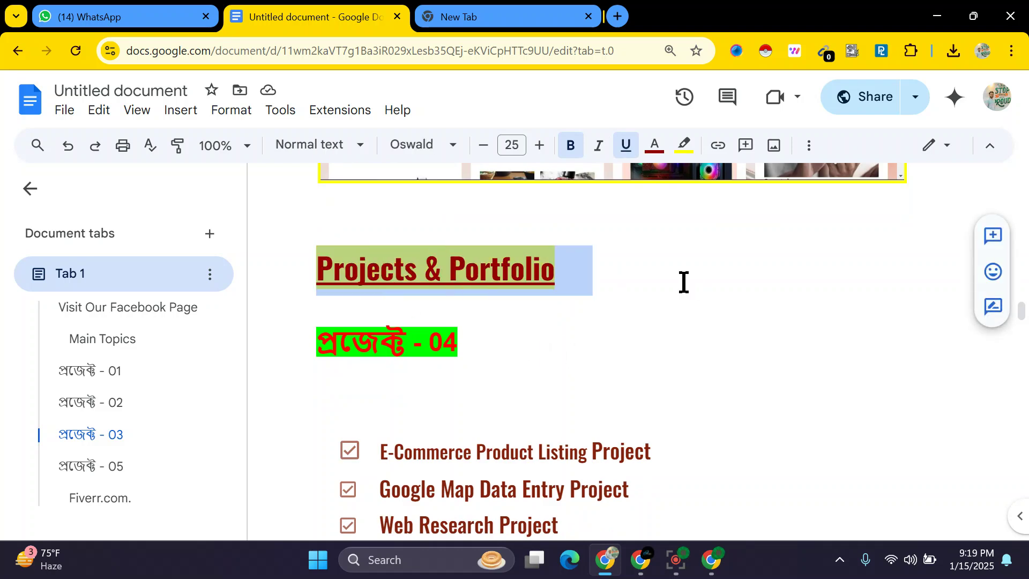
pyautogui.scroll(-2, 597, 297)
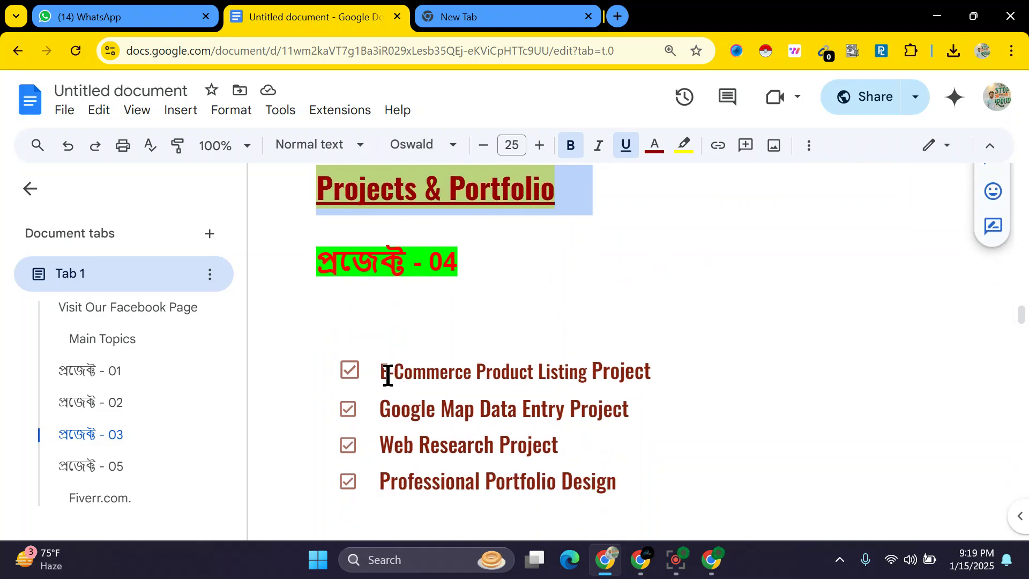
pyautogui.moveTo(379, 370); pyautogui.dragTo(756, 379)
pyautogui.click(755, 379)
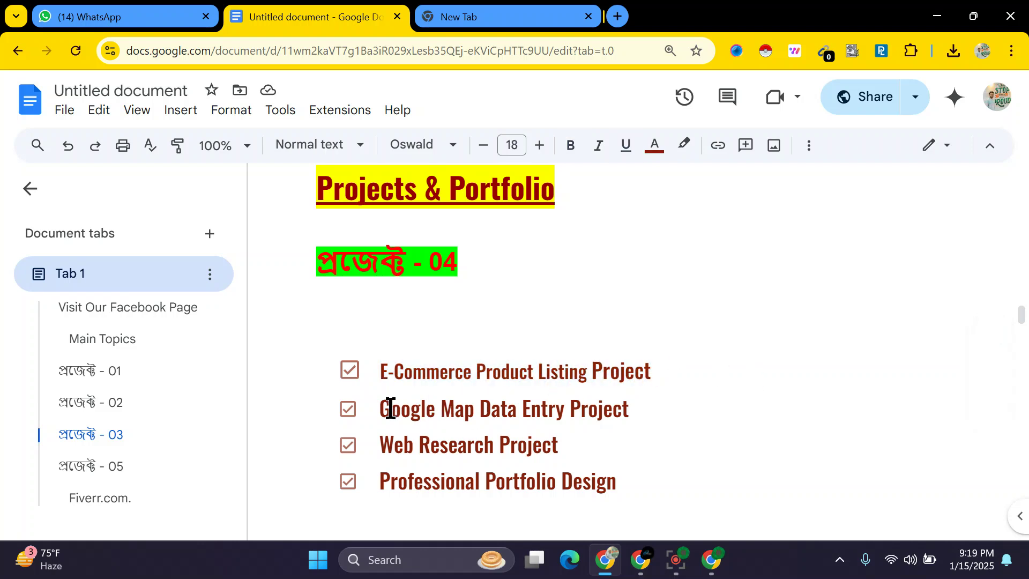
# Examine the Google Map Data Entry Project entry together with the Web Research Project and Professional Portfolio Design entries.
pyautogui.moveTo(379, 408); pyautogui.dragTo(644, 400)
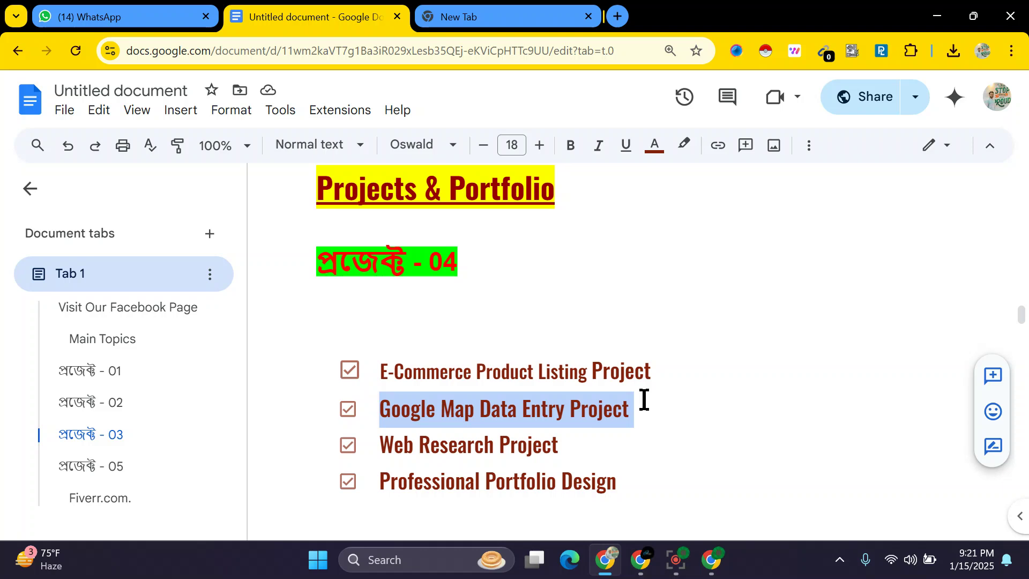
pyautogui.click(475, 408)
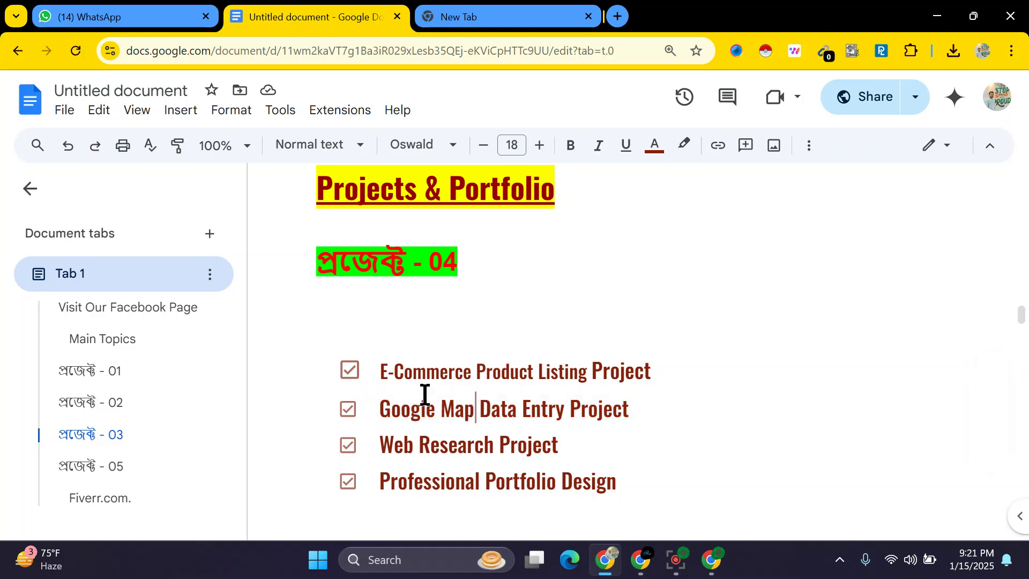
pyautogui.moveTo(372, 417); pyautogui.dragTo(478, 408)
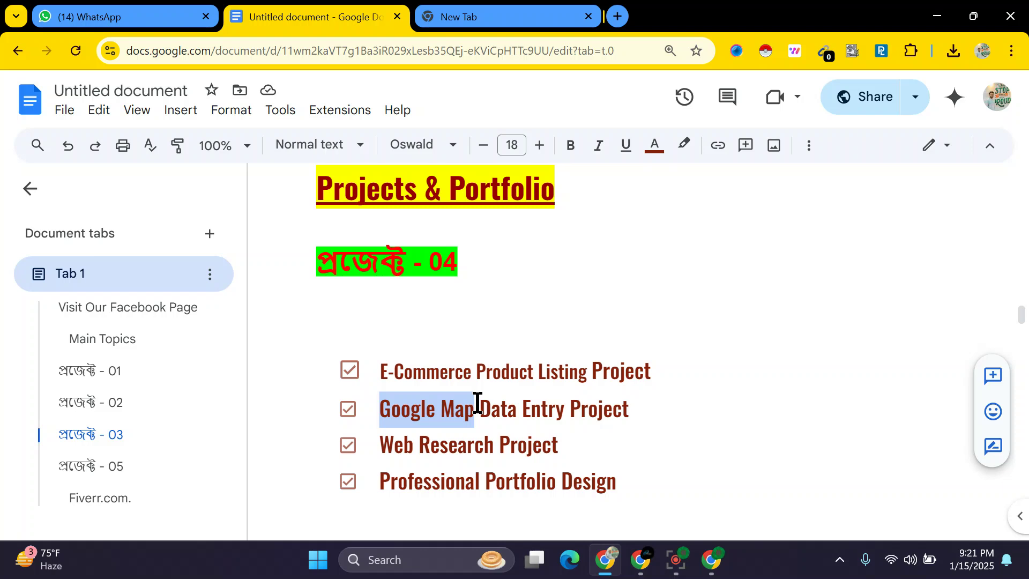
pyautogui.moveTo(479, 408); pyautogui.dragTo(687, 407)
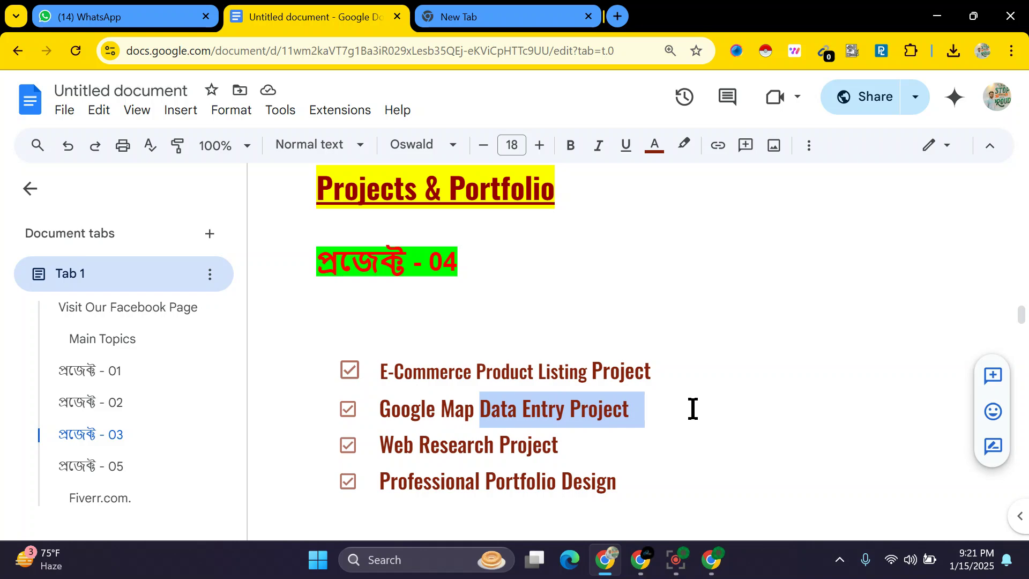
pyautogui.click(667, 437)
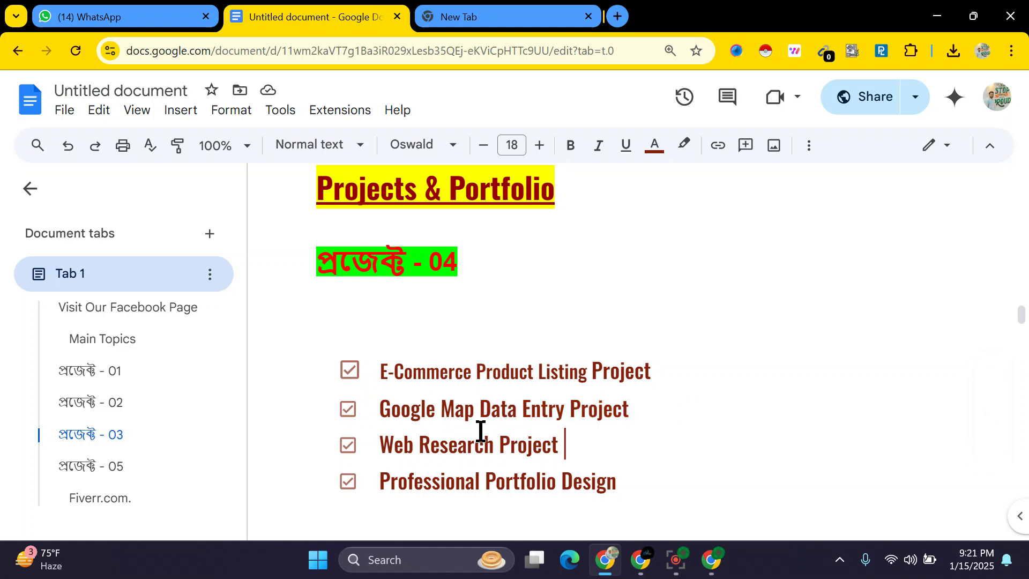
pyautogui.click(381, 444)
pyautogui.moveTo(381, 444); pyautogui.dragTo(622, 496)
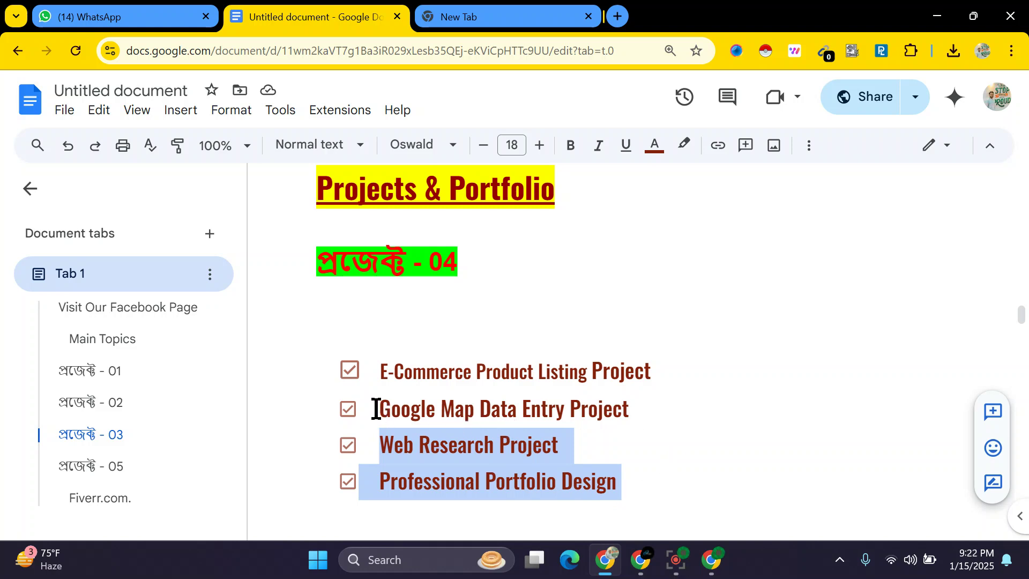
pyautogui.moveTo(376, 409); pyautogui.dragTo(636, 402)
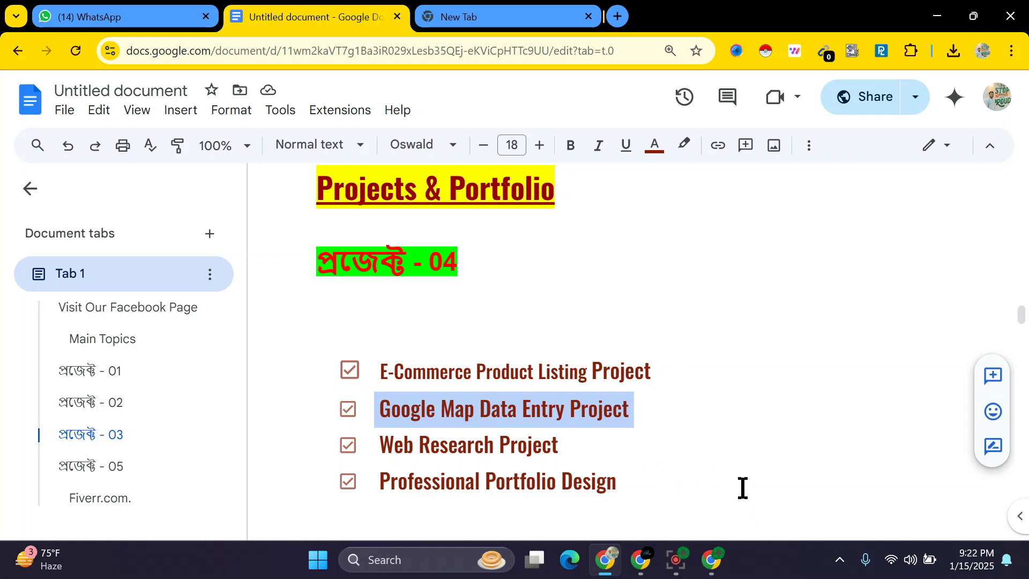
# Switch to the google map project document and read the client's whole request from start to end.
pyautogui.moveTo(714, 560)
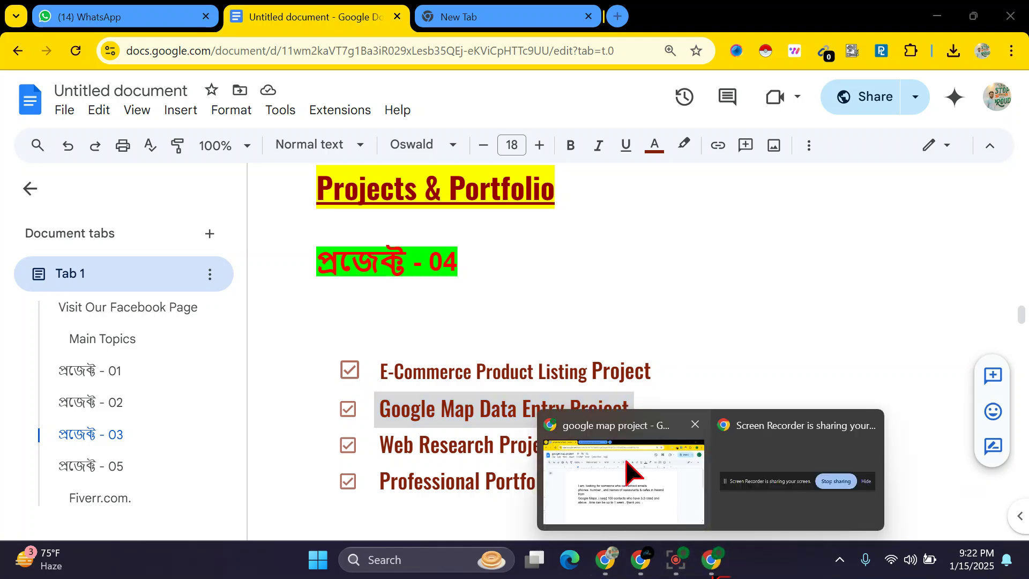
pyautogui.click(649, 485)
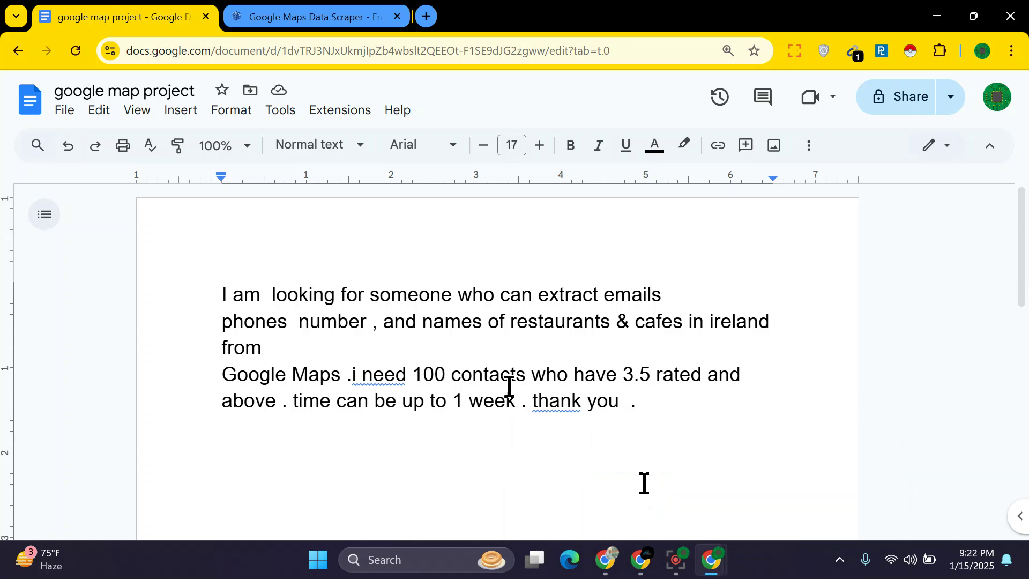
pyautogui.click(372, 296)
pyautogui.moveTo(220, 294); pyautogui.dragTo(729, 441)
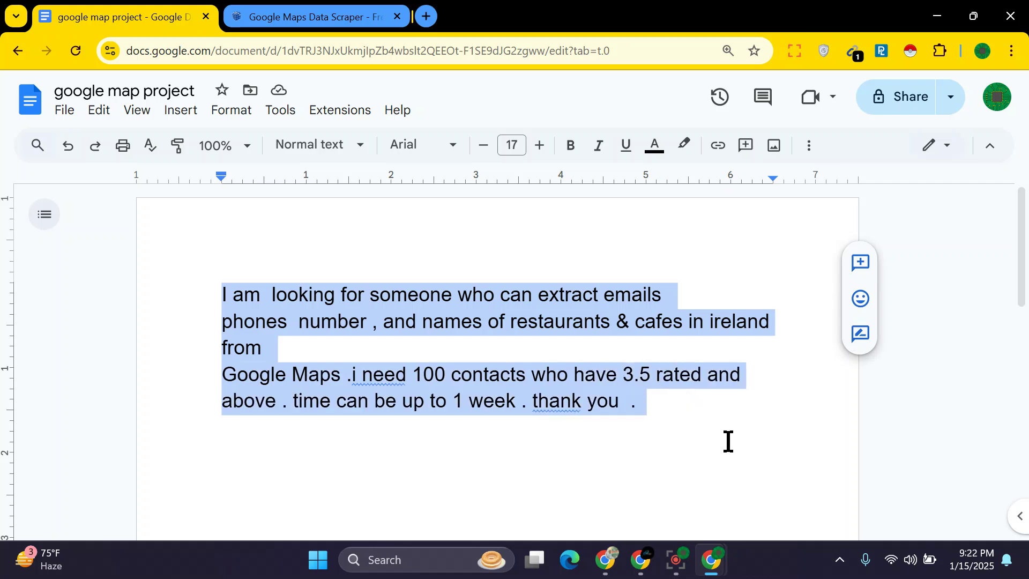
pyautogui.click(609, 402)
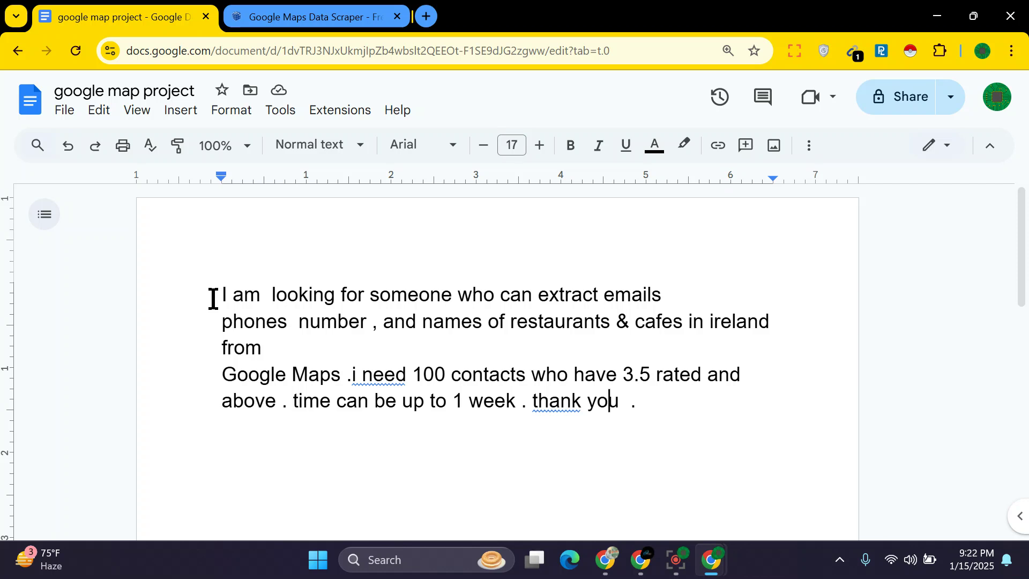
pyautogui.moveTo(218, 293); pyautogui.dragTo(653, 417)
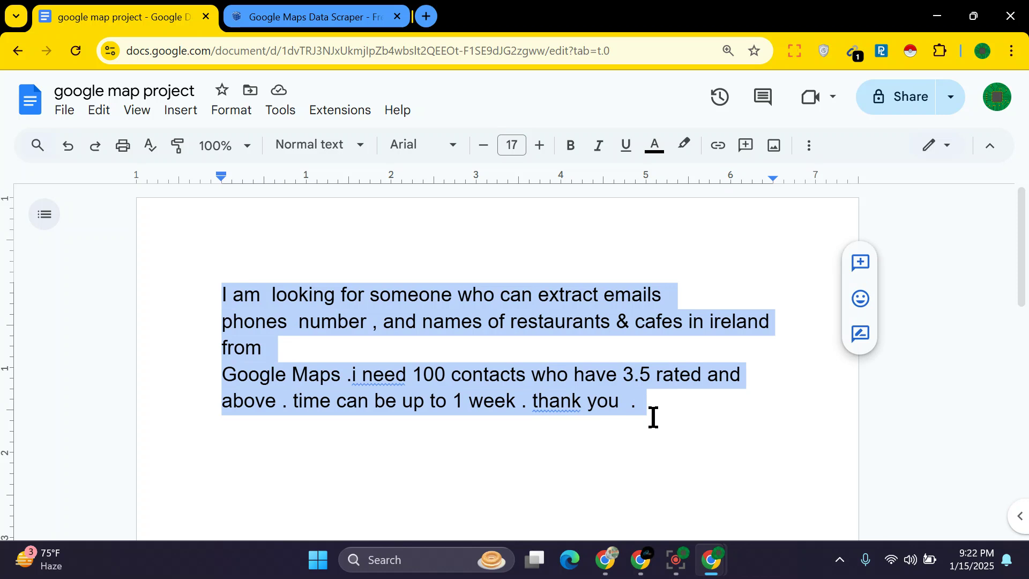
pyautogui.click(588, 401)
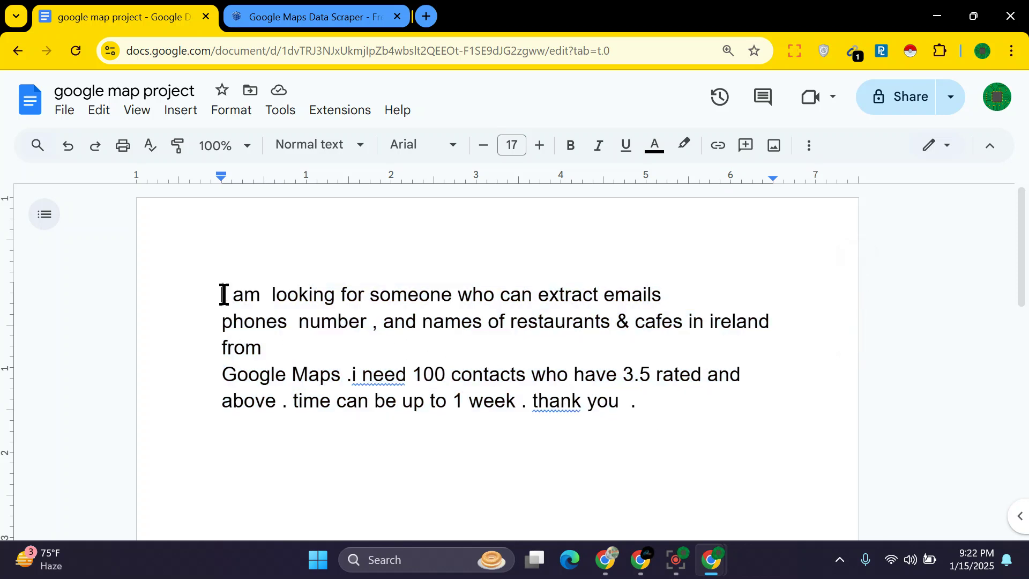
# Examine the request part by part: the data wanted, the restaurants and cafes in Ireland, the number of contacts and the rating condition.
pyautogui.moveTo(223, 294); pyautogui.dragTo(748, 338)
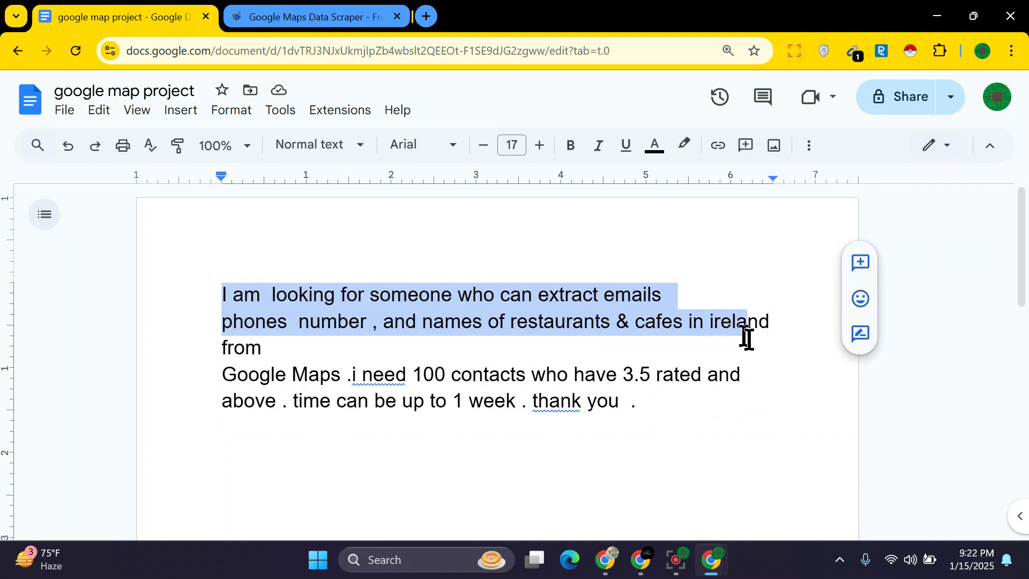
pyautogui.click(719, 345)
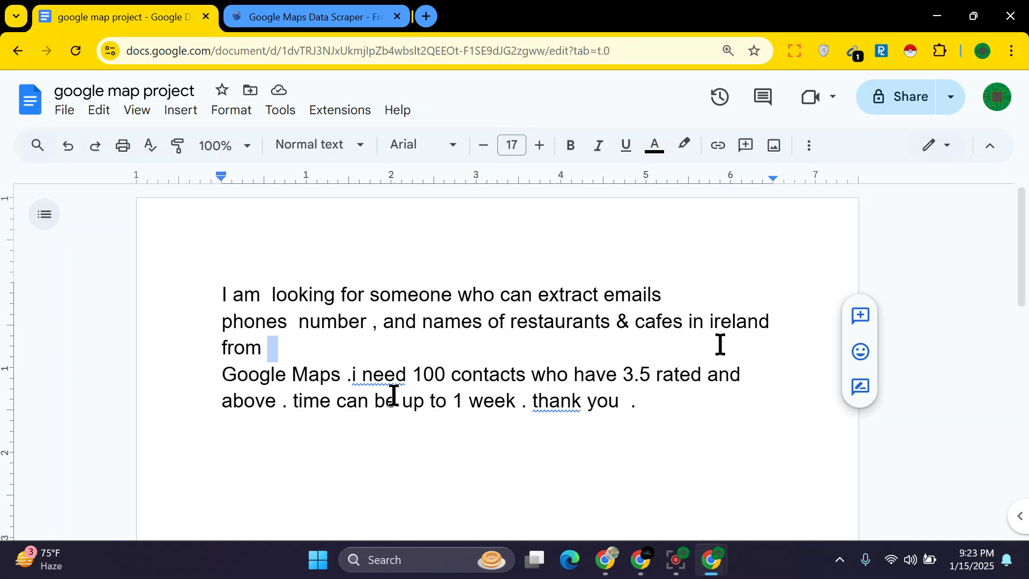
pyautogui.click(353, 375)
pyautogui.moveTo(423, 381); pyautogui.dragTo(526, 380)
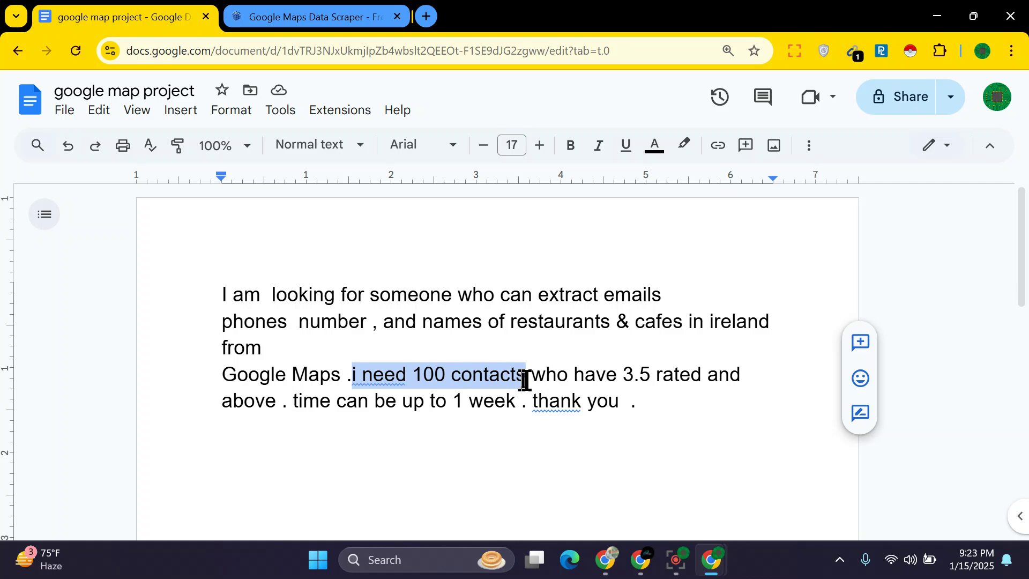
pyautogui.click(290, 299)
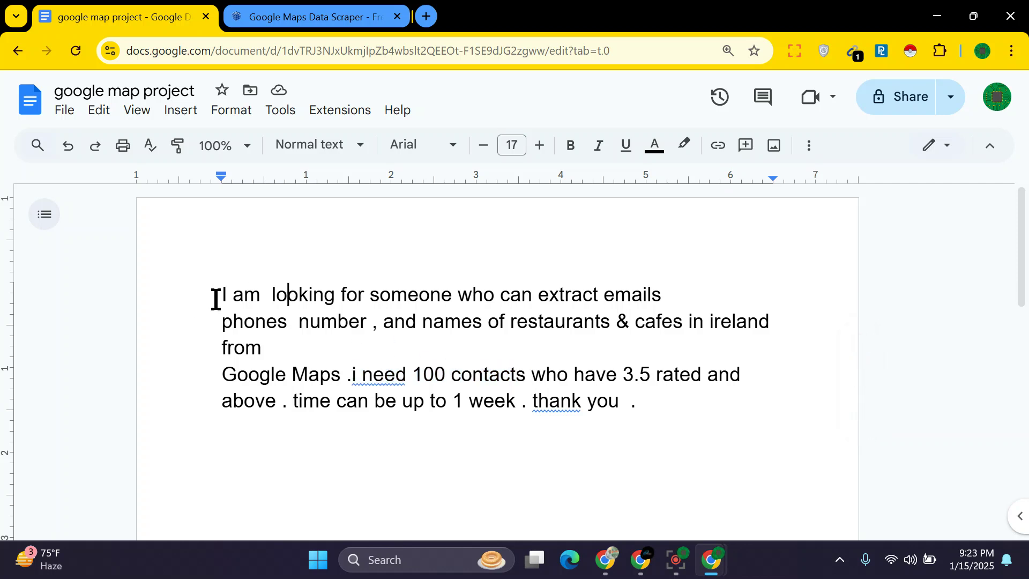
pyautogui.moveTo(222, 299); pyautogui.dragTo(735, 305)
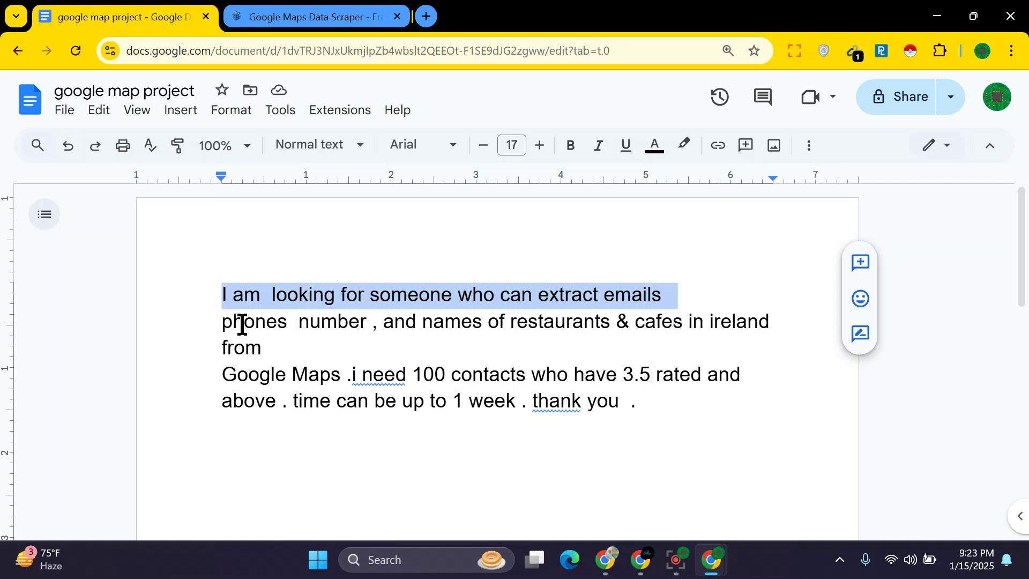
pyautogui.moveTo(223, 322); pyautogui.dragTo(783, 343)
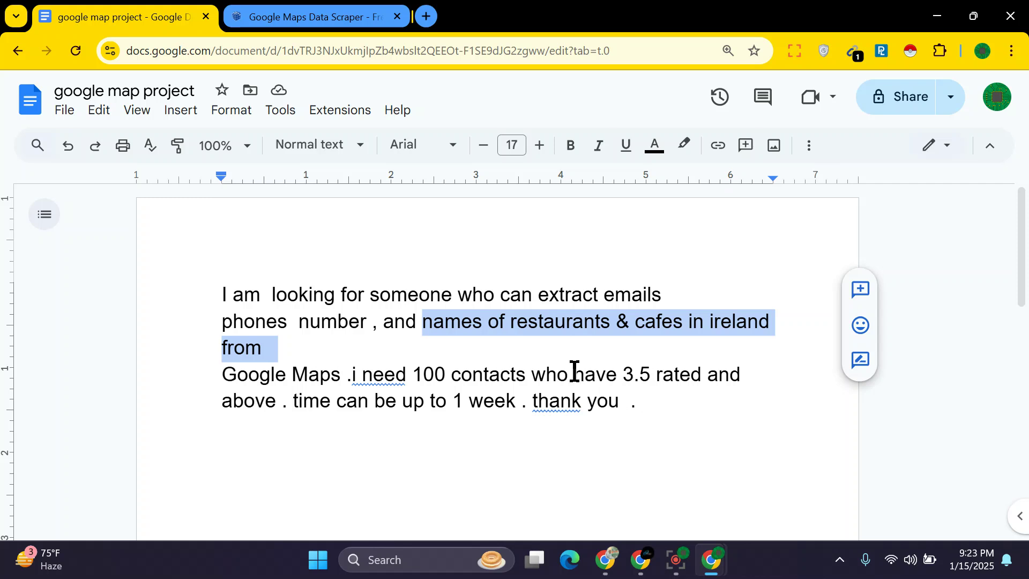
pyautogui.moveTo(574, 372); pyautogui.dragTo(701, 370)
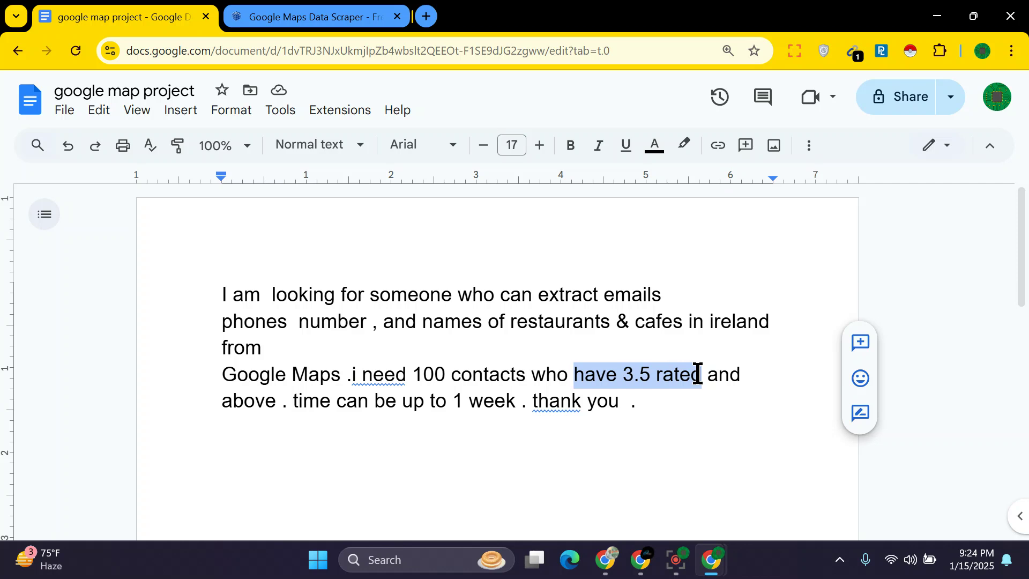
# Recheck the requested emails, phone numbers and business names, and Google Maps as the source for them.
pyautogui.click(611, 293)
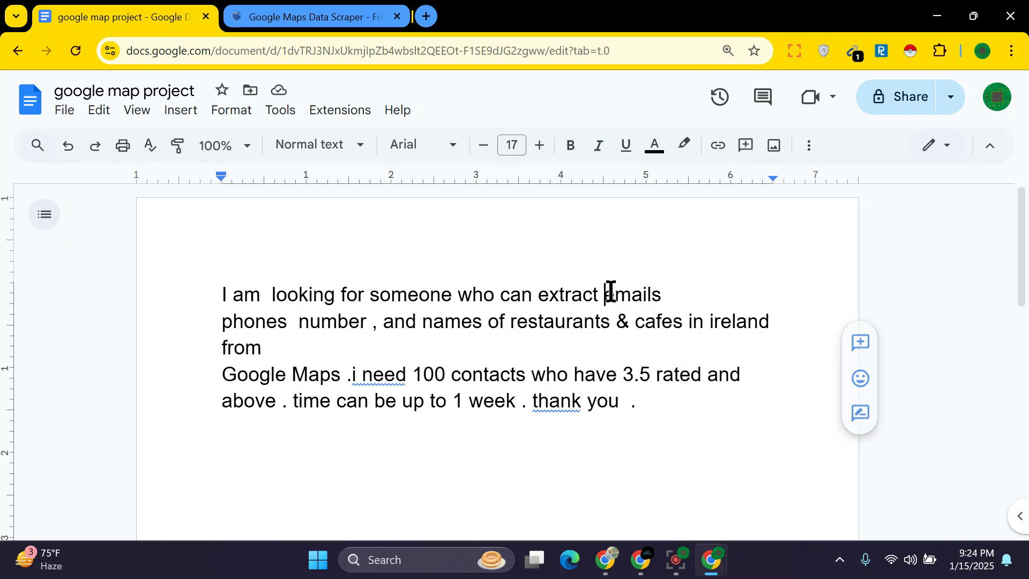
pyautogui.doubleClick(611, 293)
pyautogui.moveTo(219, 320); pyautogui.dragTo(769, 345)
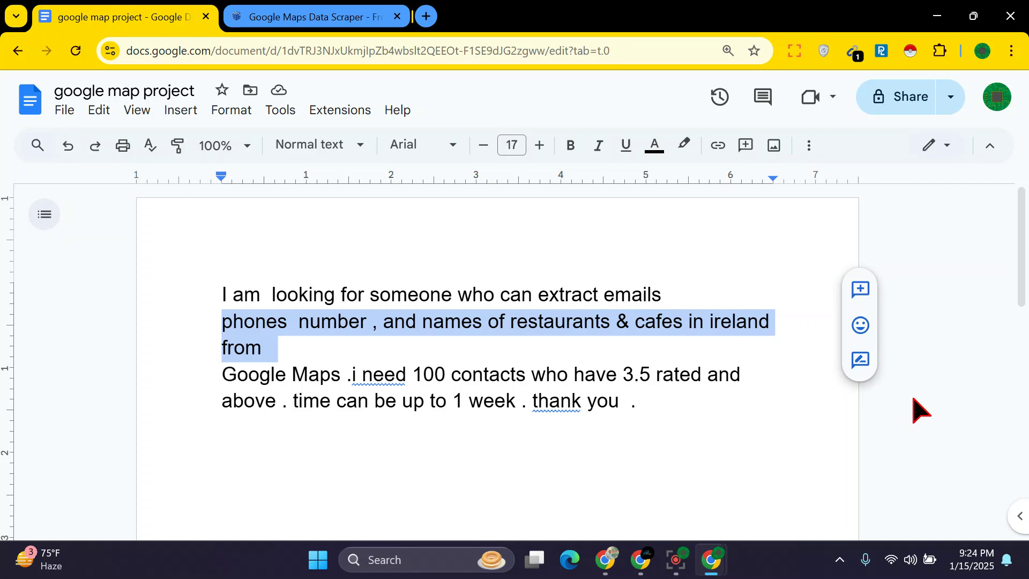
pyautogui.moveTo(215, 374); pyautogui.dragTo(346, 373)
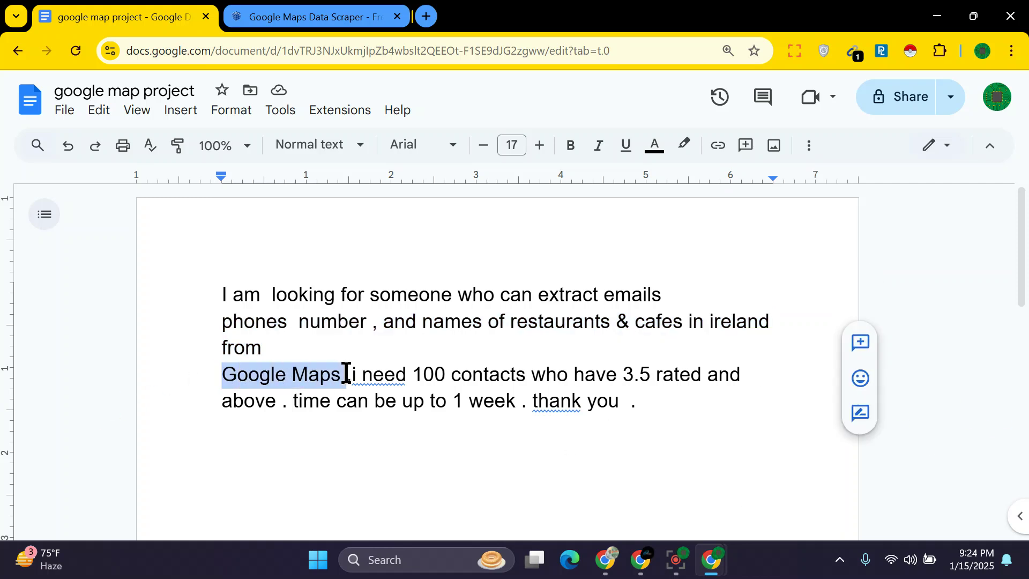
# Recheck the number of contacts, the minimum rating and the delivery time in the client's request.
pyautogui.moveTo(414, 374); pyautogui.dragTo(759, 375)
pyautogui.click(626, 373)
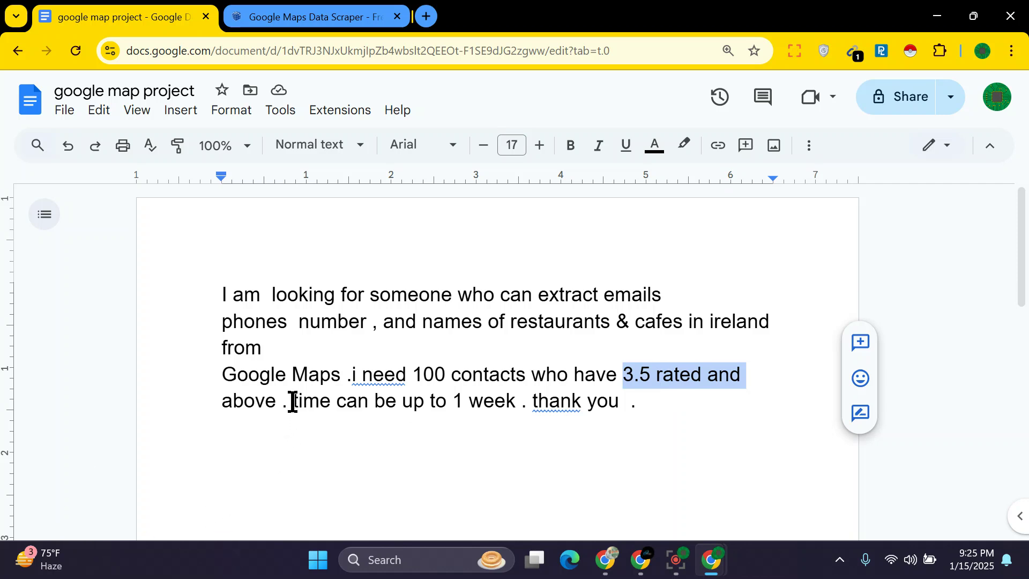
pyautogui.moveTo(293, 402); pyautogui.dragTo(524, 410)
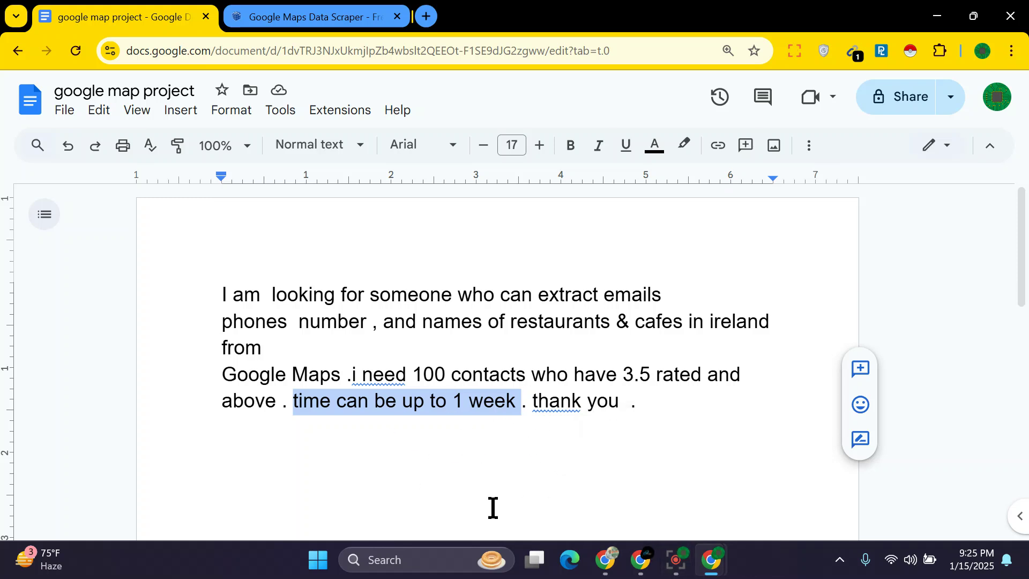
pyautogui.click(640, 560)
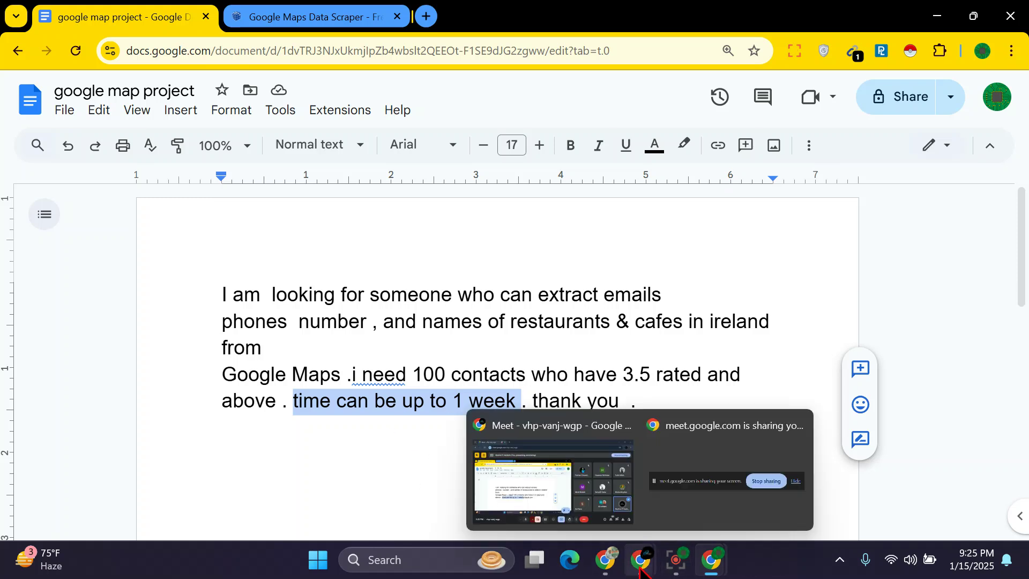
pyautogui.click(414, 486)
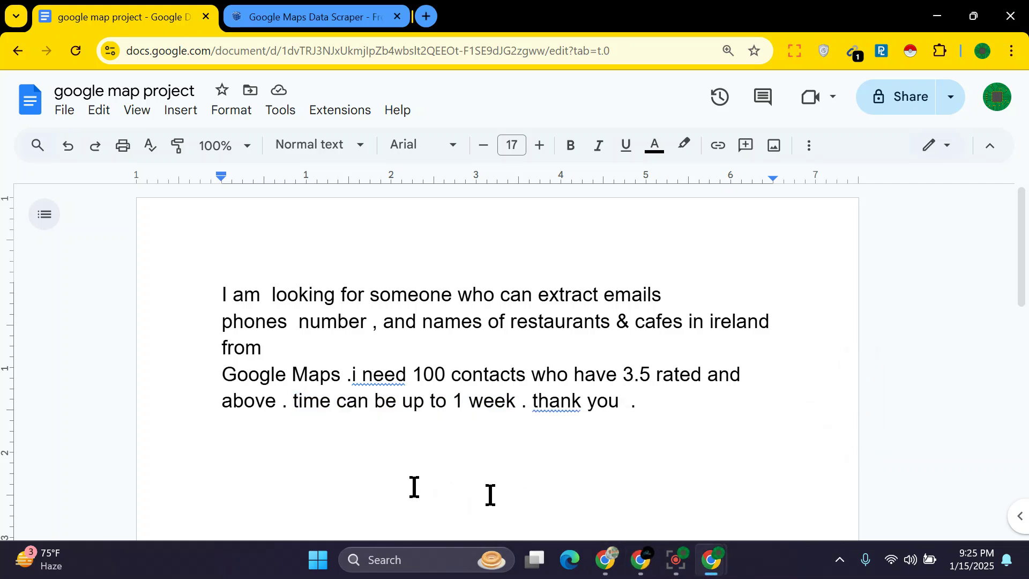
pyautogui.moveTo(641, 569)
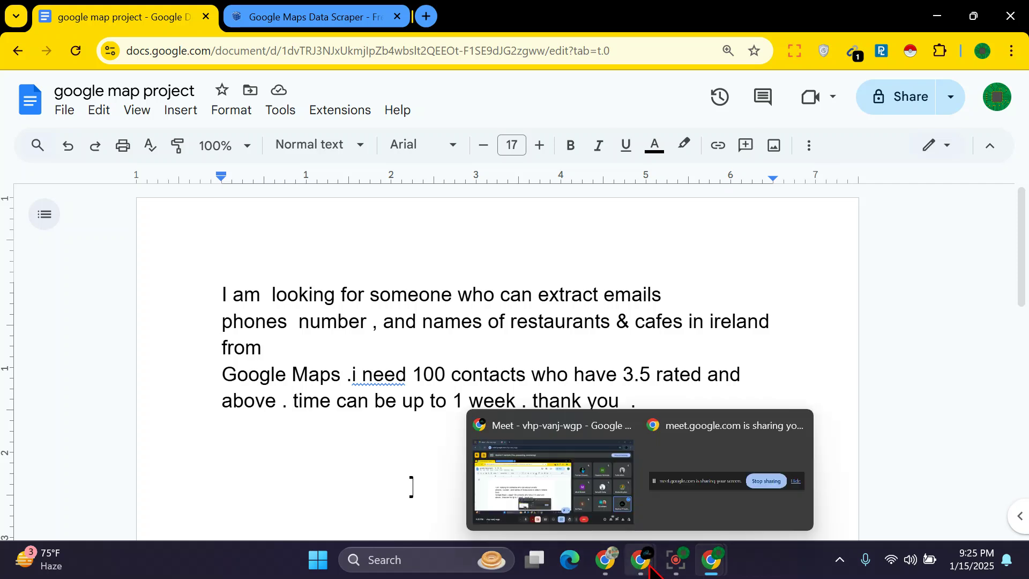
pyautogui.moveTo(714, 567)
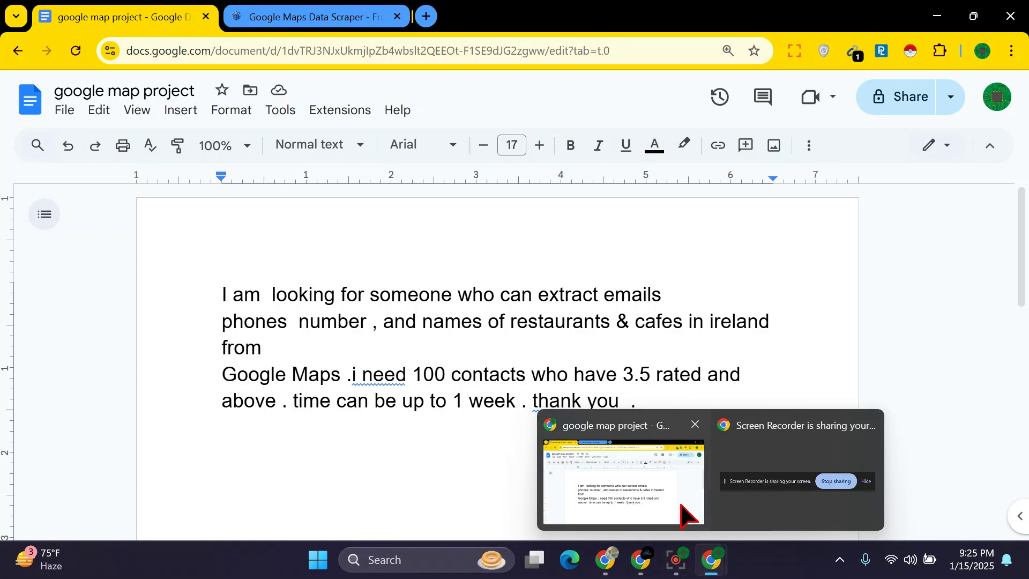
# Open a new browser tab and copy the phrase "restaurants & cafes in ireland" from the google map project document.
pyautogui.click(427, 17)
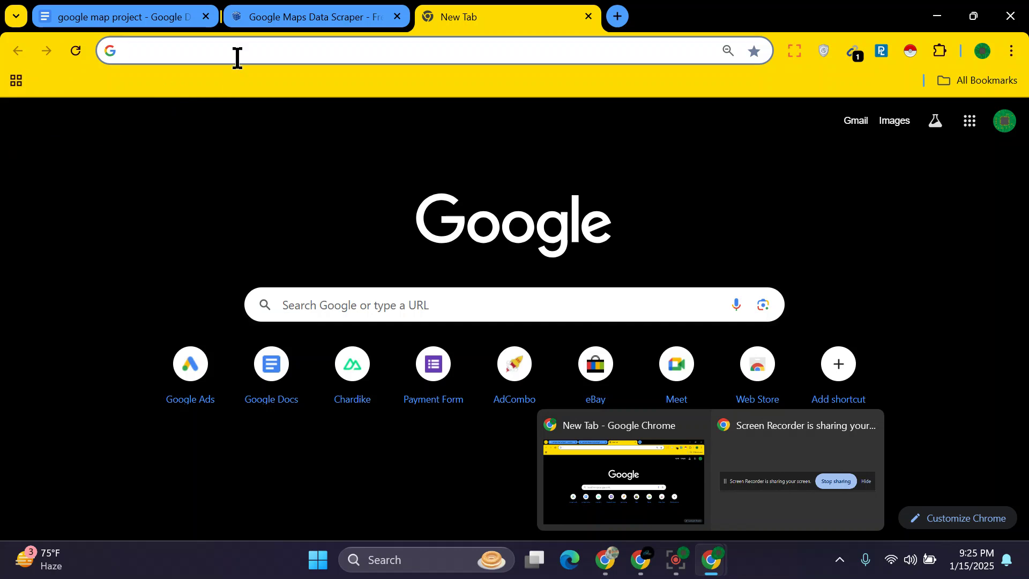
pyautogui.click(142, 17)
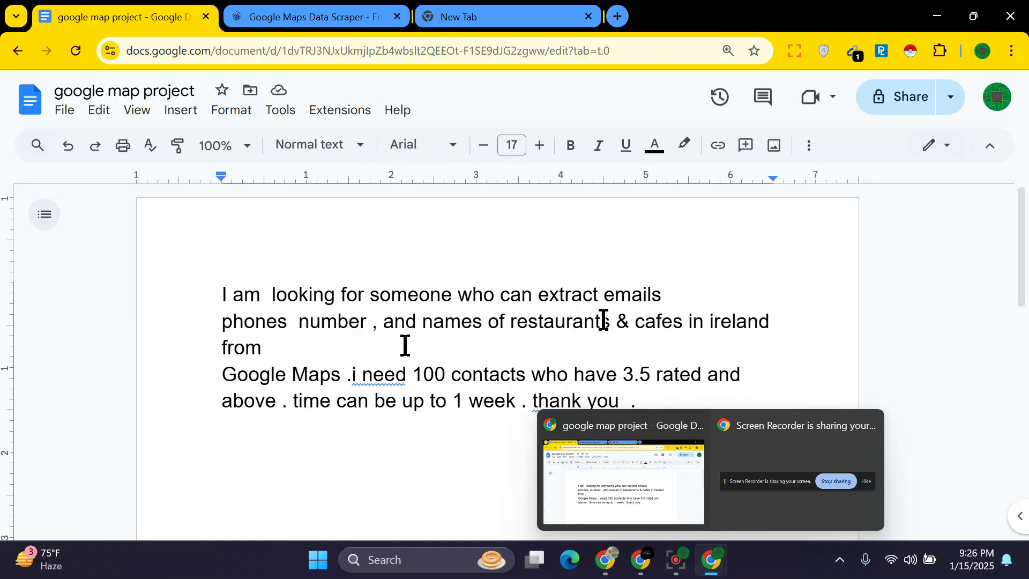
pyautogui.moveTo(506, 320); pyautogui.dragTo(776, 328)
pyautogui.rightClick(752, 325)
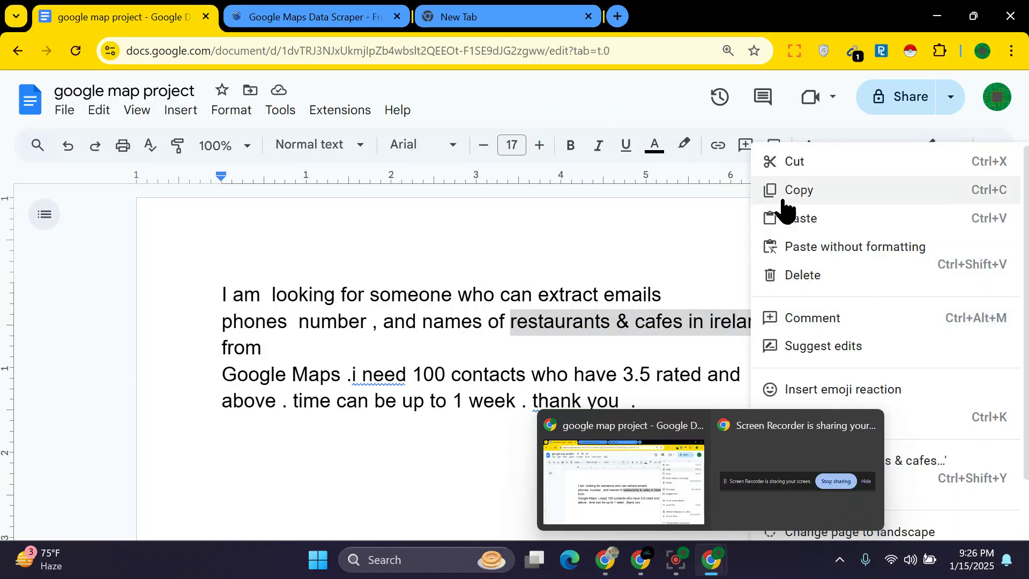
pyautogui.press('Escape')
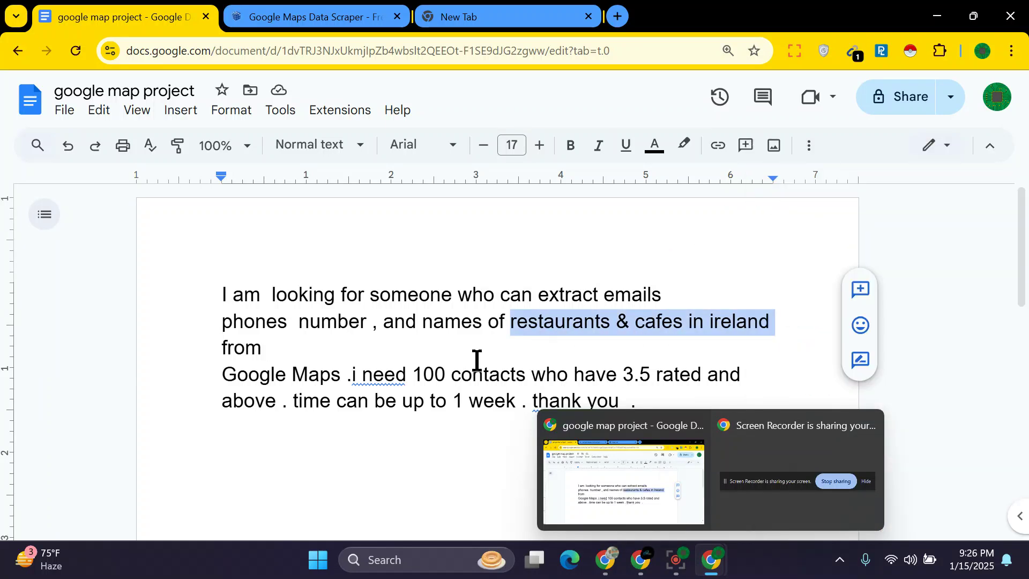
# Search Google for "restaurants & cafes in ireland" in the new tab using the copied phrase.
pyautogui.click(502, 19)
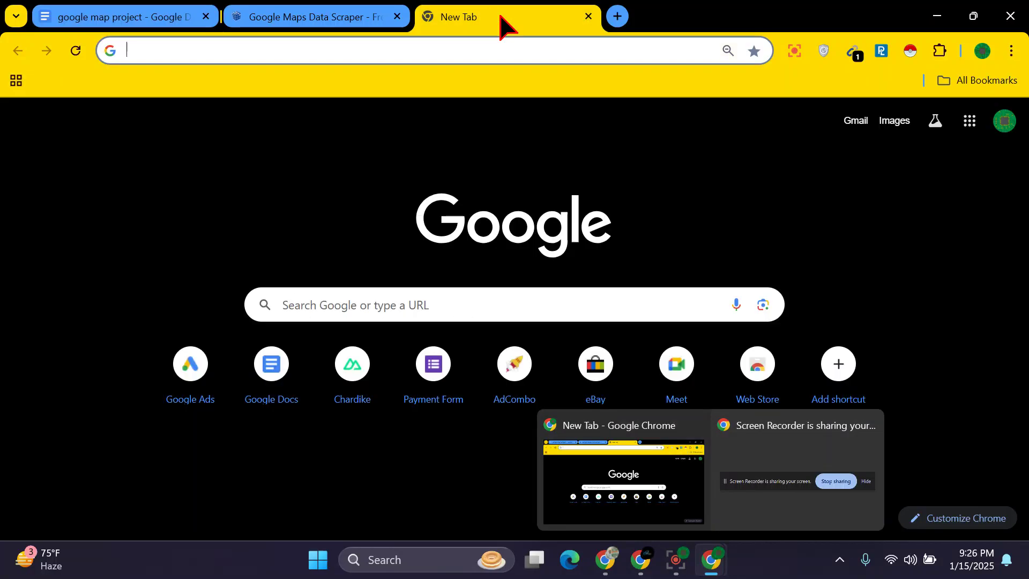
pyautogui.click(190, 51)
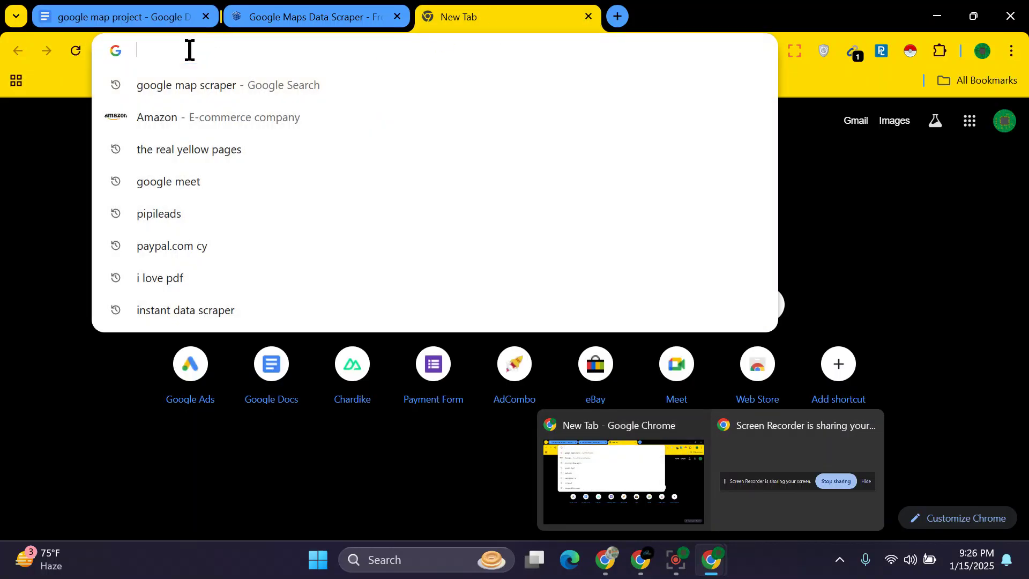
pyautogui.hotkey('ctrl', 'v')
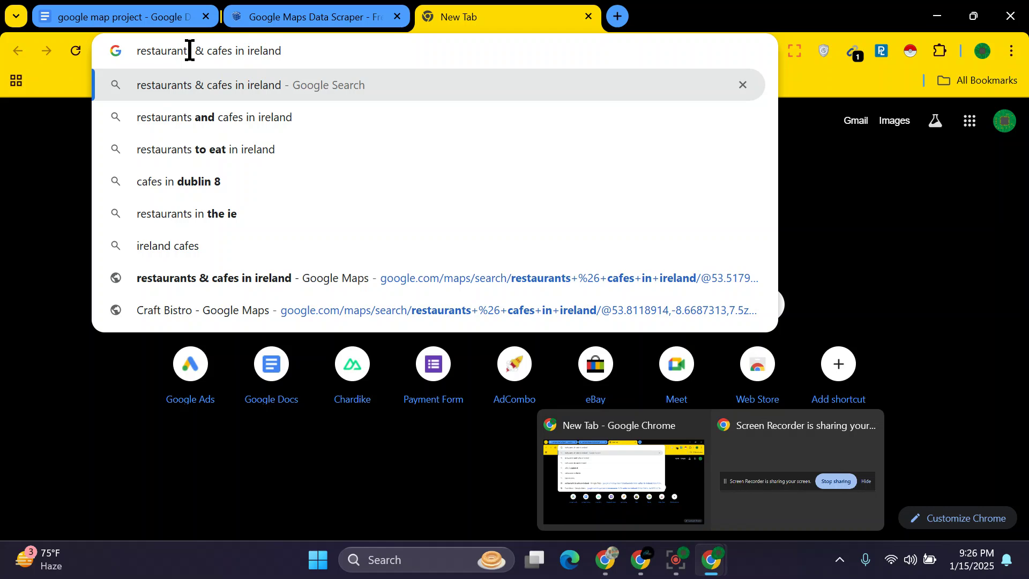
pyautogui.press('Return')
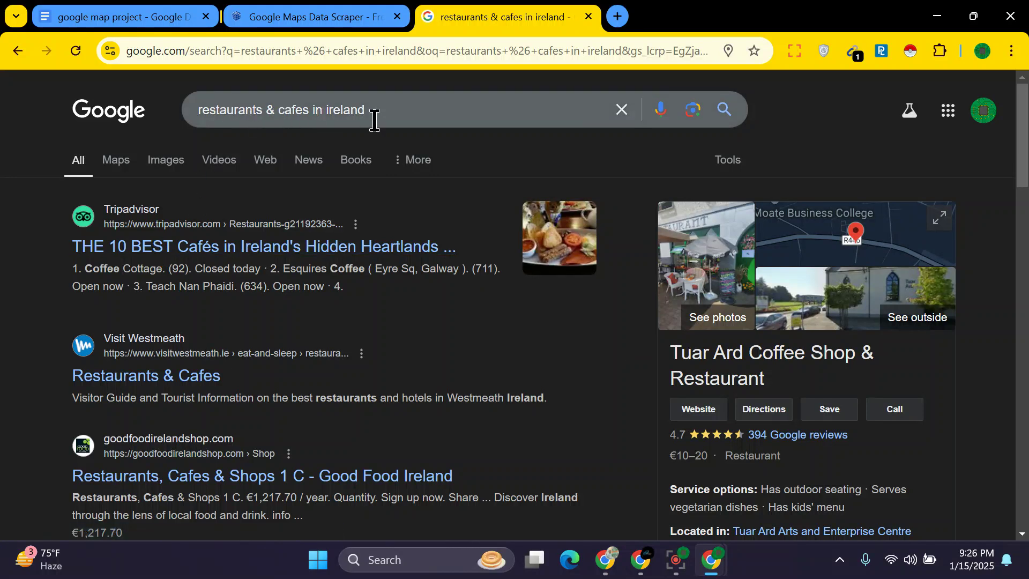
# Look through the Google web results for restaurants and cafes in Ireland.
pyautogui.scroll(-10, 327, 340)
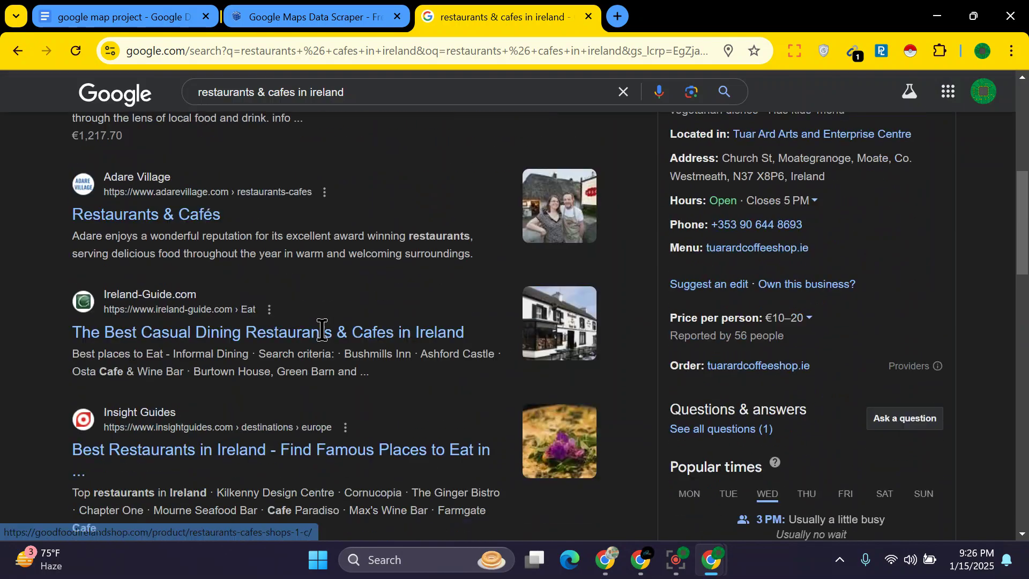
pyautogui.scroll(-4, 335, 330)
pyautogui.scroll(-5, 341, 334)
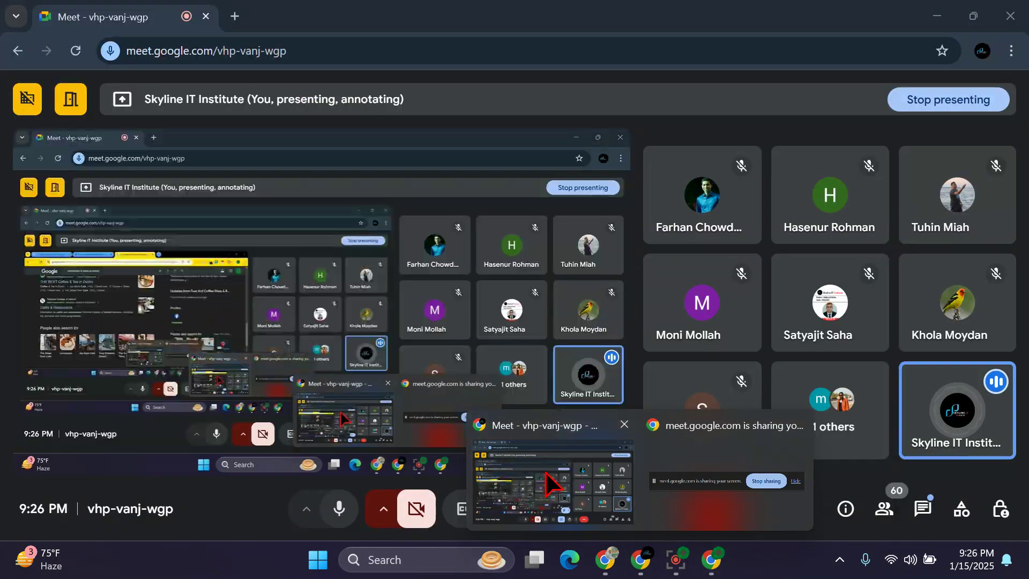
# Check the Google Meet call for participants' replies and return to the Google search results.
pyautogui.click(546, 483)
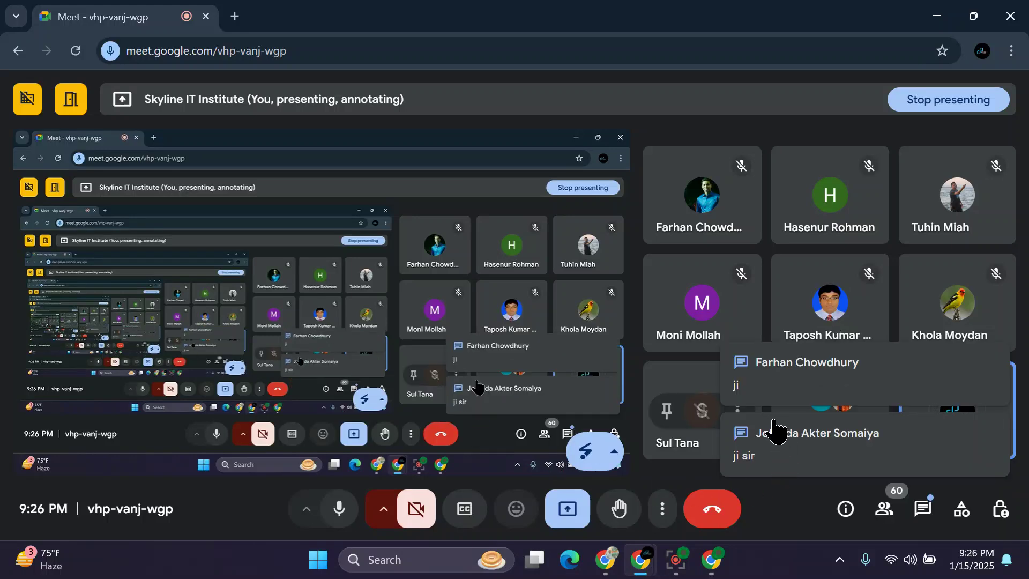
pyautogui.moveTo(720, 571)
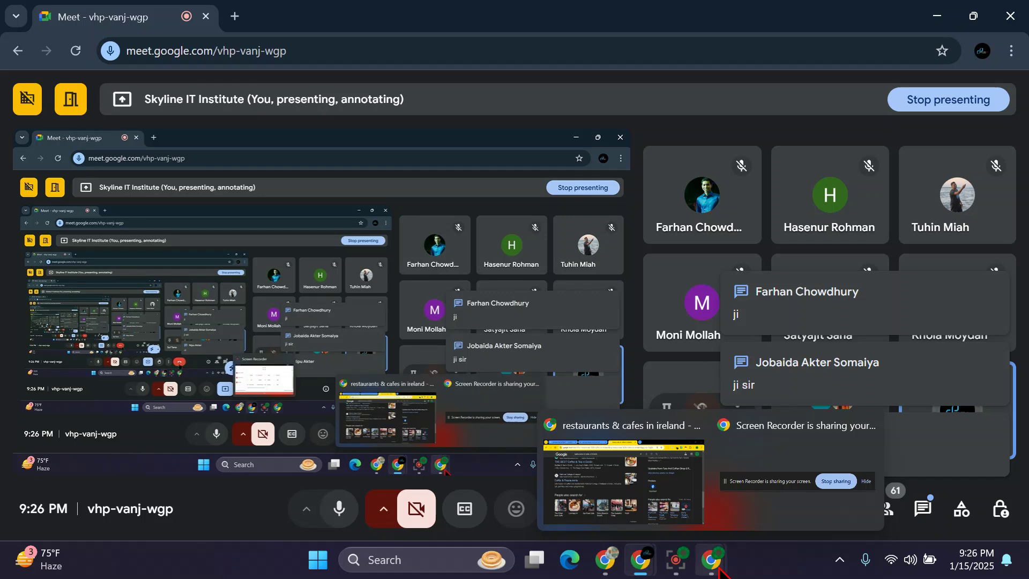
pyautogui.click(624, 474)
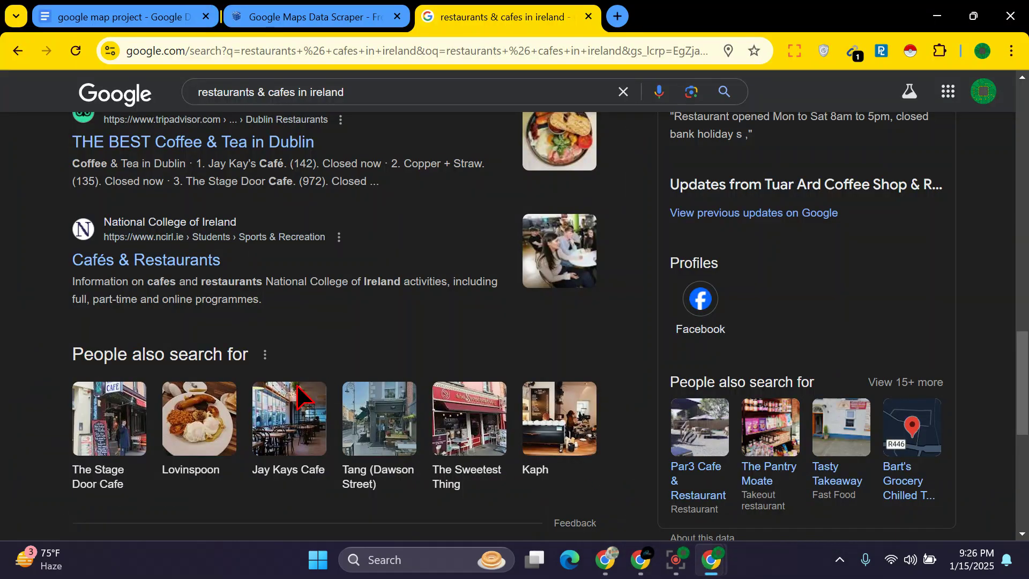
# Look over the remaining web results and related searches, and open the same search in Google Maps.
pyautogui.click(410, 96)
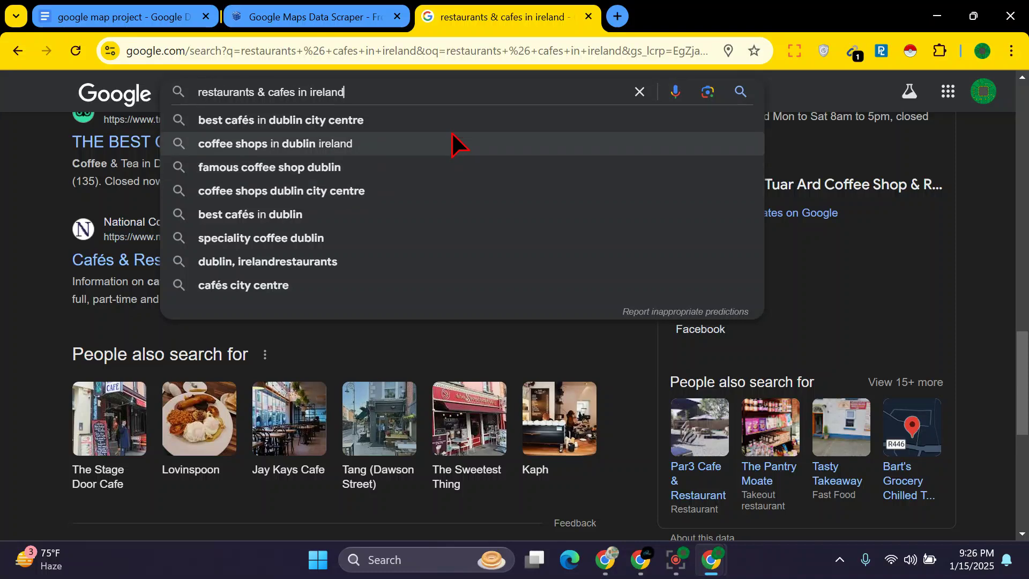
pyautogui.click(40, 343)
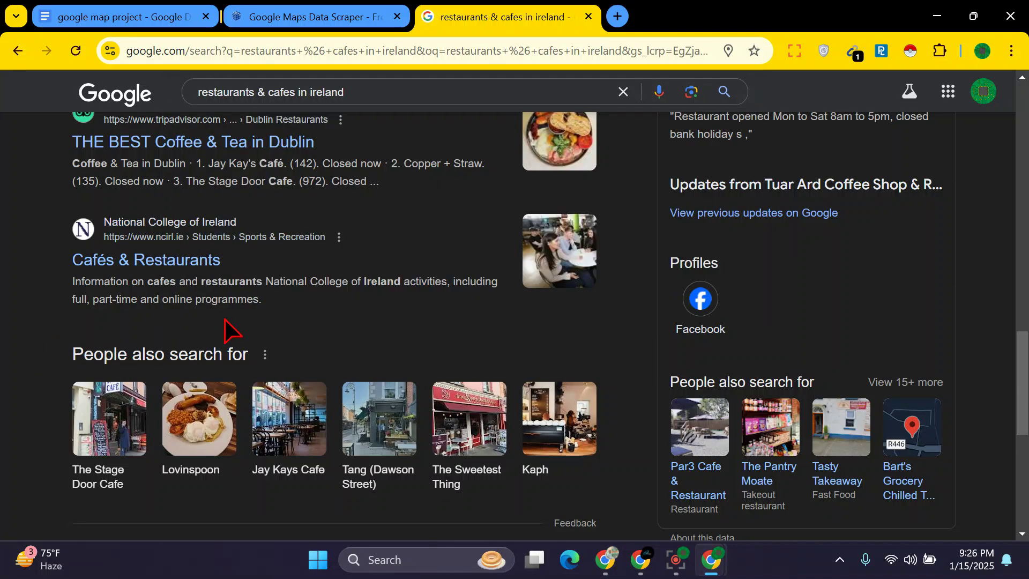
pyautogui.scroll(-8, 266, 336)
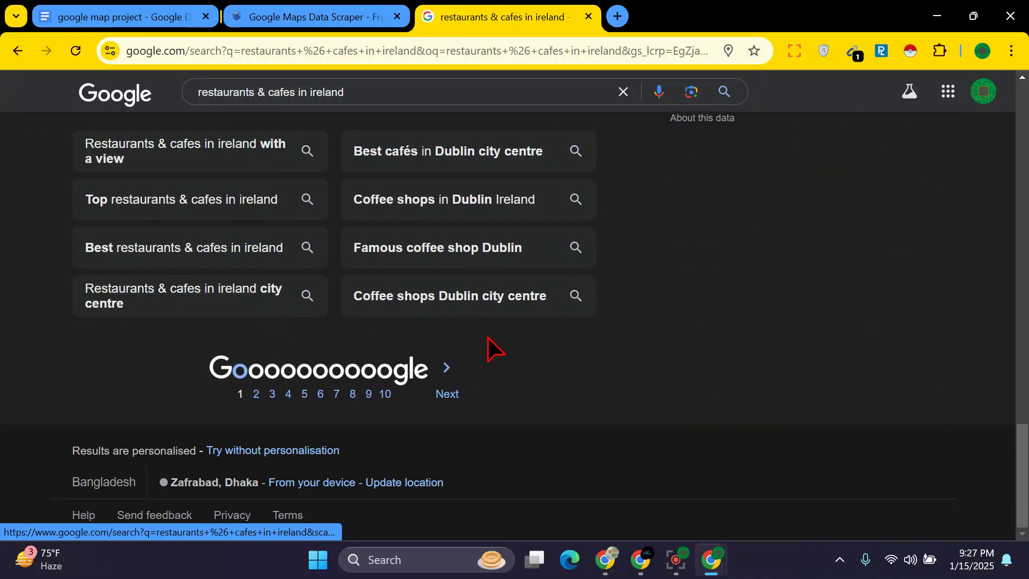
pyautogui.scroll(3, 457, 340)
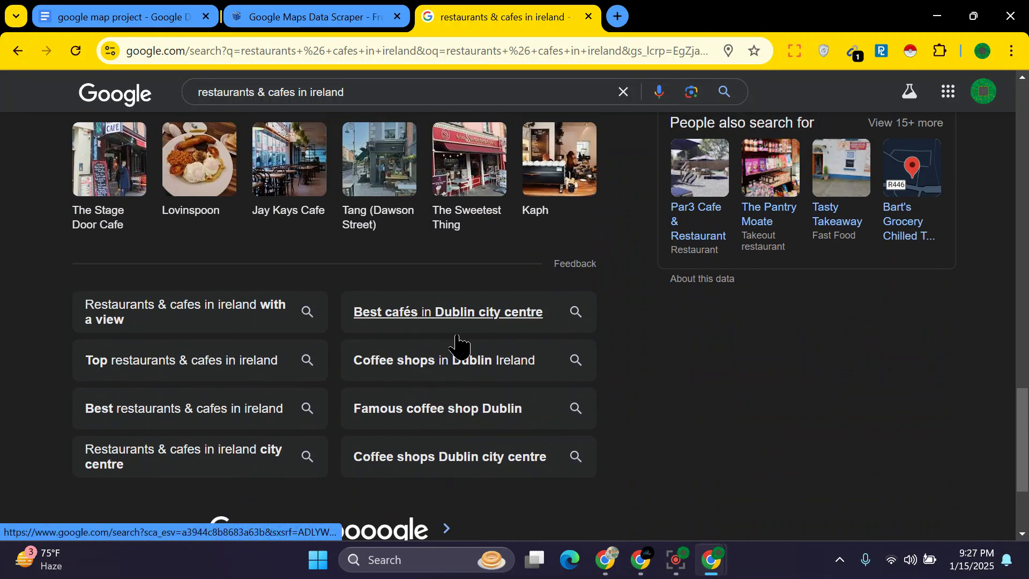
pyautogui.scroll(1, 457, 345)
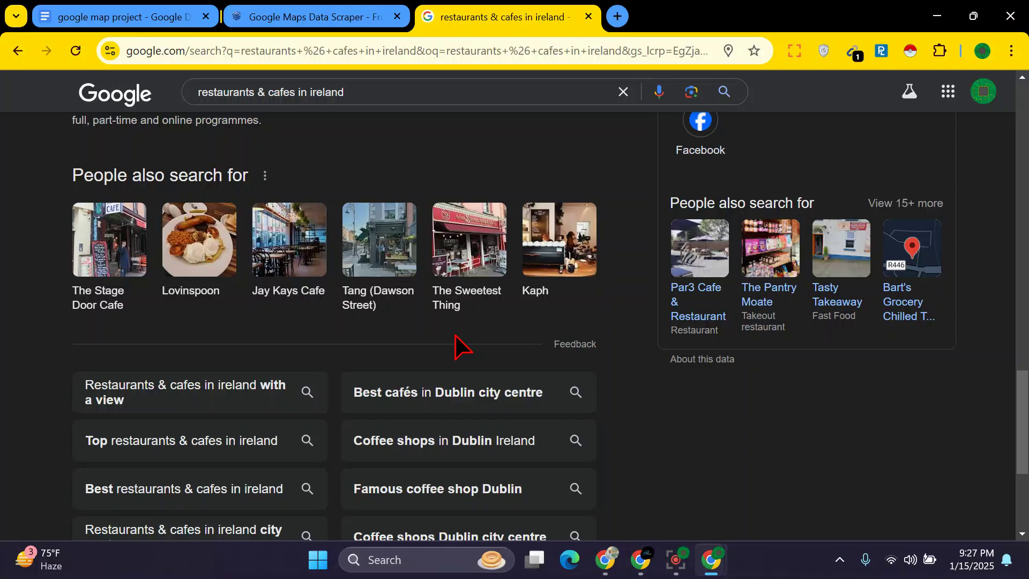
pyautogui.scroll(4, 457, 336)
pyautogui.scroll(10, 423, 330)
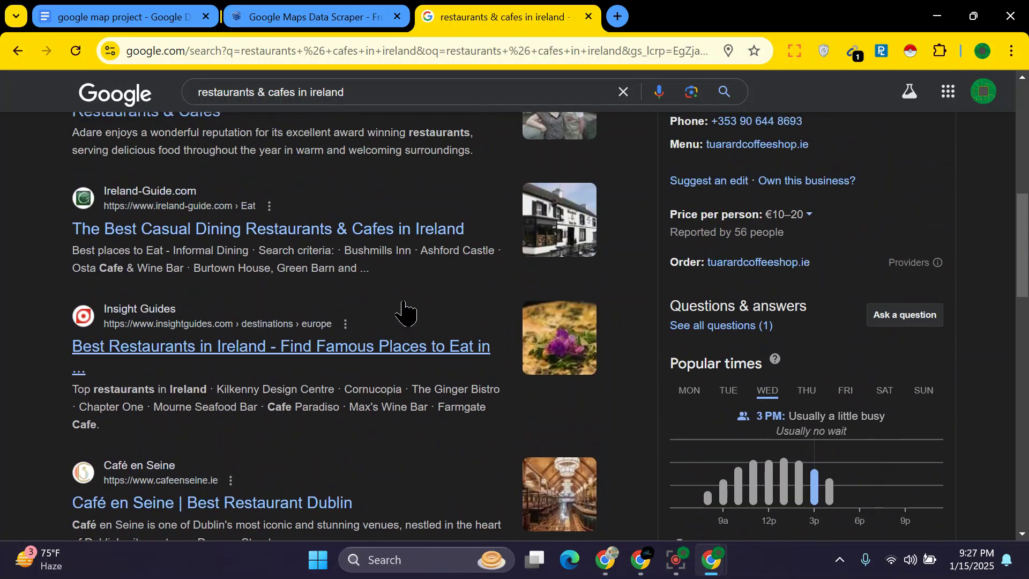
pyautogui.scroll(5, 406, 309)
pyautogui.scroll(5, 405, 308)
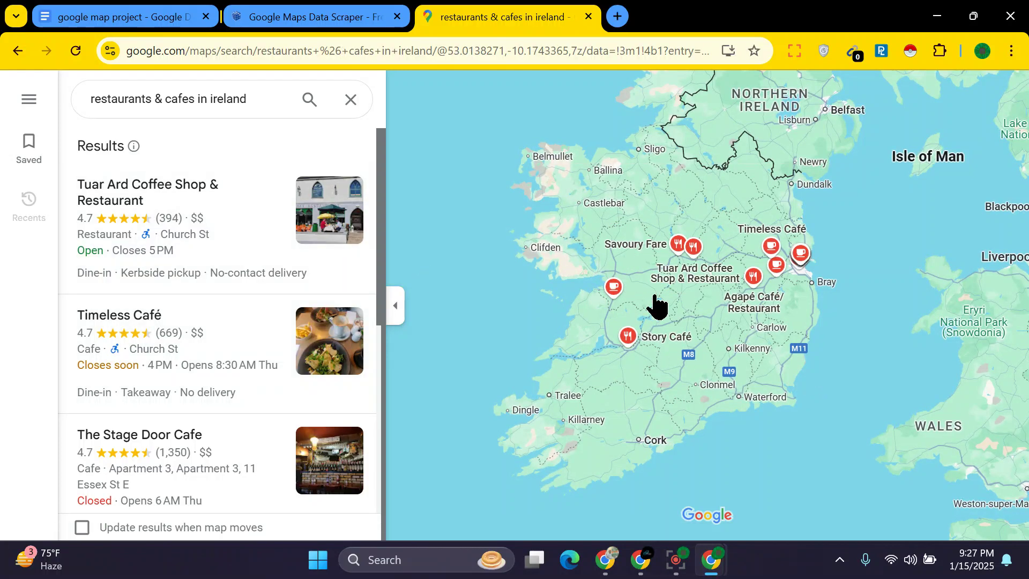
# Examine the restaurants and cafes found in Ireland, their ratings and details in the results list and their locations on the map.
pyautogui.scroll(1, 740, 294)
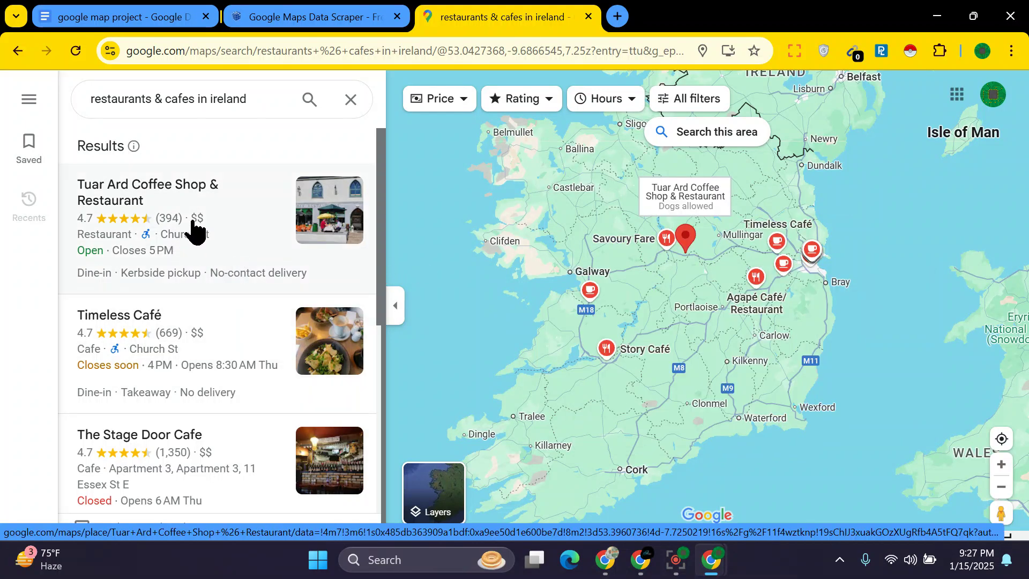
pyautogui.scroll(-5, 202, 234)
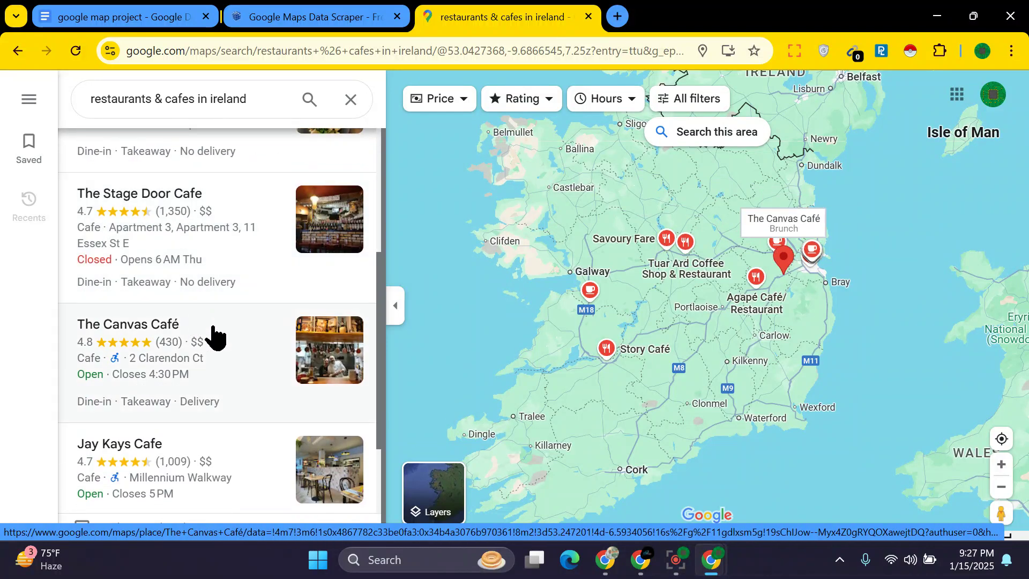
pyautogui.scroll(-2, 191, 351)
pyautogui.scroll(-15, 231, 359)
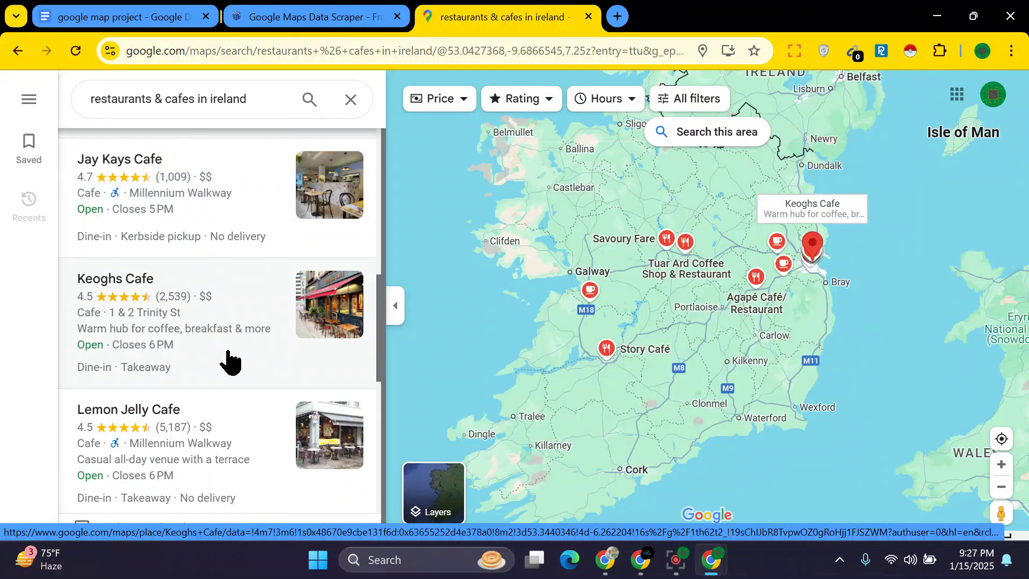
pyautogui.scroll(-10, 236, 365)
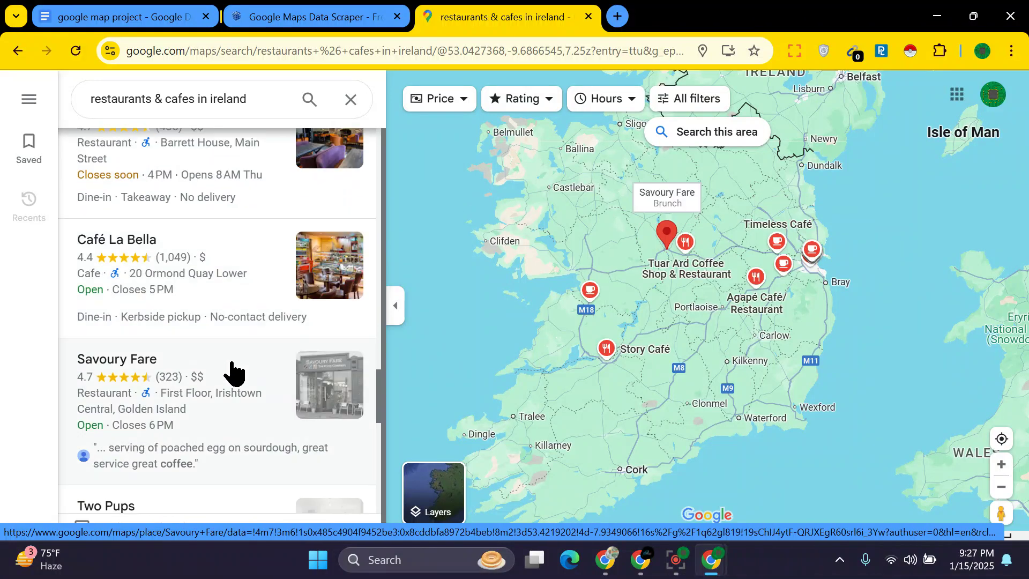
pyautogui.scroll(-3, 231, 370)
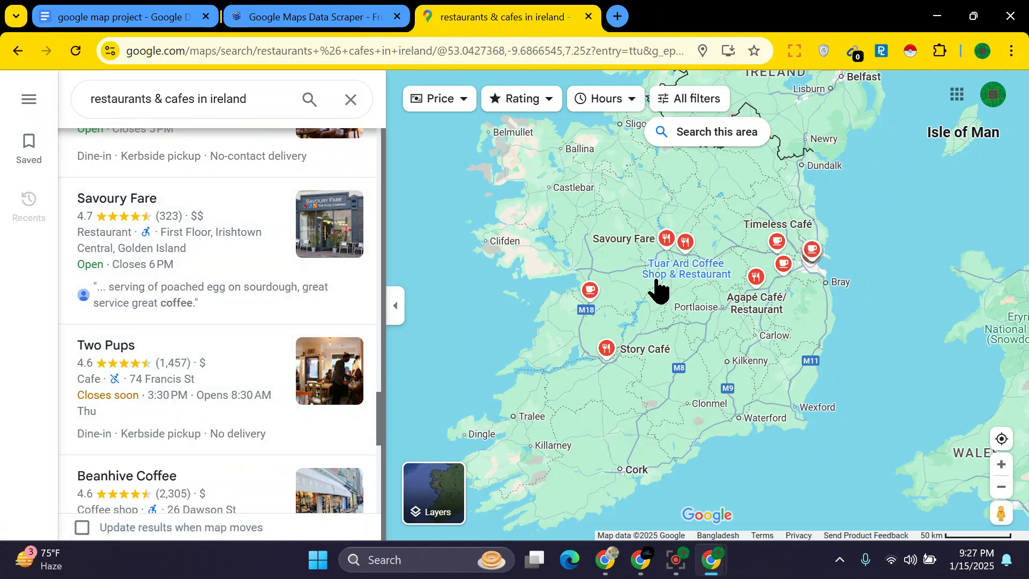
pyautogui.moveTo(810, 268)
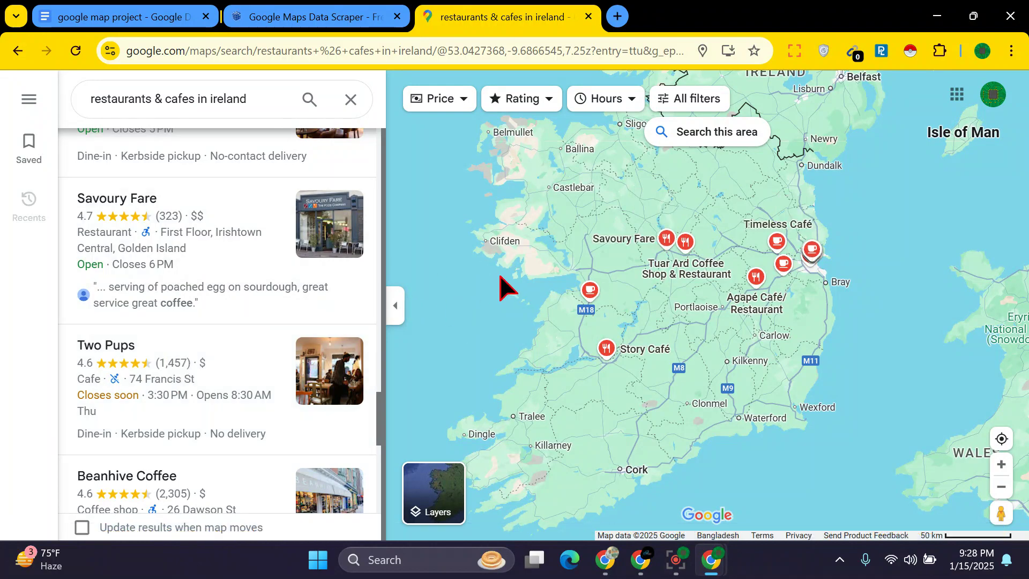
pyautogui.scroll(-7, 217, 329)
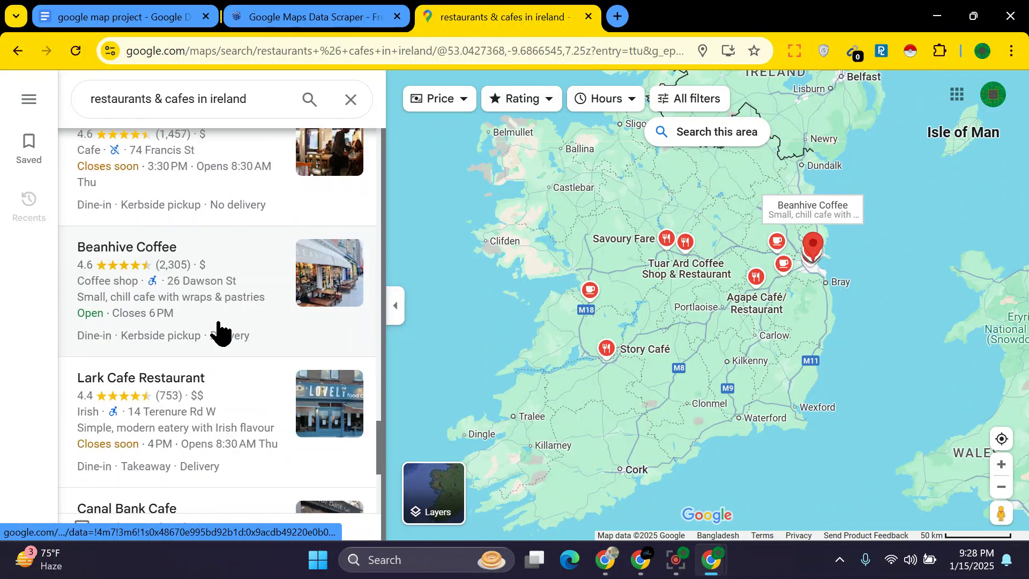
pyautogui.scroll(-1, 220, 339)
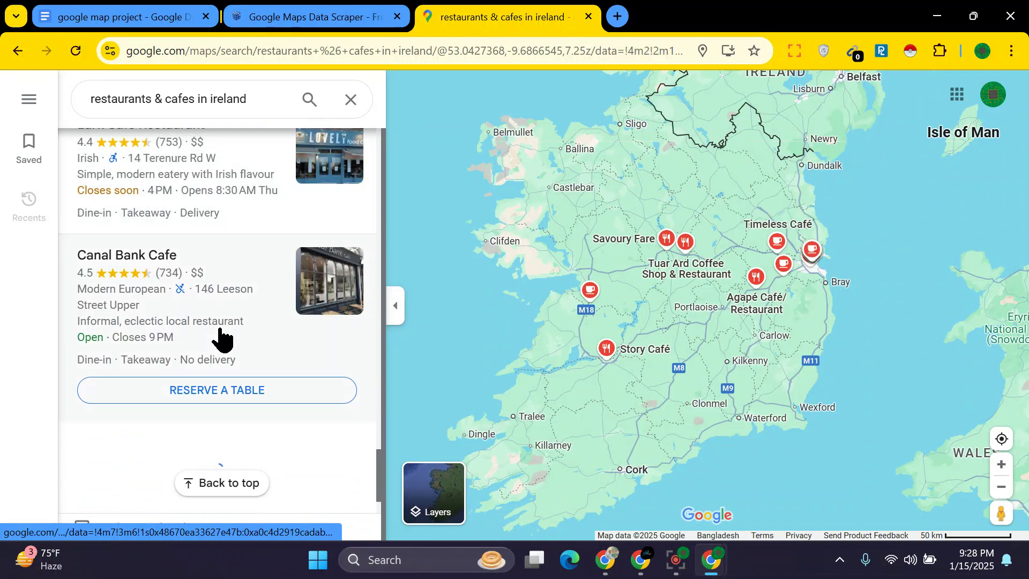
pyautogui.scroll(-7, 221, 340)
pyautogui.scroll(-4, 224, 340)
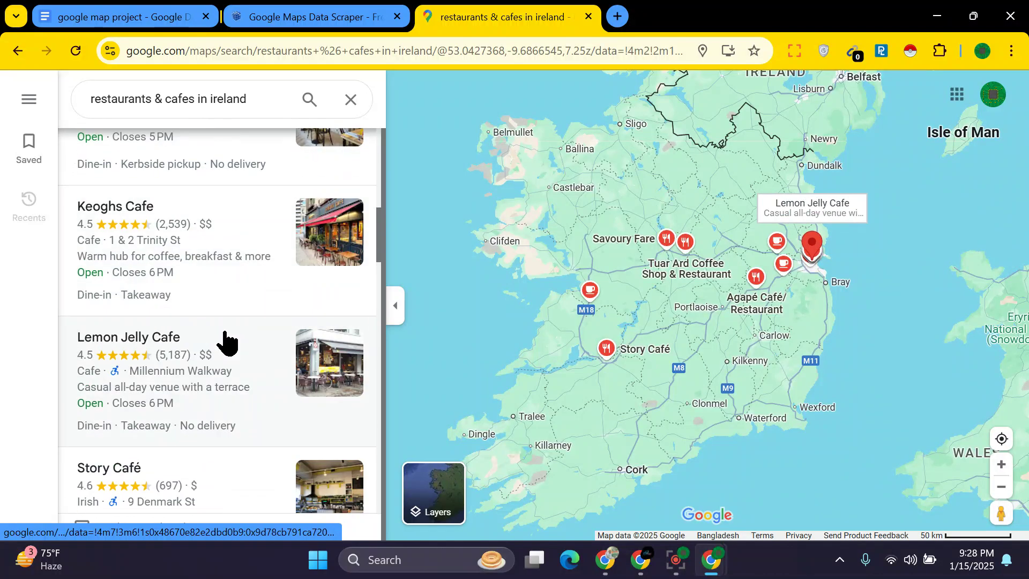
# Review the remaining restaurants and cafes through the end of the results list and return to the first entries.
pyautogui.scroll(-5, 225, 340)
pyautogui.scroll(-10, 227, 341)
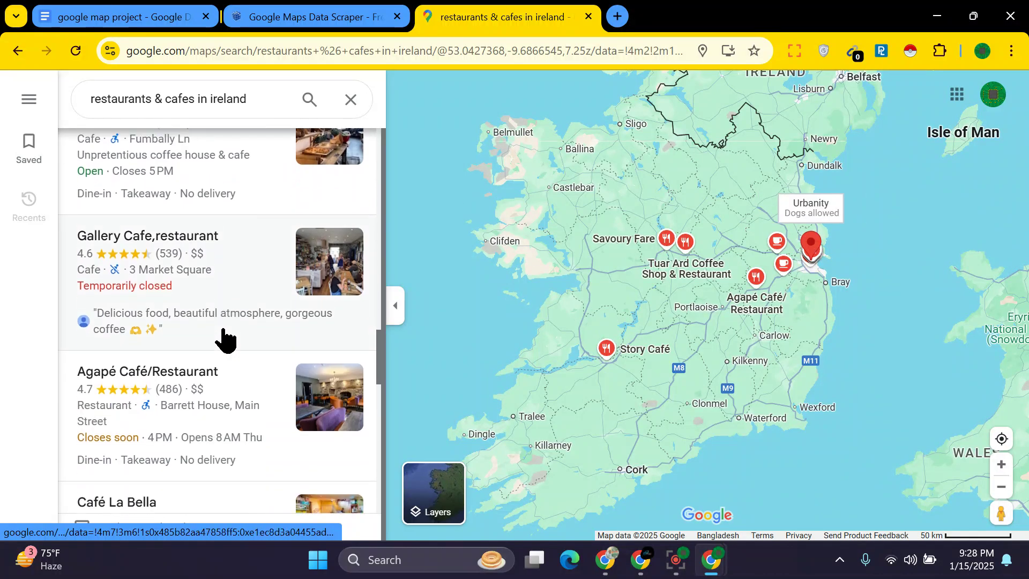
pyautogui.scroll(-5, 230, 341)
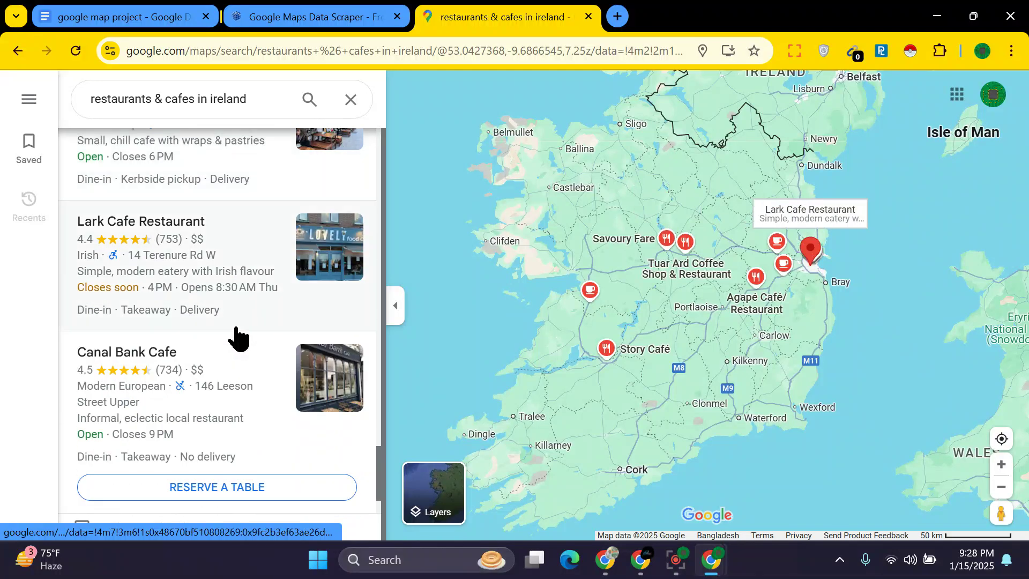
pyautogui.scroll(-2, 237, 337)
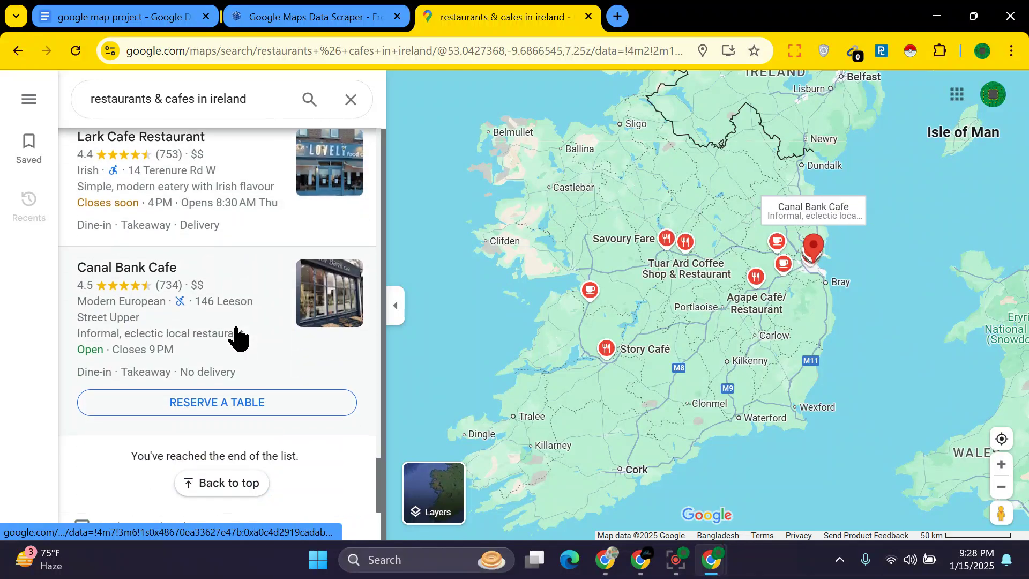
pyautogui.scroll(17, 237, 337)
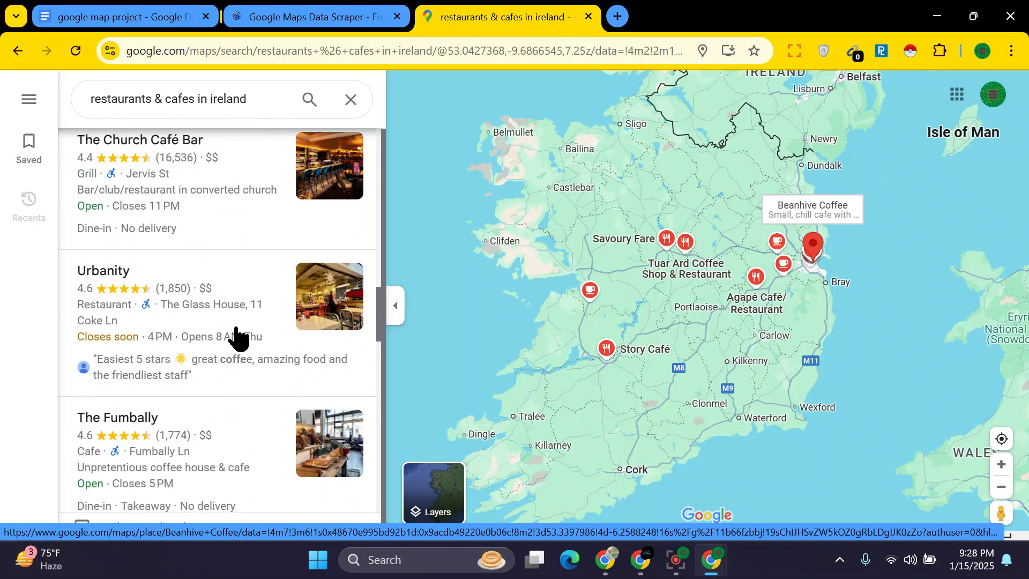
pyautogui.scroll(6, 238, 336)
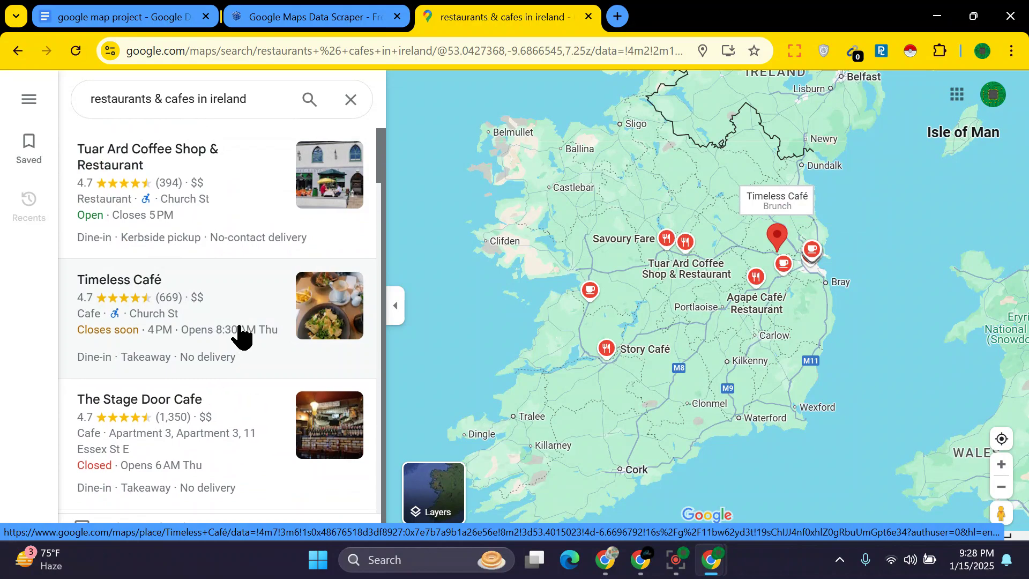
pyautogui.scroll(1, 431, 207)
pyautogui.scroll(-1, 673, 262)
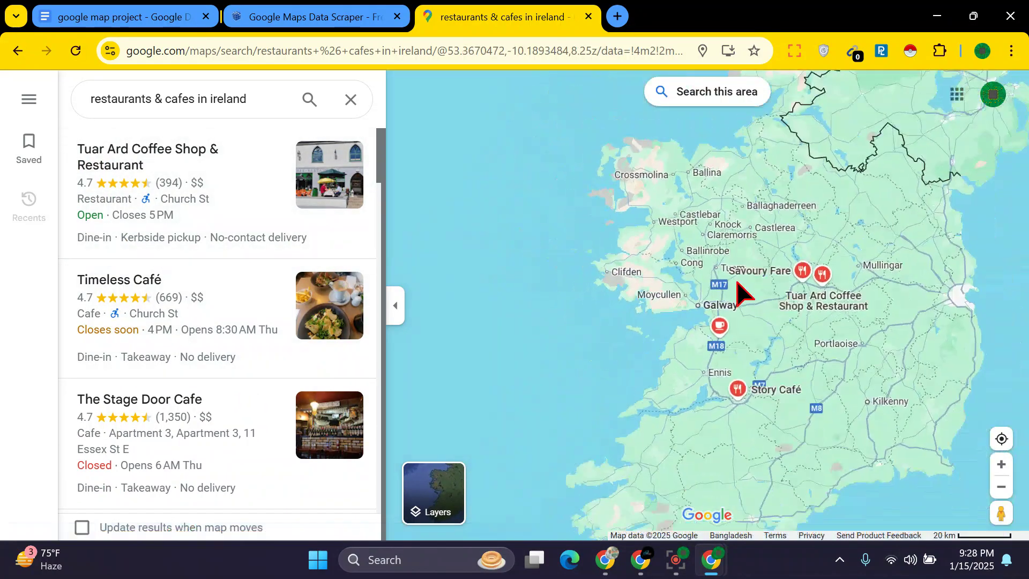
# Run the map search for "restaurants & cafes in ireland" again.
pyautogui.scroll(-2, 737, 292)
pyautogui.scroll(-4, 287, 248)
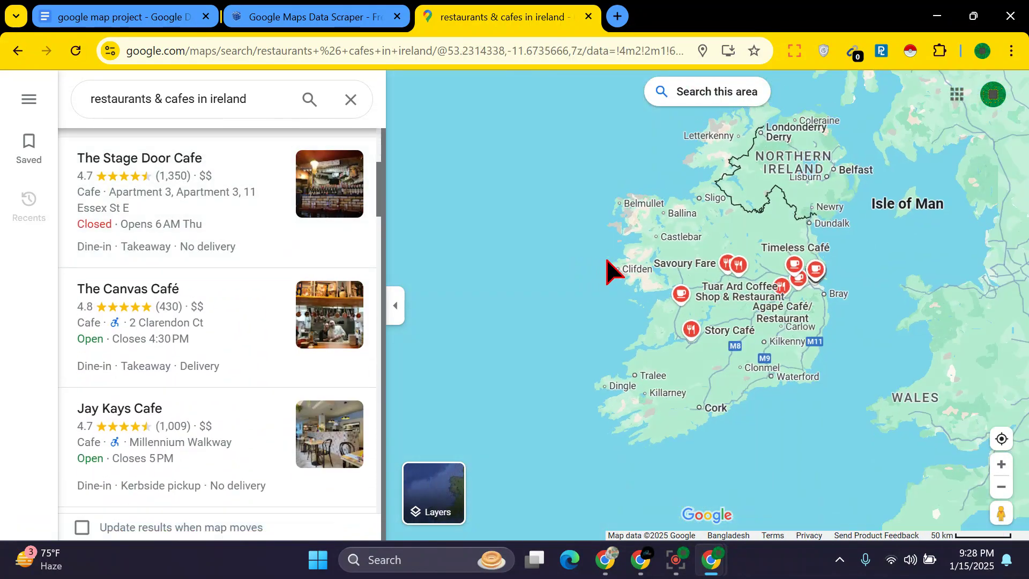
pyautogui.scroll(-2, 608, 261)
pyautogui.click(268, 103)
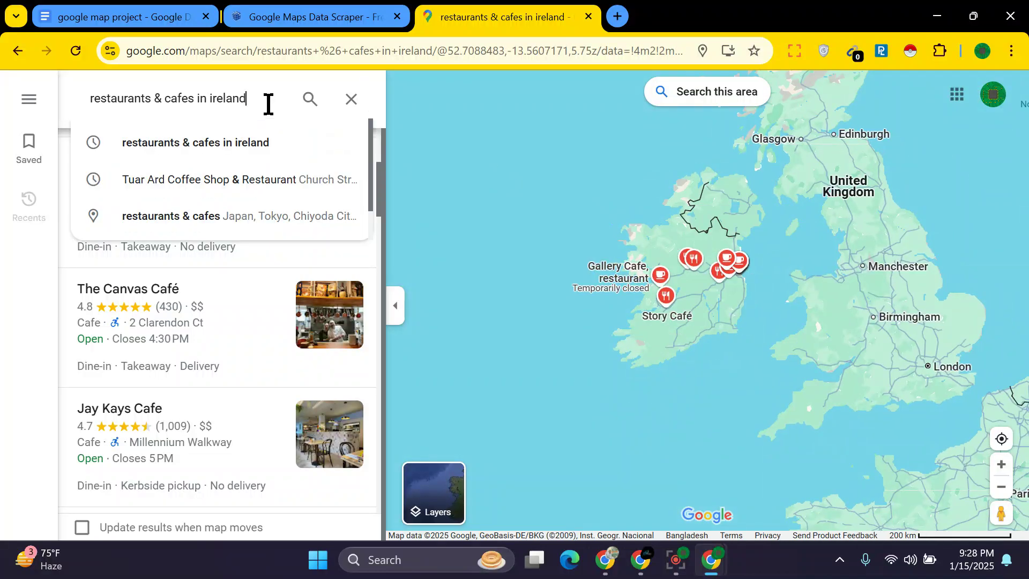
pyautogui.press('Return')
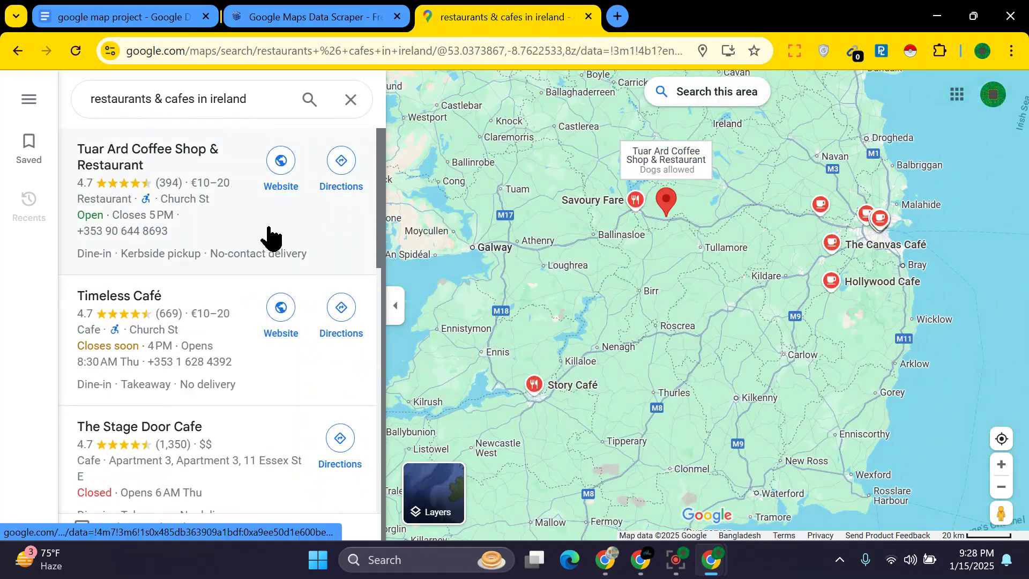
# Search for the restaurants and cafes again within a map area that covers the whole of Ireland.
pyautogui.scroll(-5, 659, 227)
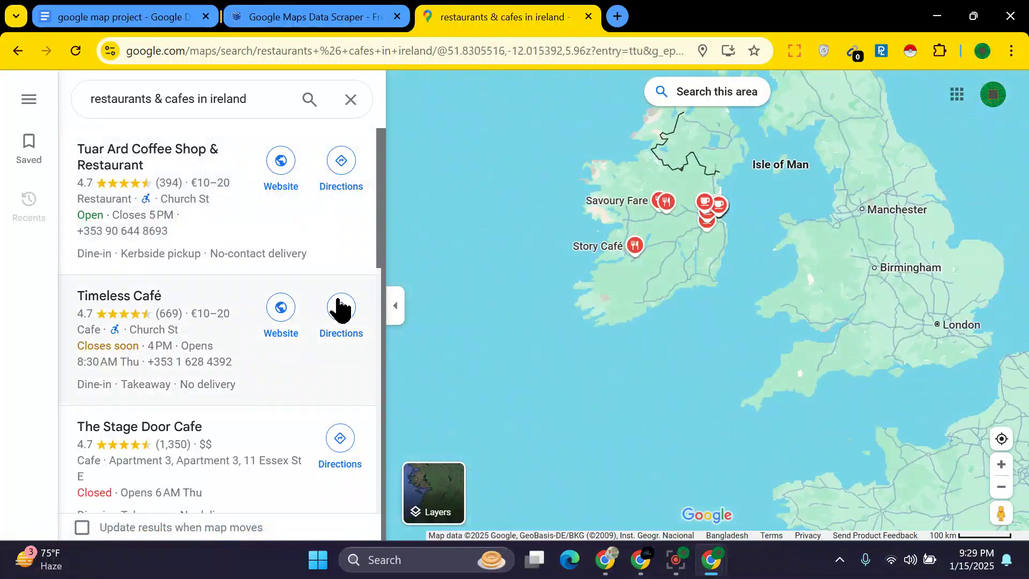
pyautogui.scroll(3, 464, 251)
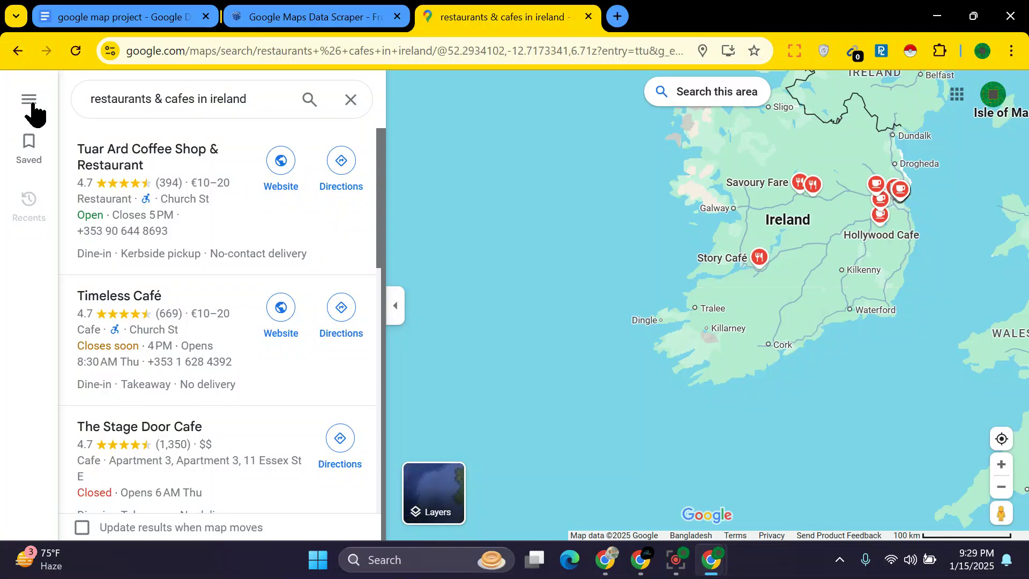
pyautogui.click(29, 100)
pyautogui.click(283, 105)
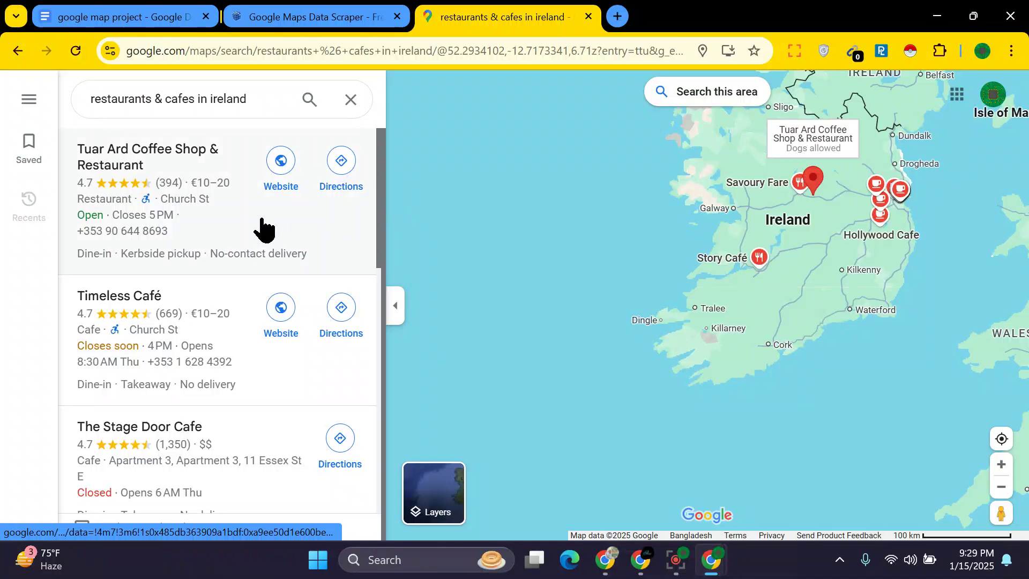
pyautogui.scroll(-9, 277, 209)
pyautogui.scroll(8, 276, 205)
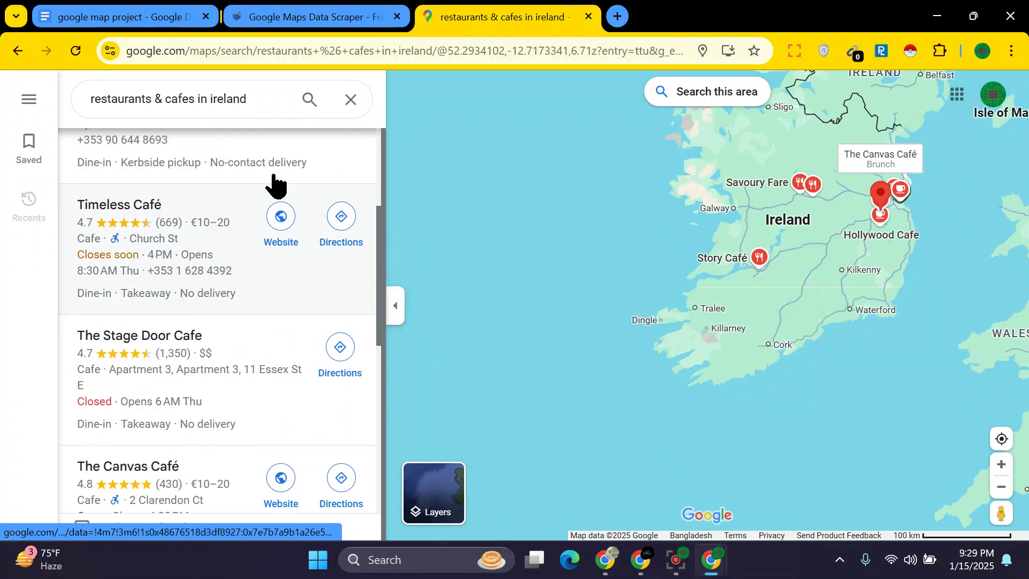
pyautogui.click(694, 97)
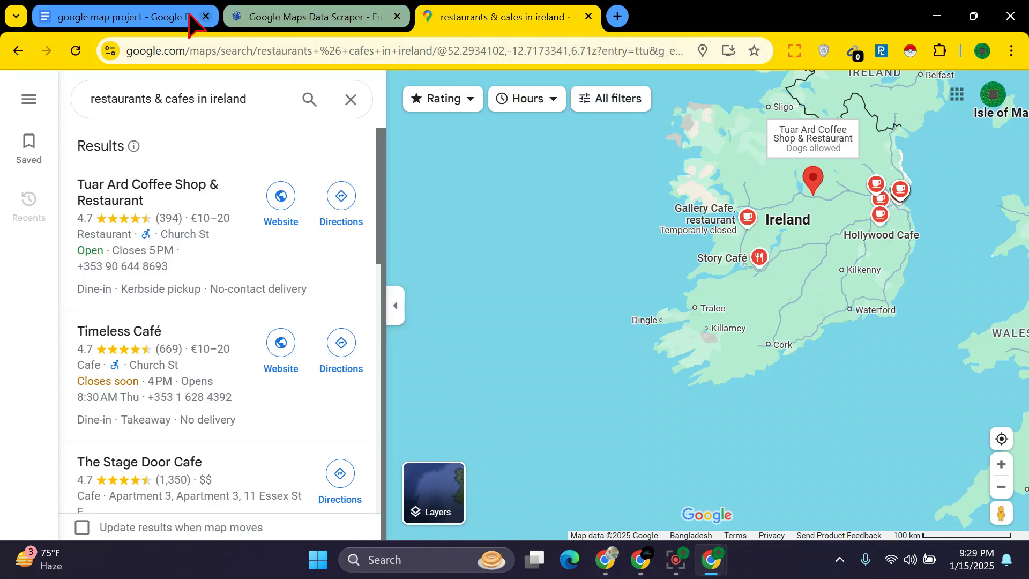
# Highlight the "3.5 rated" requirement in the client brief document and return to the map results.
pyautogui.click(160, 17)
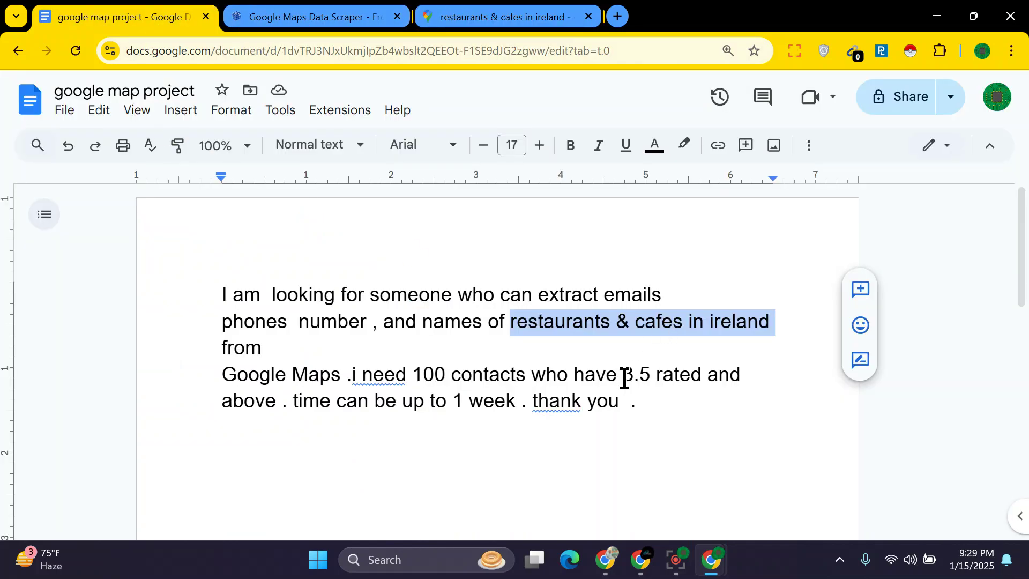
pyautogui.moveTo(625, 378); pyautogui.dragTo(702, 375)
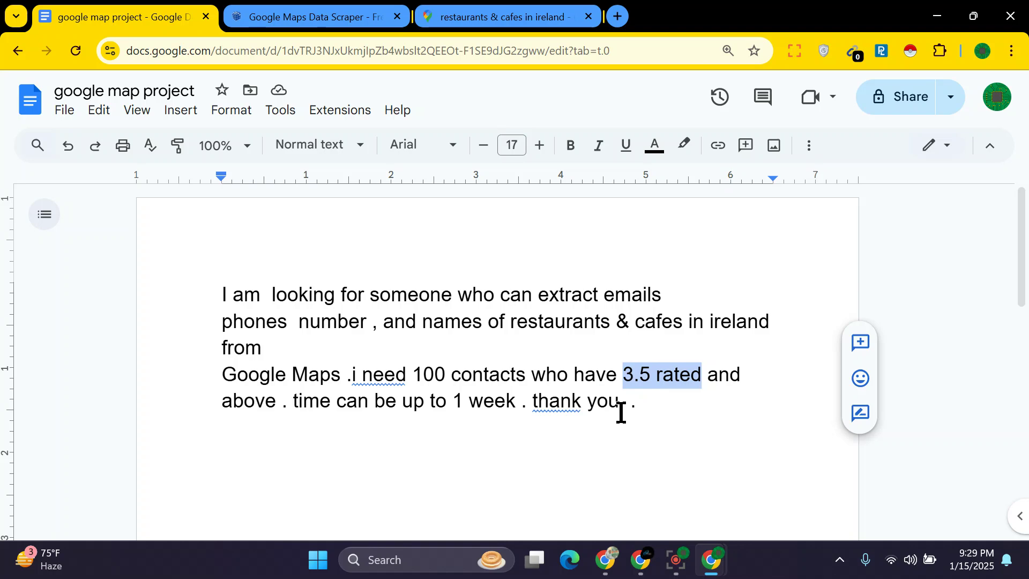
pyautogui.click(444, 16)
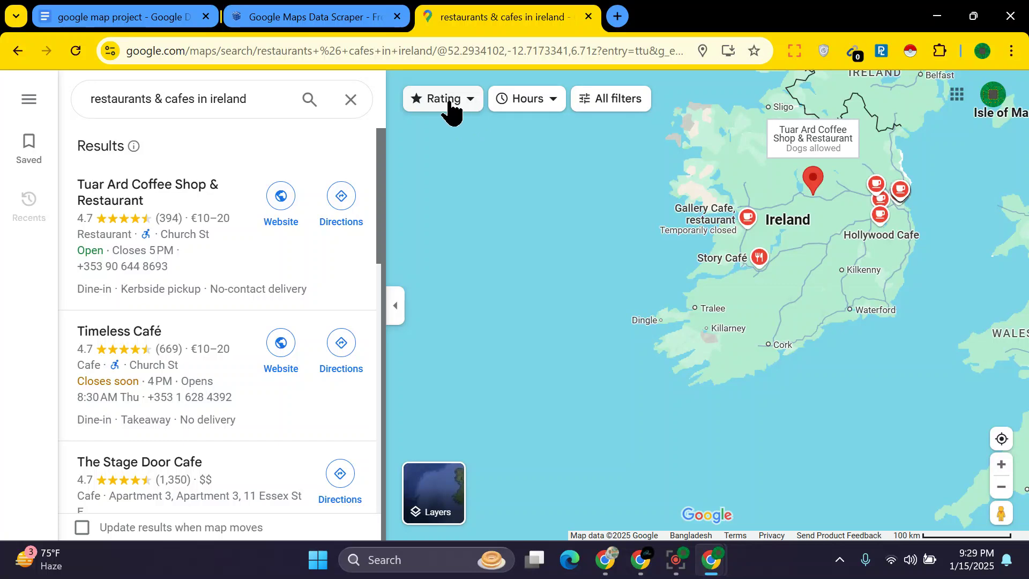
# Filter the restaurants and cafes to a minimum rating of 3.5 stars and check the selected rating option.
pyautogui.click(470, 104)
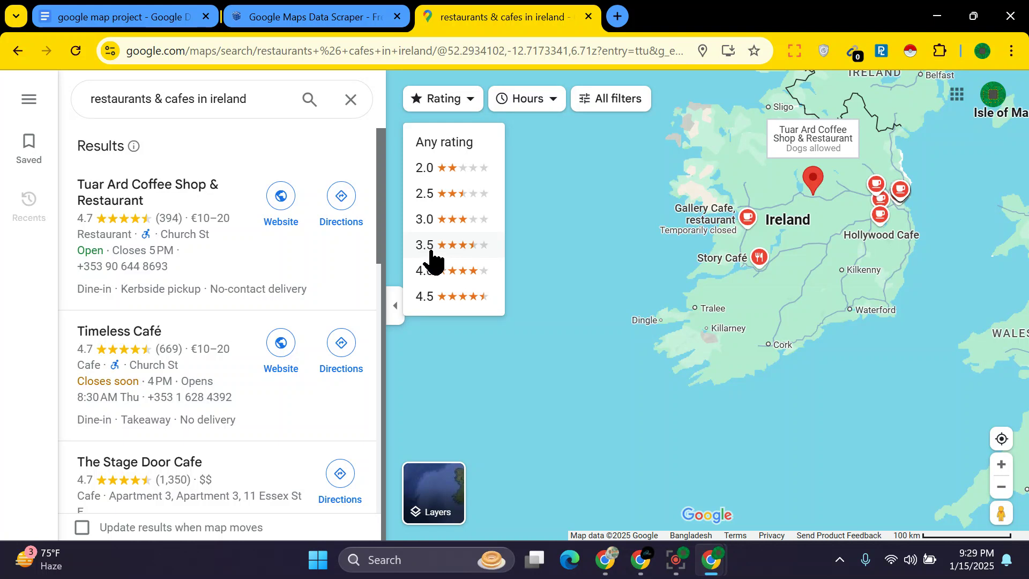
pyautogui.scroll(-2, 431, 260)
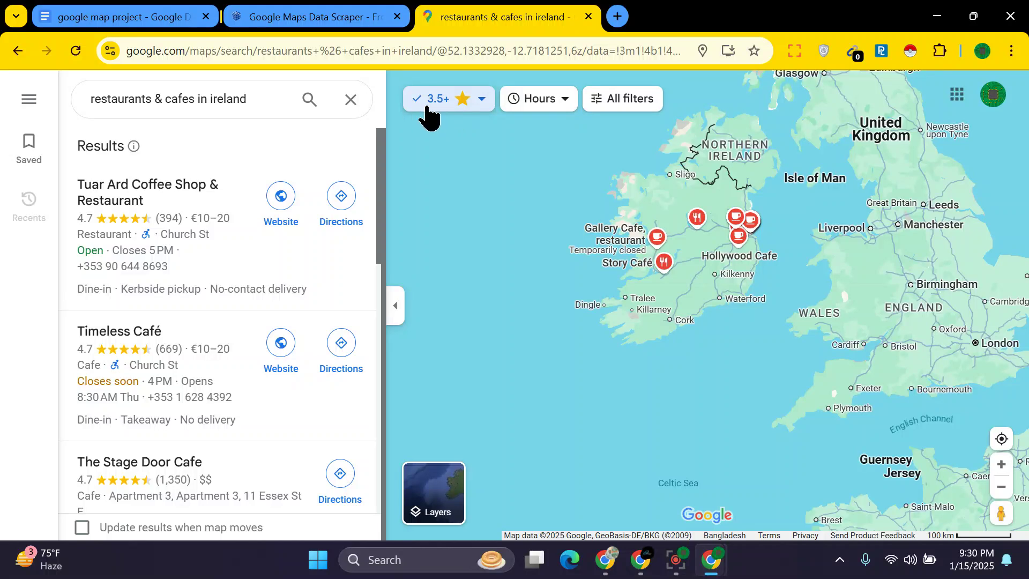
pyautogui.click(474, 110)
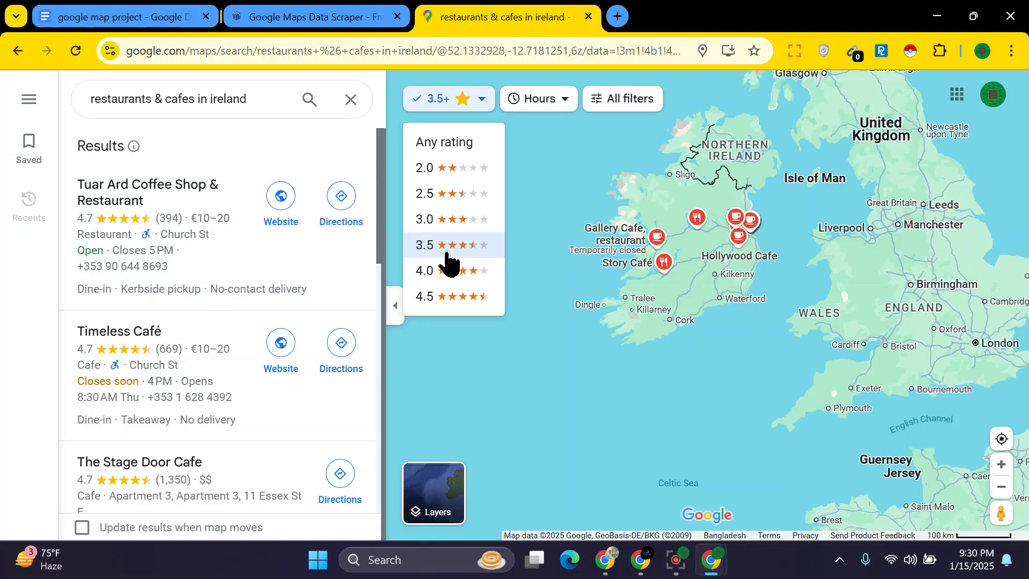
pyautogui.click(494, 362)
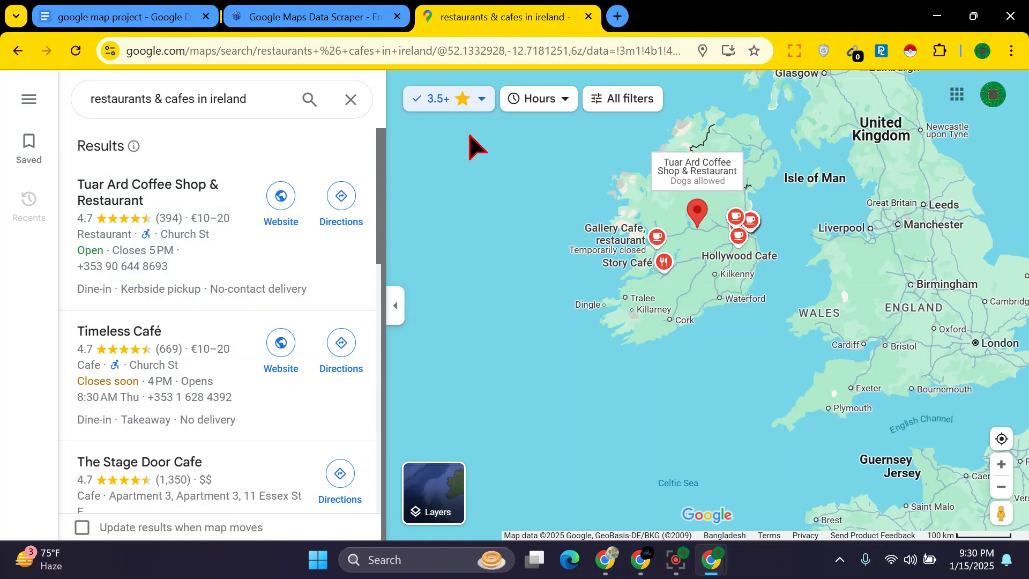
# Examine the available opening-hours filter options, including the days and times, without applying any.
pyautogui.click(567, 104)
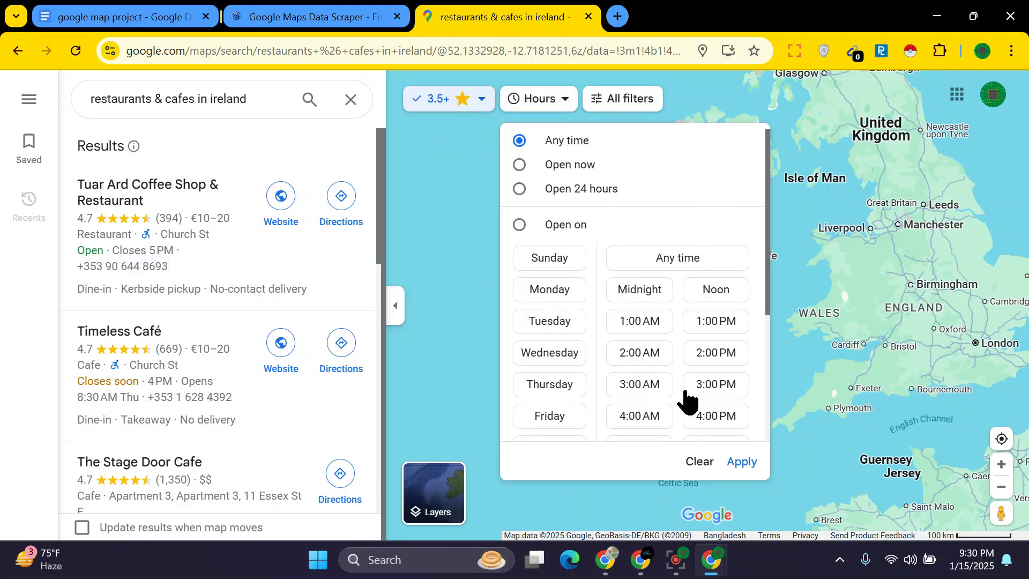
pyautogui.scroll(-4, 640, 364)
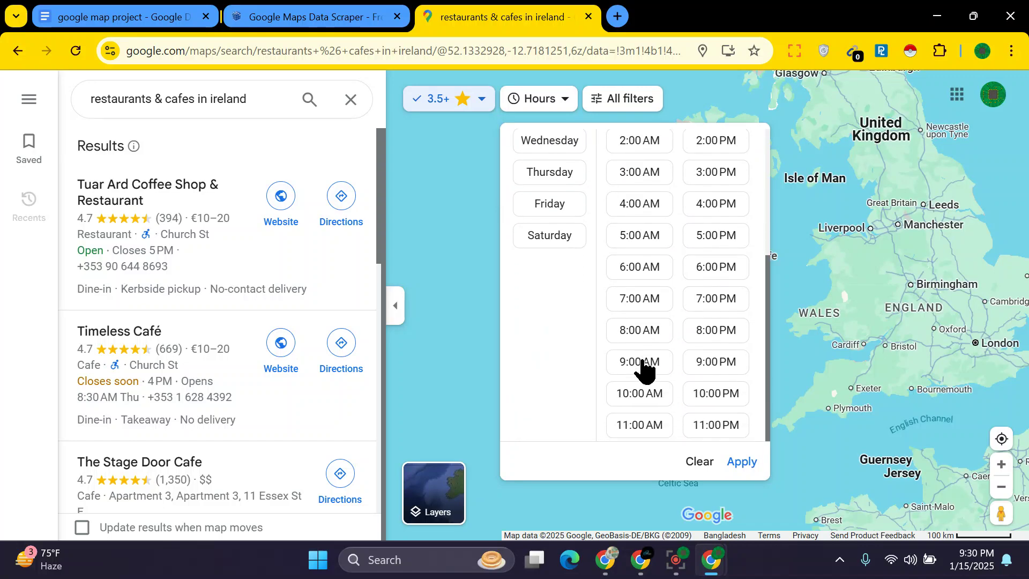
pyautogui.scroll(5, 643, 366)
pyautogui.click(433, 352)
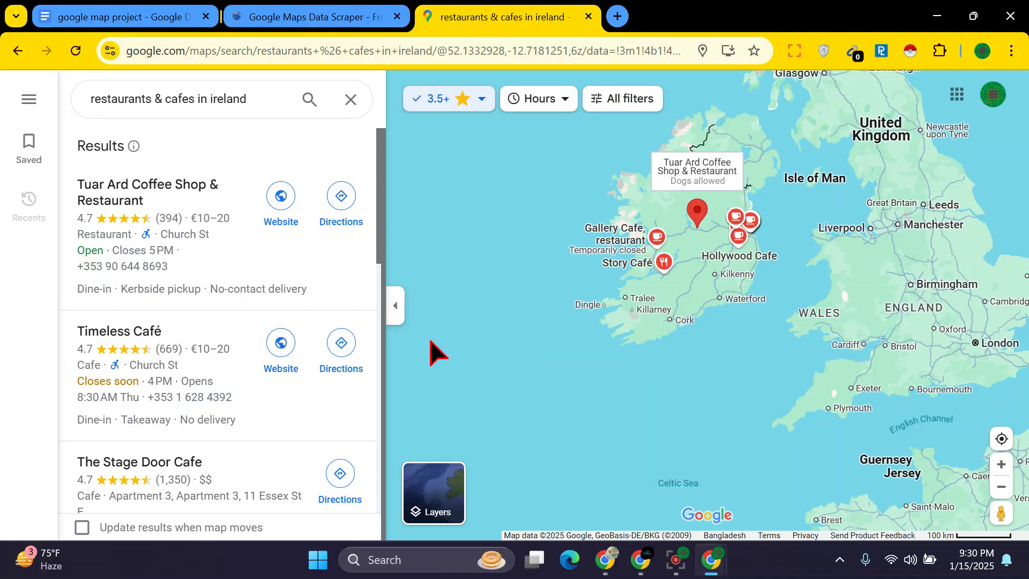
# Try the Open now and Open 24 hours filters, set the hours back to Any time, and return to the results.
pyautogui.click(603, 101)
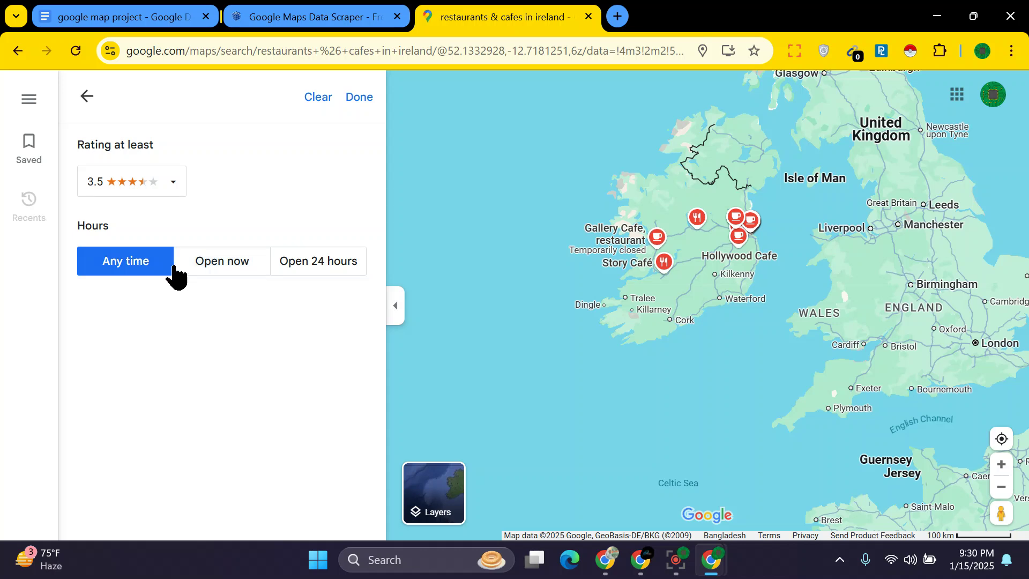
pyautogui.click(245, 270)
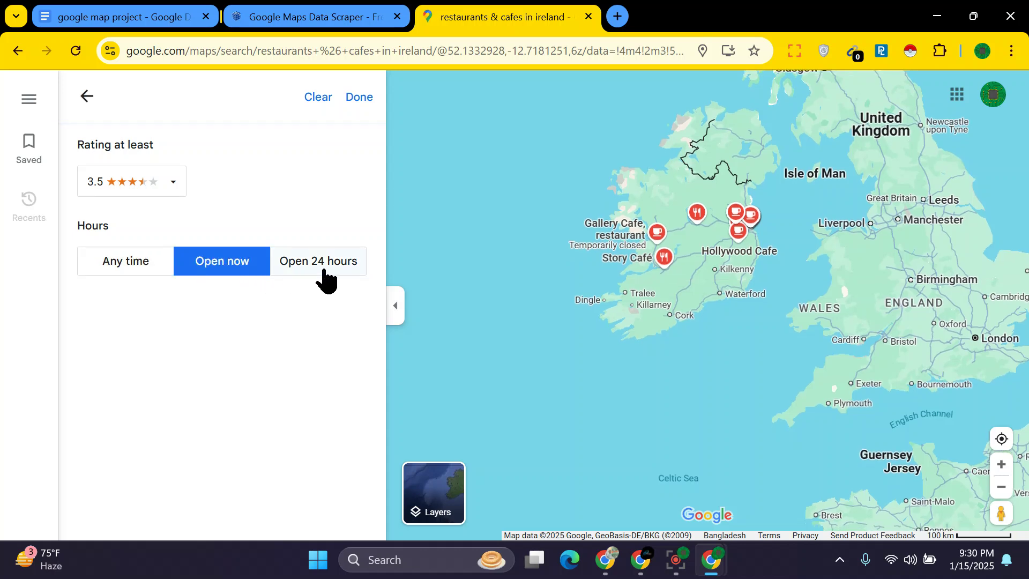
pyautogui.click(325, 278)
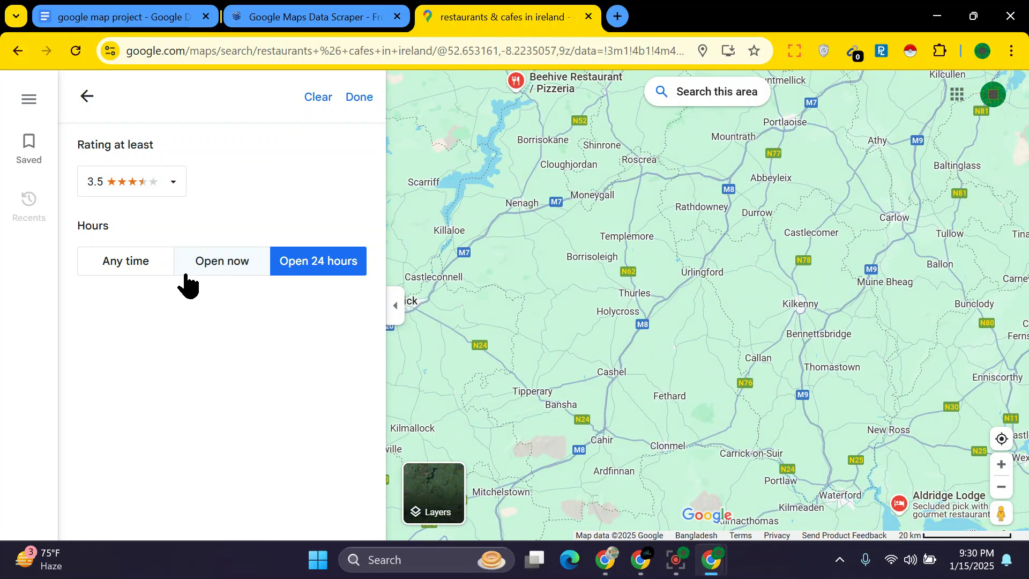
pyautogui.click(142, 266)
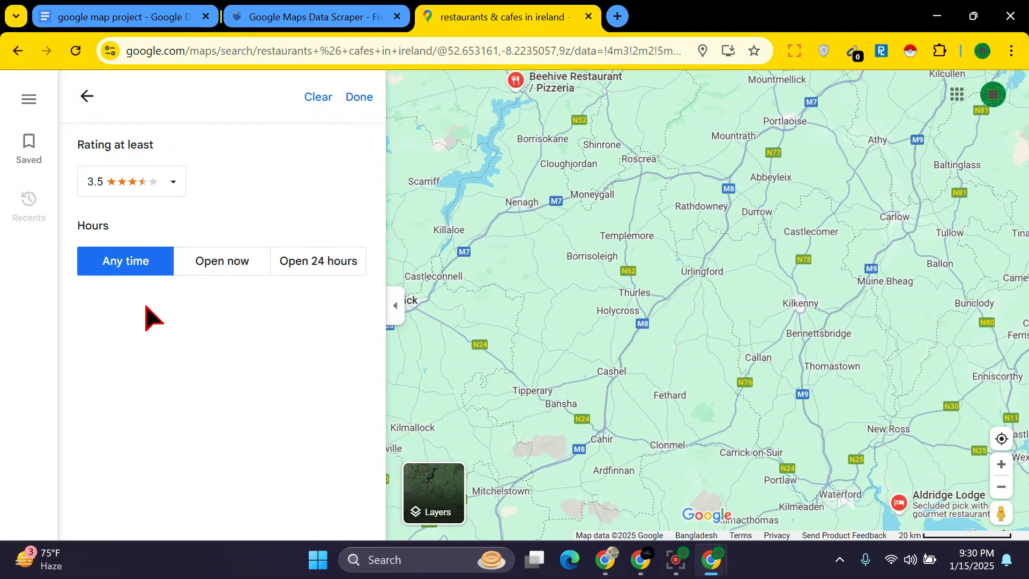
pyautogui.click(86, 102)
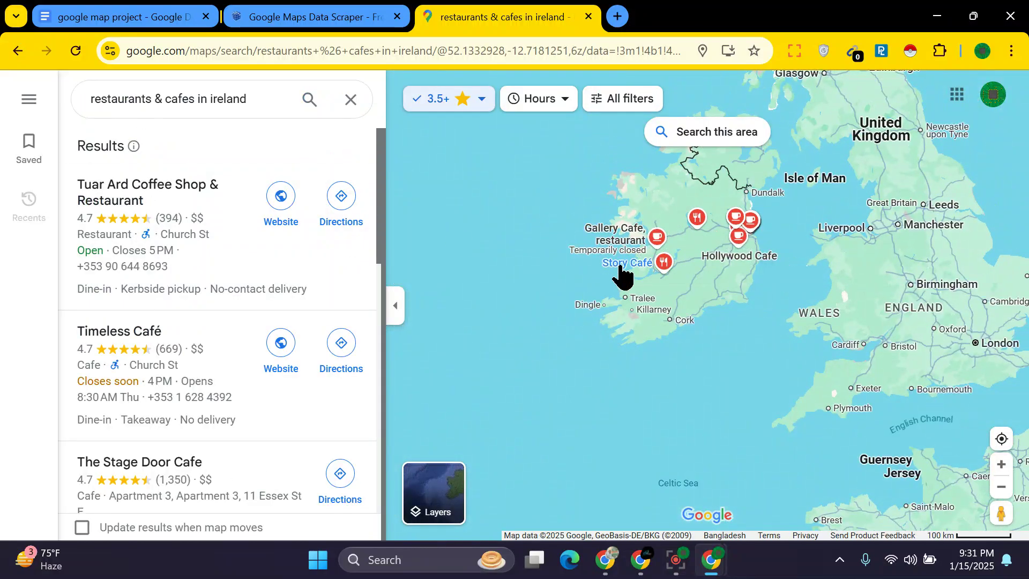
# Check the Google Meet call for participants' replies and return to the filtered Google Maps results.
pyautogui.moveTo(622, 271)
pyautogui.scroll(2, 621, 270)
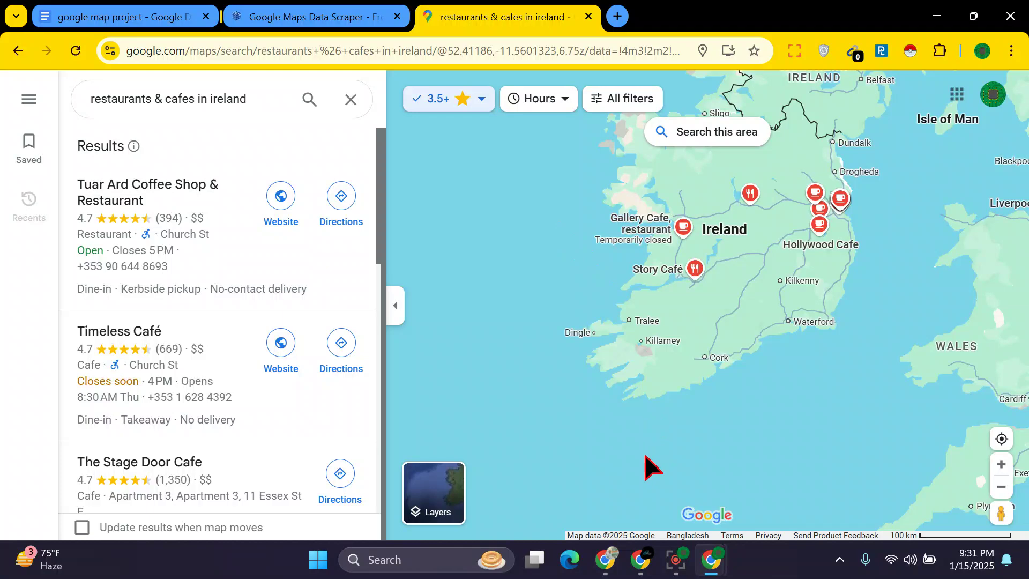
pyautogui.moveTo(648, 558)
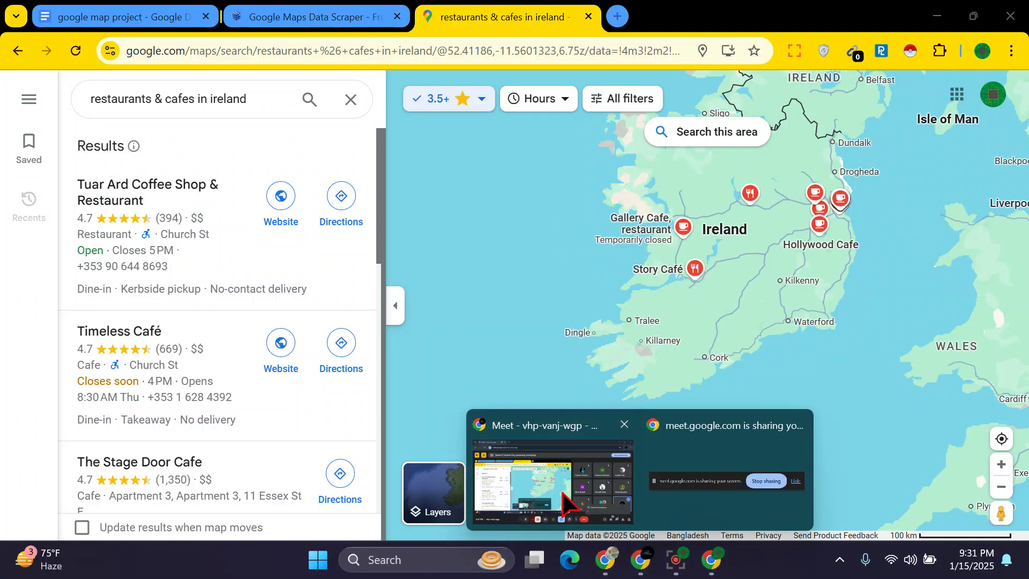
pyautogui.click(552, 472)
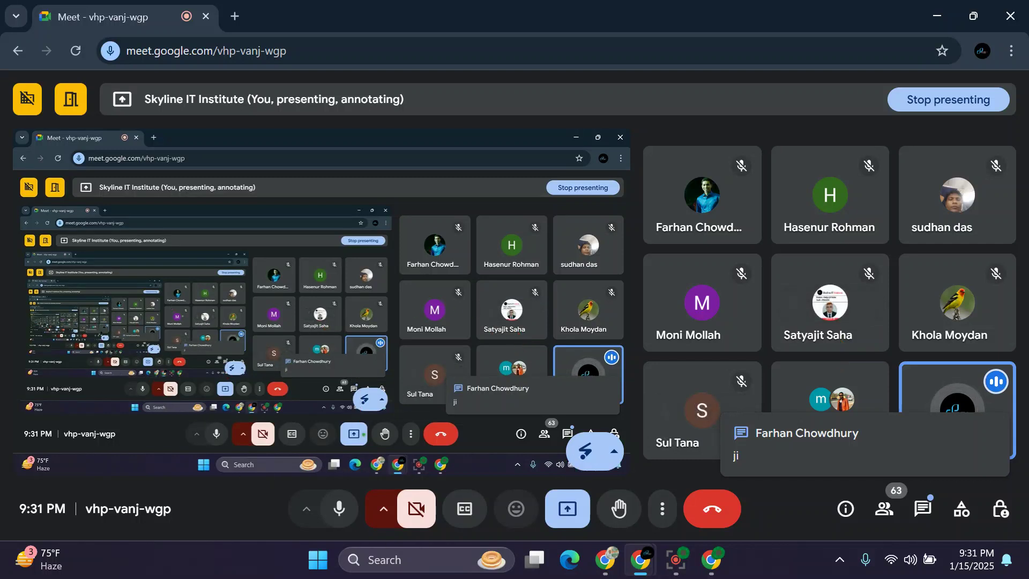
pyautogui.moveTo(711, 534)
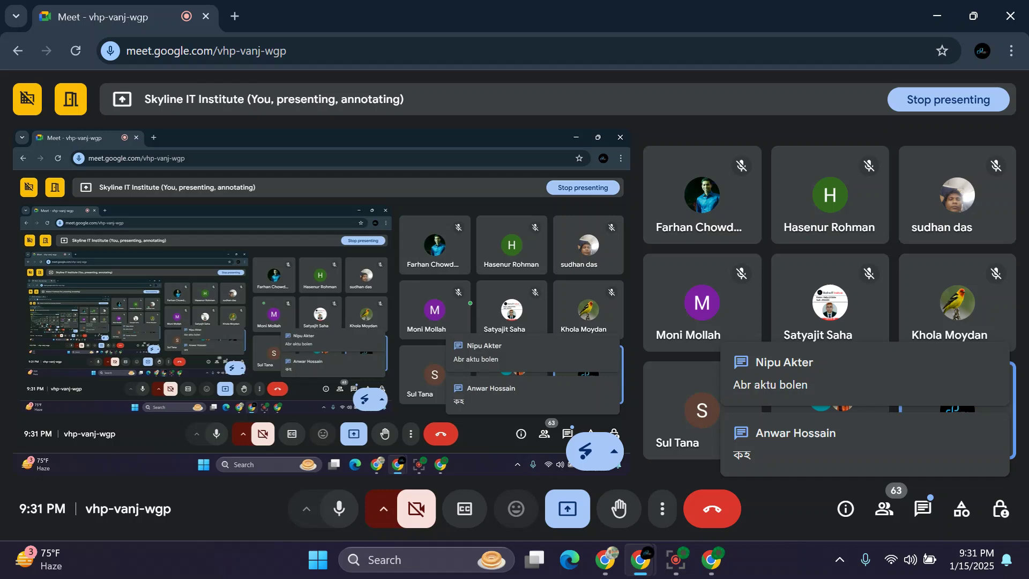
pyautogui.moveTo(697, 563)
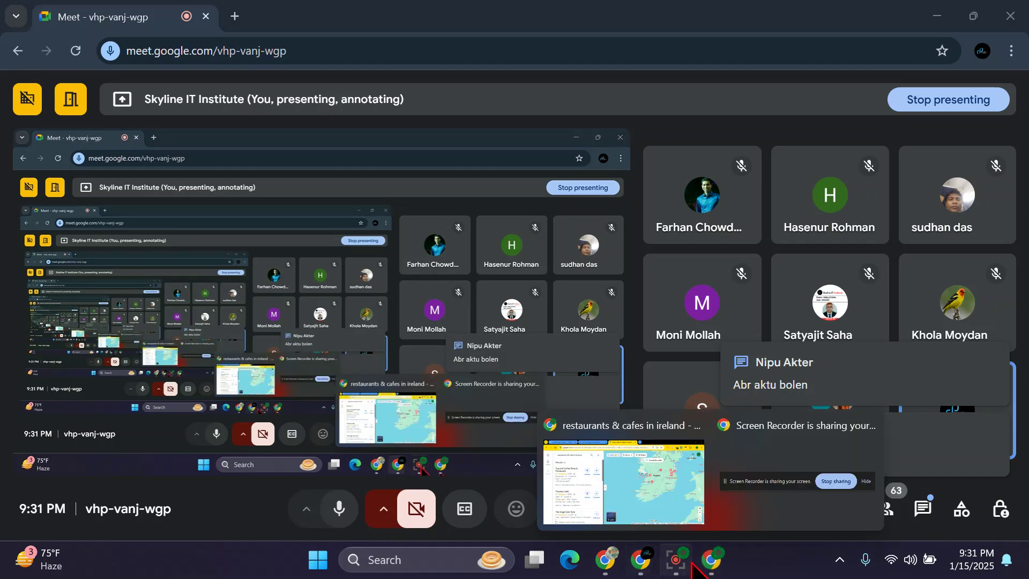
pyautogui.click(603, 469)
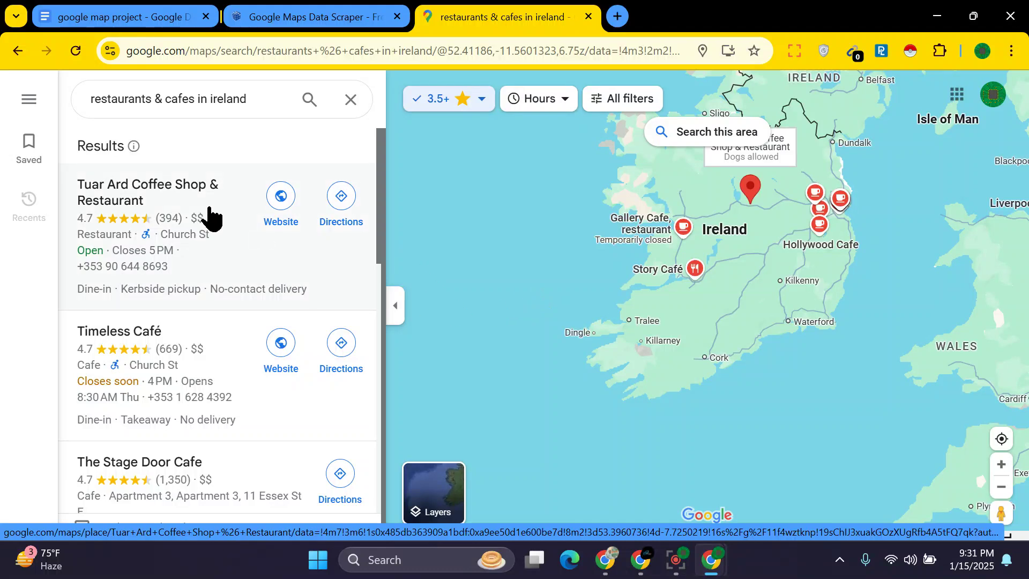
# Highlight the names of restaurants & cafes requirement in the Google Docs brief and return to the Google Maps results.
pyautogui.click(138, 20)
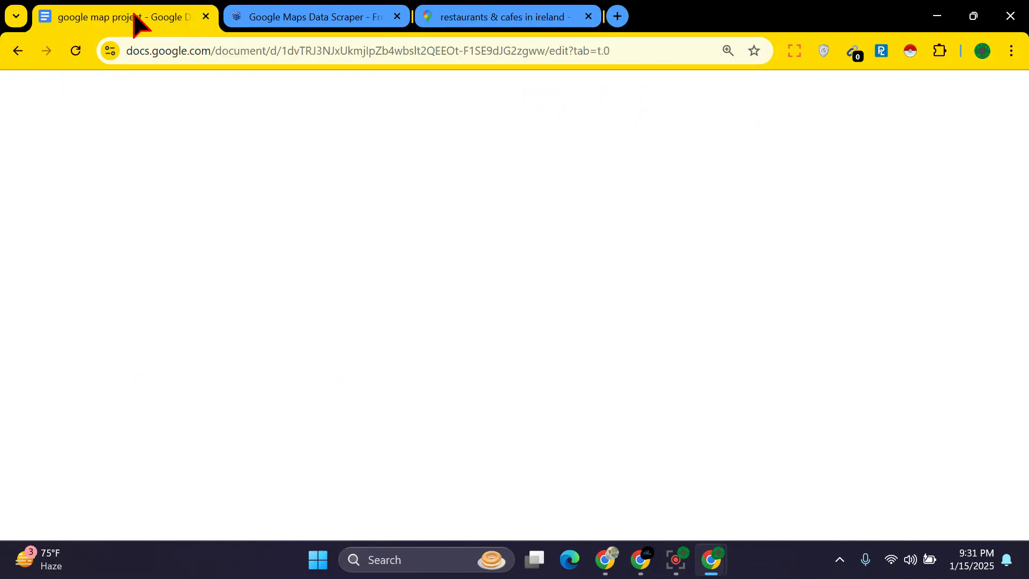
pyautogui.moveTo(423, 323); pyautogui.dragTo(682, 327)
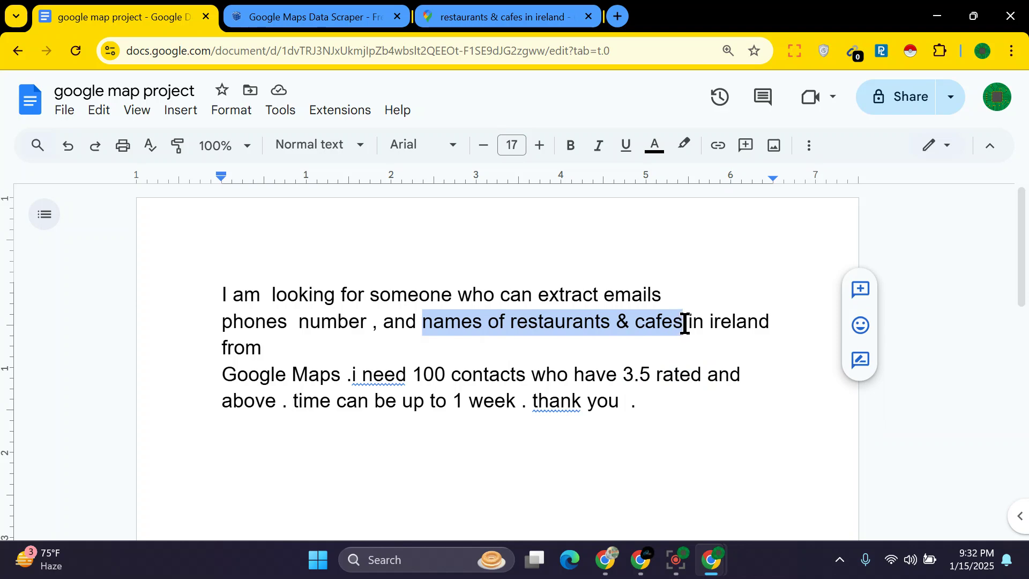
pyautogui.click(501, 11)
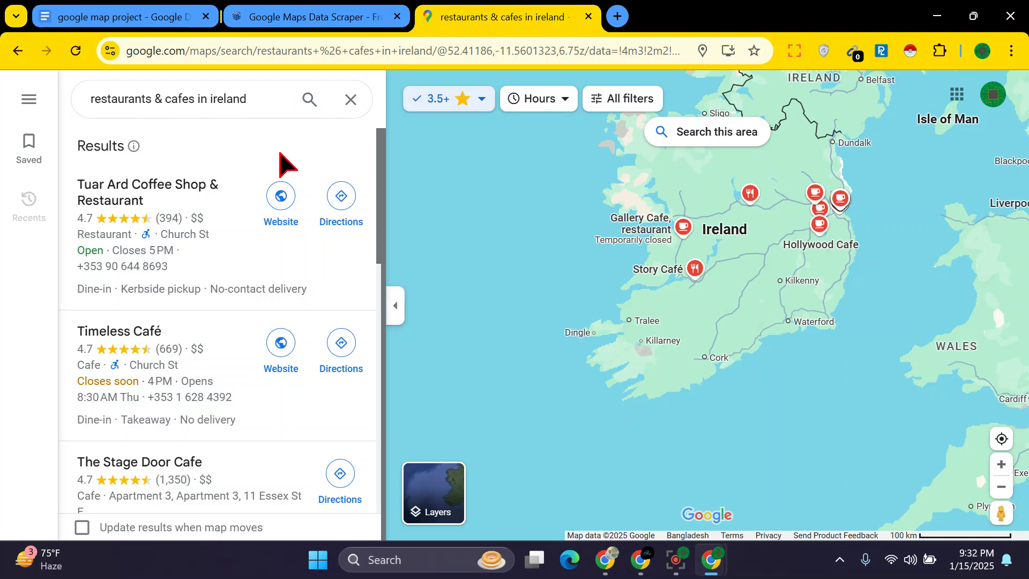
# Reselect the 3.5 minimum rating and look through the filtered list of restaurants and cafes.
pyautogui.click(477, 102)
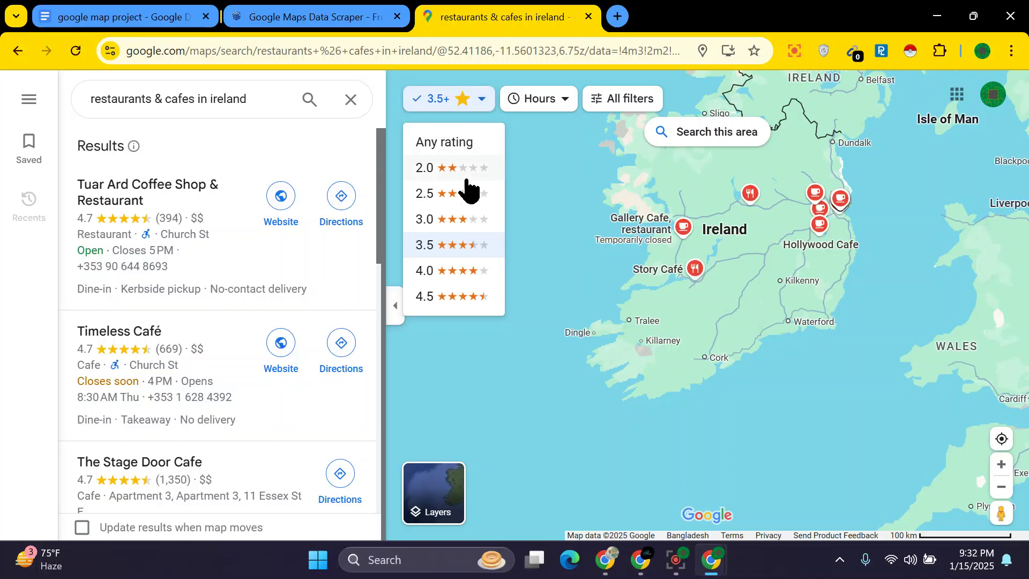
pyautogui.click(464, 258)
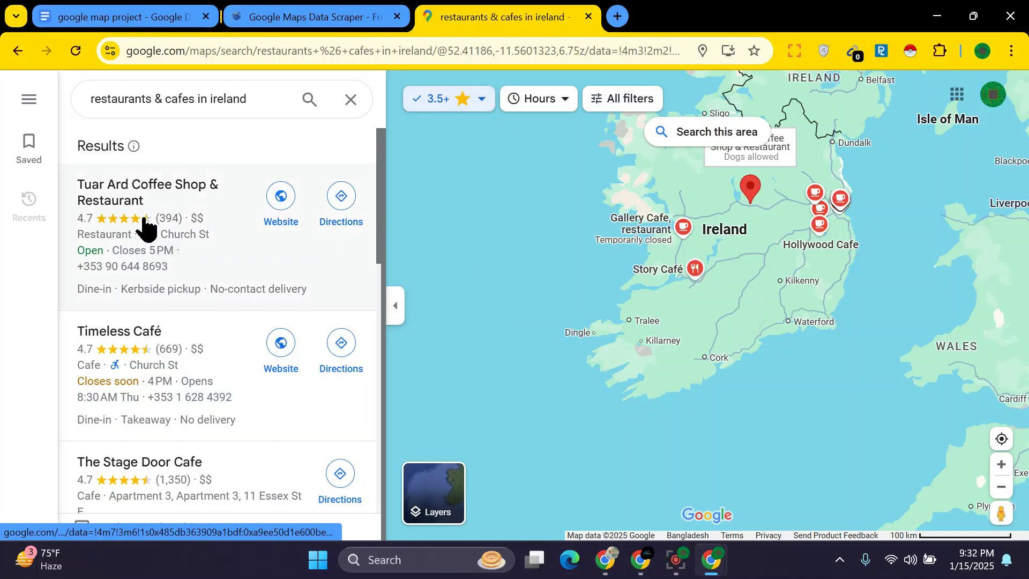
pyautogui.scroll(-10, 145, 214)
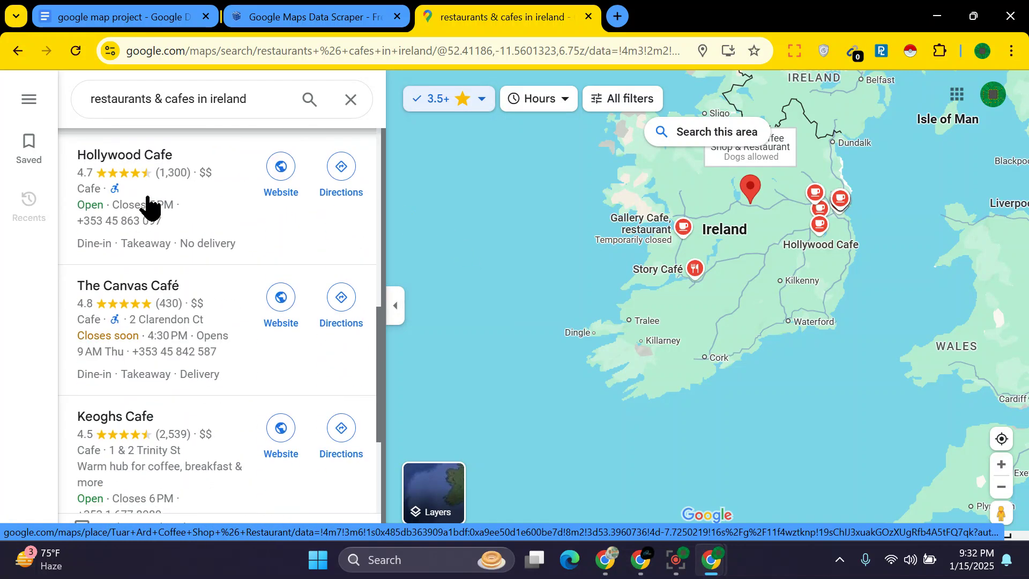
pyautogui.scroll(-10, 152, 207)
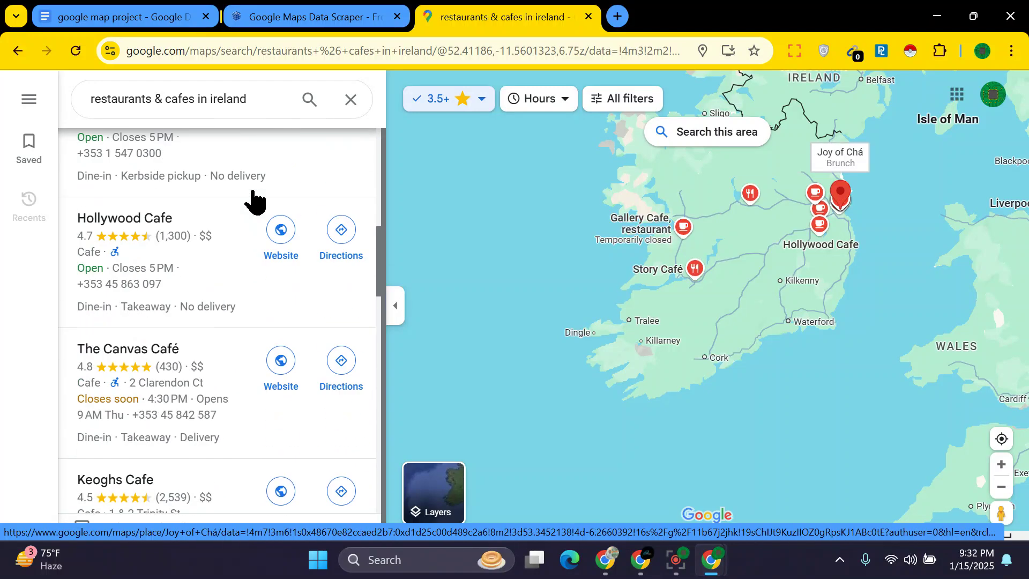
pyautogui.scroll(2, 254, 200)
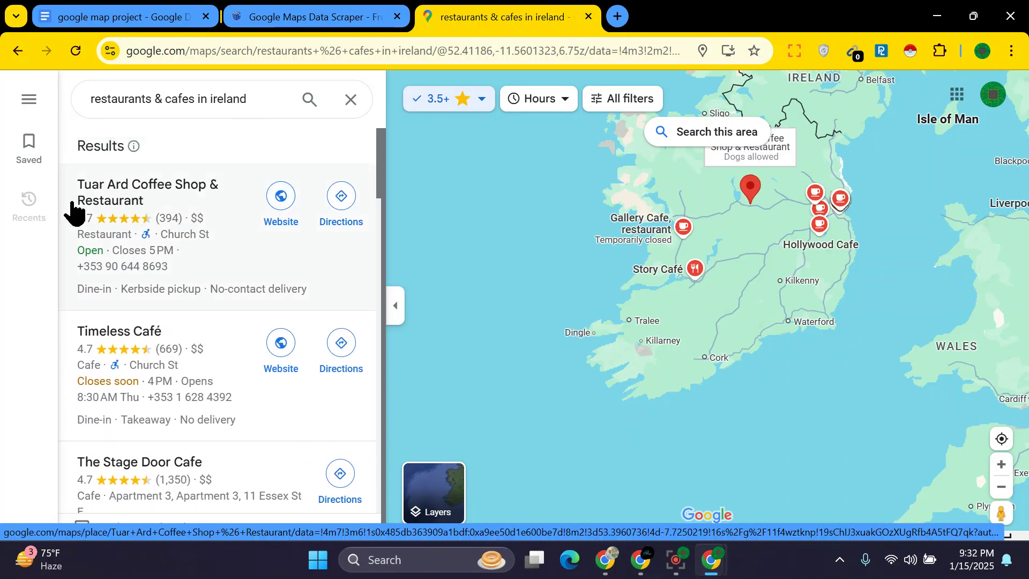
# Open the Tuar Ard Coffee Shop & Restaurant listing, and highlight the emails and restaurant names requirements in the Google Docs brief.
pyautogui.click(126, 201)
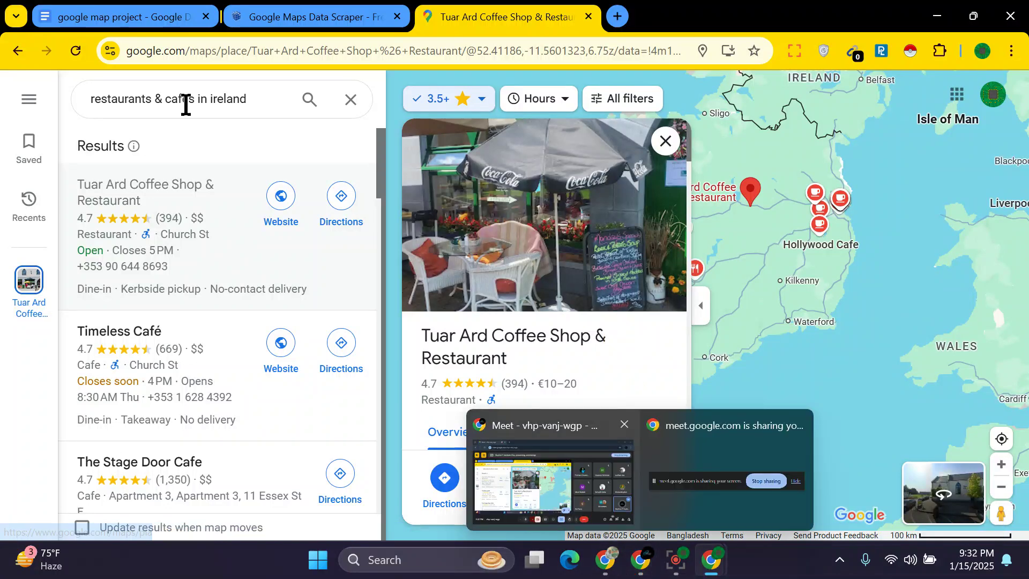
pyautogui.click(117, 16)
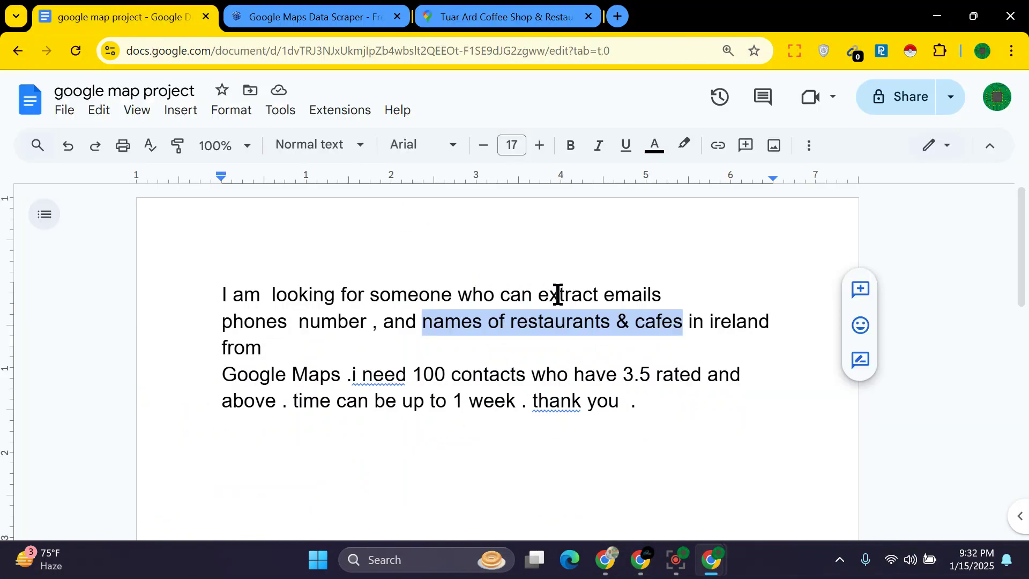
pyautogui.moveTo(605, 294); pyautogui.dragTo(677, 296)
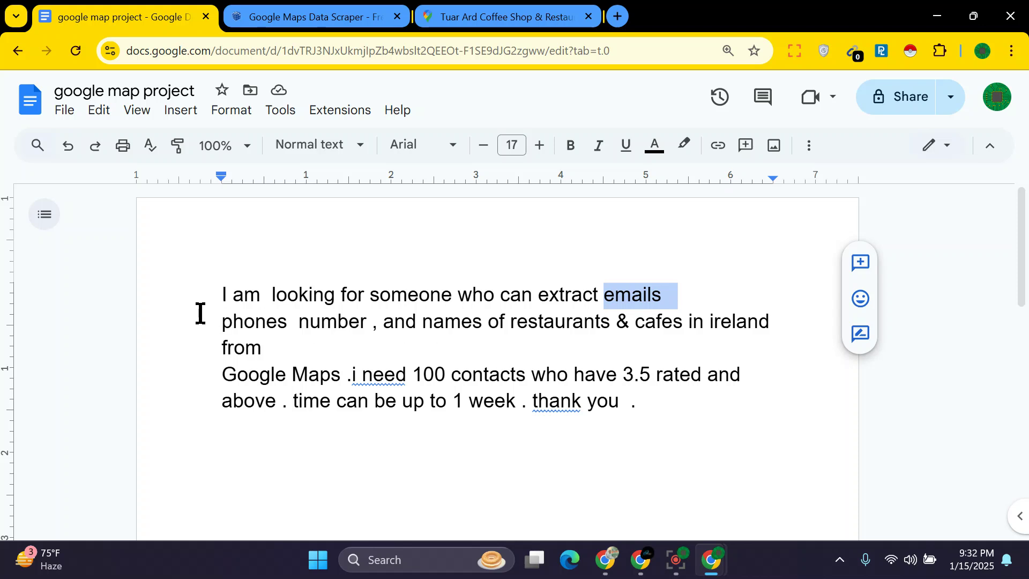
pyautogui.moveTo(233, 322); pyautogui.dragTo(663, 320)
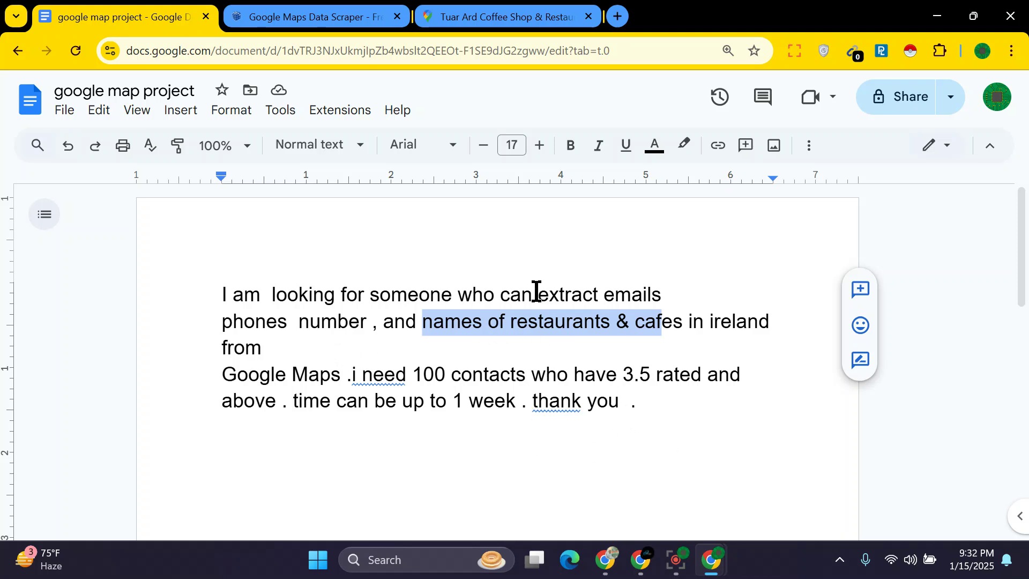
pyautogui.doubleClick(651, 294)
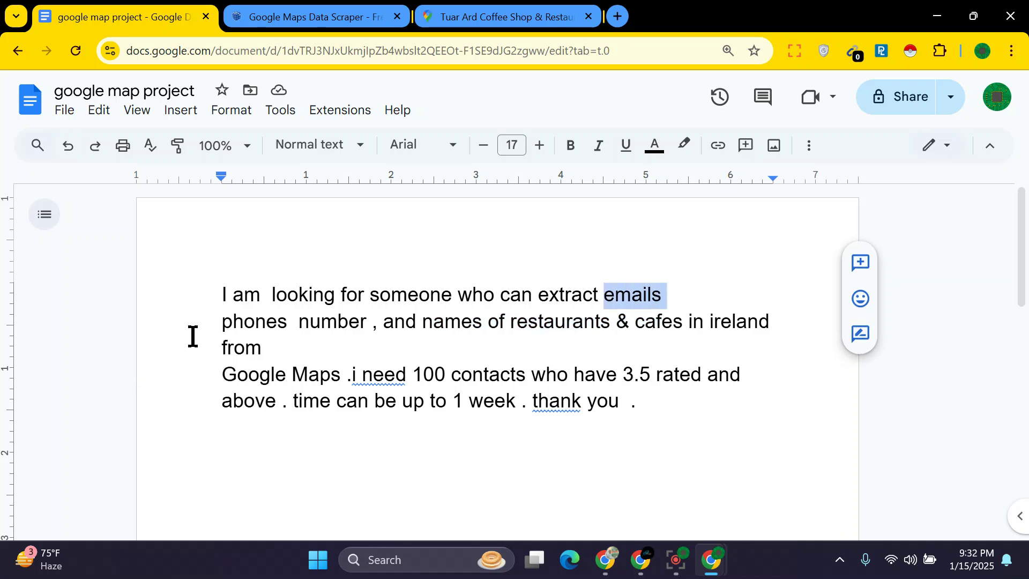
pyautogui.click(225, 325)
pyautogui.moveTo(225, 324); pyautogui.dragTo(638, 333)
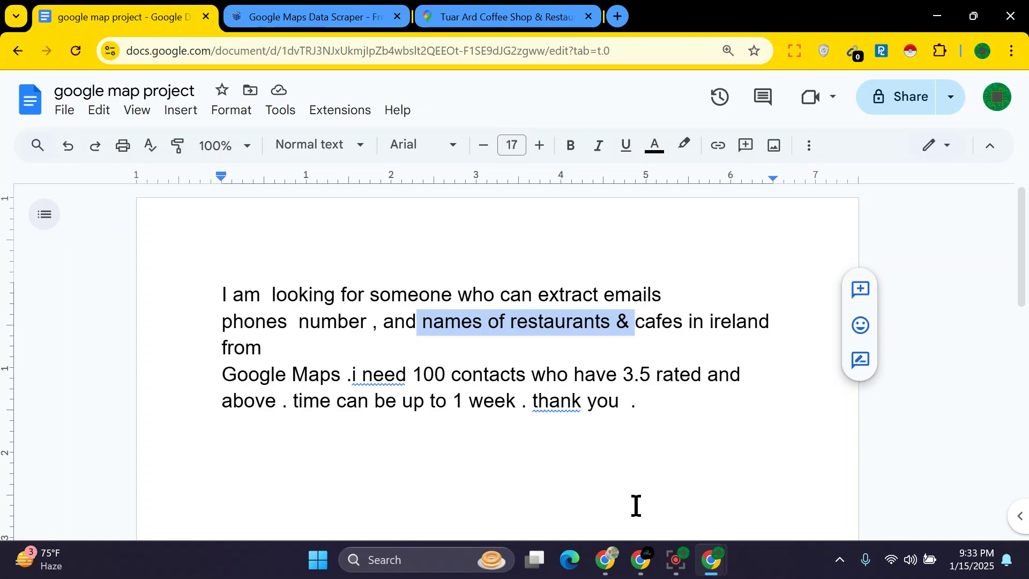
# Examine the Tuar Ard Coffee Shop & Restaurant listing in Google Maps for its address, website, phone number and email, and close it.
pyautogui.click(519, 22)
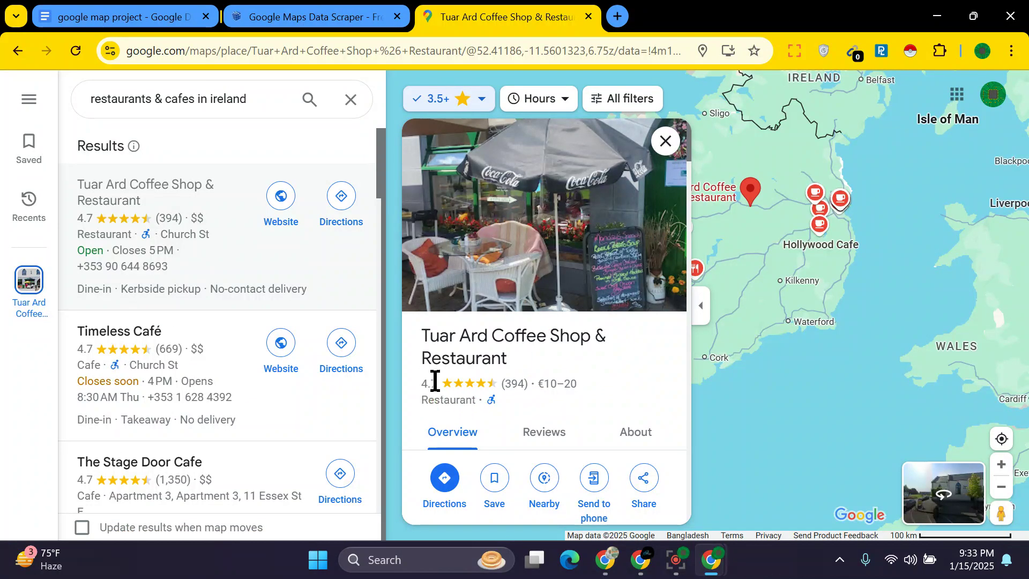
pyautogui.scroll(-2, 585, 340)
pyautogui.scroll(-4, 587, 343)
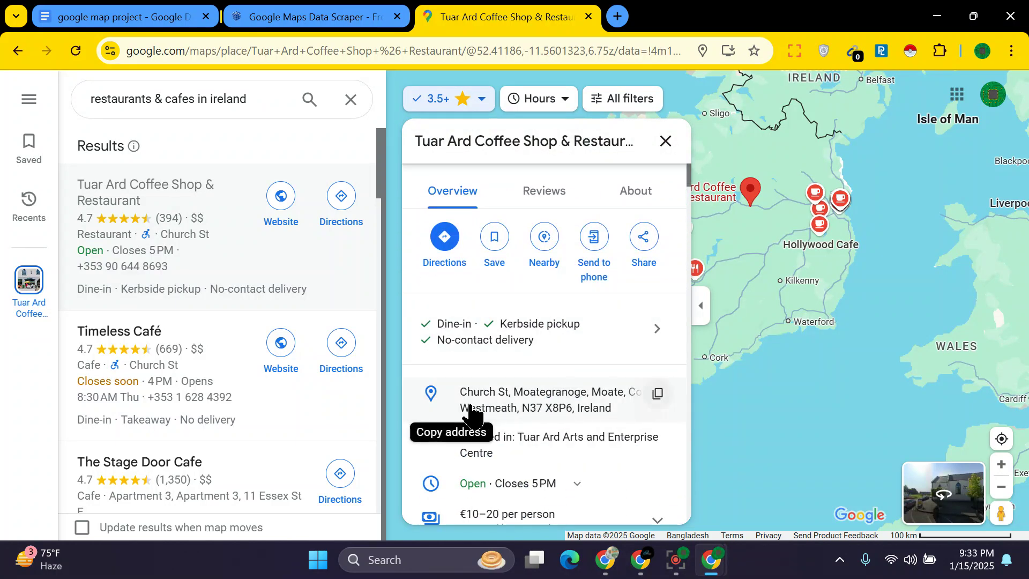
pyautogui.scroll(-2, 509, 386)
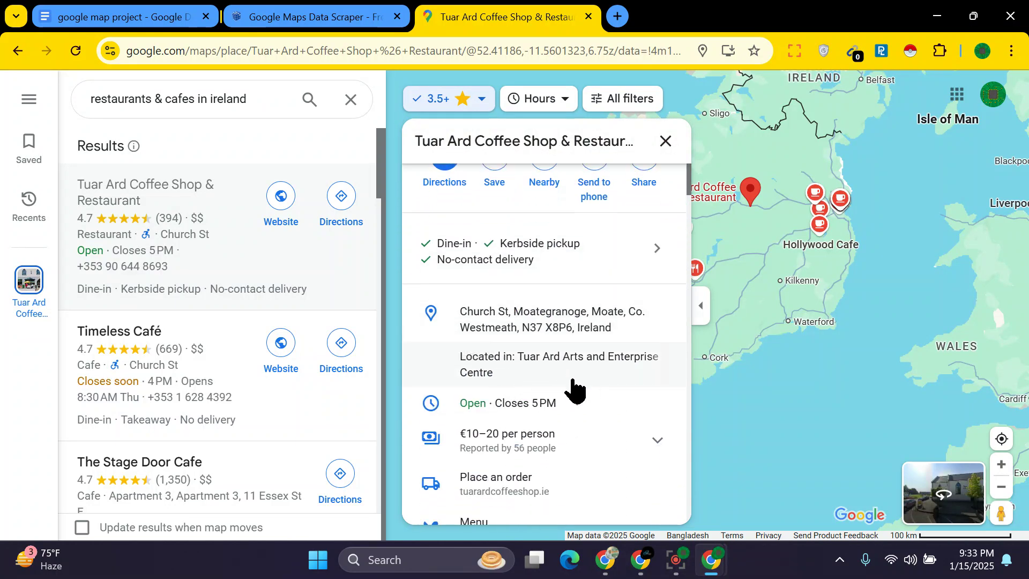
pyautogui.scroll(-2, 557, 409)
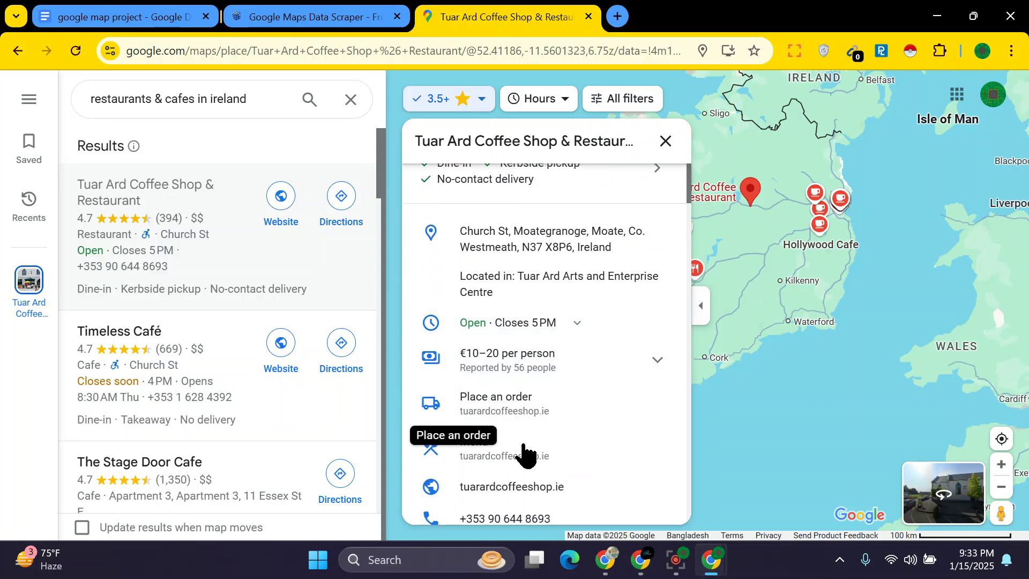
pyautogui.scroll(-2, 531, 445)
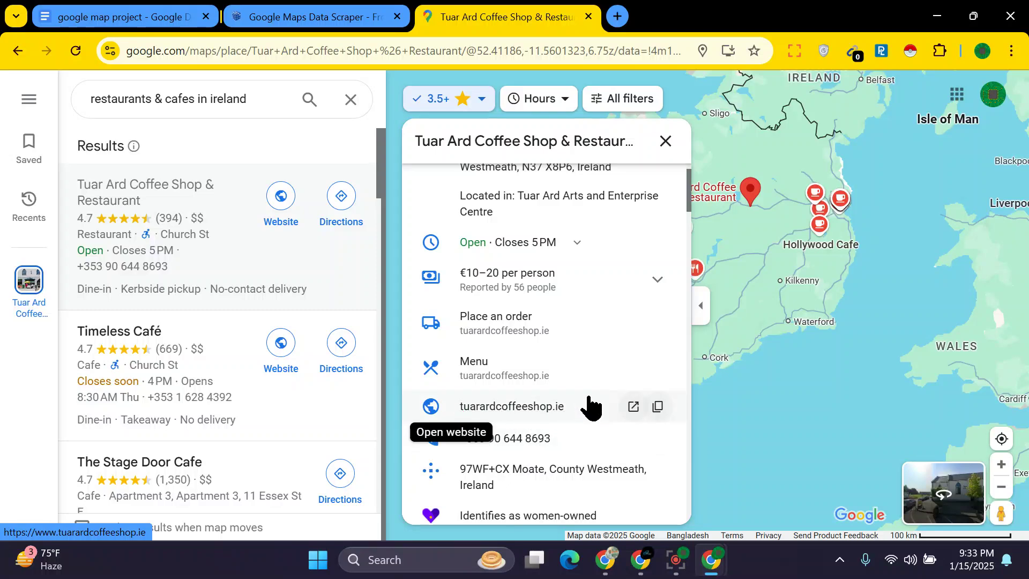
pyautogui.scroll(-2, 563, 370)
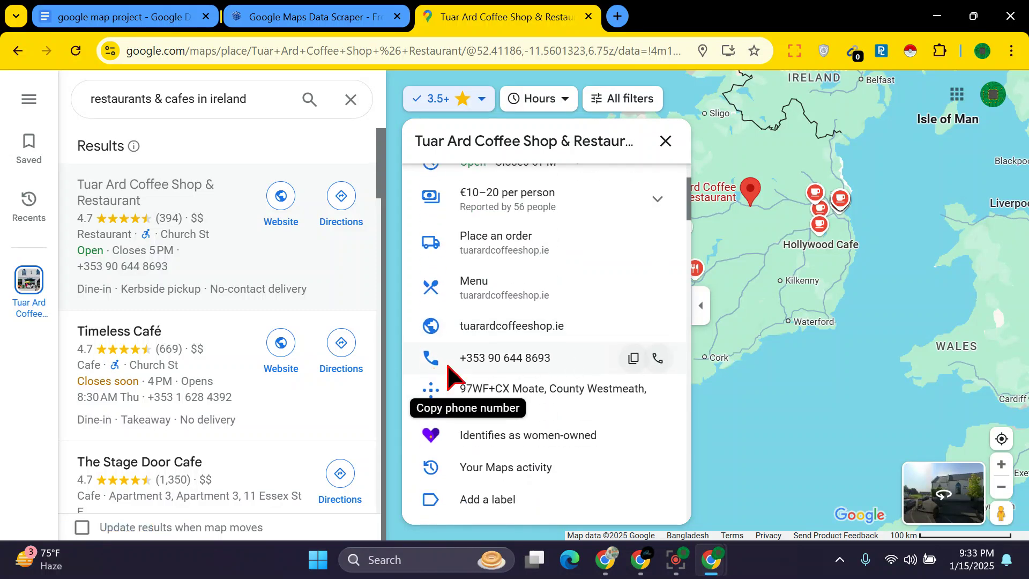
pyautogui.scroll(-4, 525, 370)
pyautogui.scroll(-3, 531, 378)
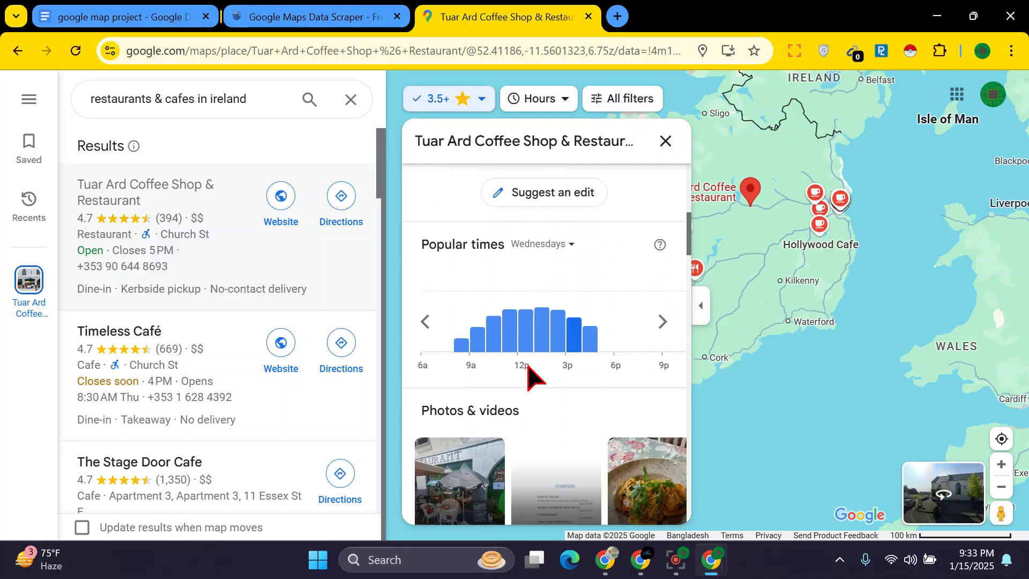
pyautogui.scroll(-4, 530, 378)
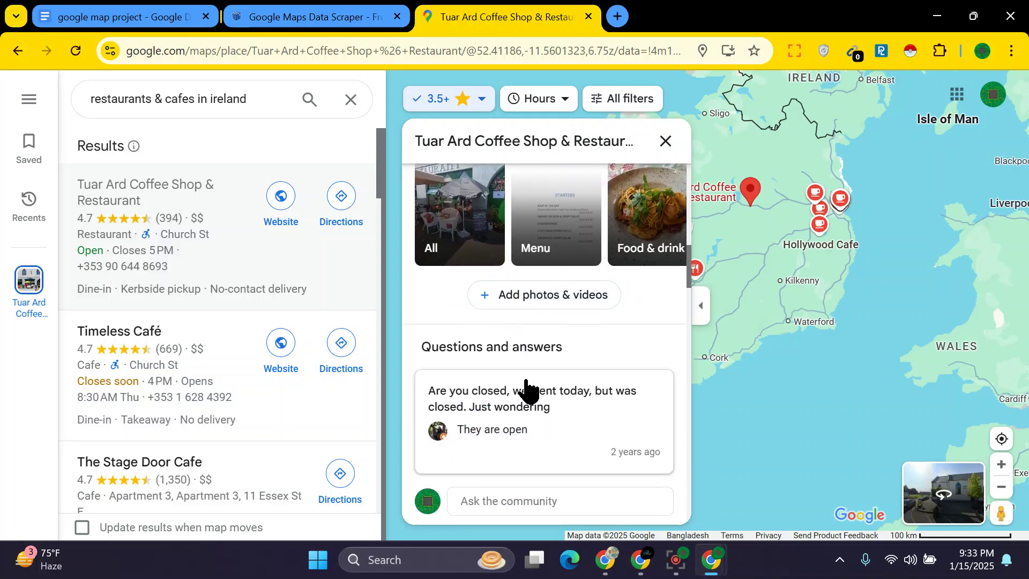
pyautogui.scroll(4, 528, 385)
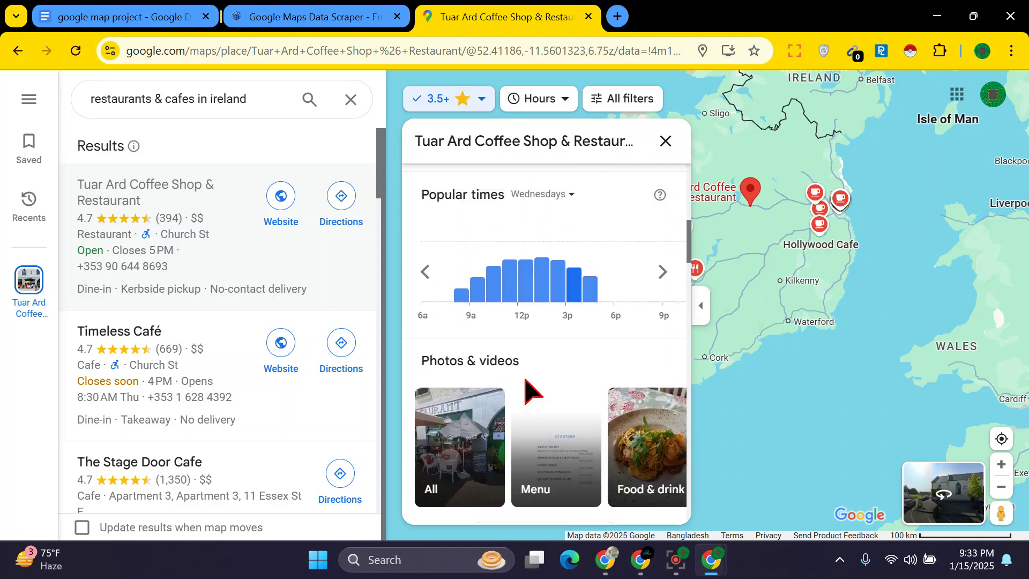
pyautogui.scroll(4, 528, 385)
pyautogui.scroll(2, 528, 389)
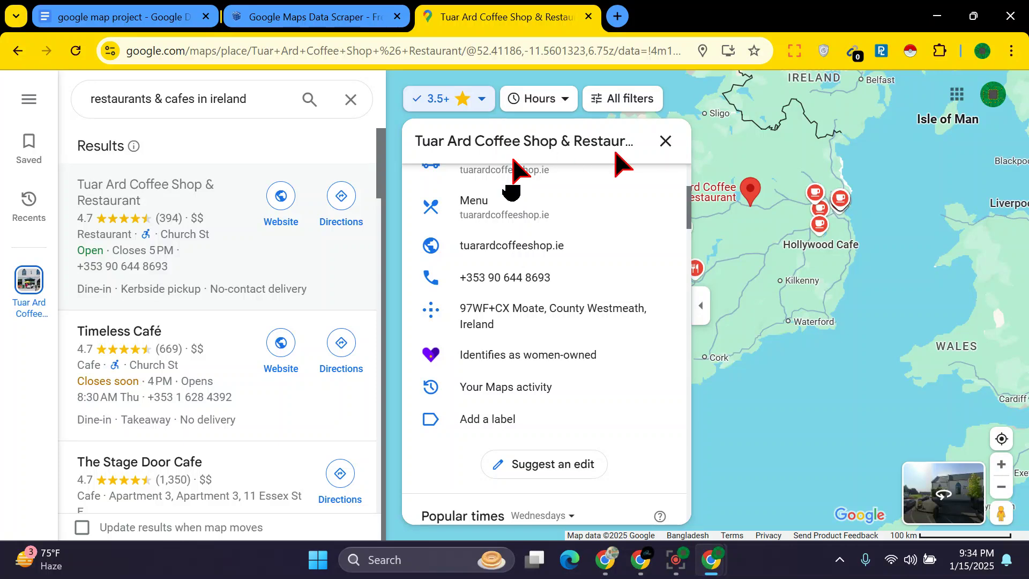
pyautogui.scroll(5, 606, 316)
pyautogui.scroll(5, 607, 316)
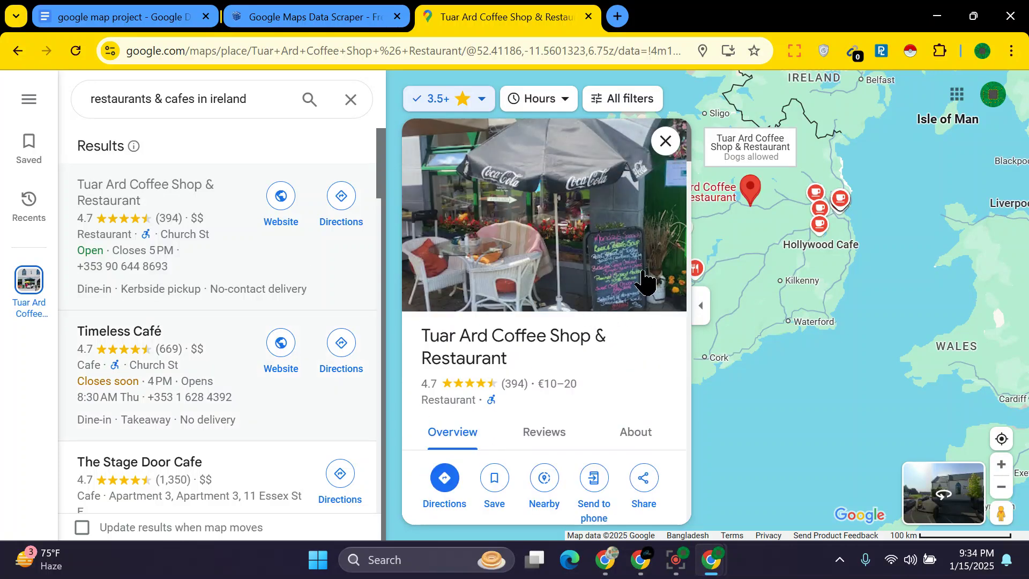
pyautogui.click(665, 142)
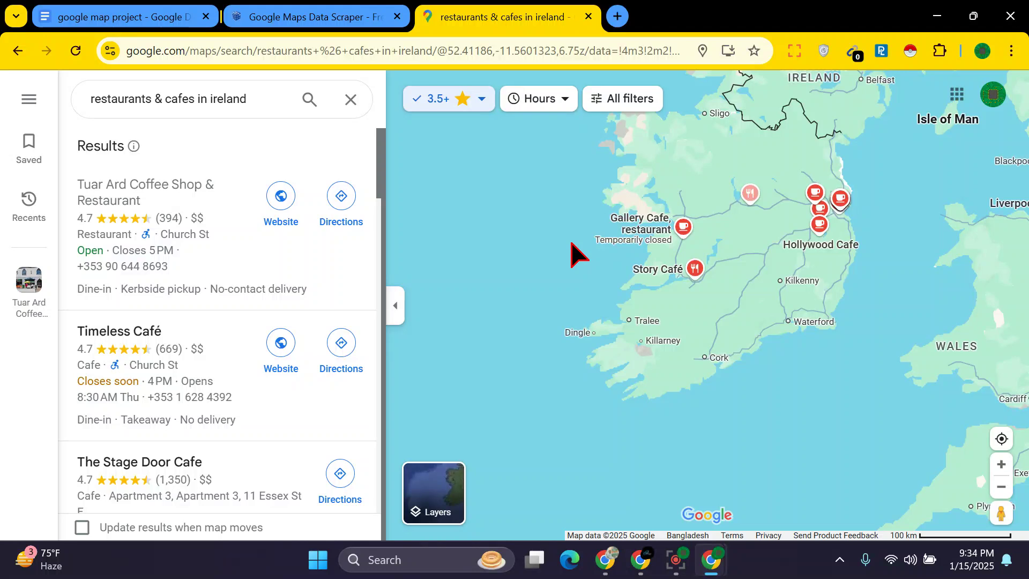
# Run Instant Data Scraper on the Google Maps results, move its window clear of the results list and review the extracted rows.
pyautogui.click(911, 52)
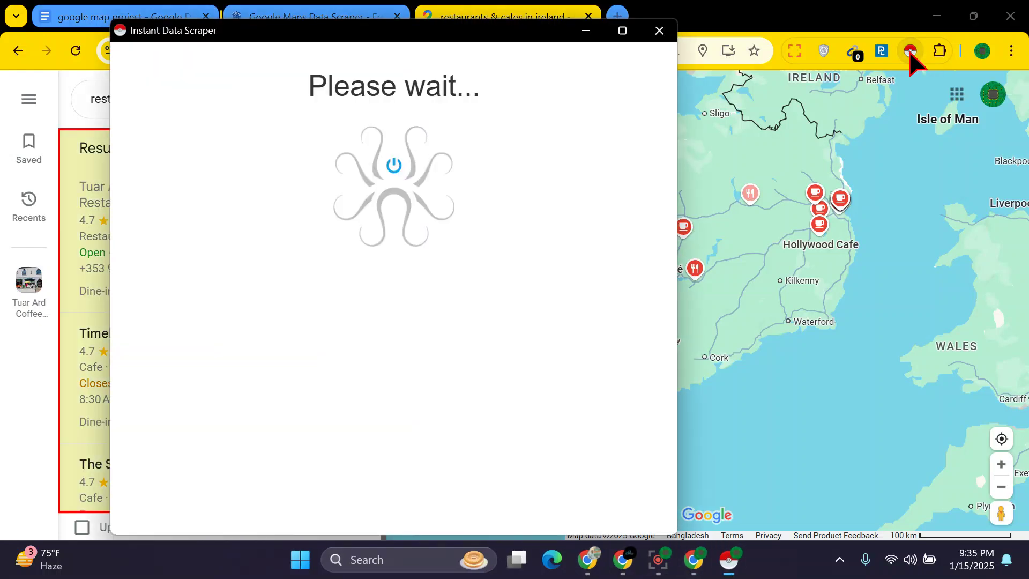
pyautogui.moveTo(474, 38); pyautogui.dragTo(767, 20)
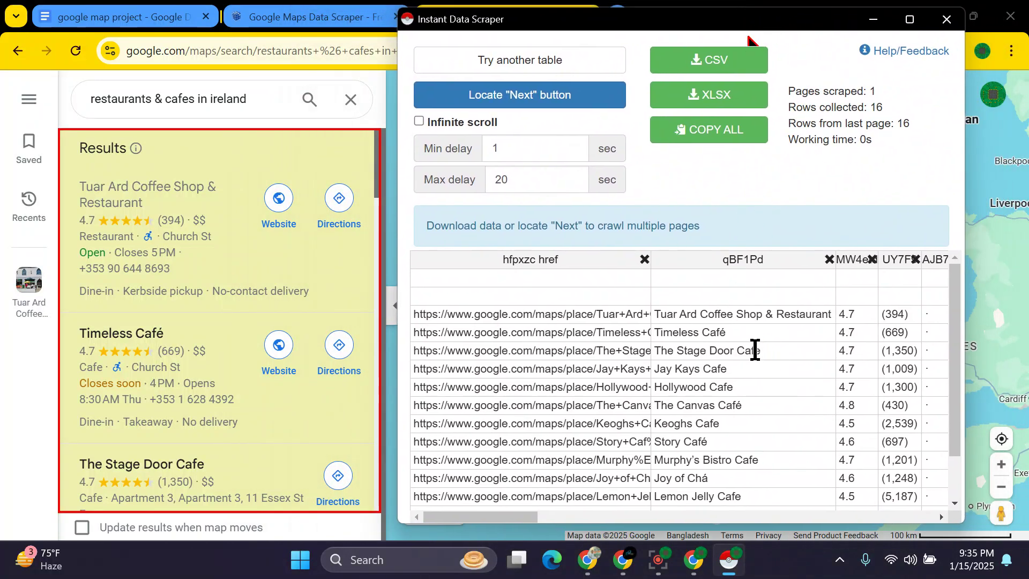
pyautogui.scroll(-1, 719, 340)
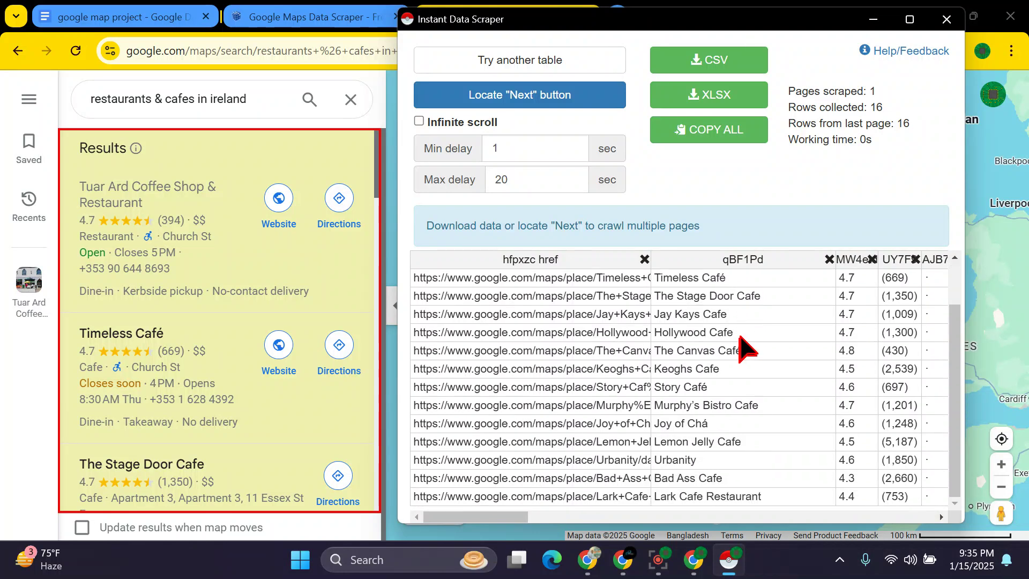
pyautogui.scroll(1, 772, 365)
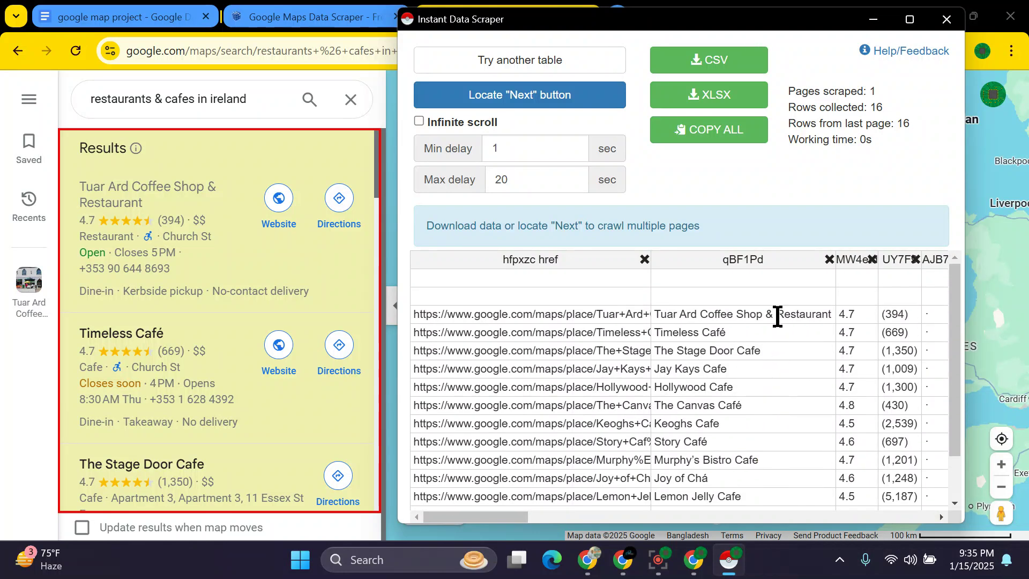
# Compare the Google Maps results list with the scraped rows to find where the highlighted entries end.
pyautogui.scroll(-3, 190, 230)
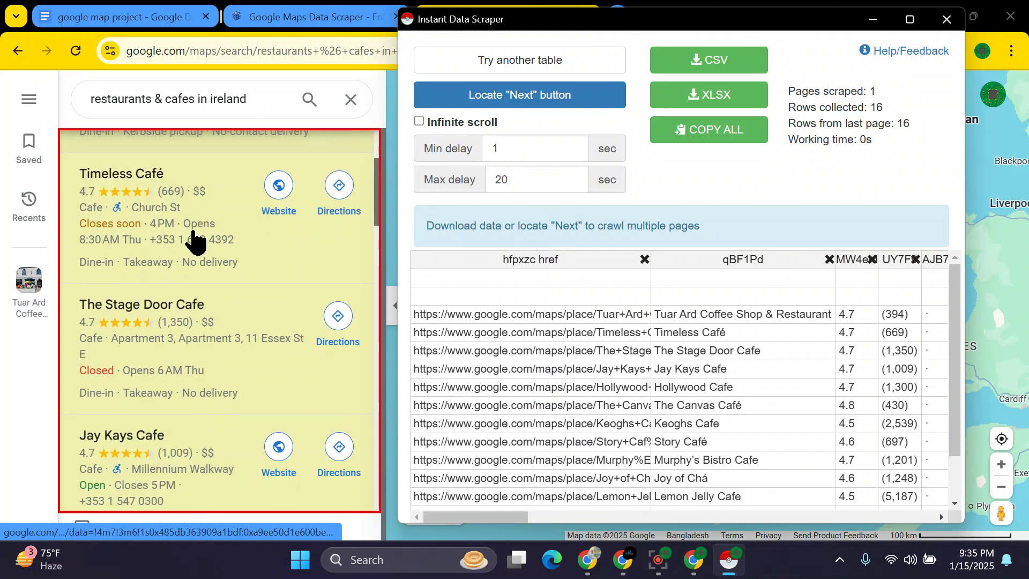
pyautogui.scroll(-12, 197, 242)
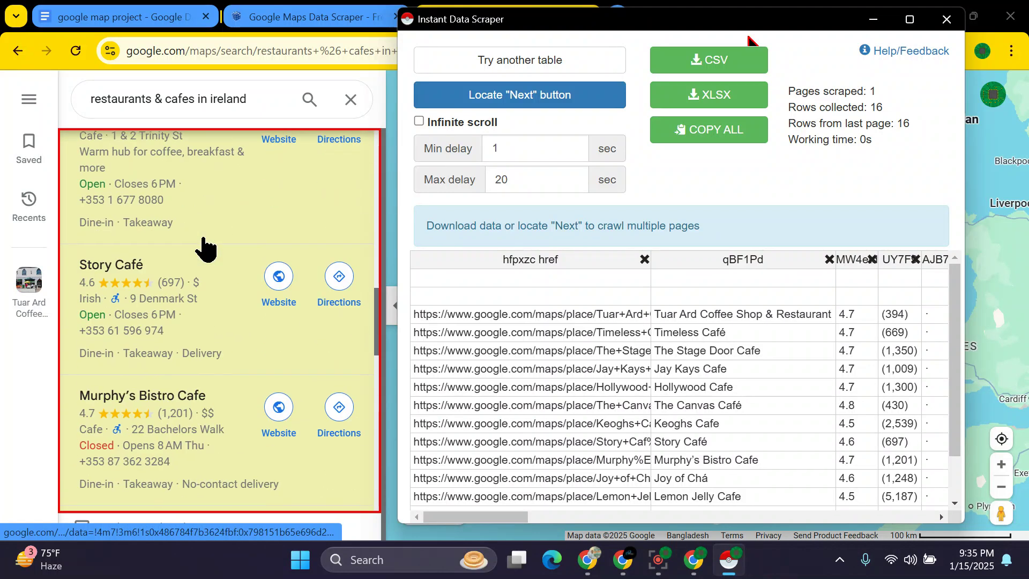
pyautogui.scroll(-15, 204, 247)
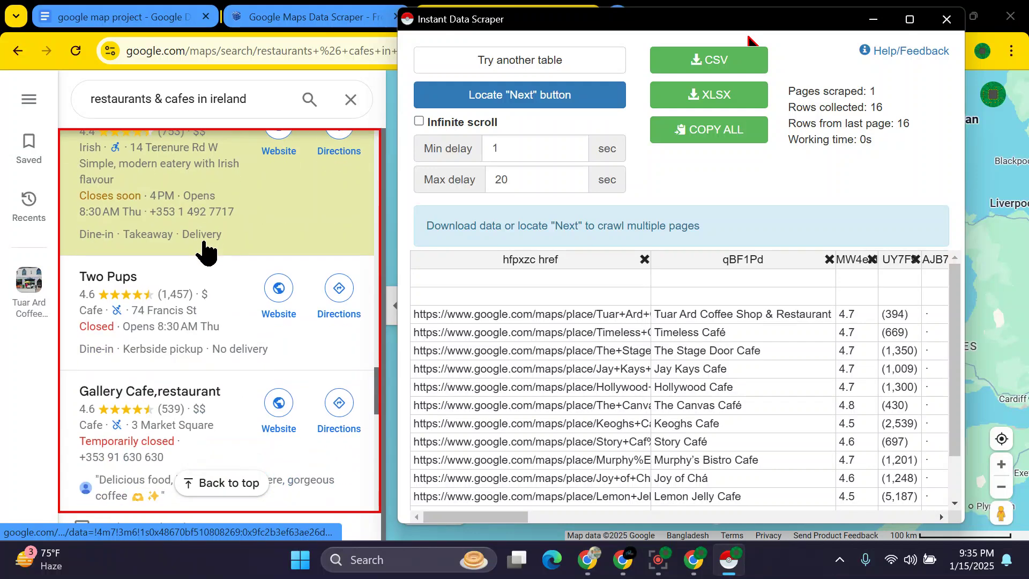
pyautogui.scroll(-3, 275, 268)
pyautogui.scroll(6, 280, 271)
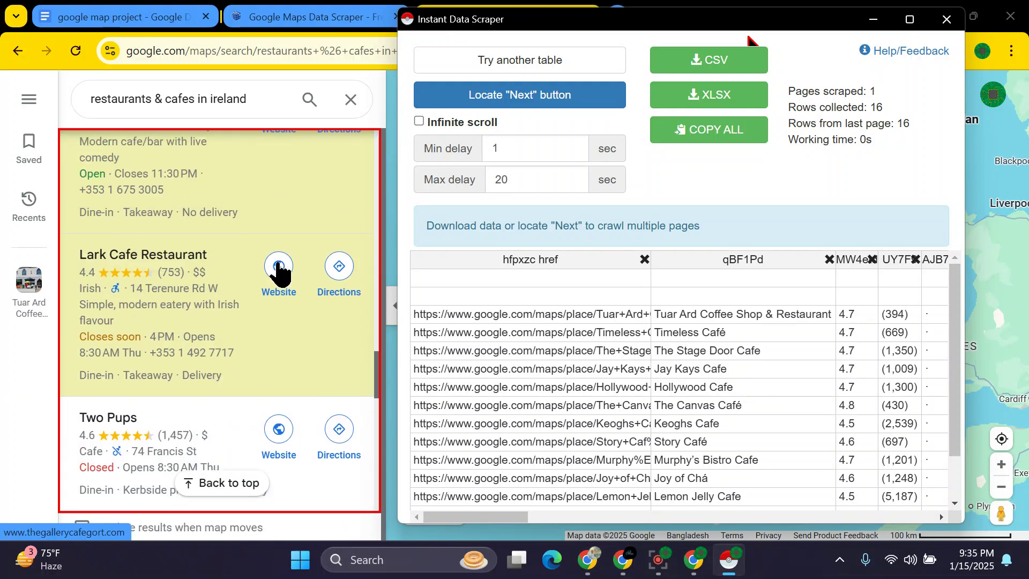
pyautogui.scroll(-3, 278, 271)
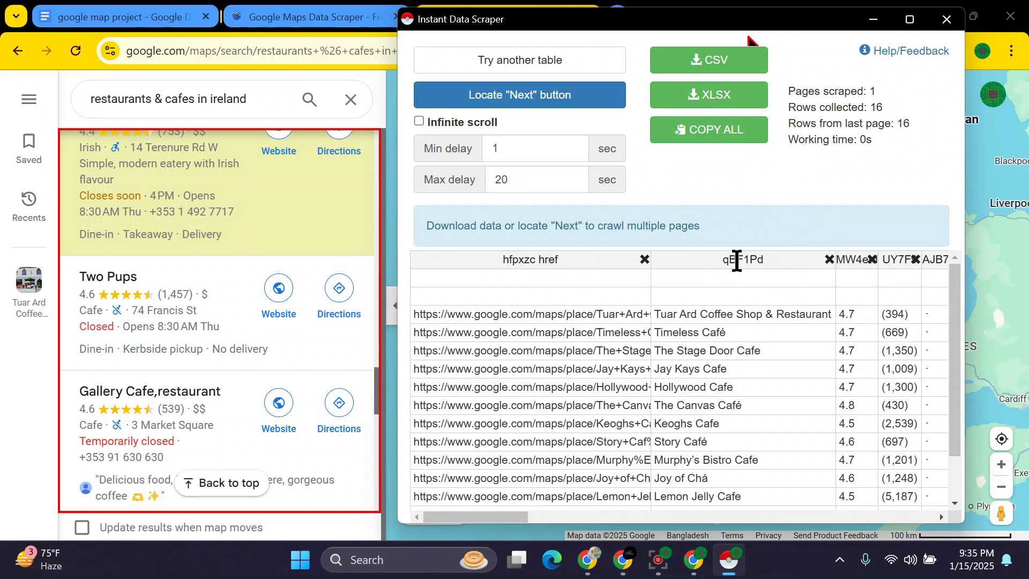
# Maximize the scraper window and examine the extracted restaurant names, ratings, review counts, categories, addresses and opening hours.
pyautogui.click(874, 20)
pyautogui.click(729, 559)
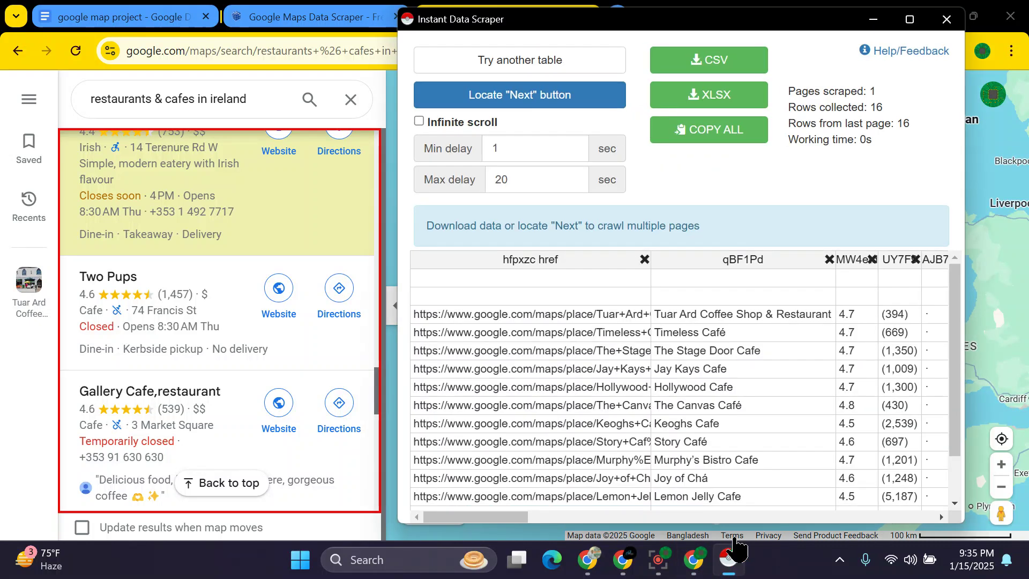
pyautogui.click(917, 18)
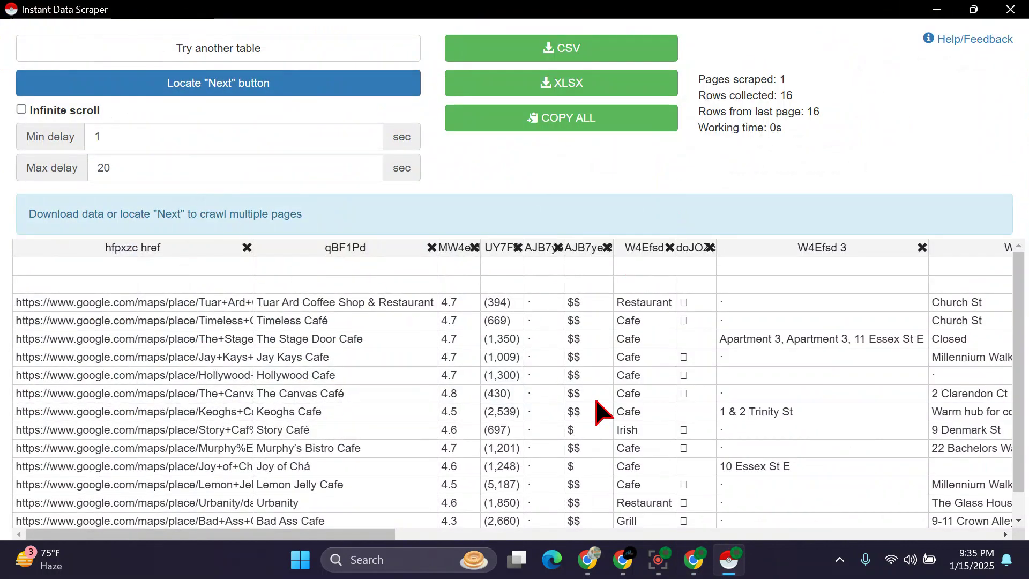
pyautogui.scroll(-2, 611, 407)
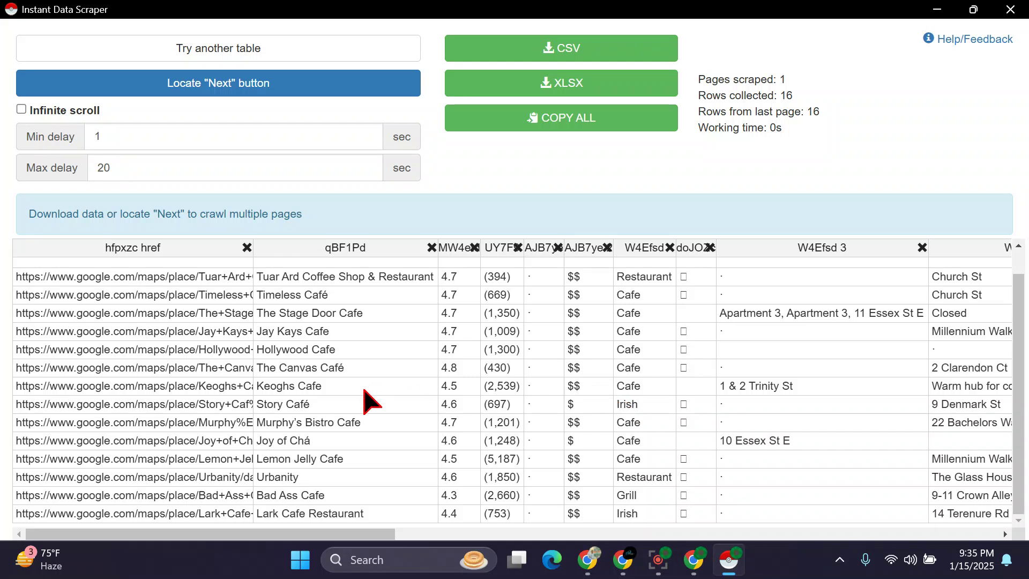
pyautogui.hscroll(3, 359, 386)
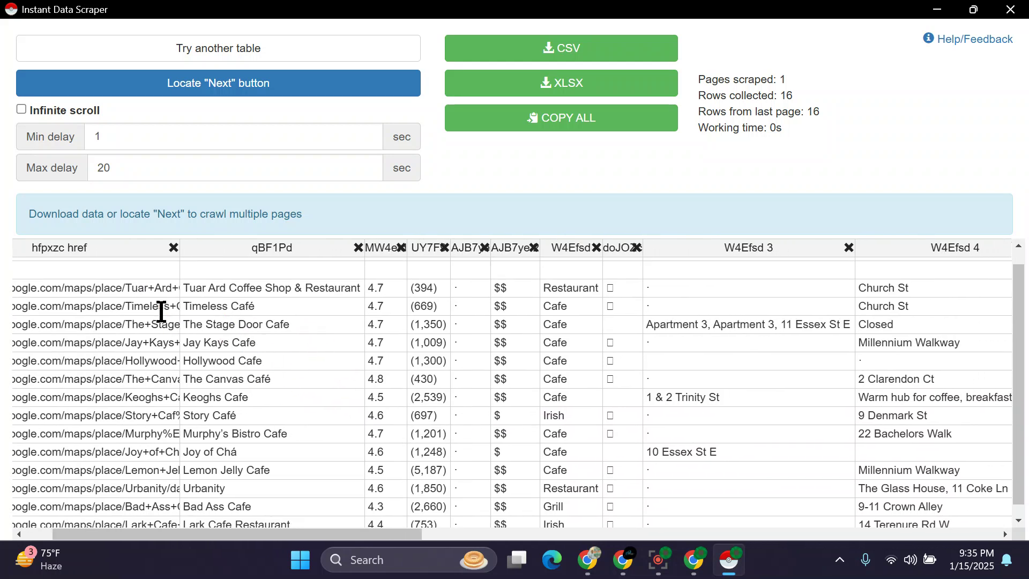
pyautogui.hscroll(3, 302, 380)
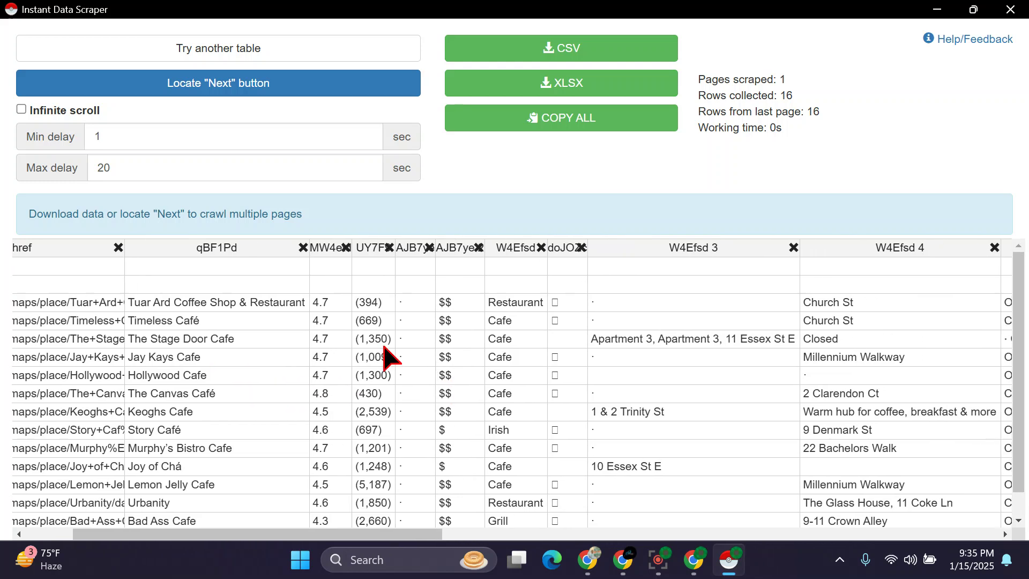
pyautogui.hscroll(5, 399, 393)
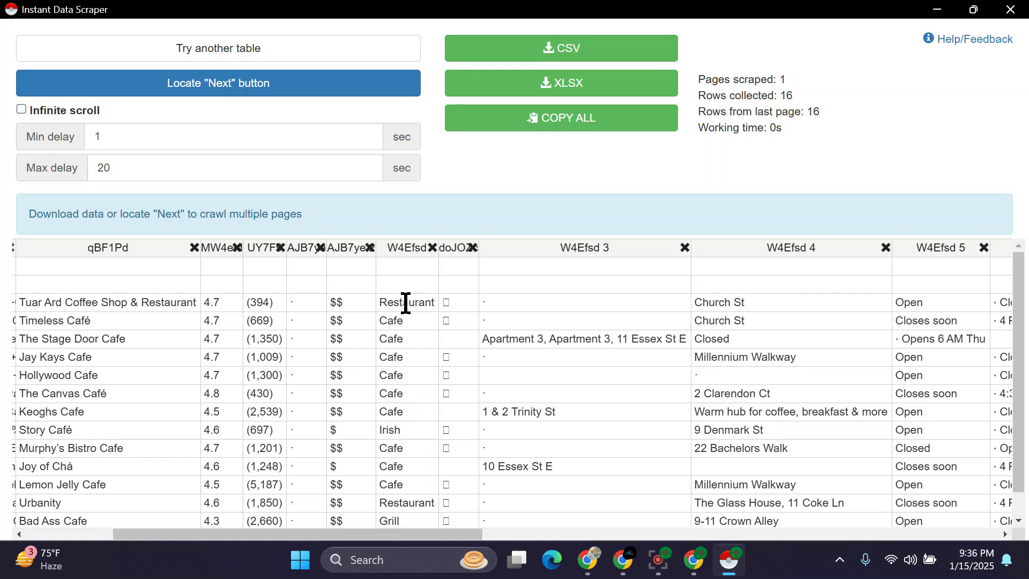
pyautogui.scroll(-1, 505, 317)
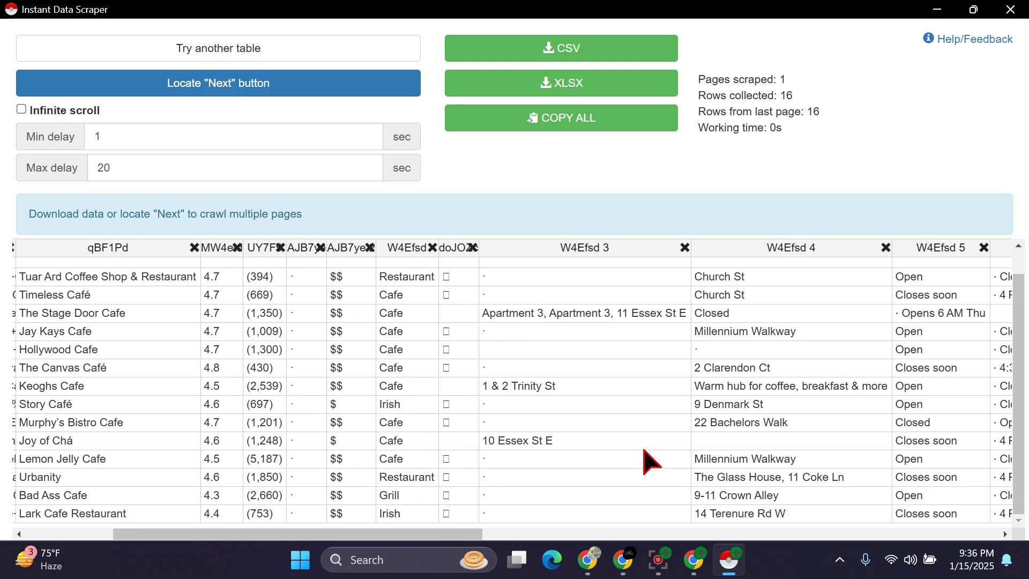
pyautogui.hscroll(10, 650, 458)
pyautogui.hscroll(4, 650, 458)
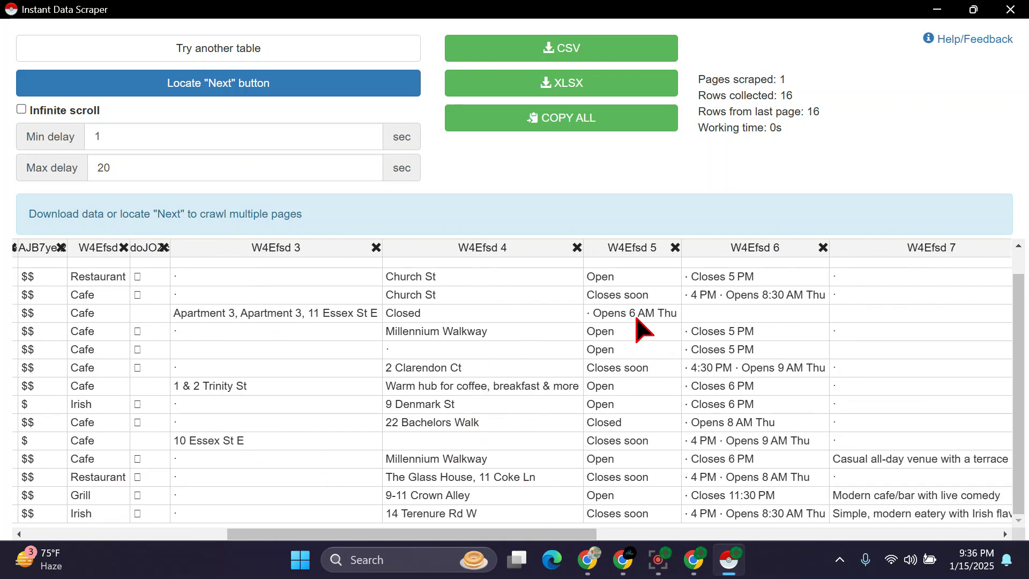
pyautogui.scroll(1, 654, 333)
pyautogui.hscroll(4, 654, 333)
pyautogui.hscroll(3, 572, 423)
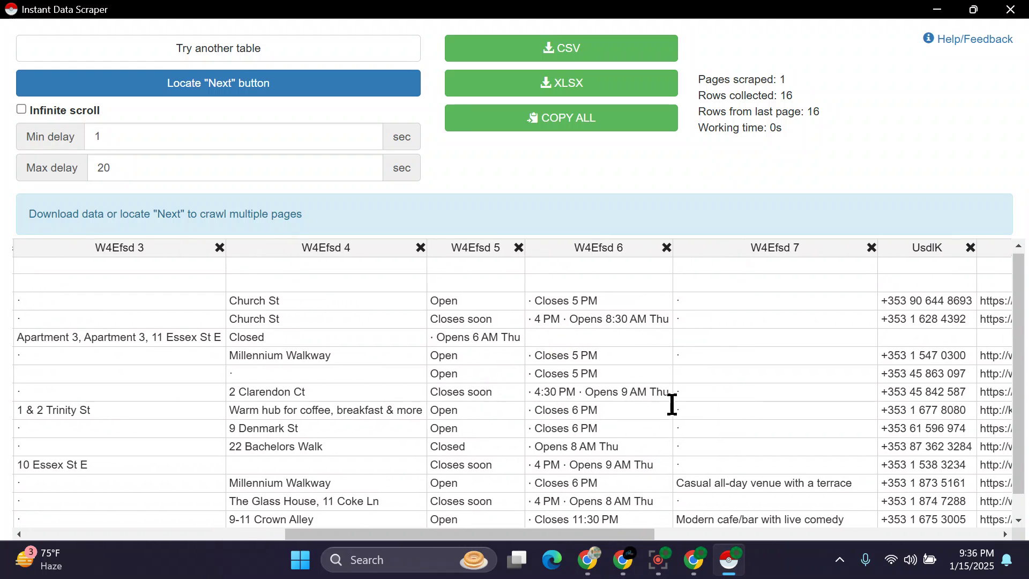
# Examine the extracted phone numbers, website links and service options, and restore the scraper window to its smaller size.
pyautogui.hscroll(5, 661, 446)
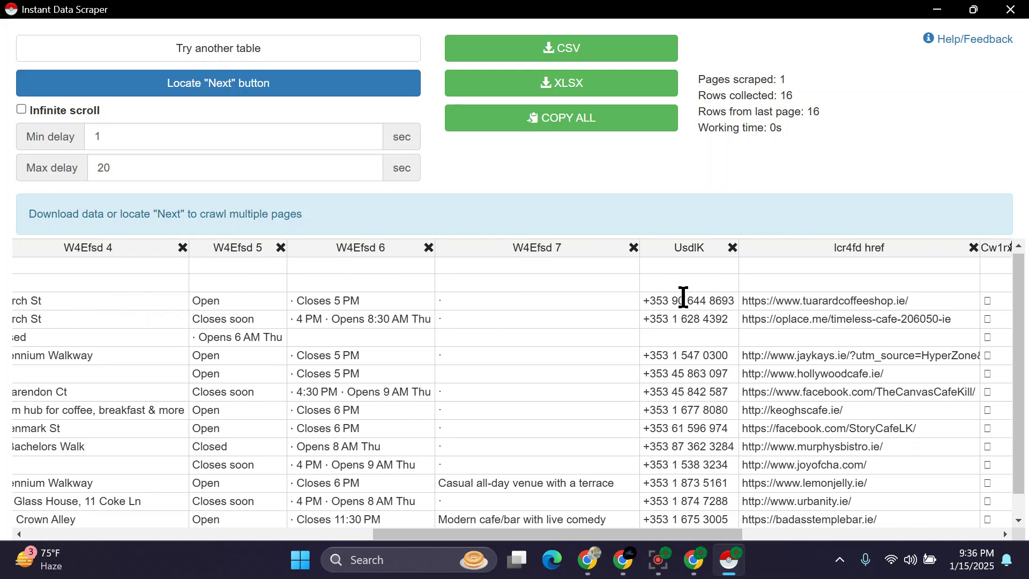
pyautogui.hscroll(1, 673, 339)
pyautogui.hscroll(2, 651, 396)
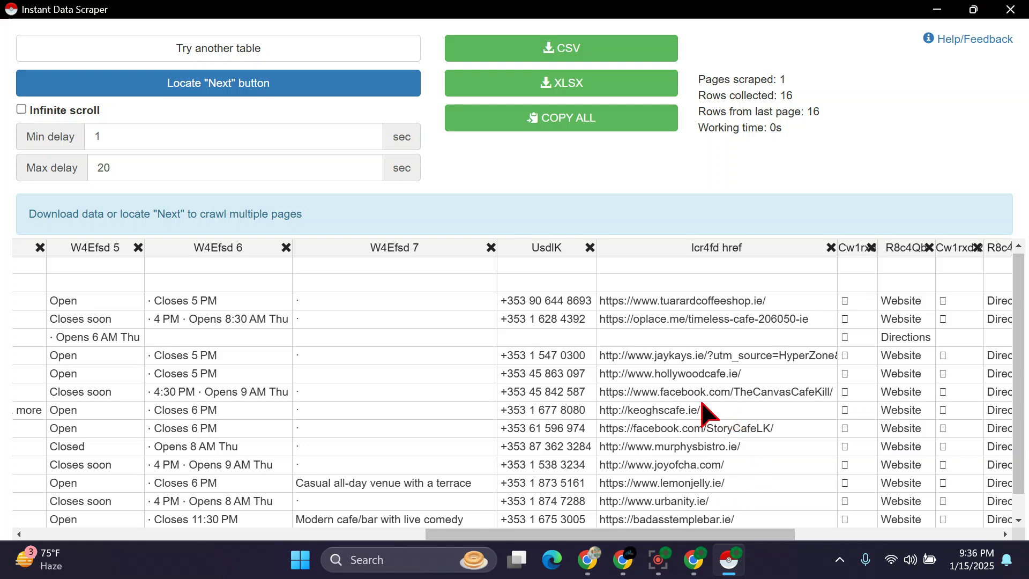
pyautogui.hscroll(3, 705, 414)
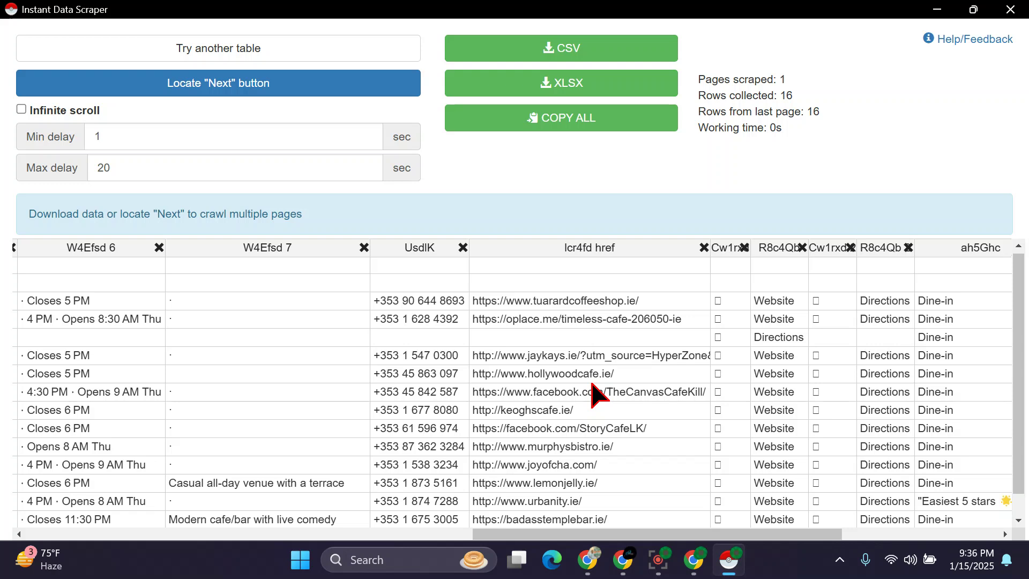
pyautogui.scroll(-1, 592, 385)
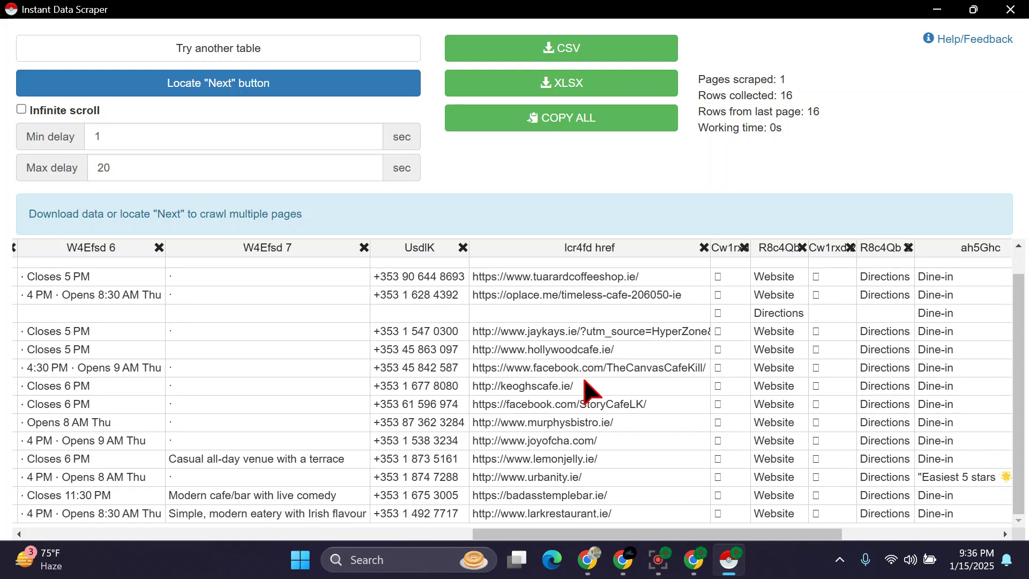
pyautogui.scroll(1, 584, 380)
pyautogui.hscroll(3, 585, 379)
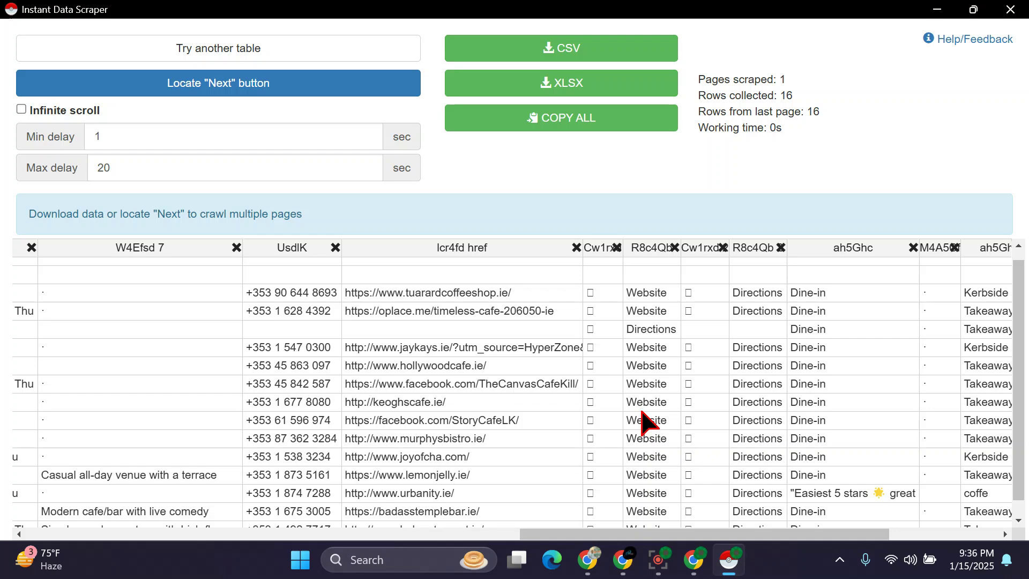
pyautogui.scroll(-1, 646, 421)
pyautogui.hscroll(7, 649, 429)
pyautogui.scroll(1, 649, 428)
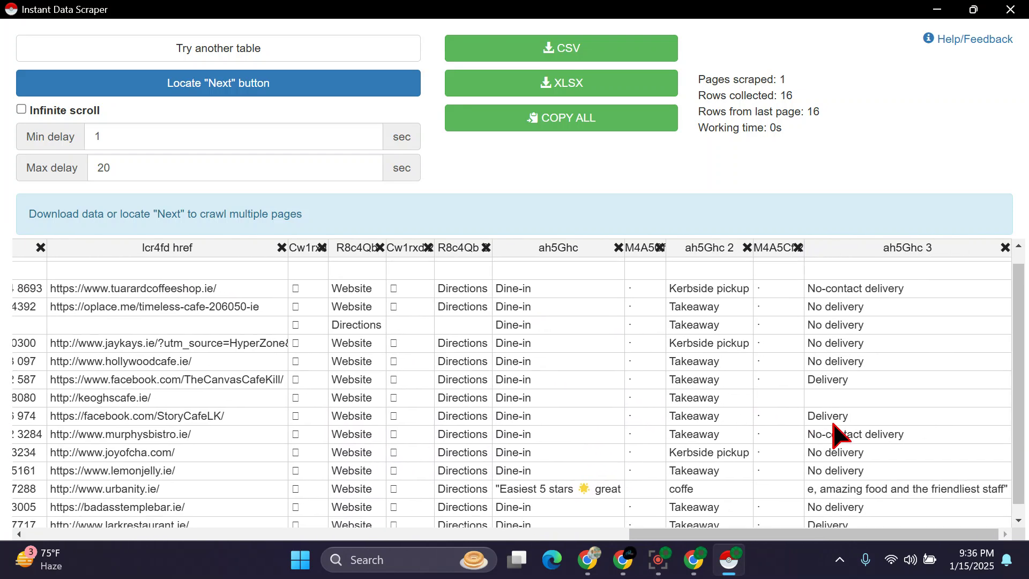
pyautogui.click(974, 9)
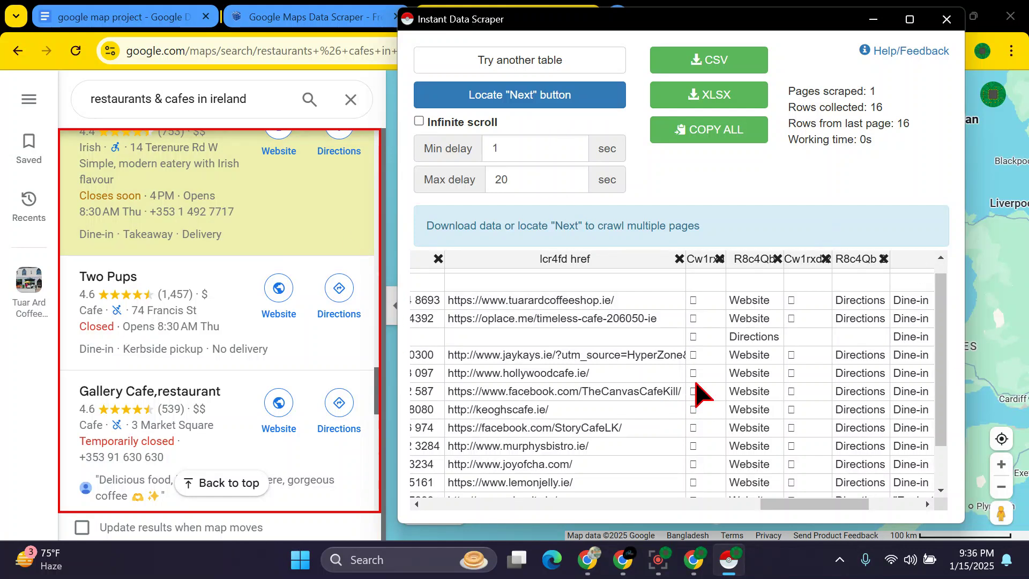
# Mark the Gallery Cafe,restaurant pin on the map as the scraper's "Next" element and start crawling.
pyautogui.scroll(-2, 586, 356)
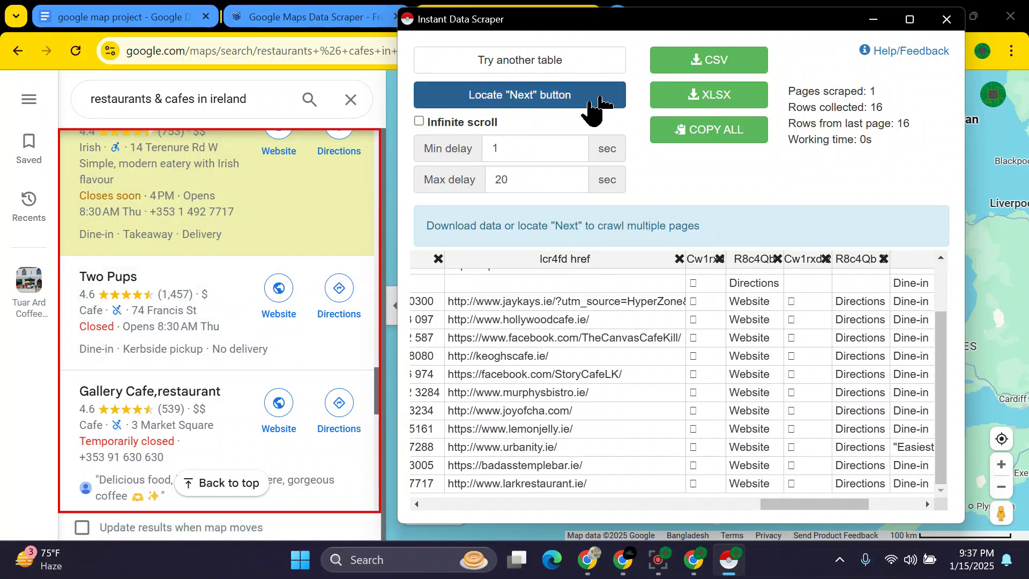
pyautogui.click(575, 104)
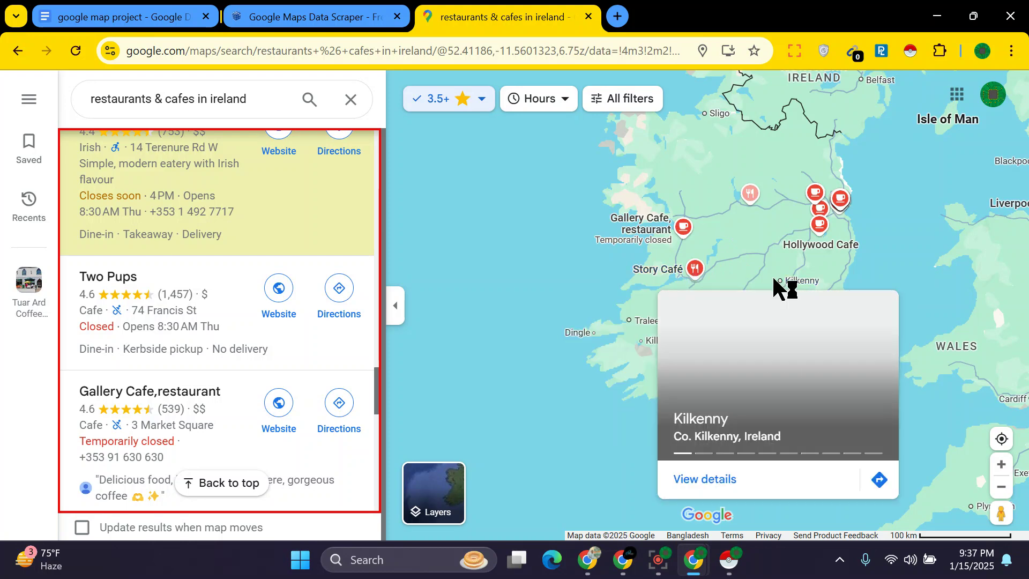
pyautogui.click(686, 229)
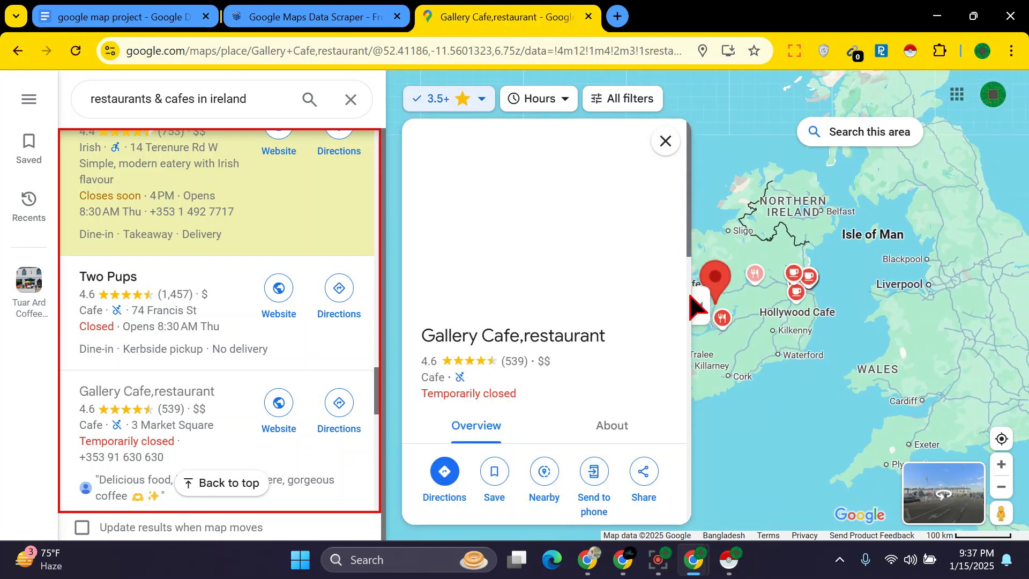
pyautogui.click(729, 564)
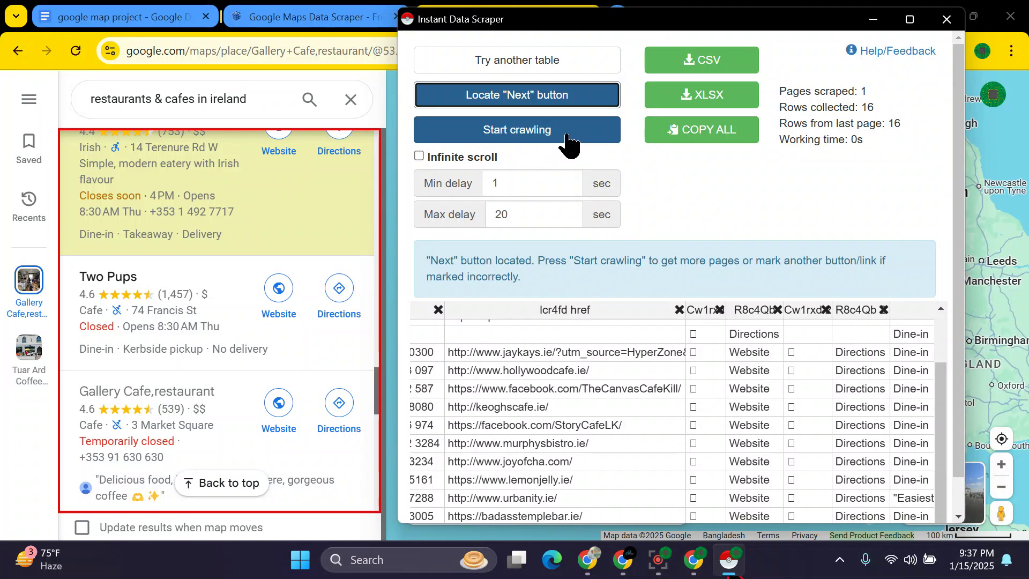
pyautogui.click(589, 135)
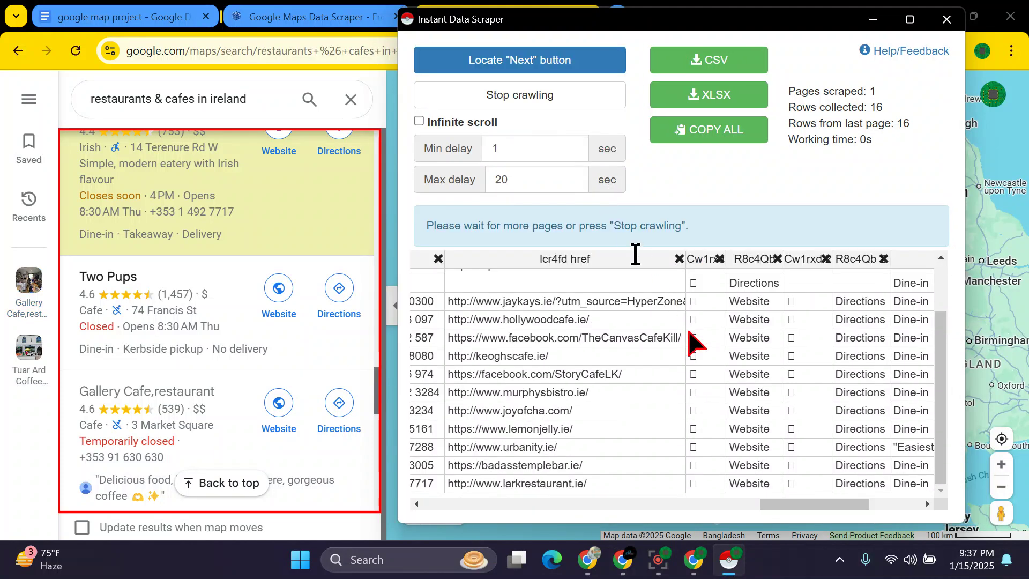
# Review the newly crawled rows in the scraper table at full window size, and restore the window.
pyautogui.scroll(-2, 695, 338)
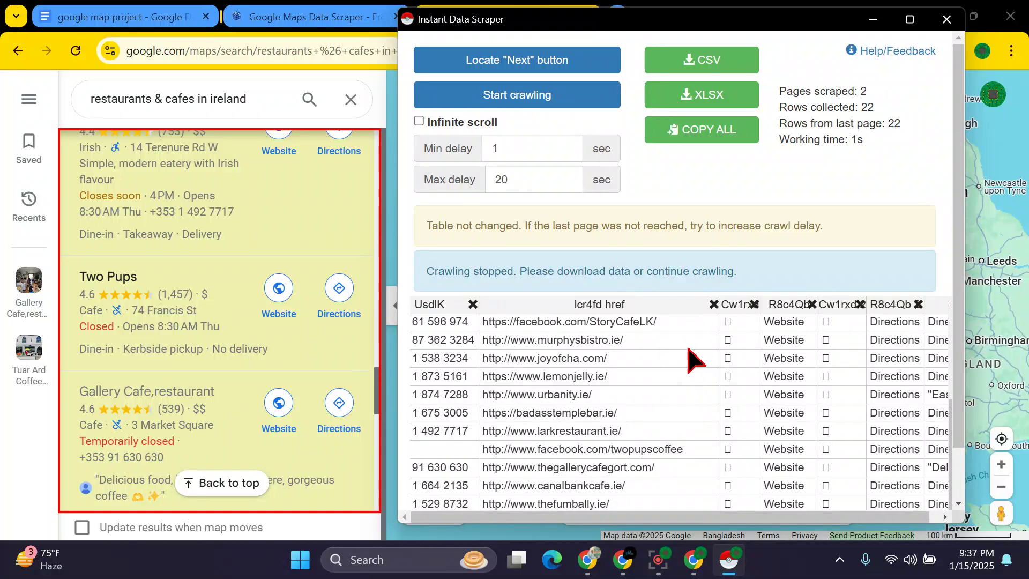
pyautogui.scroll(-1, 687, 351)
pyautogui.scroll(-1, 668, 397)
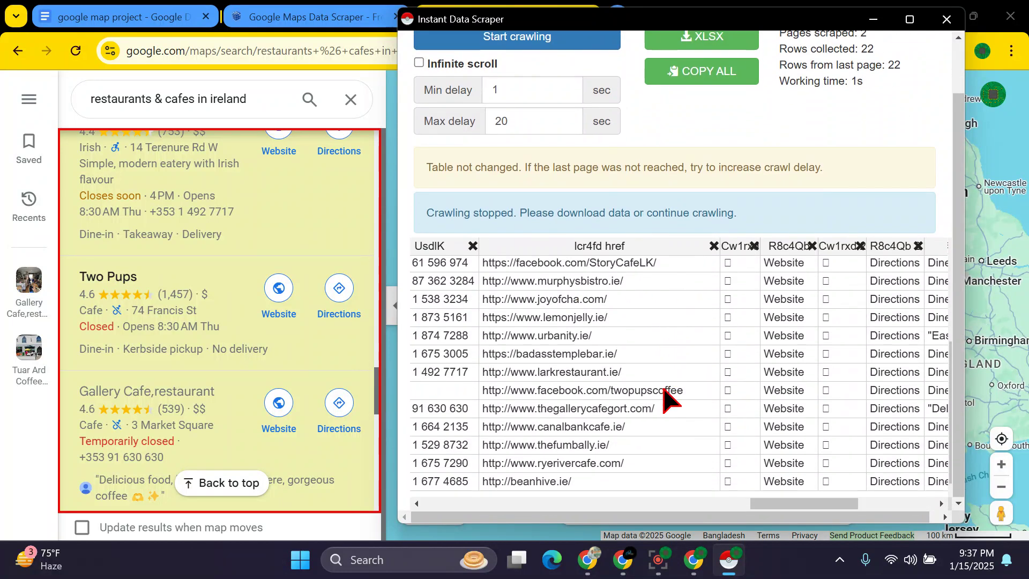
pyautogui.scroll(1, 666, 375)
pyautogui.scroll(-1, 673, 365)
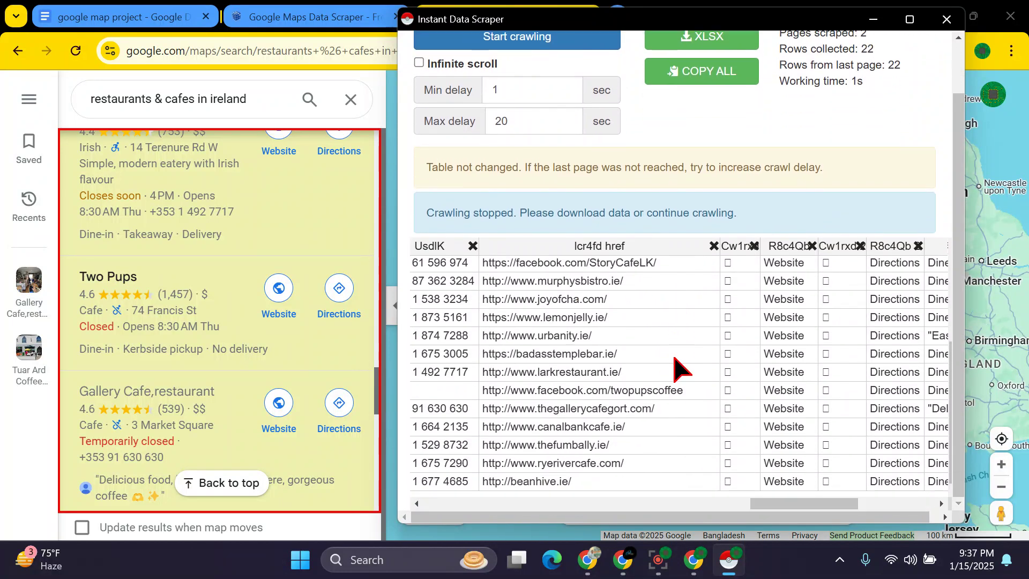
pyautogui.click(910, 19)
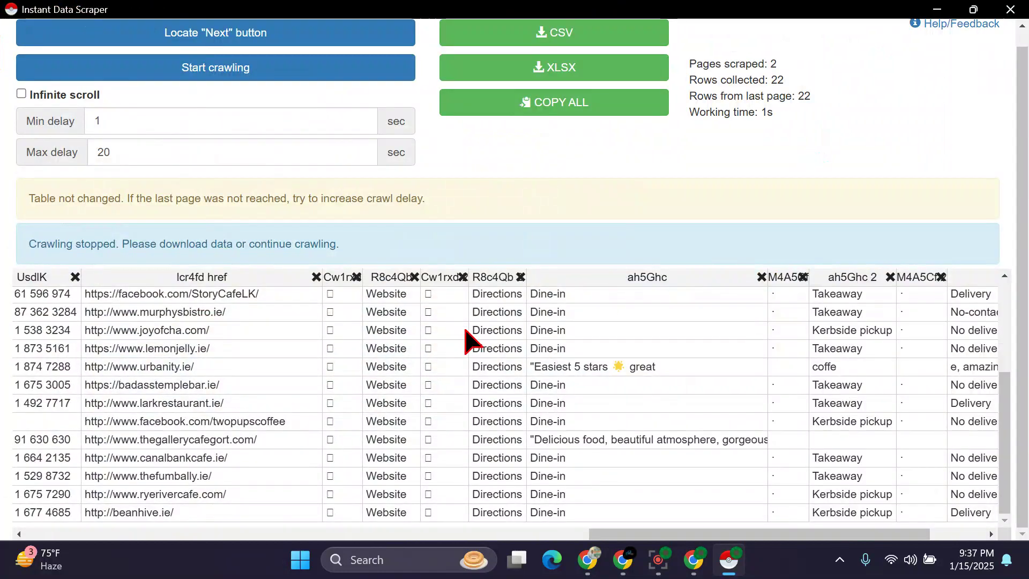
pyautogui.scroll(3, 493, 327)
pyautogui.scroll(-3, 496, 321)
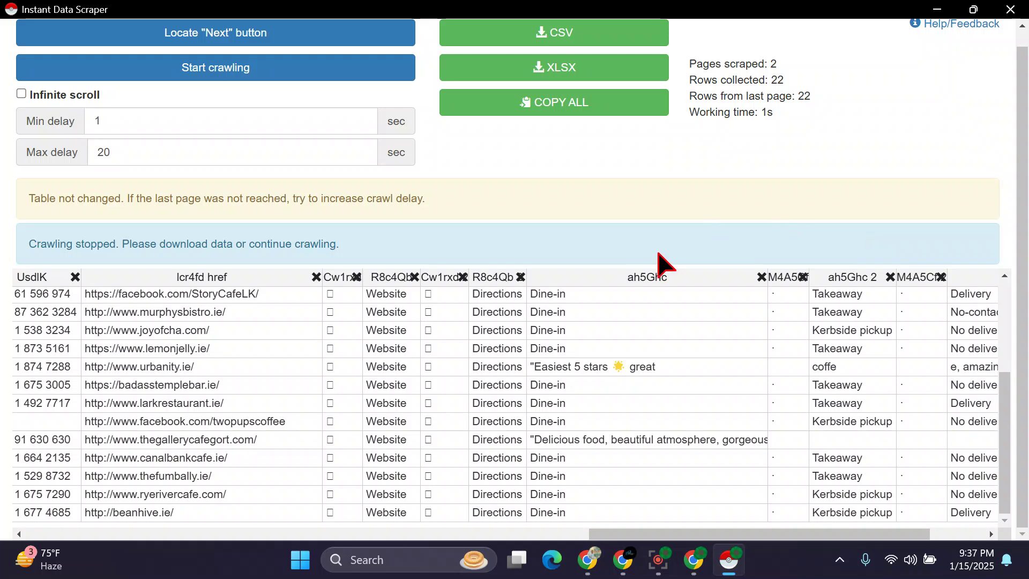
pyautogui.scroll(1, 711, 246)
pyautogui.click(974, 9)
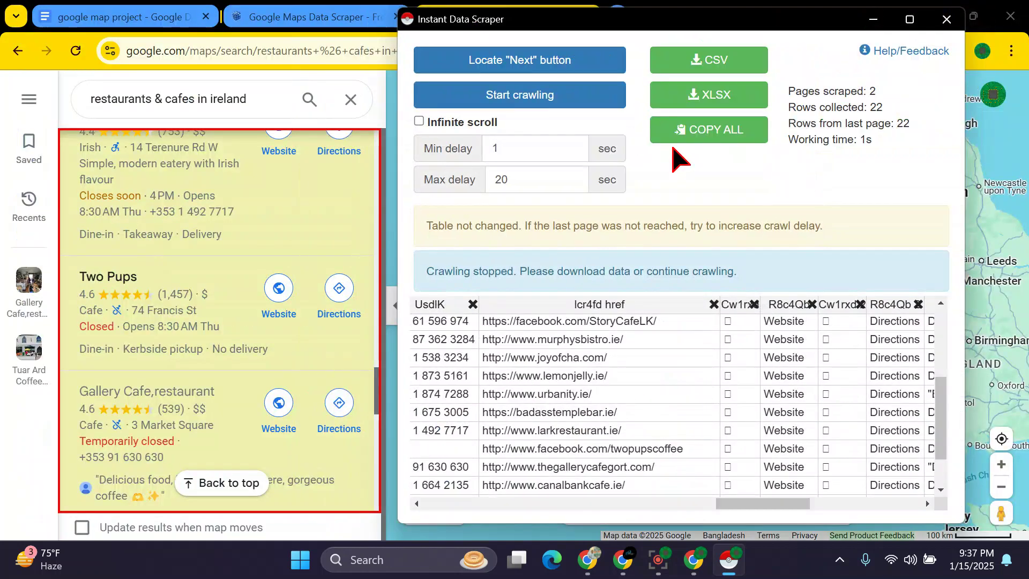
# Bring up more Google Maps results beyond Beanhive Coffee, mark The Fig Tree Restaurant Kilkenny pin as the "Next" element and crawl again.
pyautogui.scroll(-10, 214, 241)
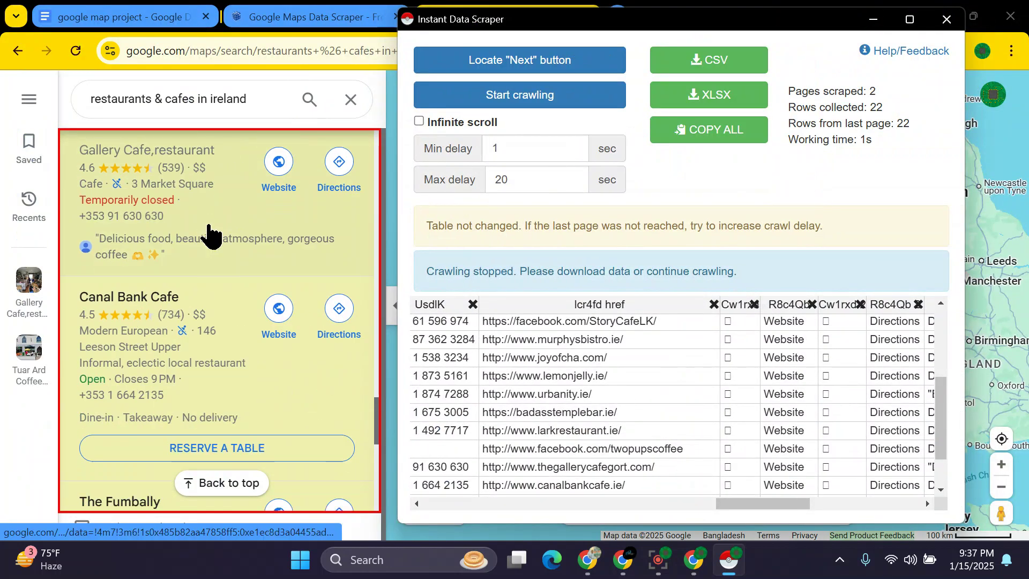
pyautogui.scroll(-1, 235, 291)
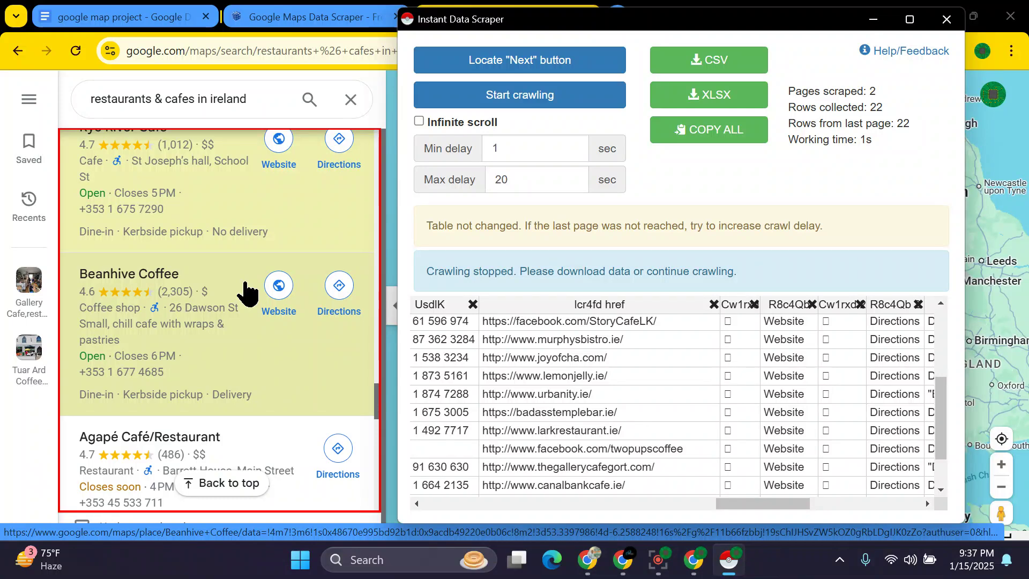
pyautogui.scroll(-4, 240, 299)
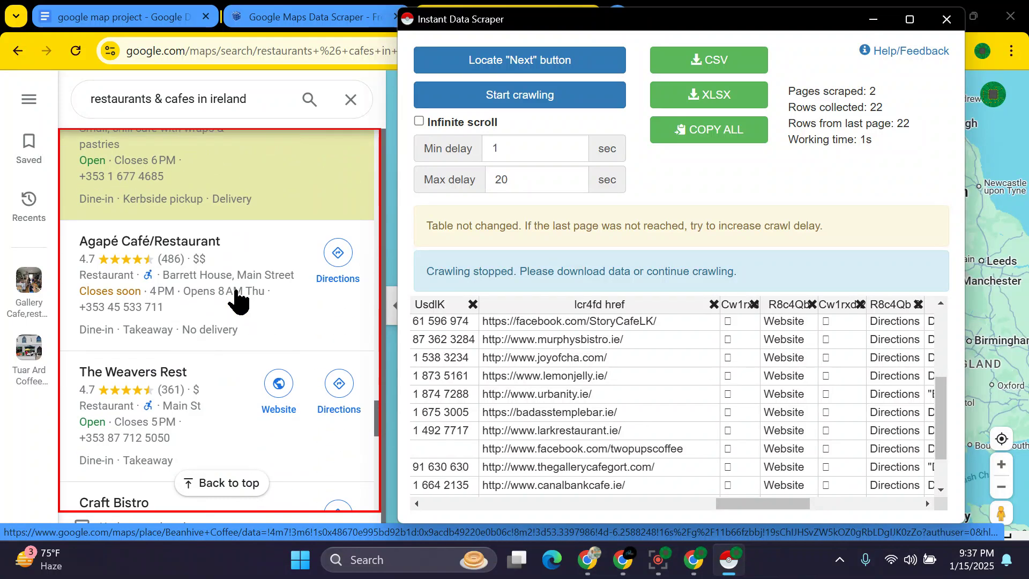
pyautogui.scroll(-1, 751, 413)
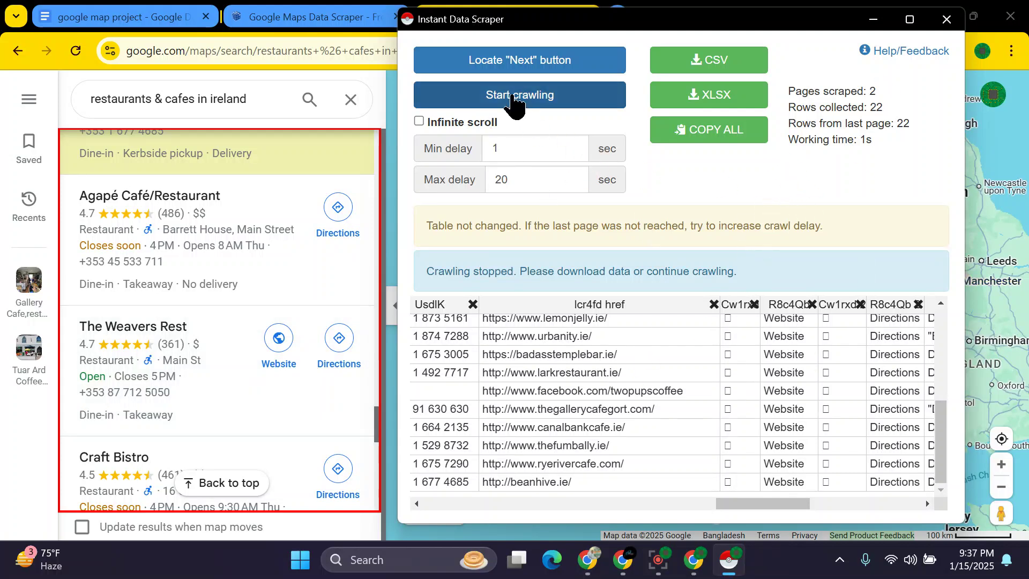
pyautogui.click(534, 64)
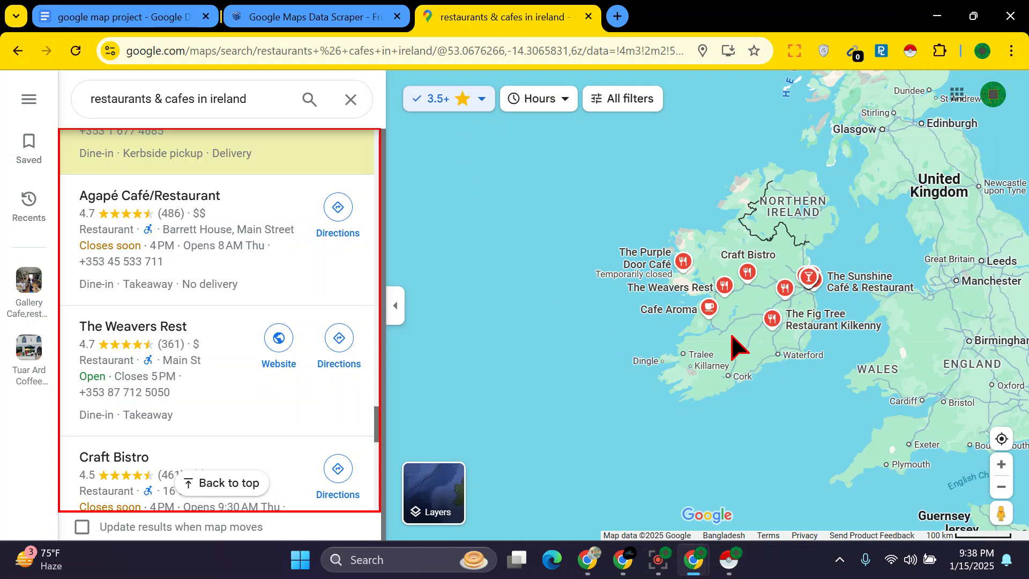
pyautogui.click(775, 333)
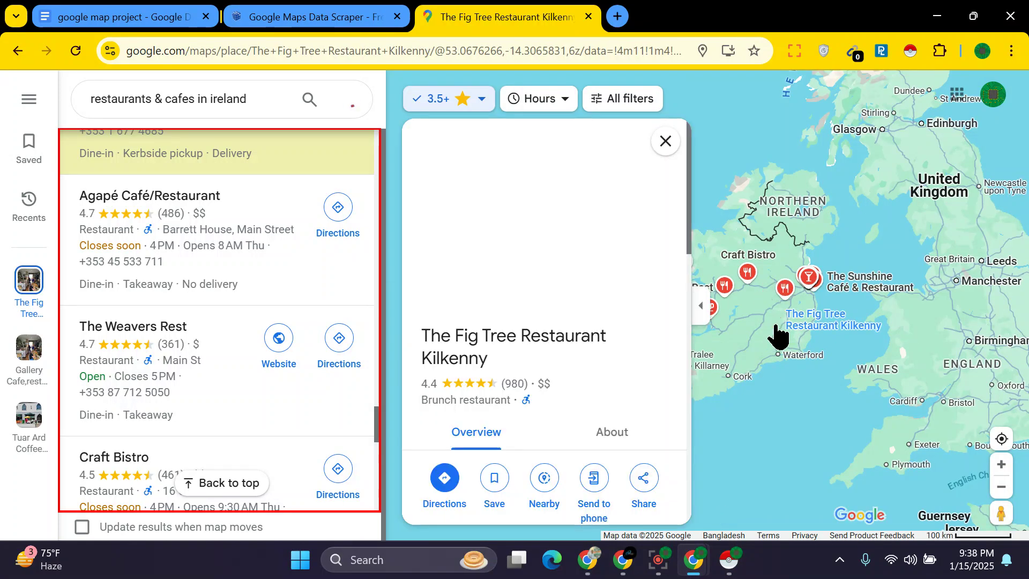
pyautogui.click(730, 566)
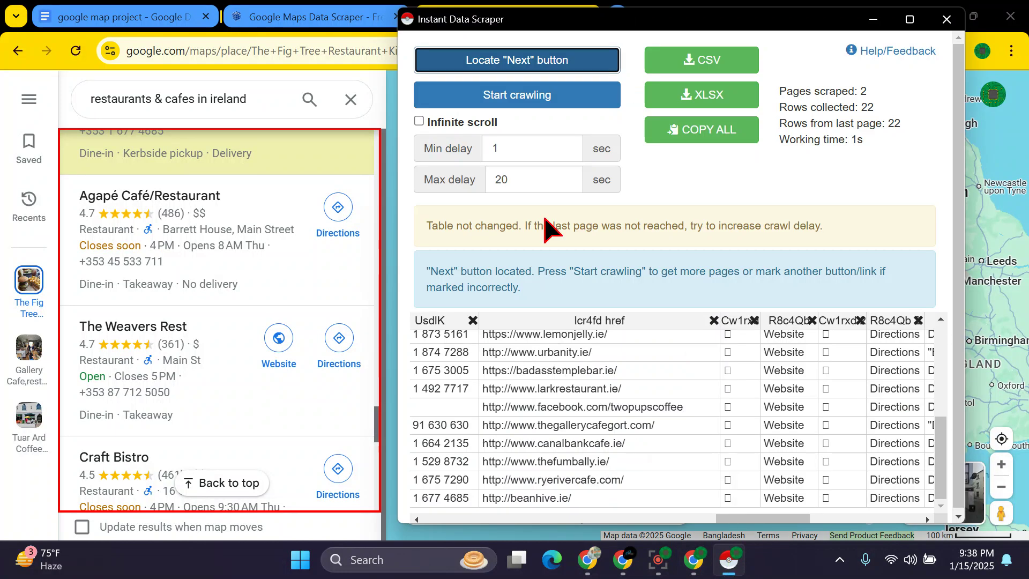
pyautogui.click(577, 102)
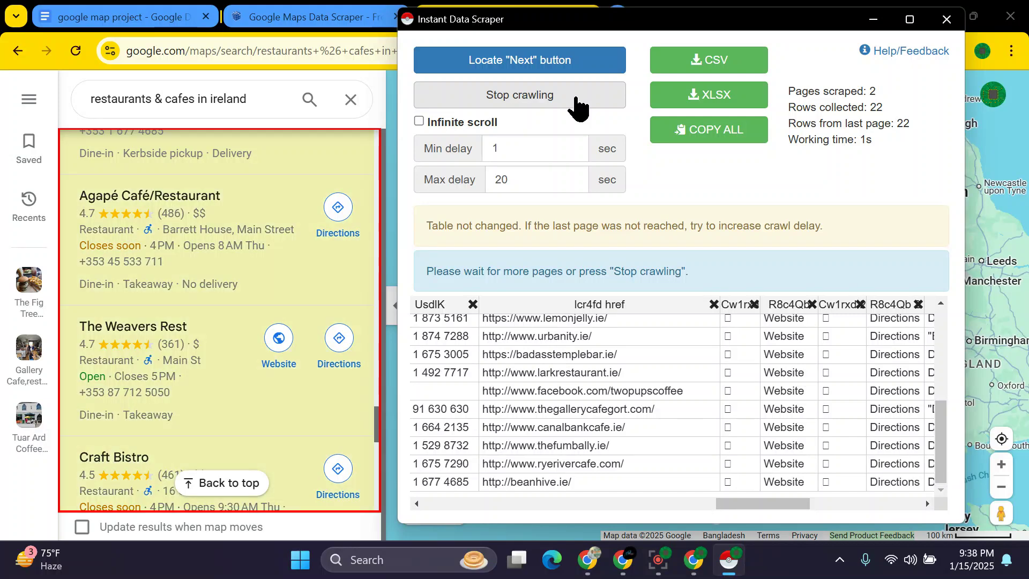
# Stop the crawl and review the newly collected phone numbers and website links in the scraper table.
pyautogui.click(578, 102)
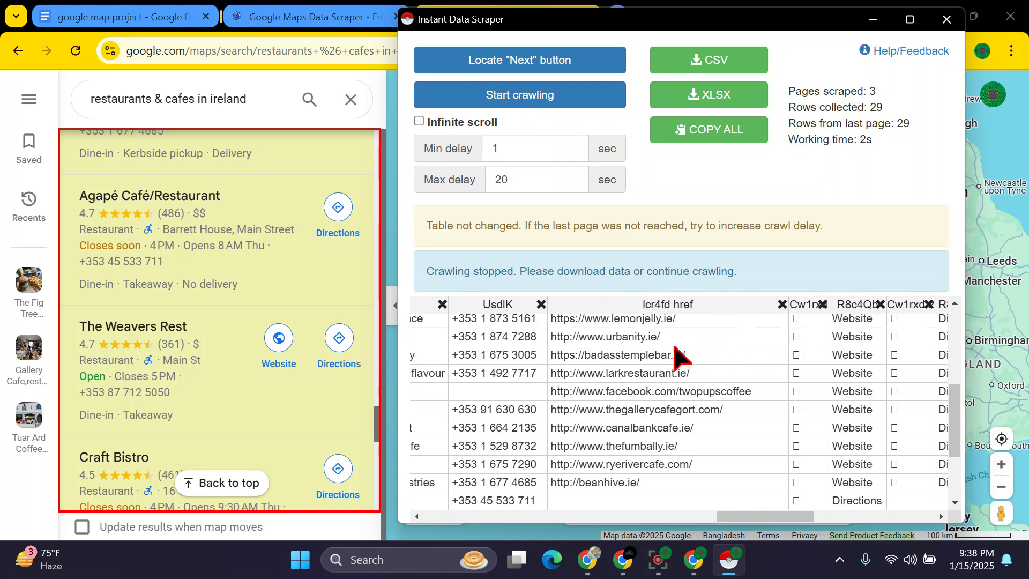
pyautogui.scroll(-3, 670, 375)
pyautogui.scroll(5, 670, 382)
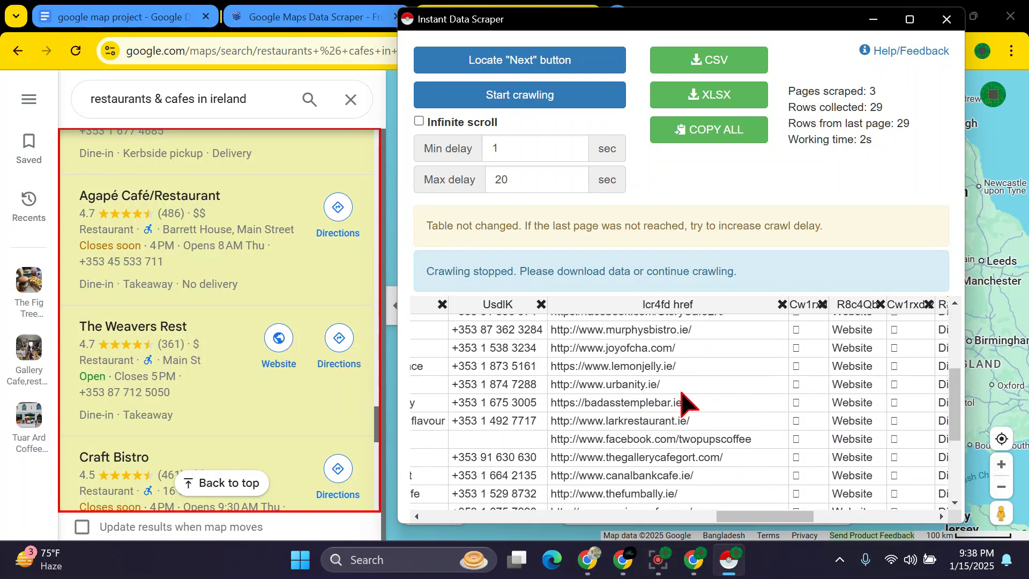
pyautogui.scroll(-5, 689, 403)
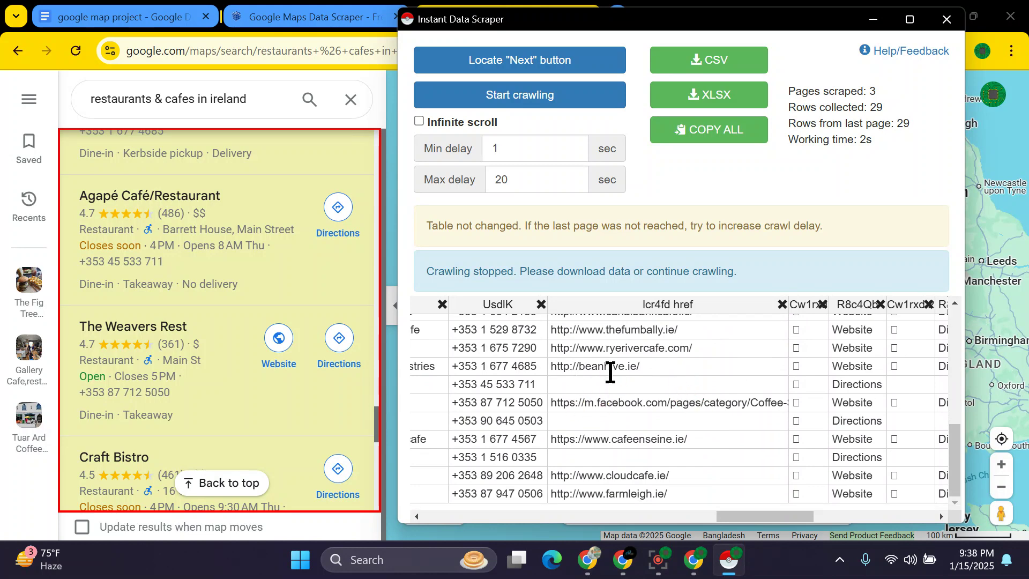
# Mark the Craft Bistro pin on the map as the scraper's "Next" element and try crawling the results again.
pyautogui.click(555, 64)
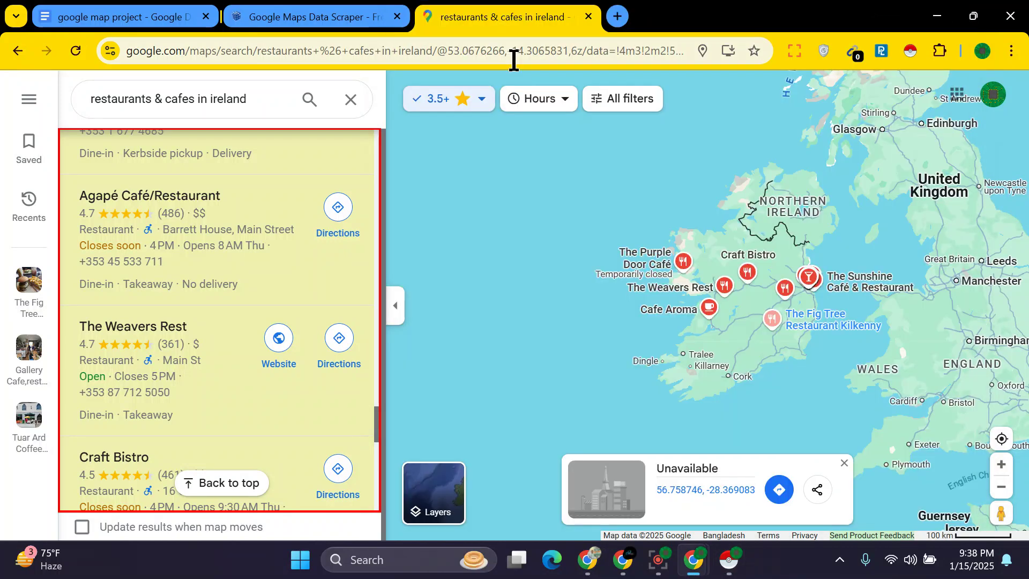
pyautogui.click(750, 274)
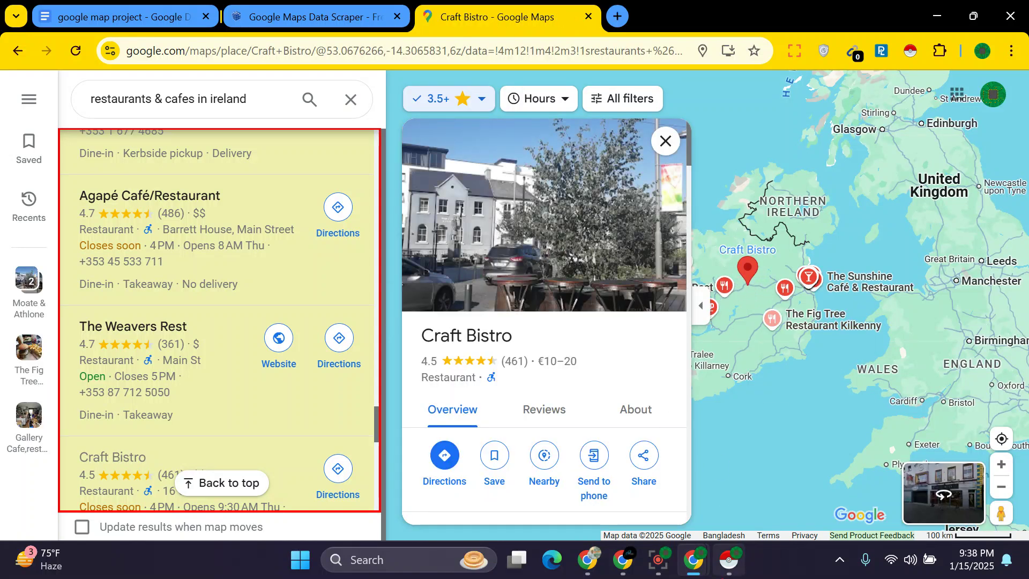
pyautogui.click(729, 560)
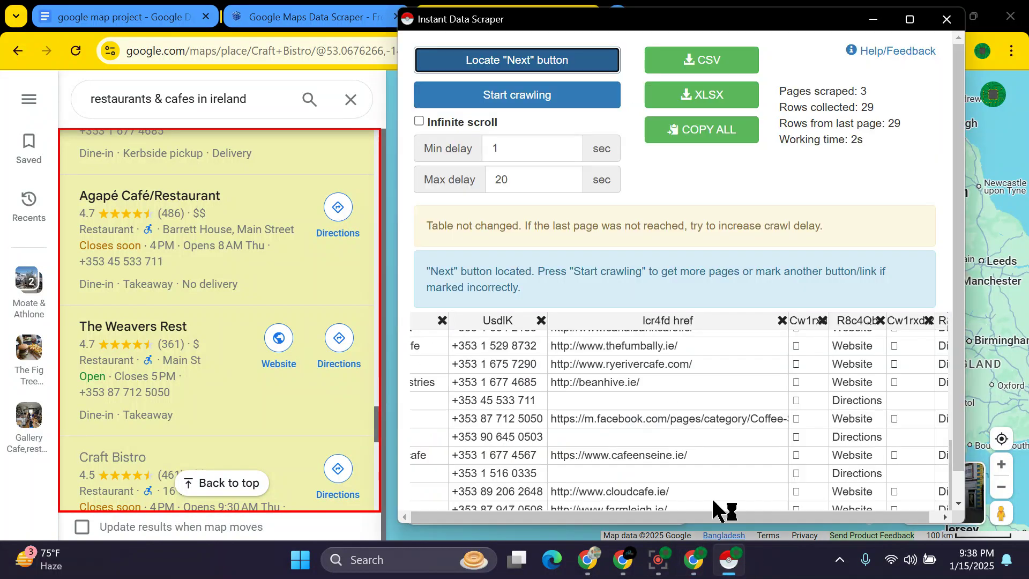
pyautogui.click(547, 96)
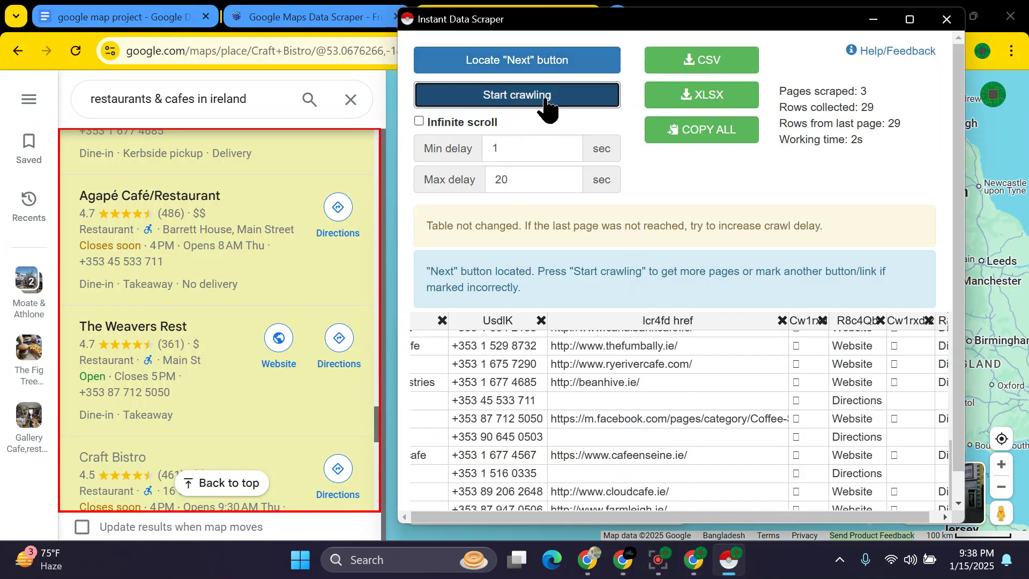
pyautogui.click(545, 99)
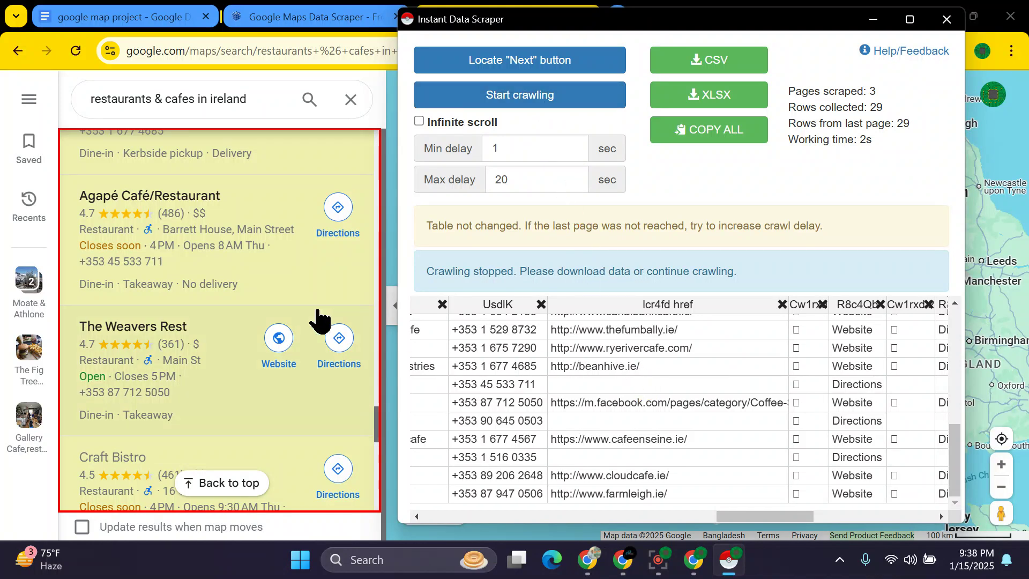
pyautogui.scroll(-1, 321, 321)
pyautogui.click(551, 97)
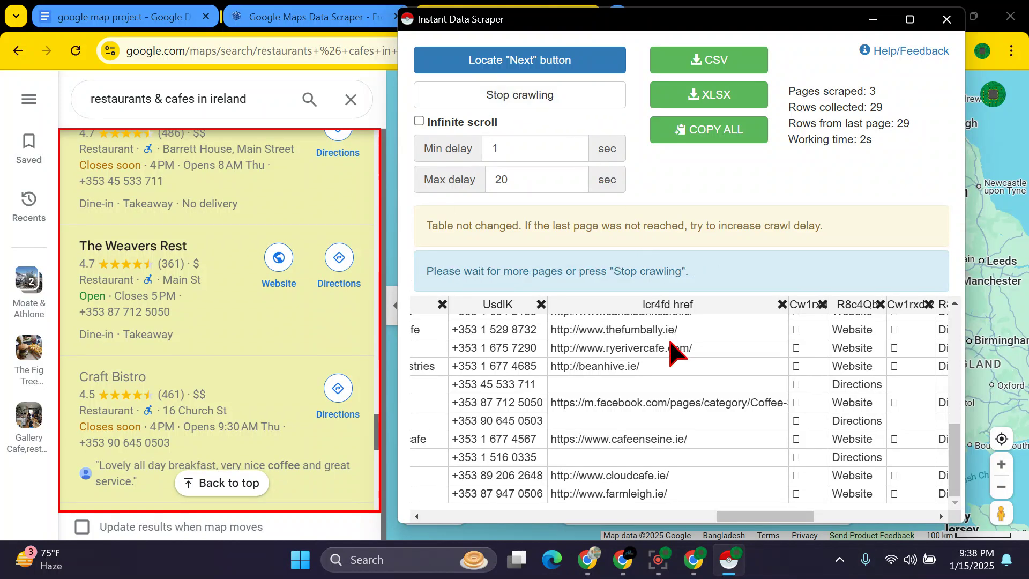
# Review the scraper table's rows and check the pages scraped, rows collected and working time.
pyautogui.scroll(1, 678, 375)
pyautogui.scroll(5, 679, 370)
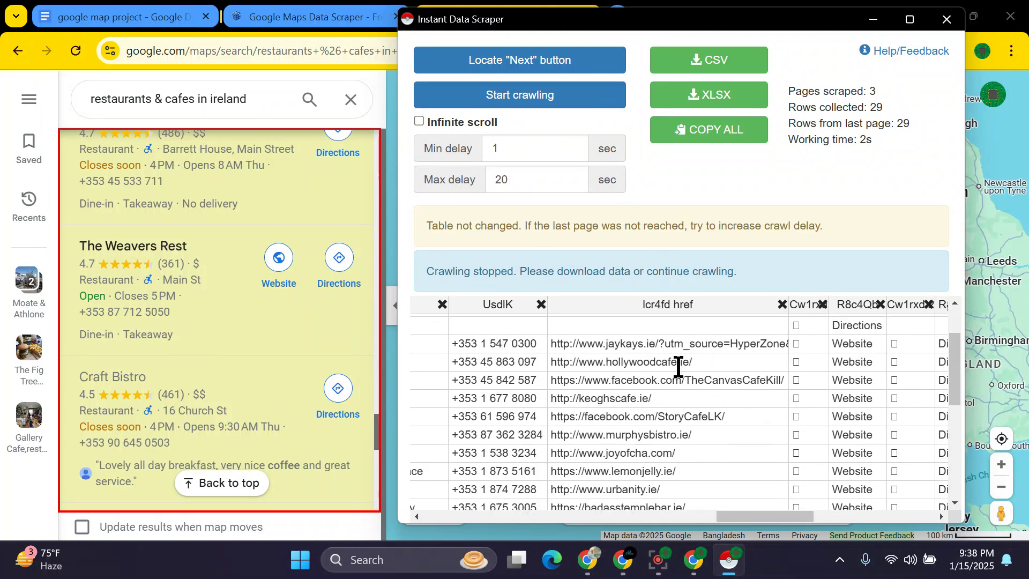
pyautogui.scroll(-6, 681, 362)
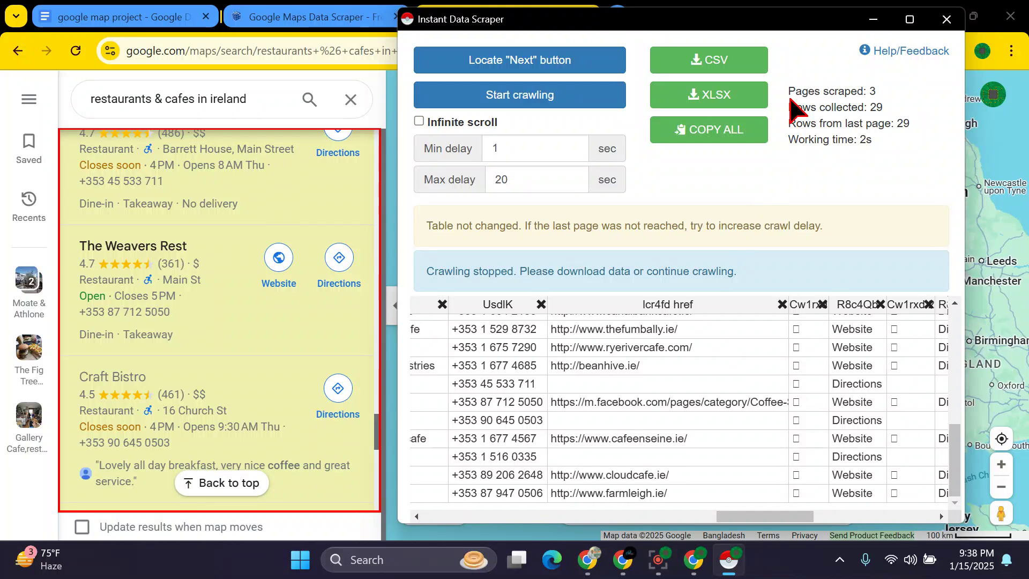
pyautogui.moveTo(788, 90); pyautogui.dragTo(825, 84)
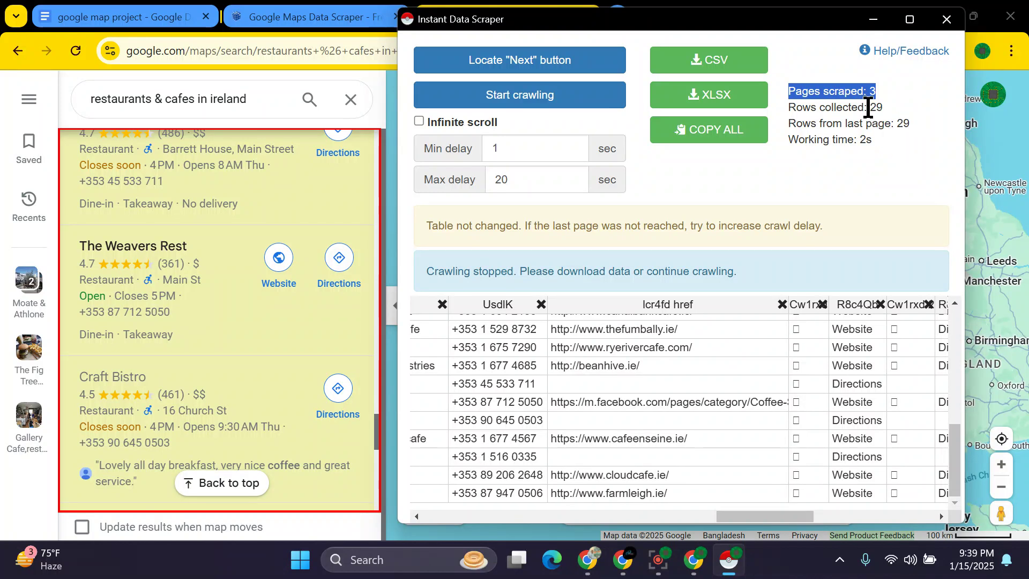
pyautogui.moveTo(869, 107); pyautogui.dragTo(920, 113)
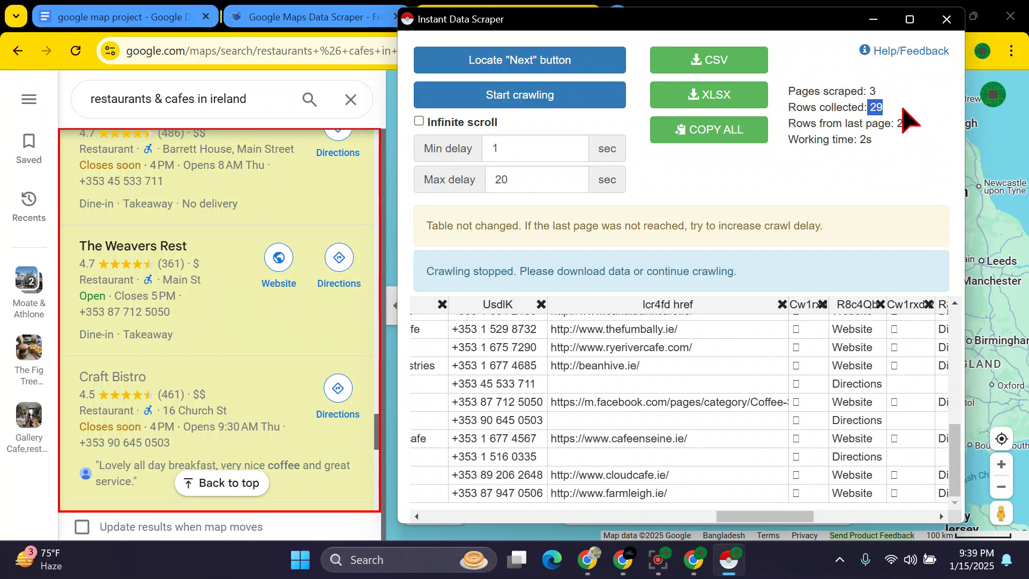
pyautogui.moveTo(857, 140); pyautogui.dragTo(889, 154)
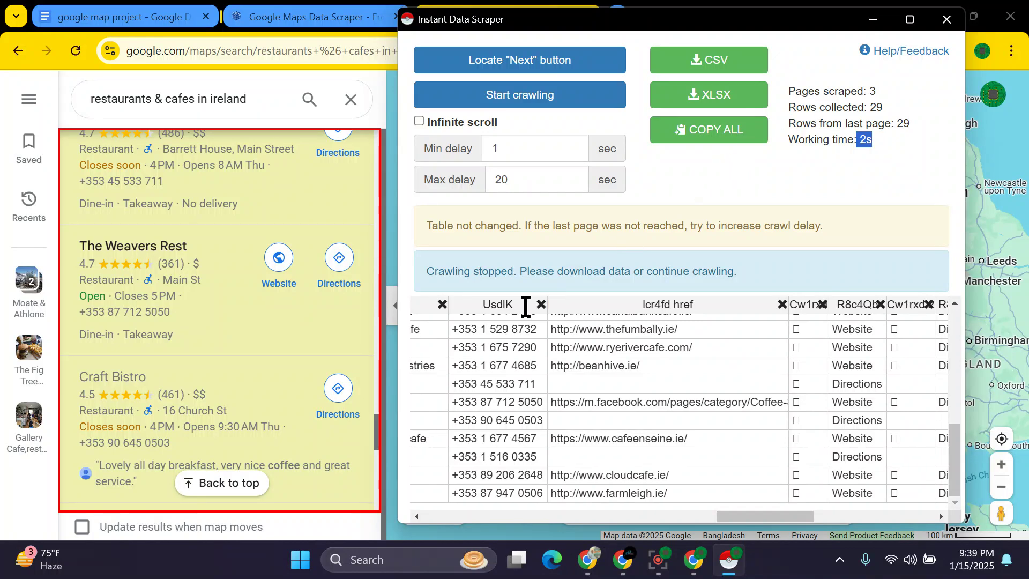
pyautogui.scroll(5, 660, 377)
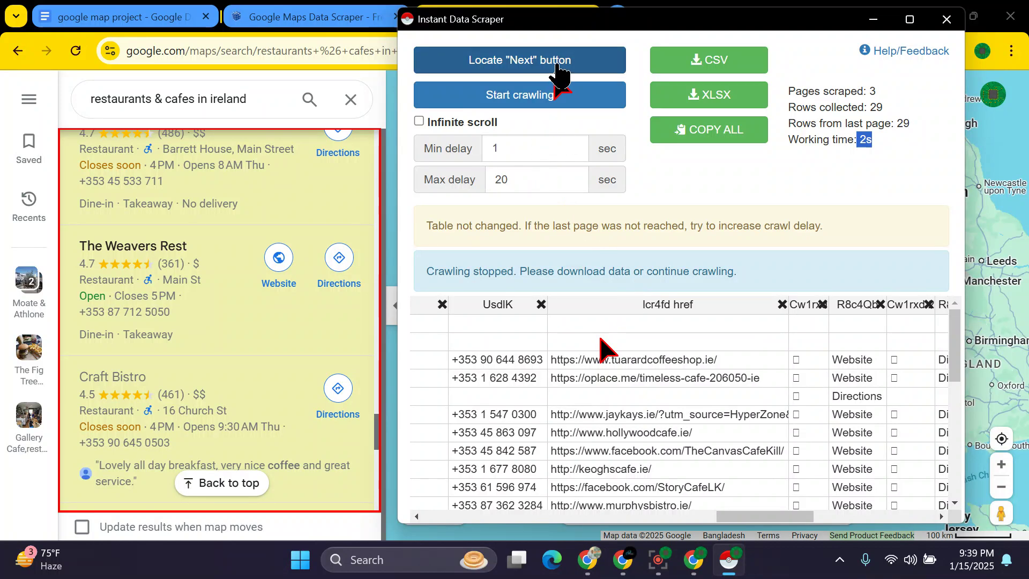
# Mark the Café en Seine pin on the map as the scraper's "Next" element and run a crawl.
pyautogui.click(514, 58)
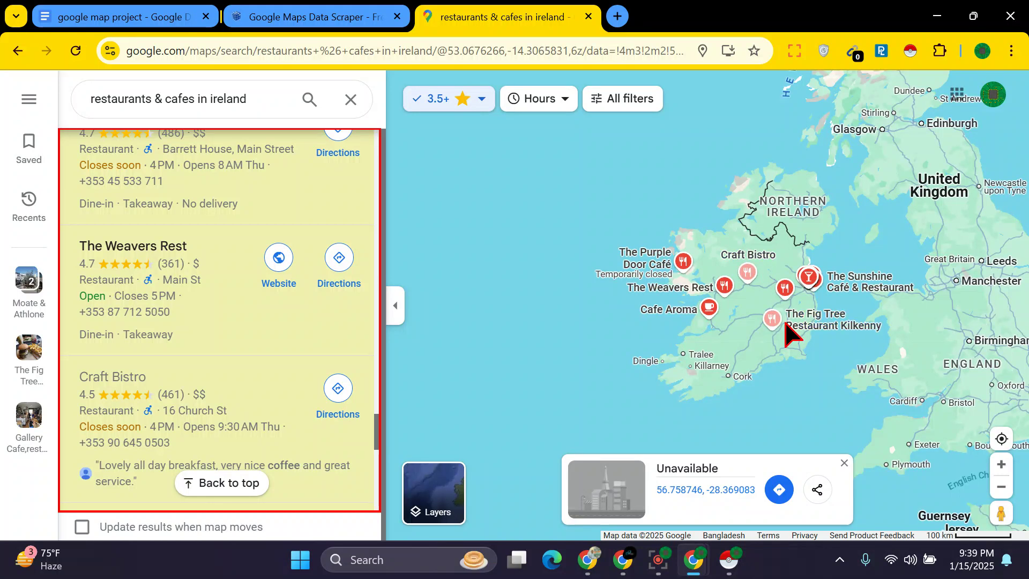
pyautogui.click(810, 282)
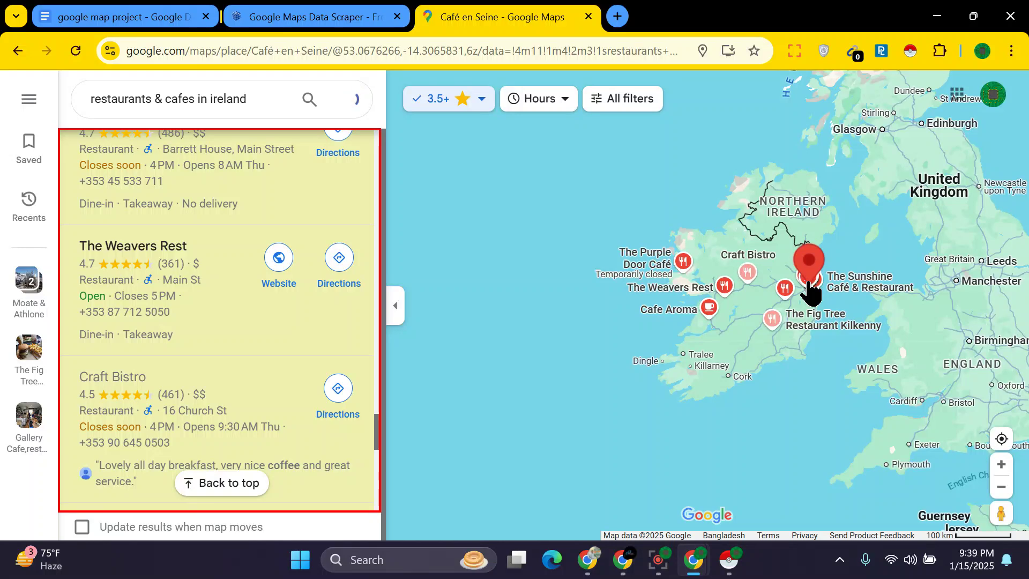
pyautogui.moveTo(729, 560)
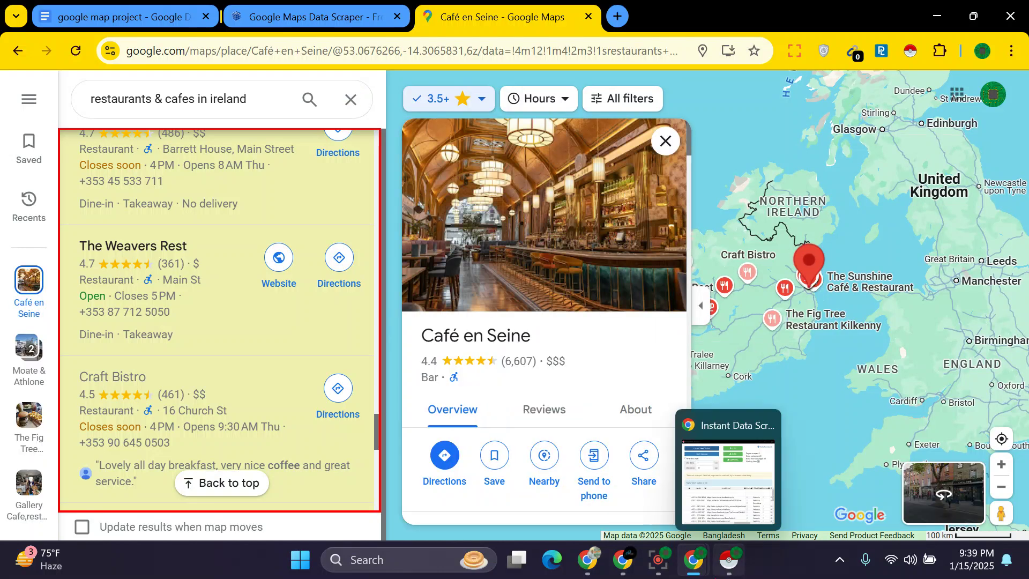
pyautogui.click(692, 483)
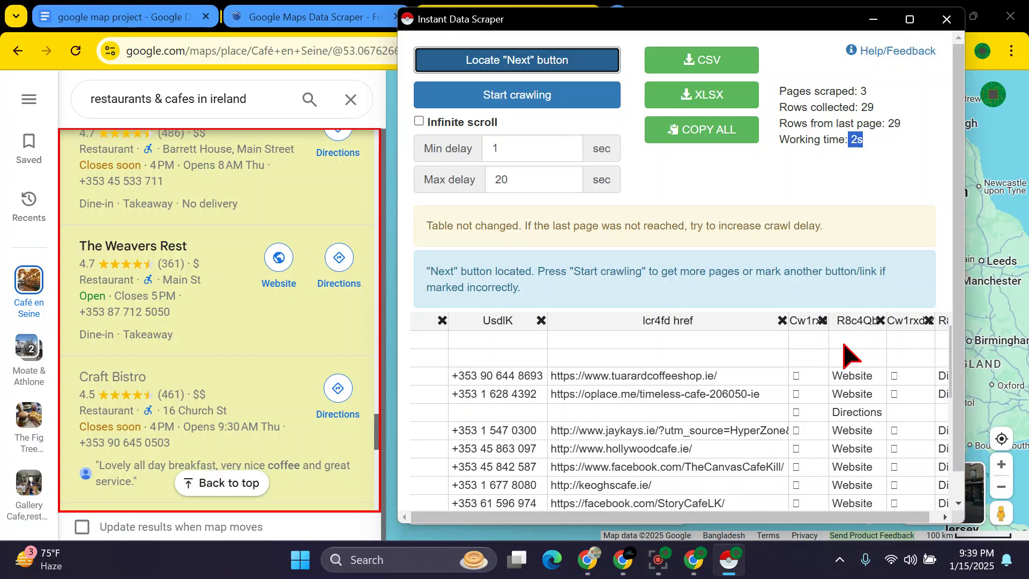
pyautogui.click(558, 96)
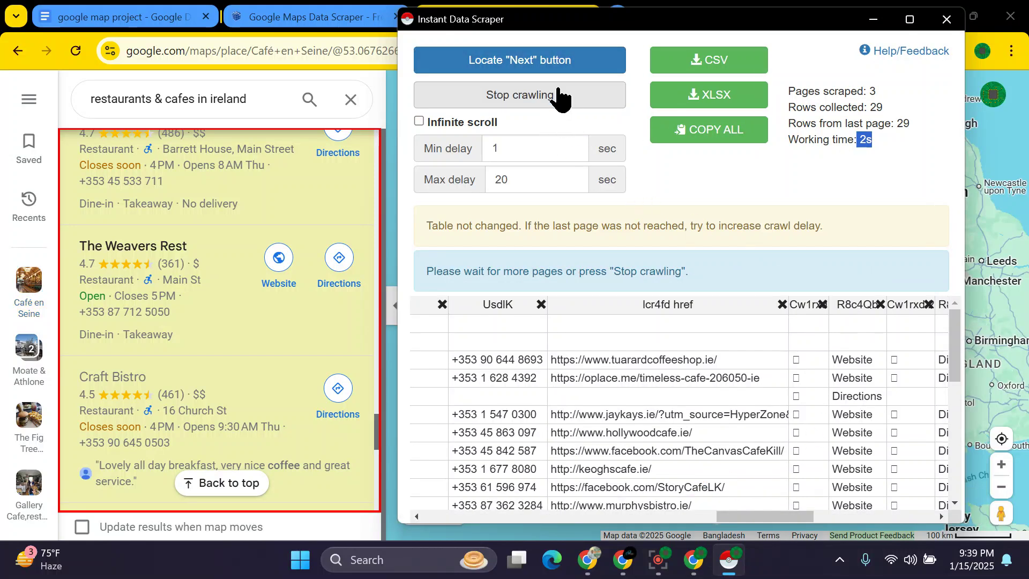
pyautogui.click(559, 96)
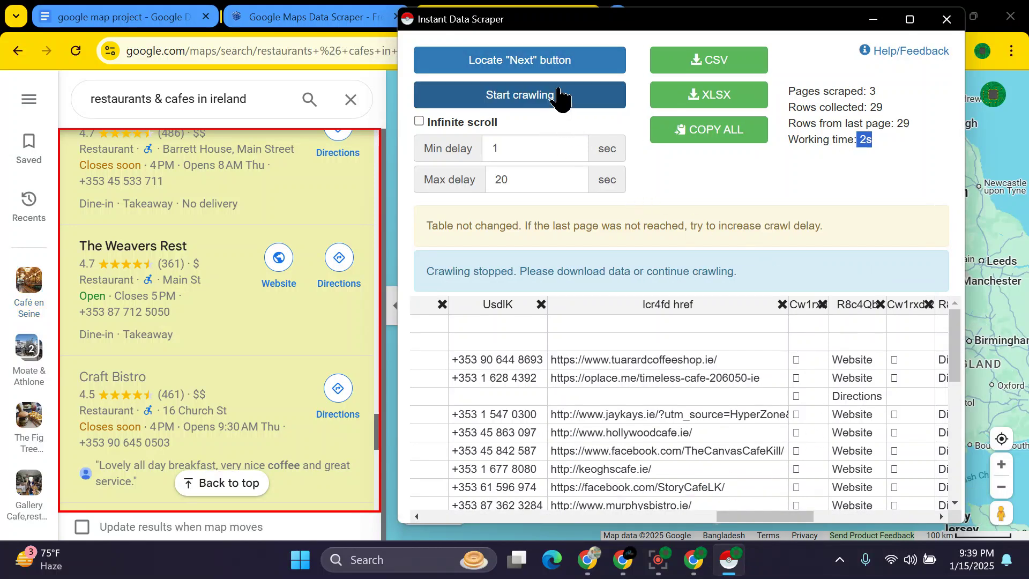
# Load more Google Maps results beyond Boathouse Restaurant and start the crawl again.
pyautogui.scroll(-15, 280, 259)
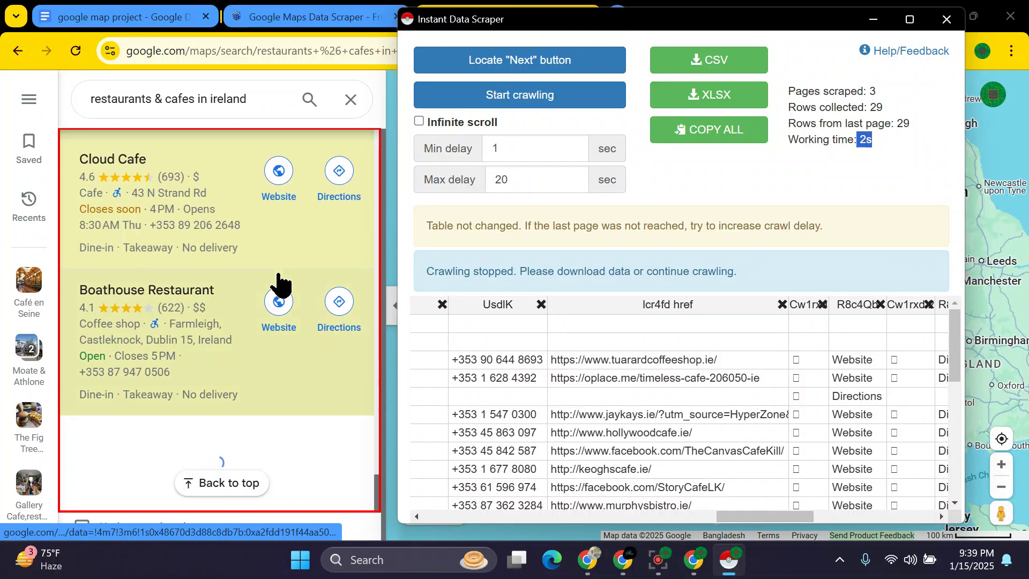
pyautogui.scroll(-2, 285, 294)
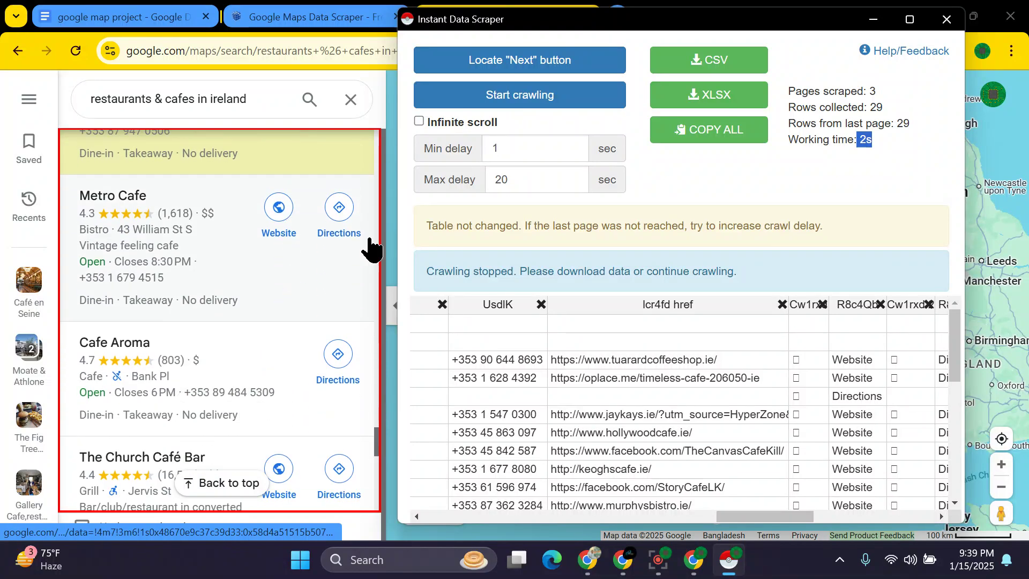
pyautogui.click(559, 97)
# Bring up the results following The Tower Cafe and check the scraper's collected row count.
pyautogui.scroll(-2, 311, 286)
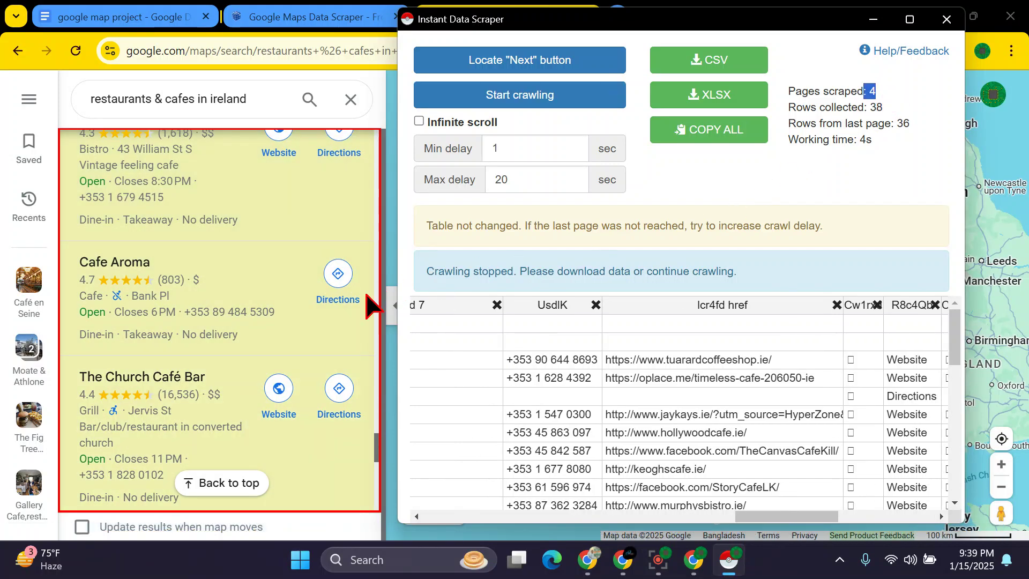
pyautogui.scroll(-10, 328, 315)
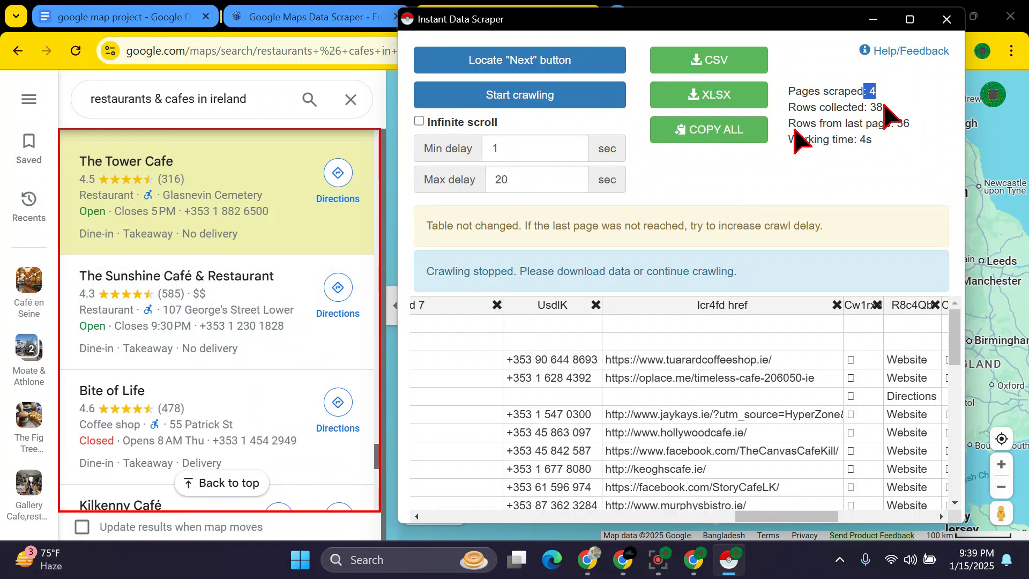
pyautogui.moveTo(871, 106); pyautogui.dragTo(906, 113)
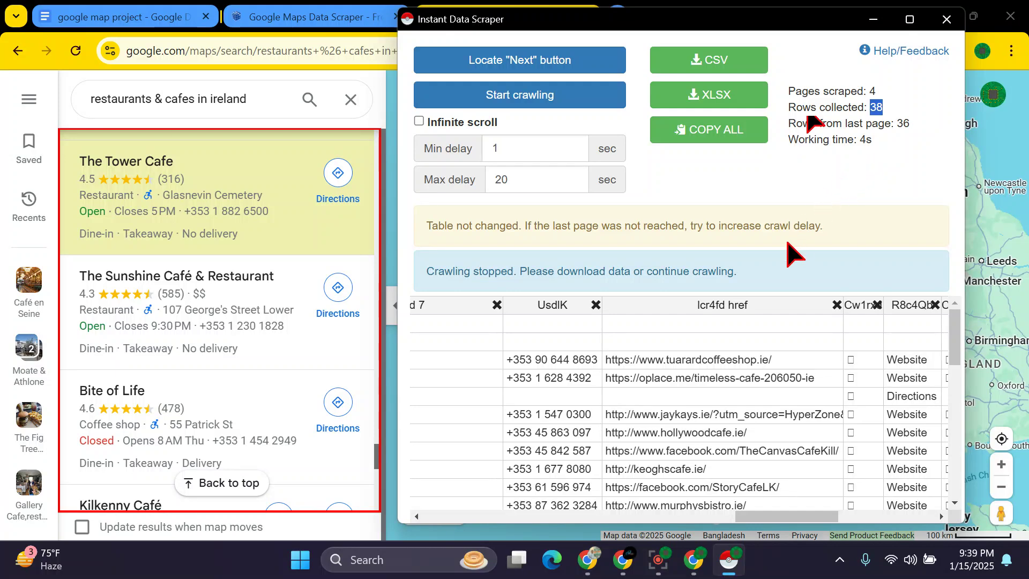
# Minimize the scraper, switch to the Google Meet call, read the in-call messages and close the chat.
pyautogui.click(873, 19)
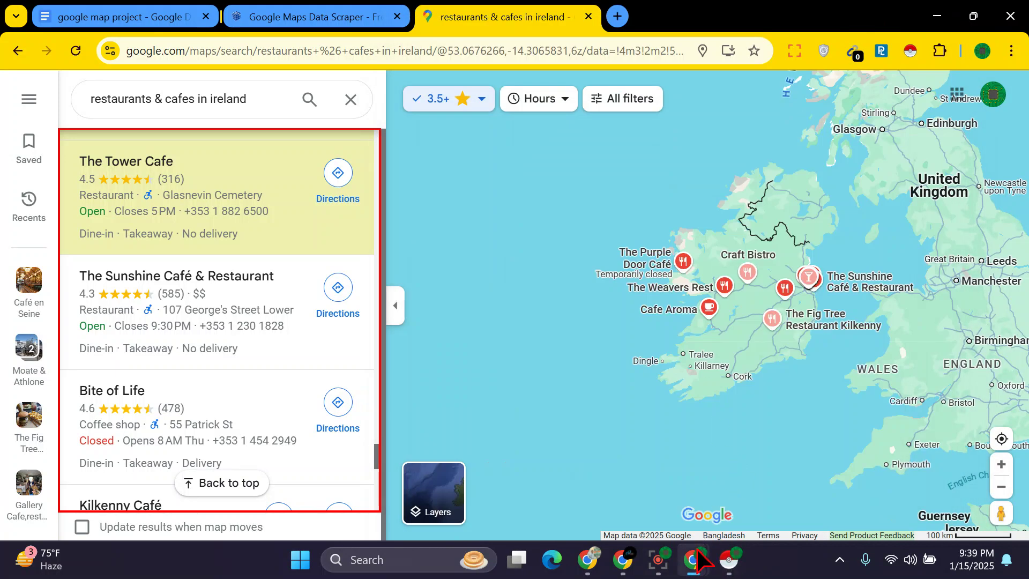
pyautogui.moveTo(621, 560)
pyautogui.click(543, 496)
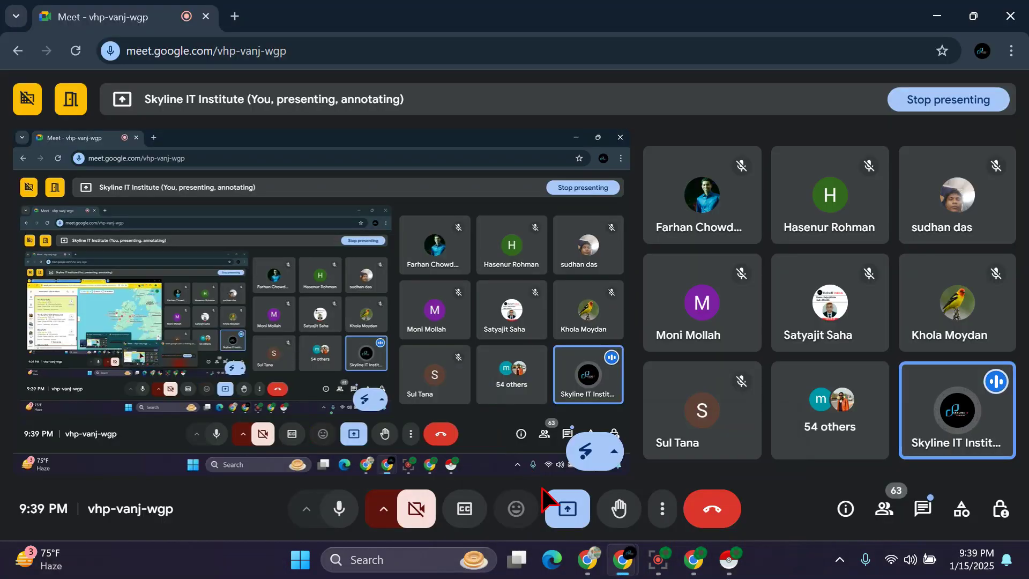
pyautogui.click(922, 509)
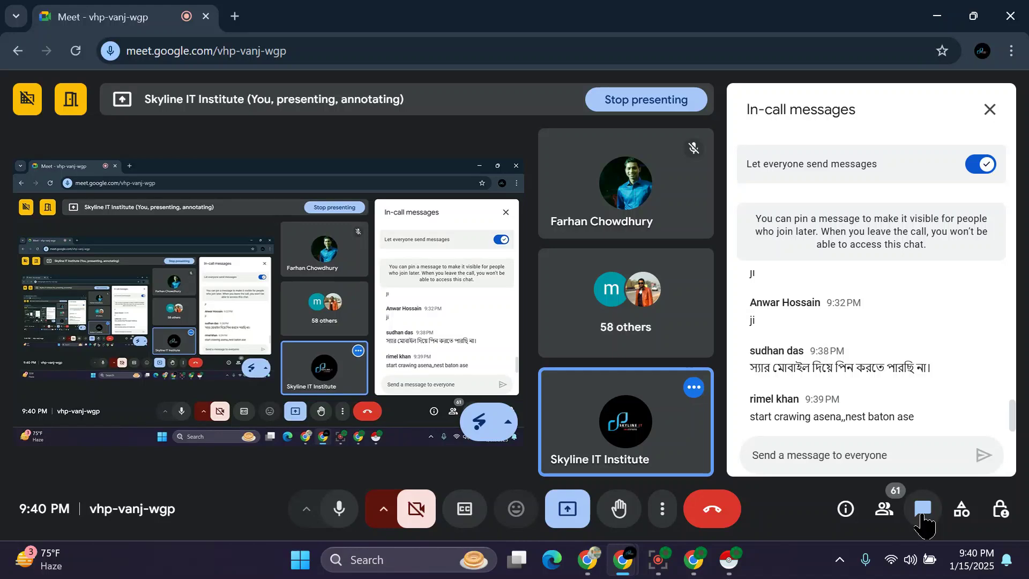
pyautogui.click(922, 515)
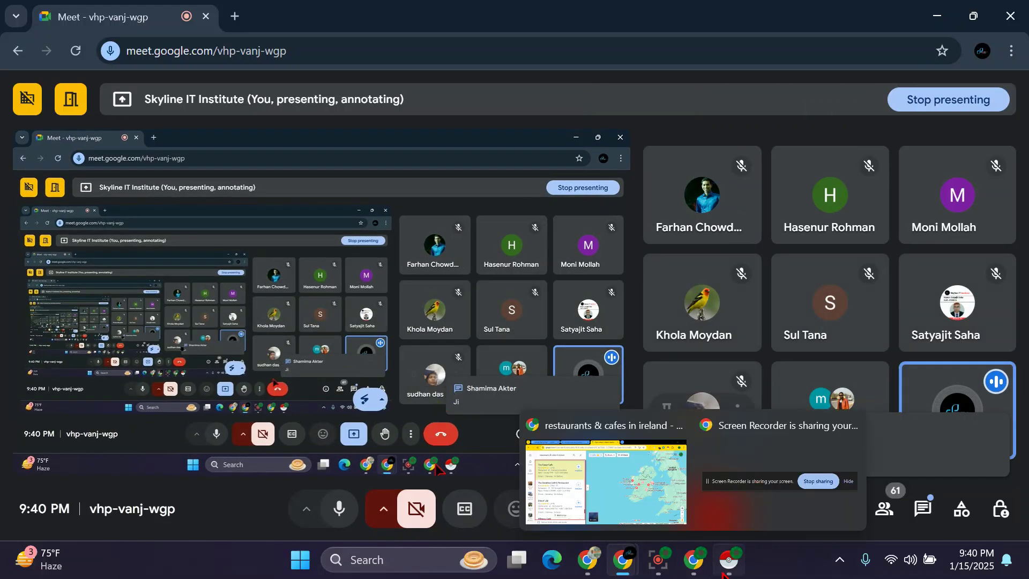
# Switch from the Google Meet call to the Google Maps window and bring up the results following The Tower Cafe.
pyautogui.moveTo(729, 526)
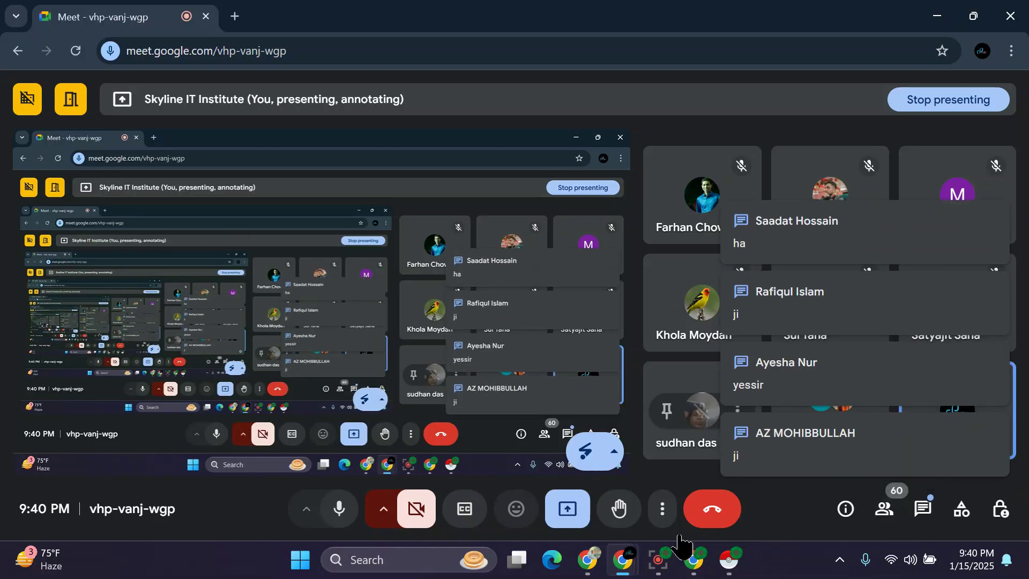
pyautogui.moveTo(692, 563)
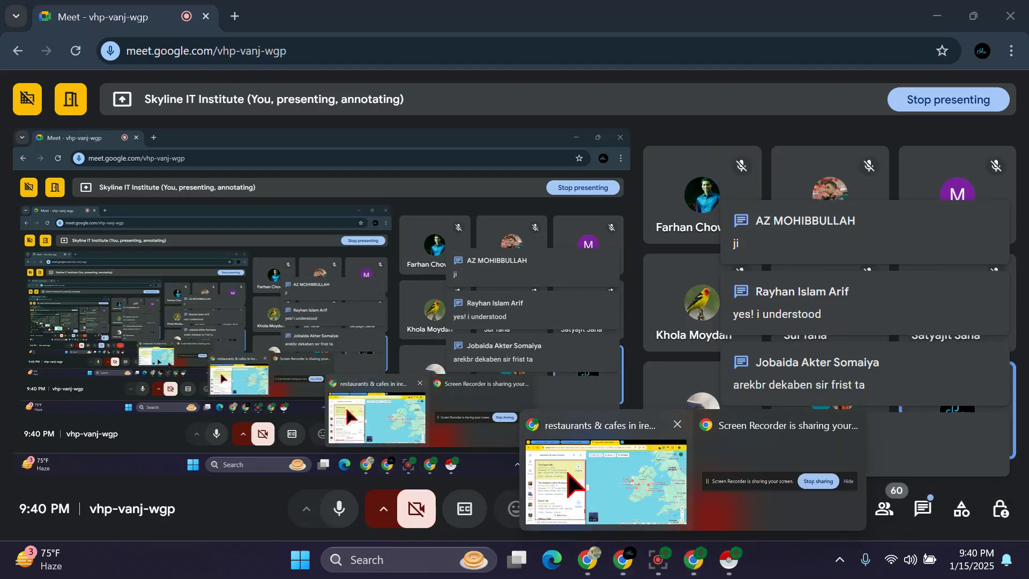
pyautogui.click(586, 485)
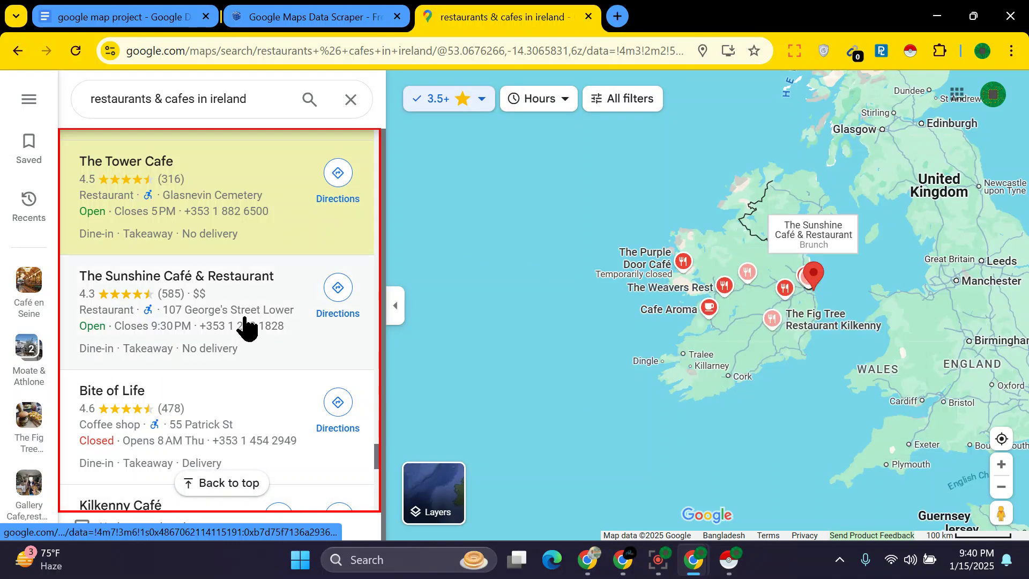
pyautogui.scroll(-1, 246, 322)
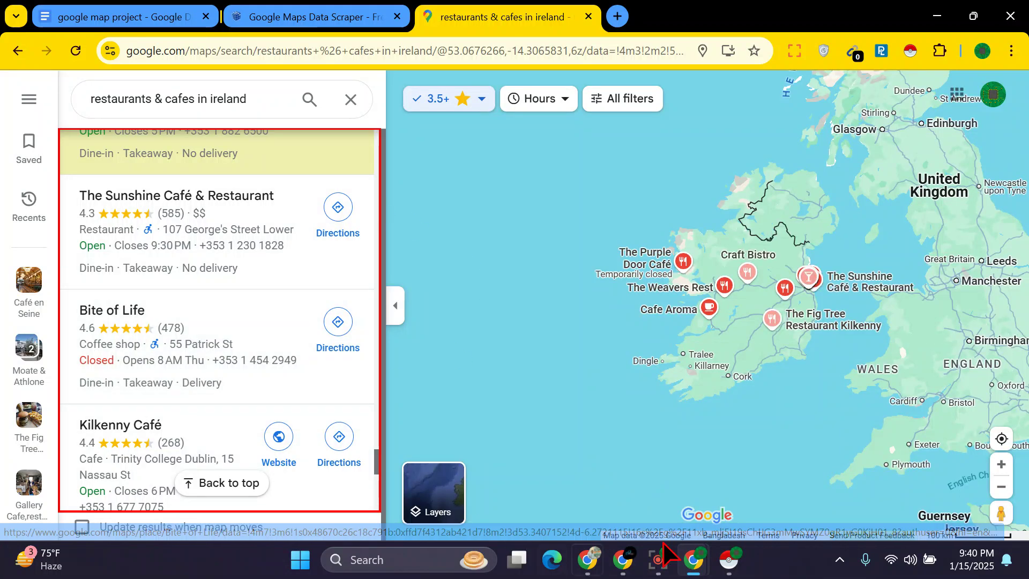
pyautogui.moveTo(694, 560)
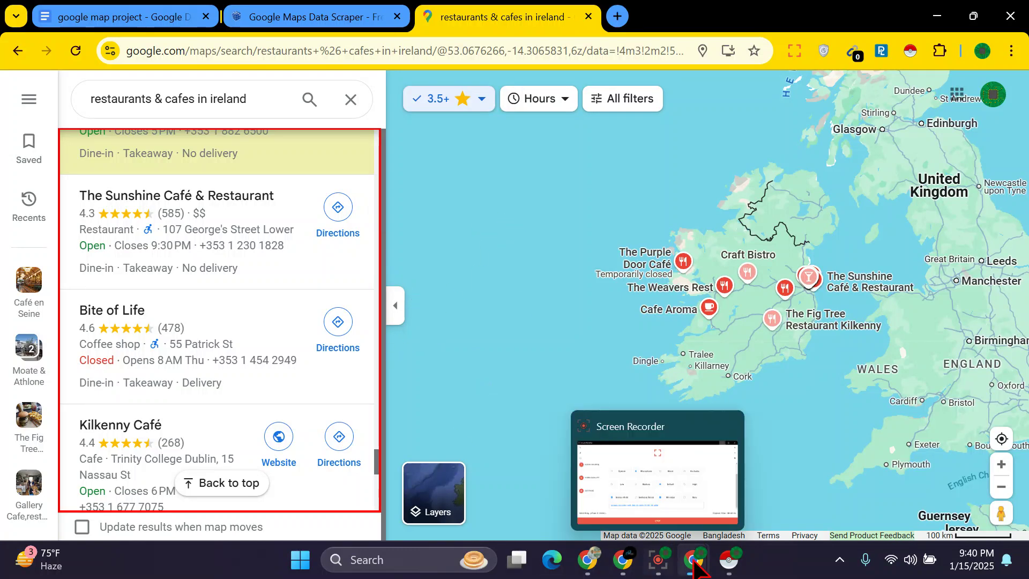
# Mark the Agapé Café/Restaurant pin on the map as the scraper's "Next" element and start crawling.
pyautogui.click(729, 560)
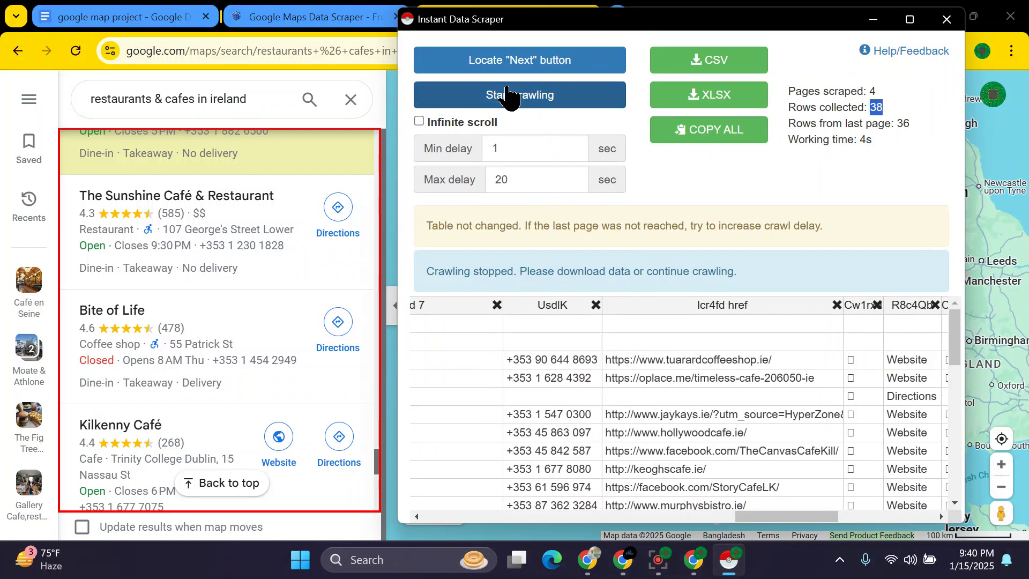
pyautogui.click(534, 64)
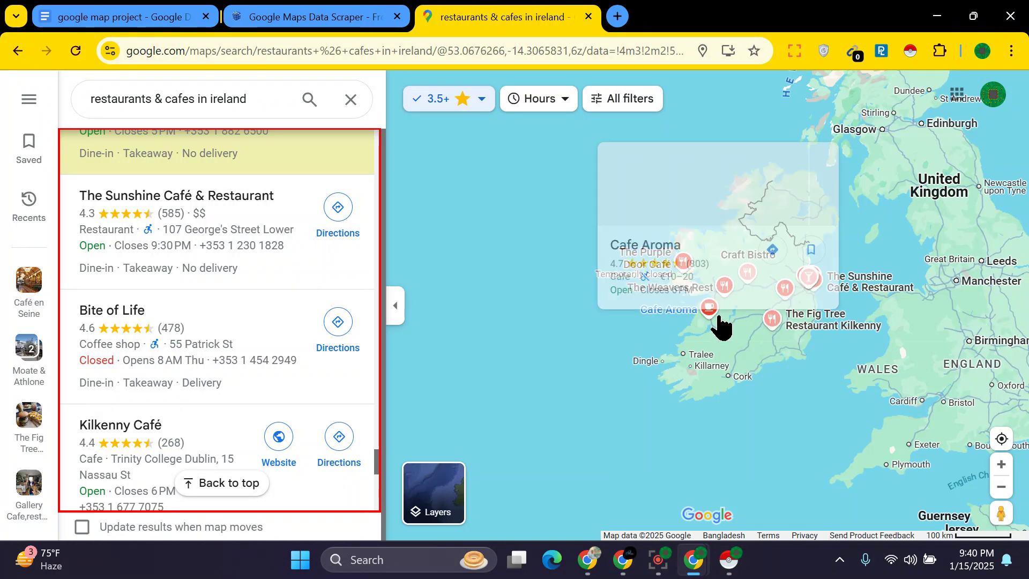
pyautogui.click(786, 294)
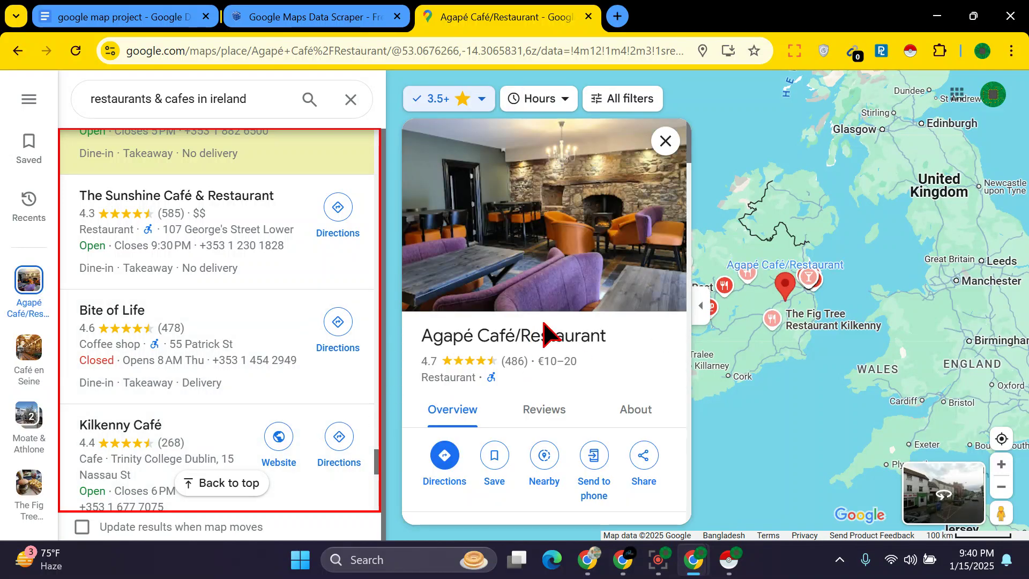
pyautogui.click(729, 560)
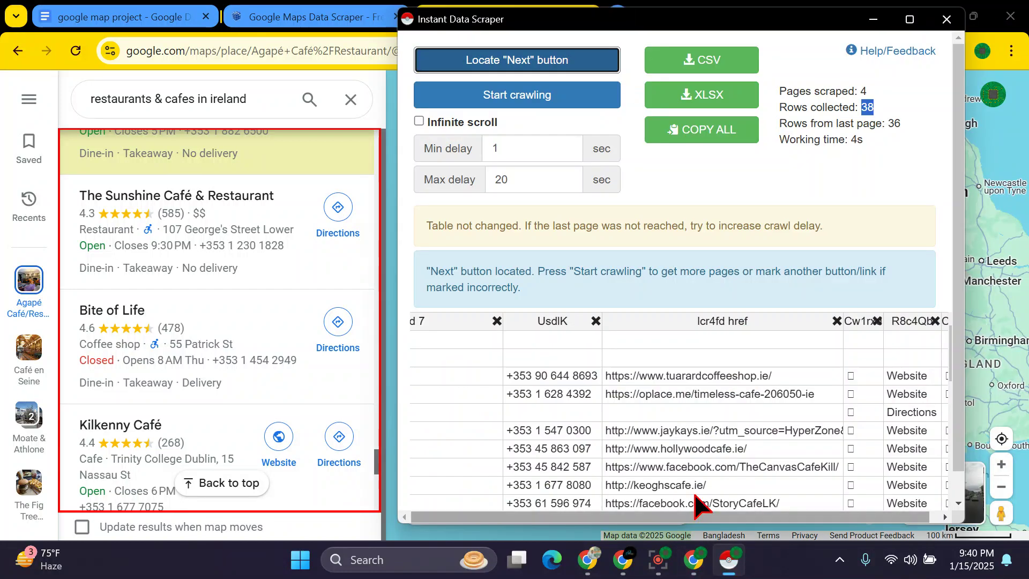
pyautogui.click(560, 105)
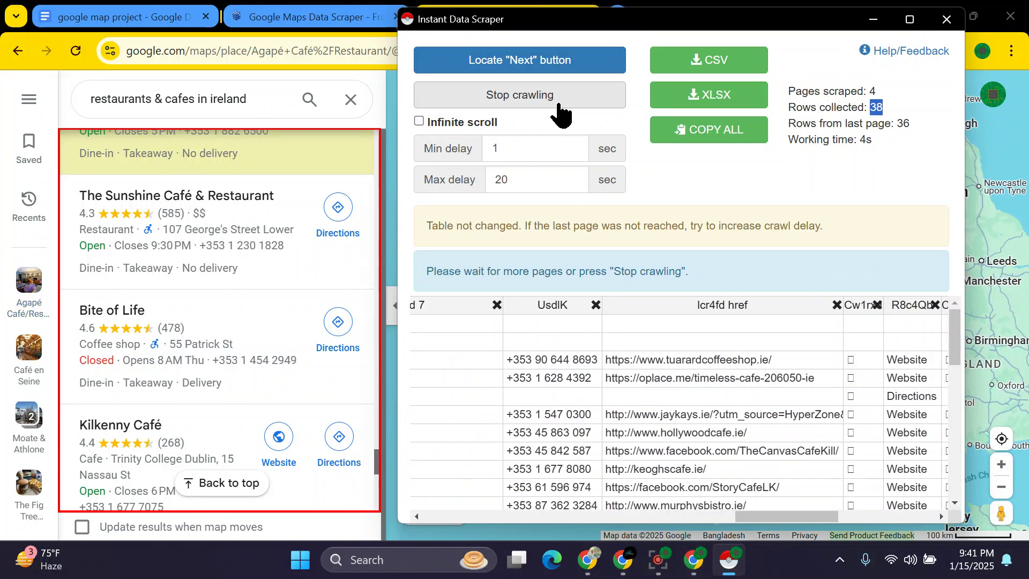
# Load more Google Maps results beyond The River Cafe, bringing KC Peaches Cafe Dame Street into view.
pyautogui.scroll(-5, 147, 378)
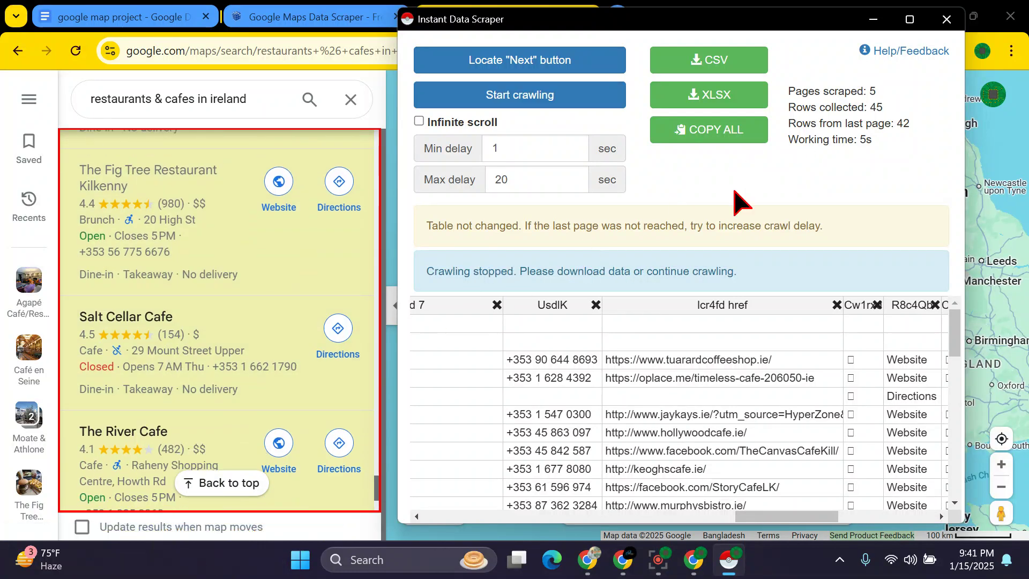
pyautogui.scroll(-2, 268, 268)
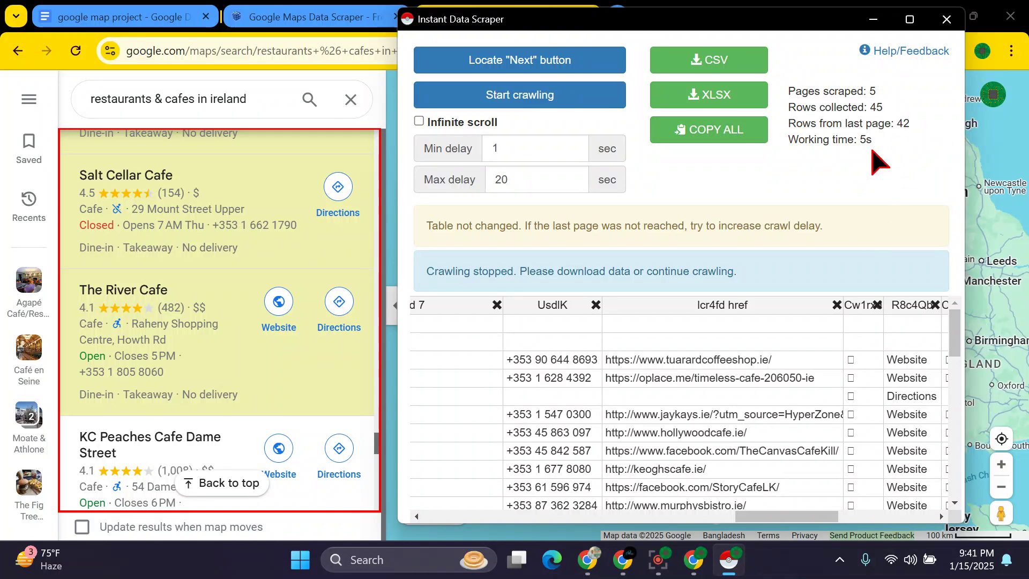
pyautogui.scroll(-5, 226, 361)
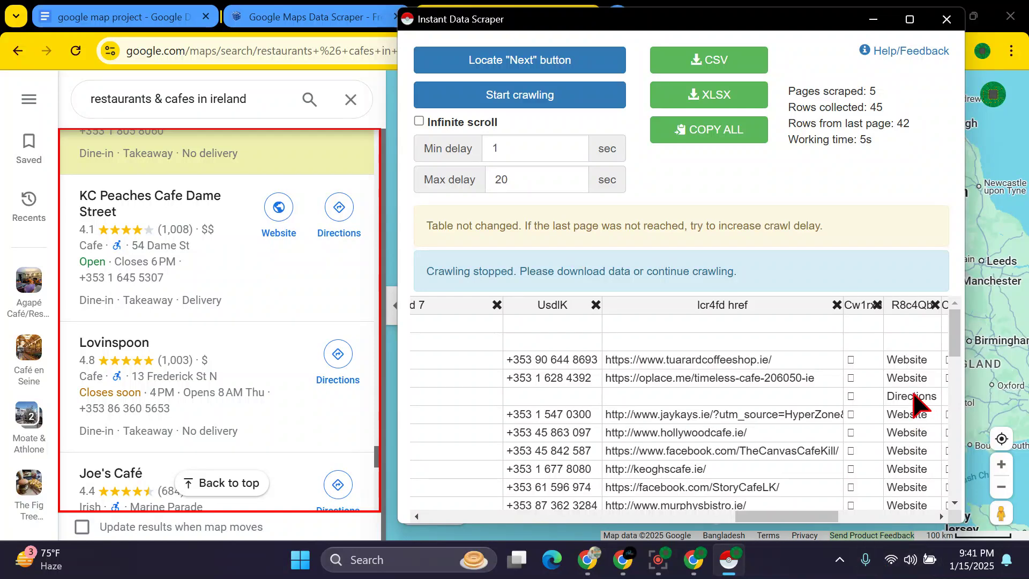
# Maximize the scraper window and examine the collected place names, ratings, review counts and categories in the table.
pyautogui.click(913, 21)
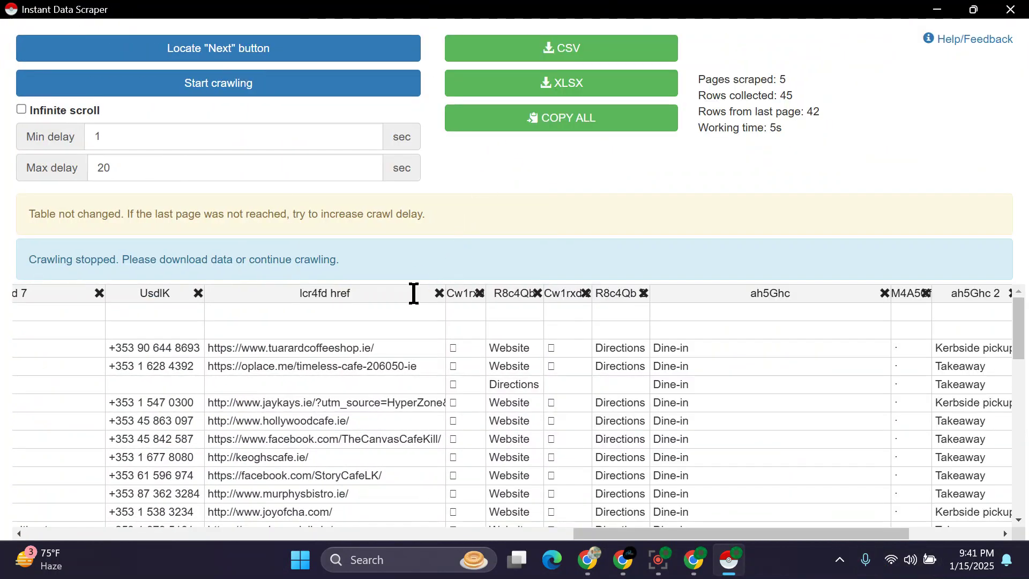
pyautogui.scroll(-10, 407, 322)
pyautogui.scroll(10, 402, 339)
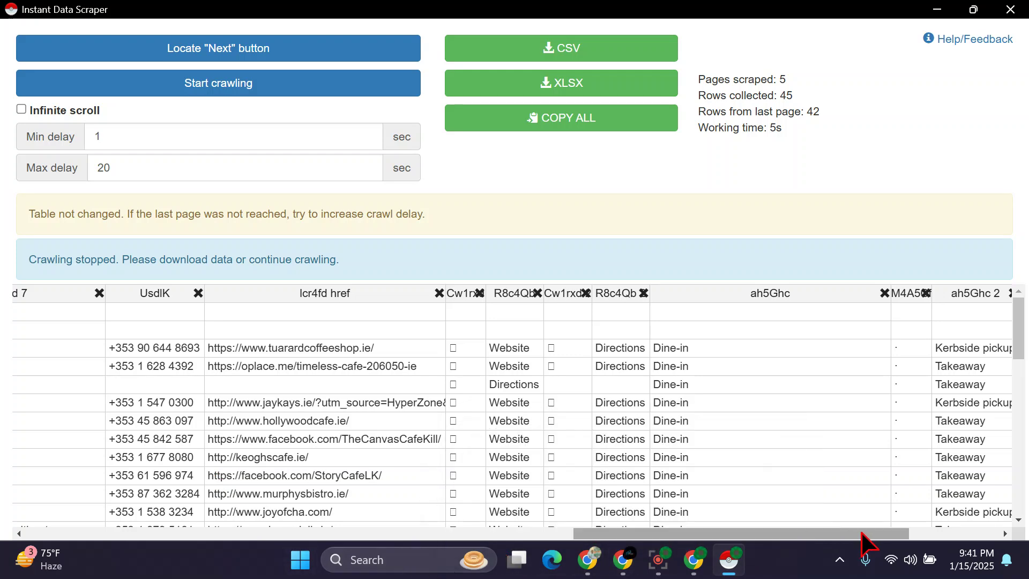
pyautogui.moveTo(858, 535); pyautogui.dragTo(258, 549)
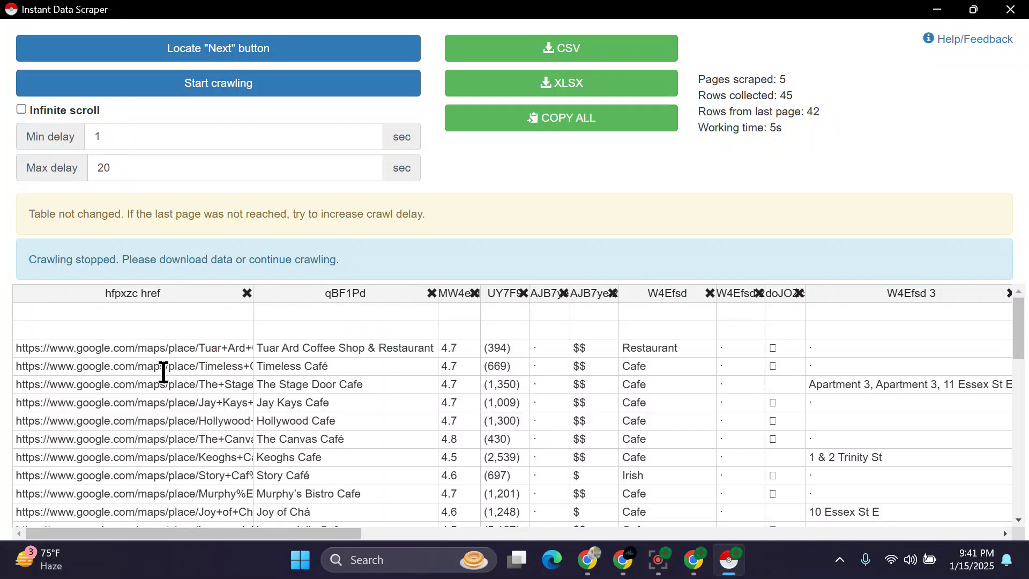
pyautogui.scroll(-3, 164, 372)
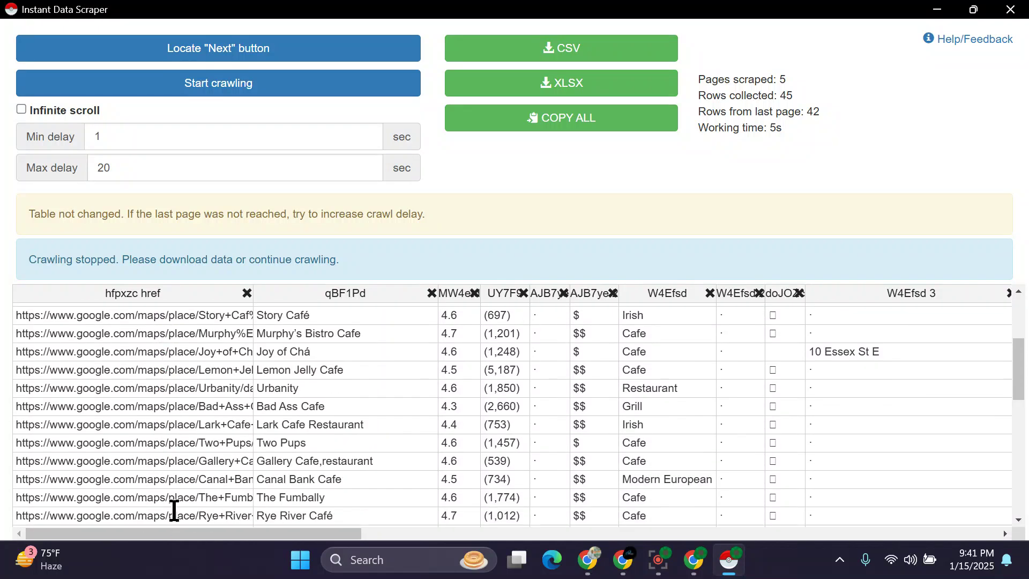
pyautogui.moveTo(193, 533); pyautogui.dragTo(214, 425)
pyautogui.scroll(1, 249, 356)
pyautogui.scroll(2, 248, 354)
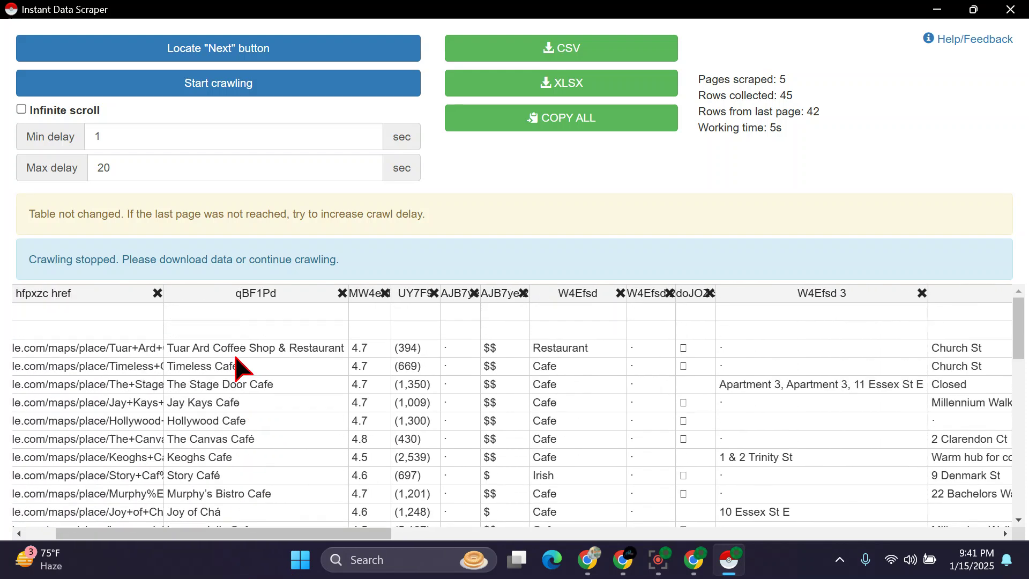
pyautogui.moveTo(229, 528); pyautogui.dragTo(266, 507)
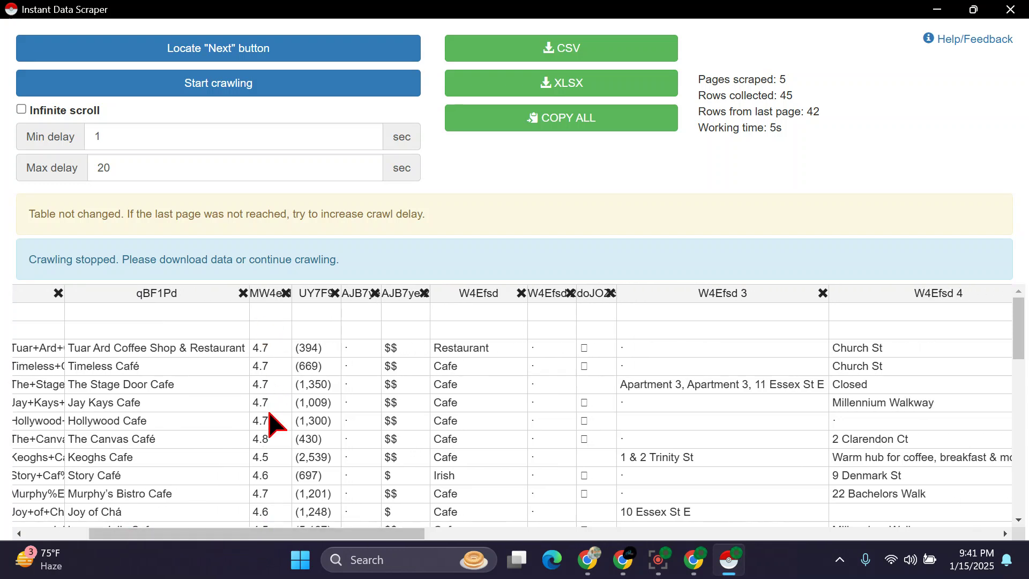
pyautogui.moveTo(379, 530); pyautogui.dragTo(402, 538)
pyautogui.scroll(-9, 363, 391)
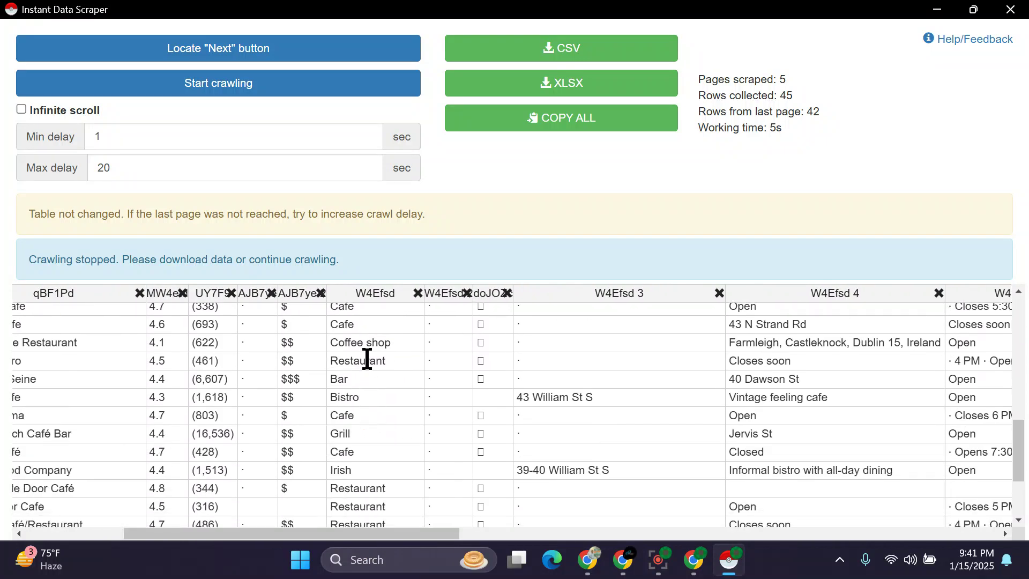
pyautogui.scroll(-2, 372, 409)
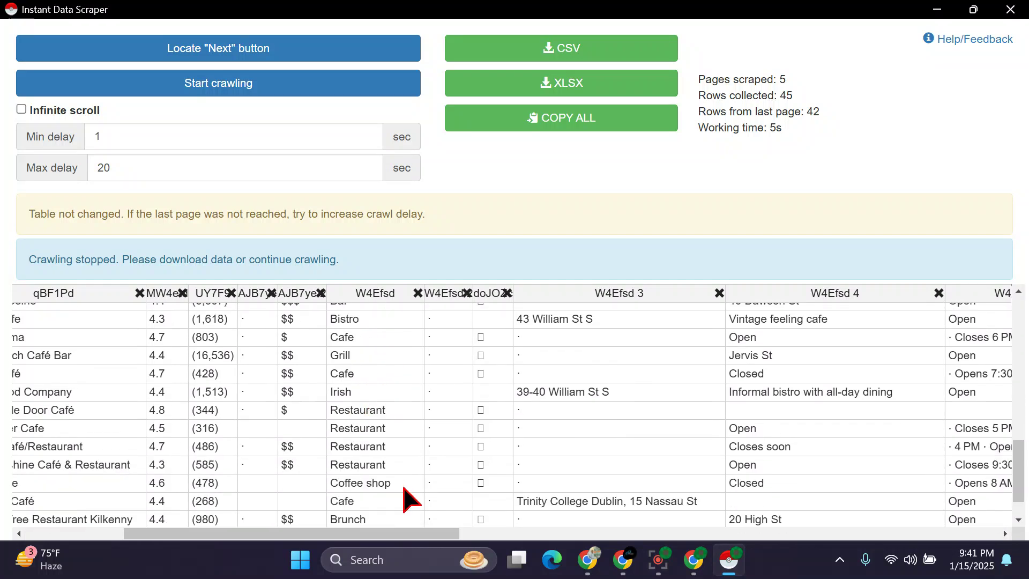
# Remove the last column, "ah5Ghc 3", from the scraped table.
pyautogui.moveTo(374, 528); pyautogui.dragTo(427, 536)
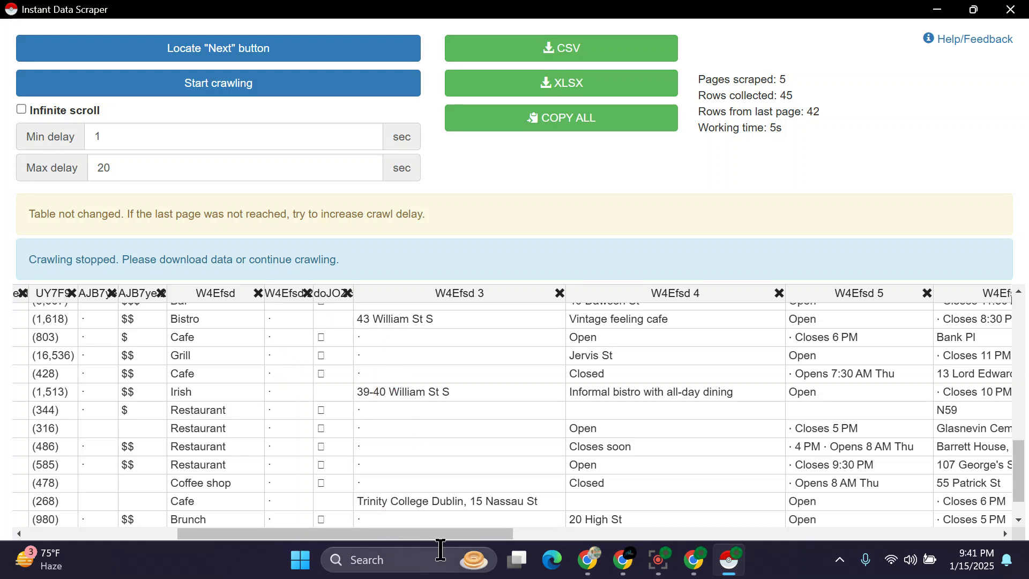
pyautogui.moveTo(500, 534); pyautogui.dragTo(854, 557)
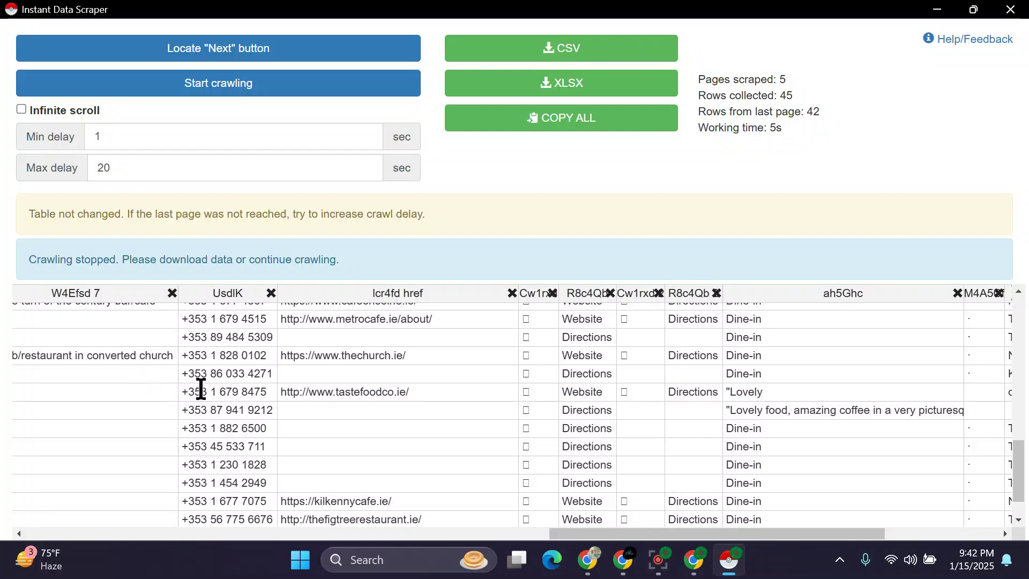
pyautogui.moveTo(789, 533); pyautogui.dragTo(914, 533)
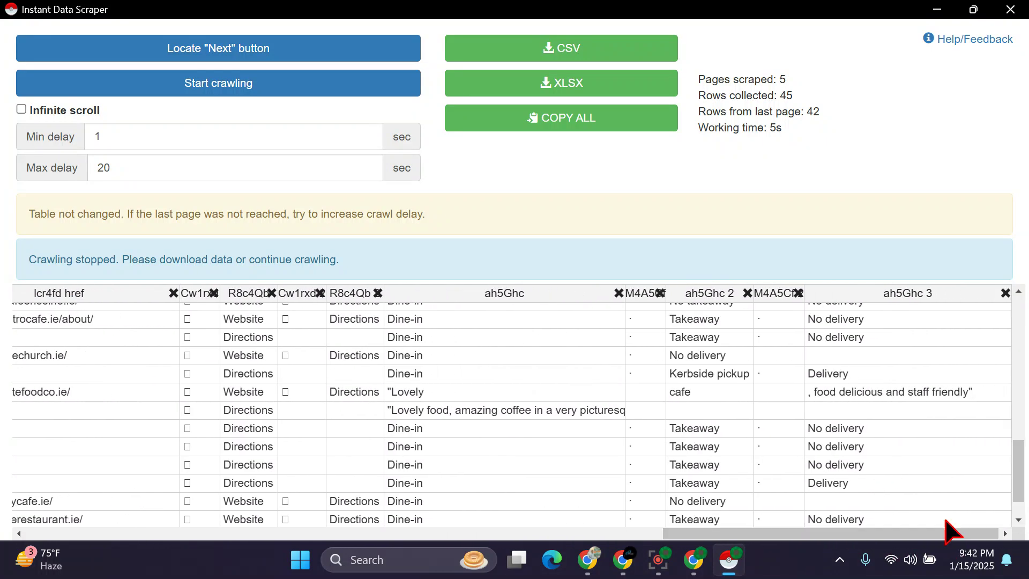
pyautogui.click(1005, 293)
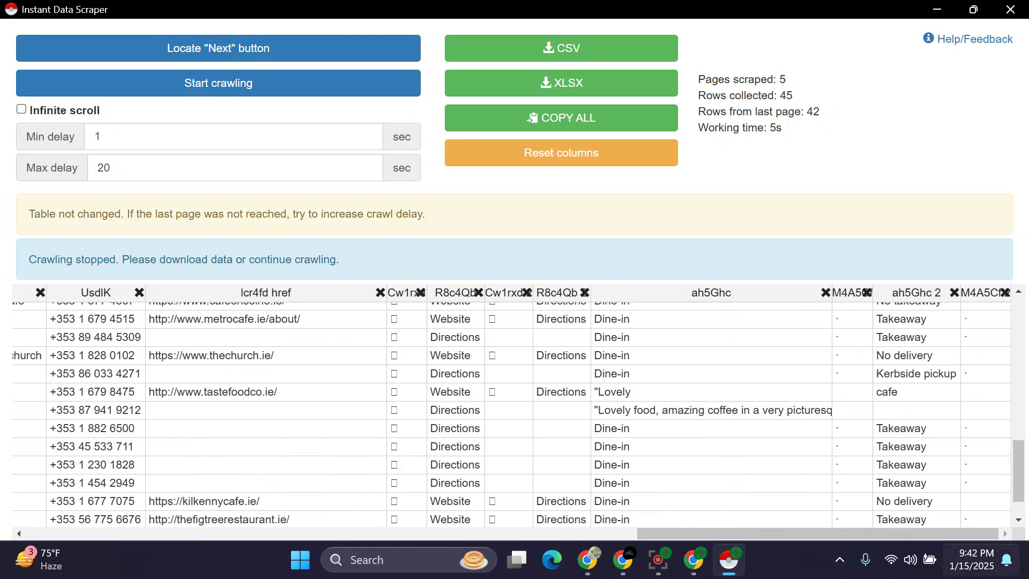
# Go through the table from its first column, highlighting cells in the name, rating, category and address columns to review them.
pyautogui.scroll(10, 925, 469)
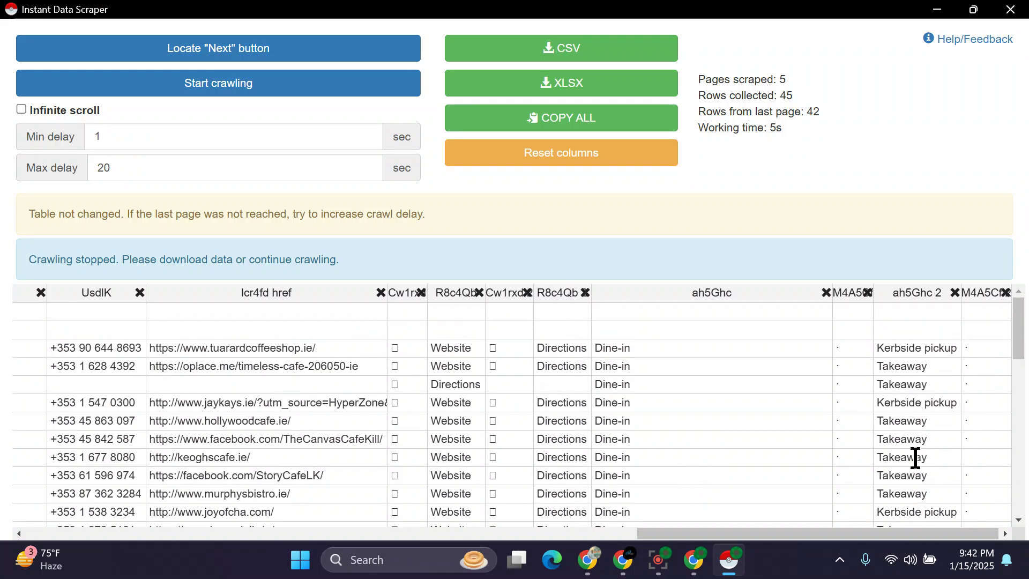
pyautogui.moveTo(808, 534); pyautogui.dragTo(184, 540)
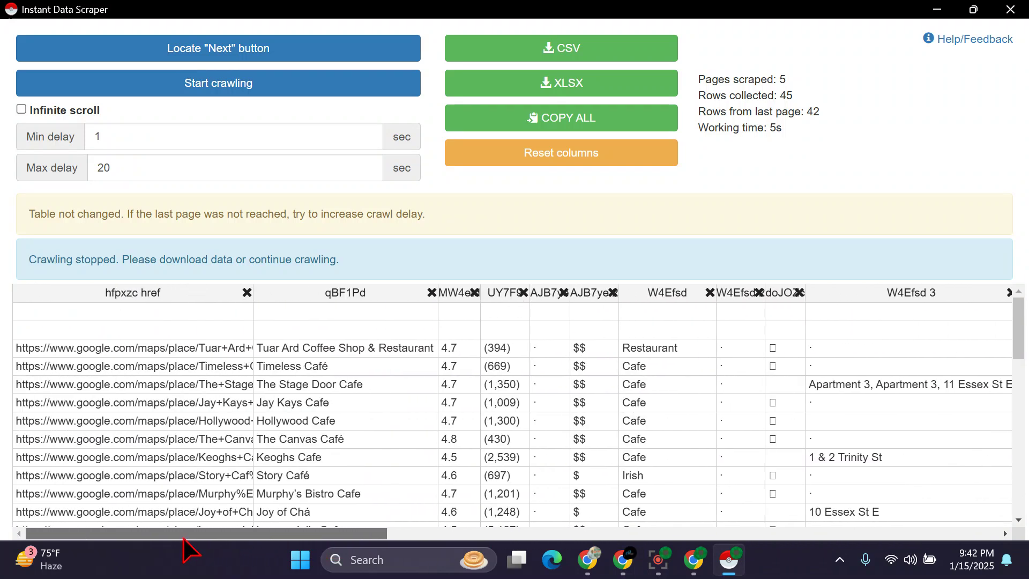
pyautogui.click(336, 349)
pyautogui.moveTo(340, 348); pyautogui.dragTo(343, 476)
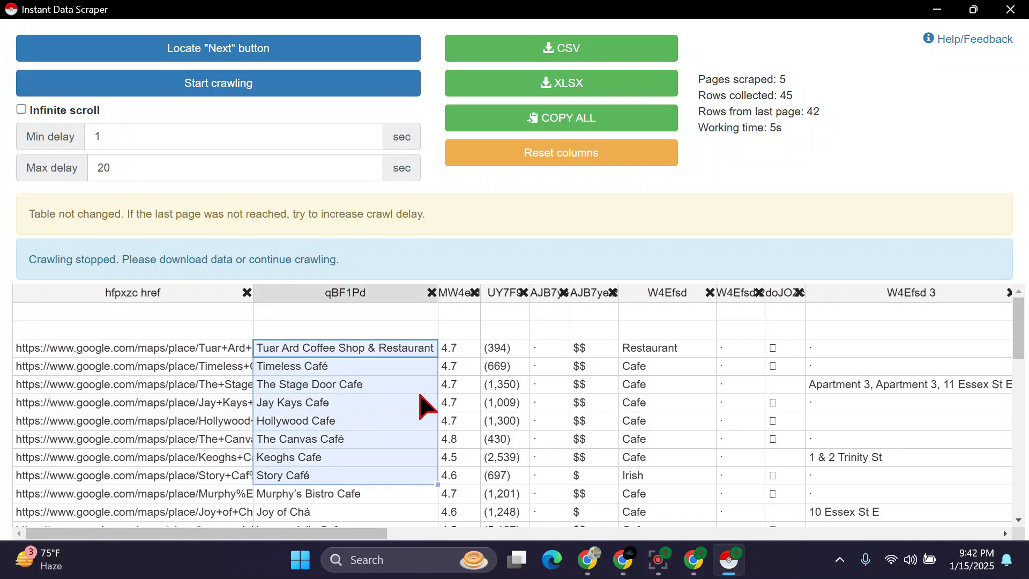
pyautogui.moveTo(458, 349); pyautogui.dragTo(460, 510)
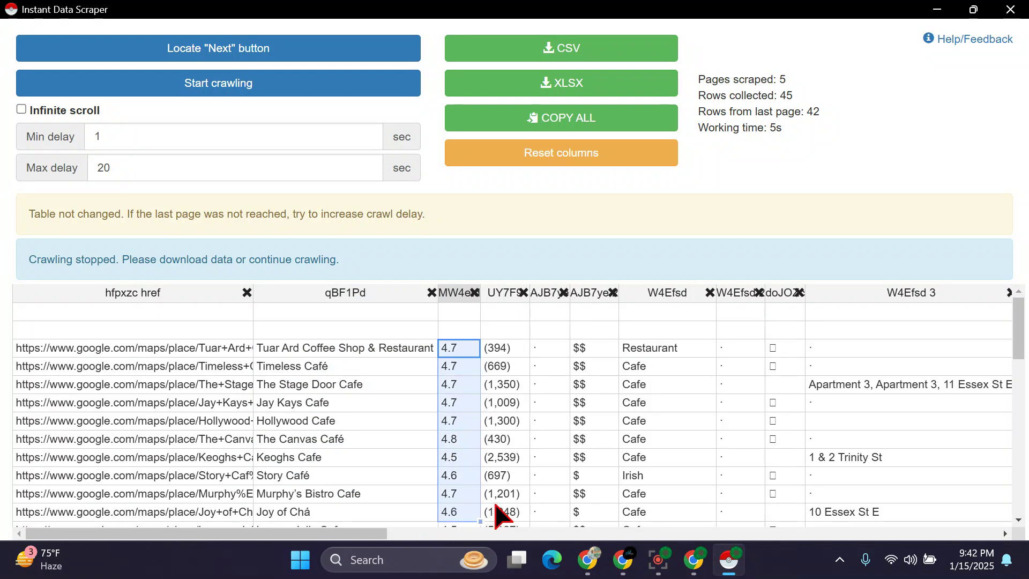
pyautogui.moveTo(384, 534); pyautogui.dragTo(472, 536)
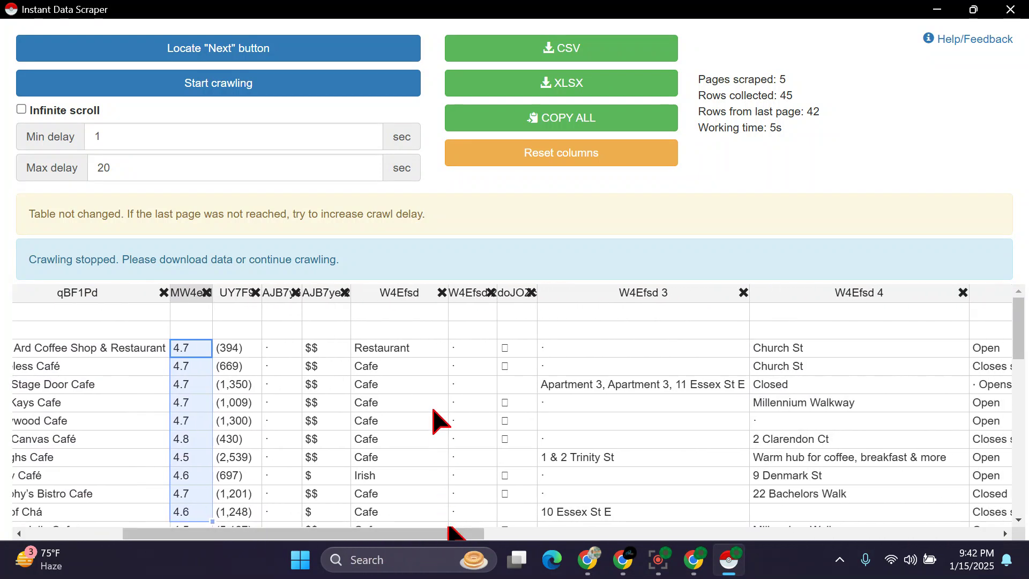
pyautogui.moveTo(413, 352); pyautogui.dragTo(423, 536)
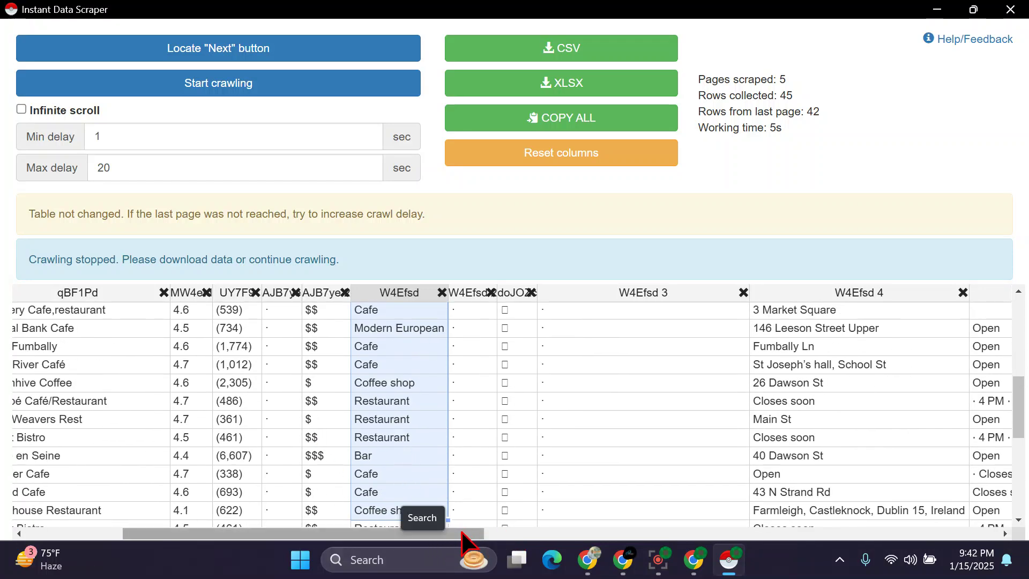
pyautogui.moveTo(466, 536); pyautogui.dragTo(594, 538)
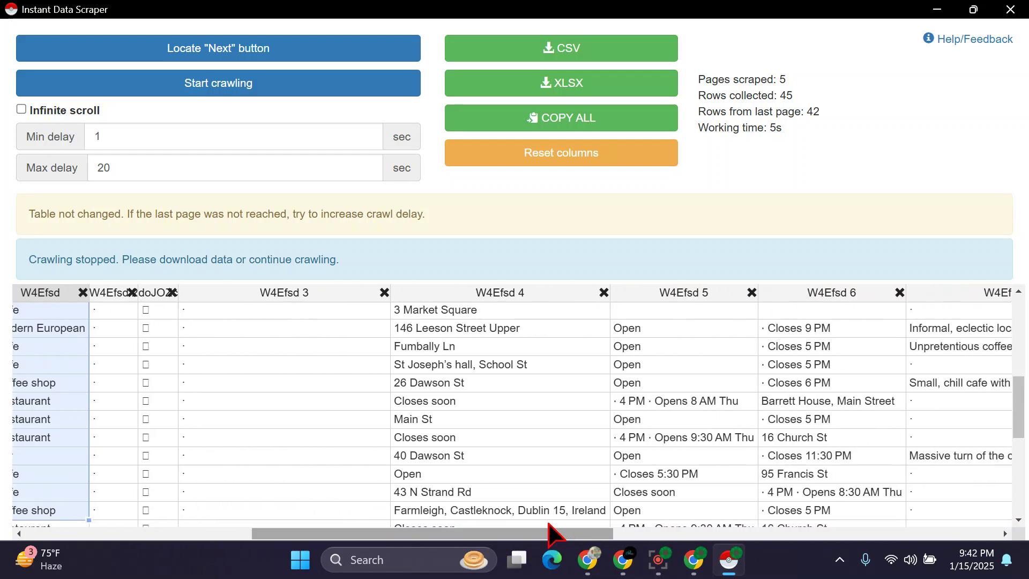
pyautogui.scroll(5, 498, 400)
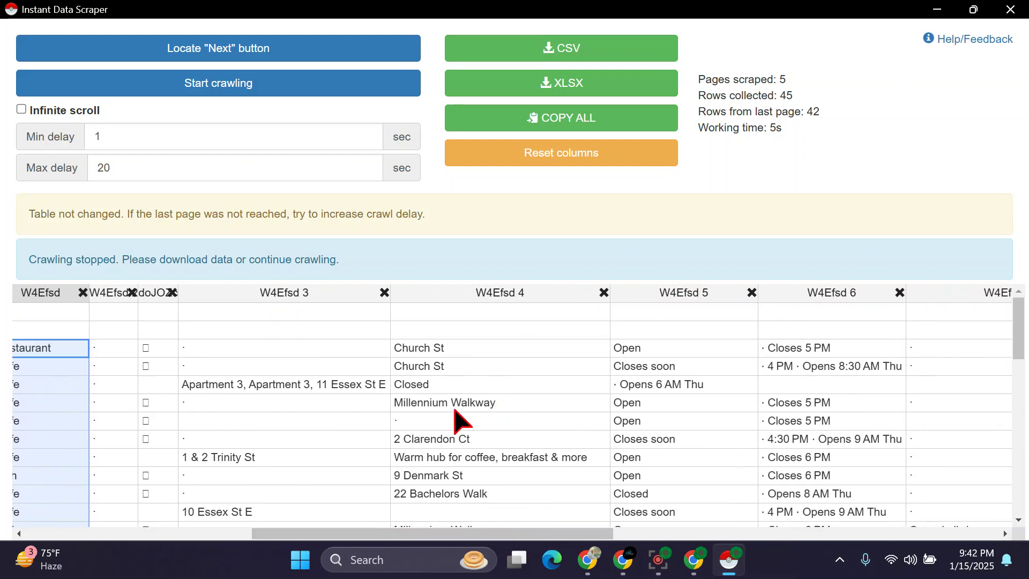
pyautogui.moveTo(492, 368); pyautogui.dragTo(488, 536)
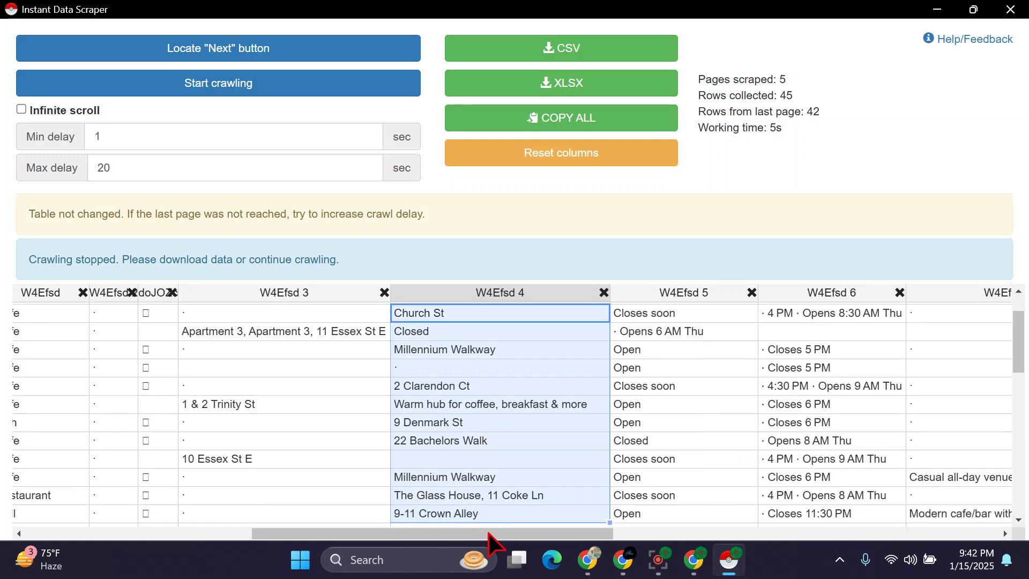
pyautogui.scroll(-3, 488, 426)
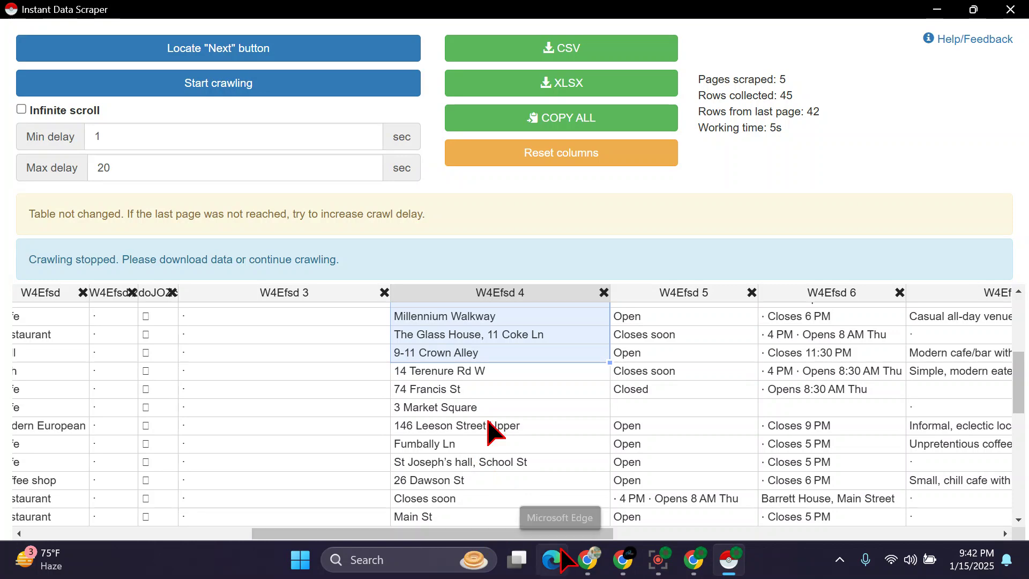
# Remove the opening-status column "W4Efsd 5" and the description column "W4Efsd 7" from the scraped table.
pyautogui.moveTo(483, 536); pyautogui.dragTo(533, 536)
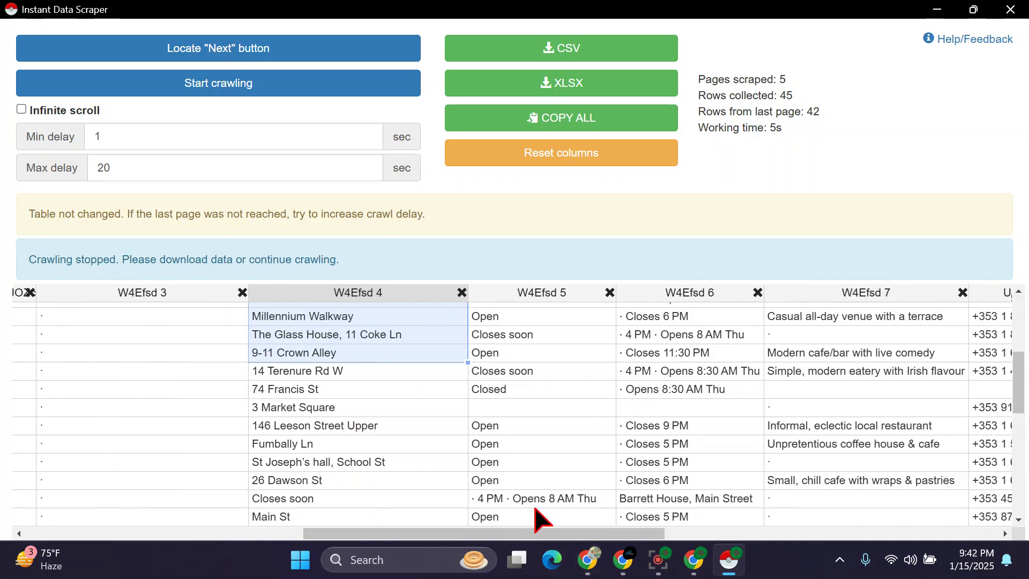
pyautogui.scroll(3, 531, 528)
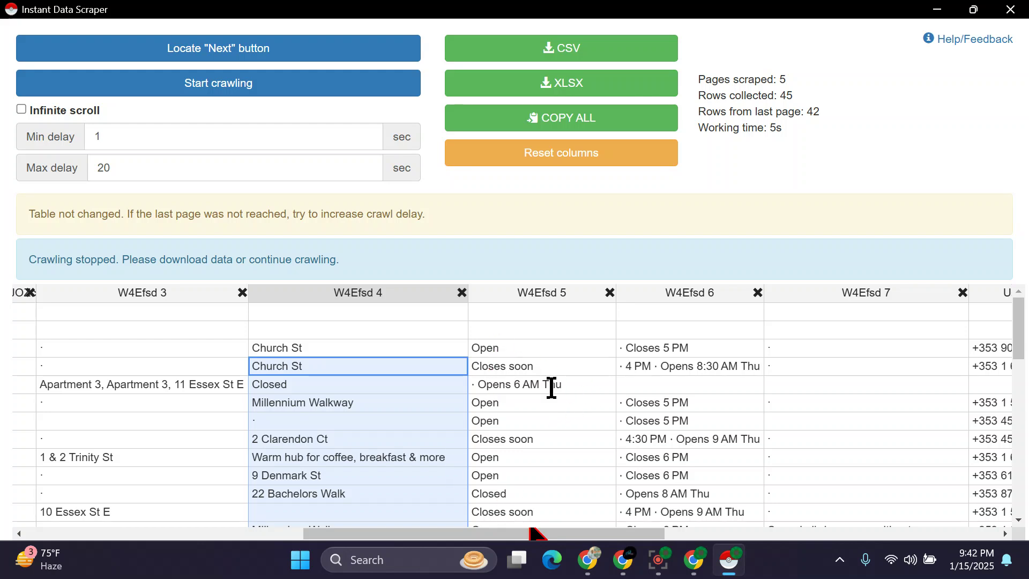
pyautogui.click(610, 292)
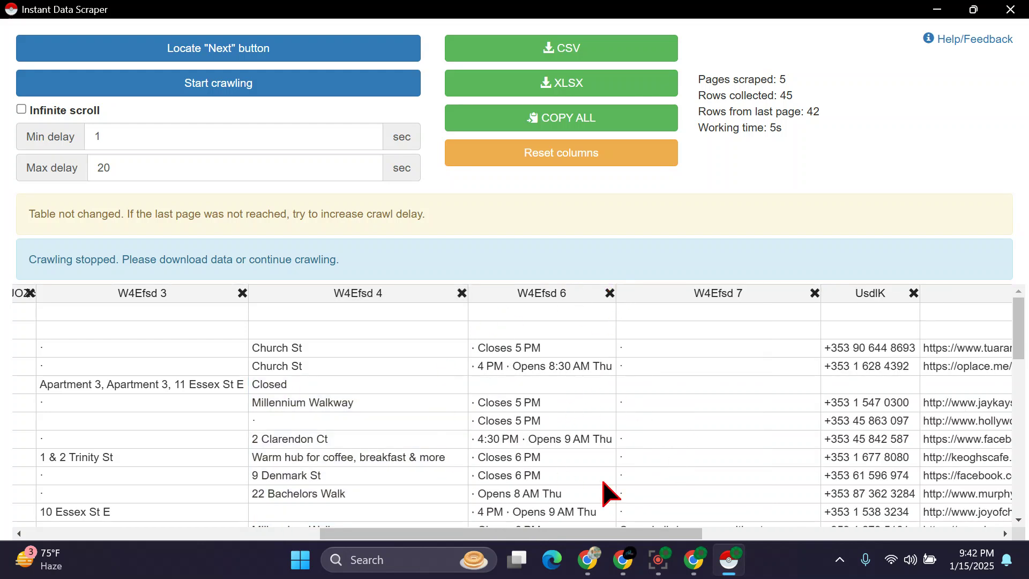
pyautogui.click(815, 295)
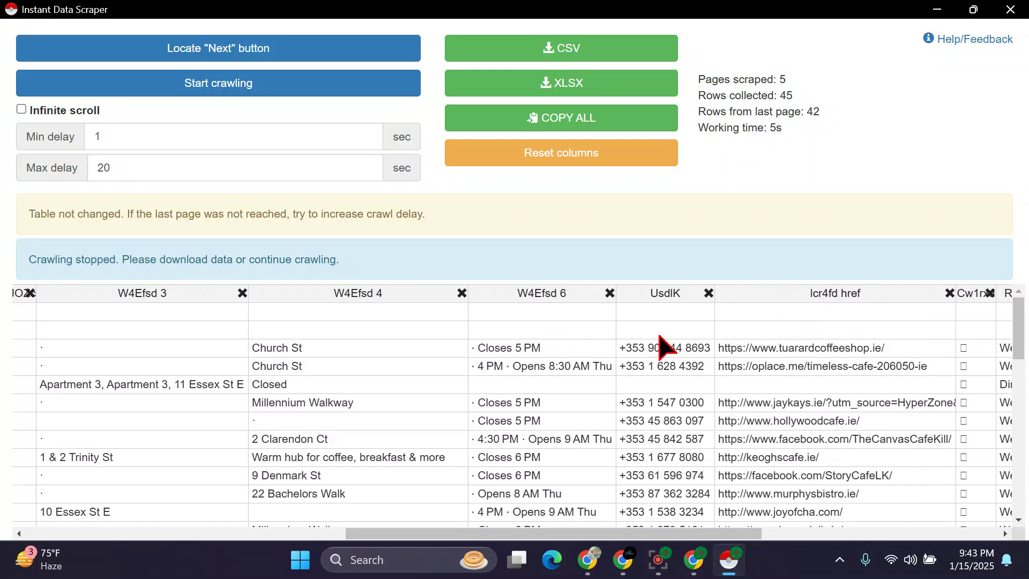
# Highlight cells in the phone number column "UsdlK" and the website link column "lcr4fd href" to review them.
pyautogui.moveTo(659, 336); pyautogui.dragTo(658, 503)
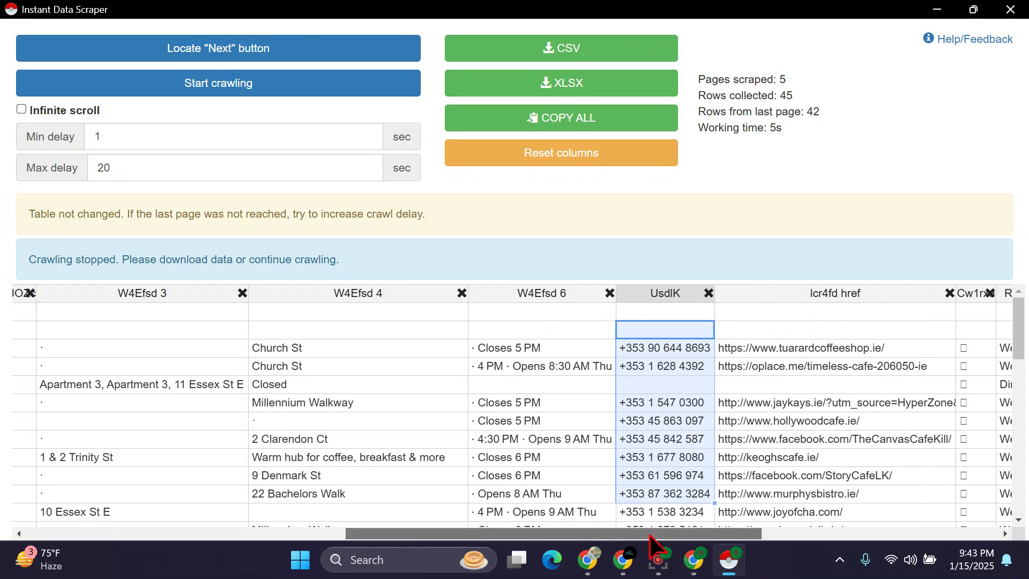
pyautogui.moveTo(657, 534); pyautogui.dragTo(752, 489)
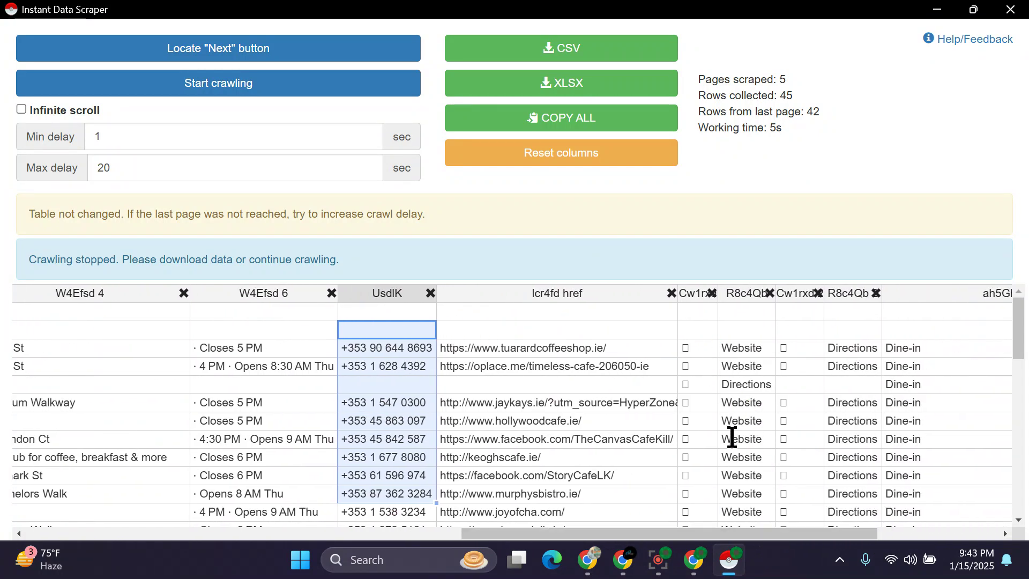
pyautogui.moveTo(588, 348); pyautogui.dragTo(573, 494)
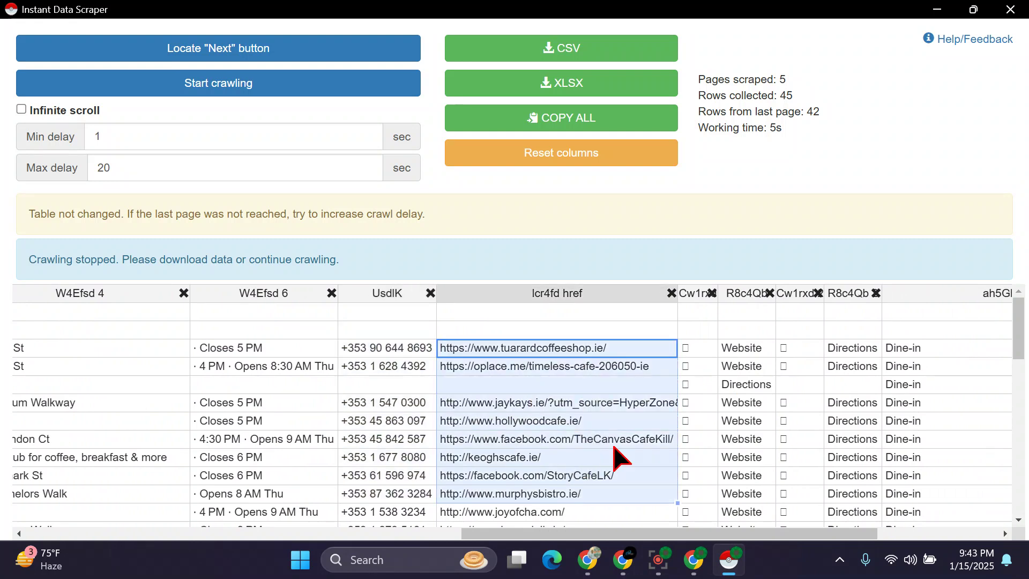
# Remove the Directions column, the icon column before it, and the service columns "ah5Ghc" and "ah5Ghc 2" from the table.
pyautogui.click(875, 293)
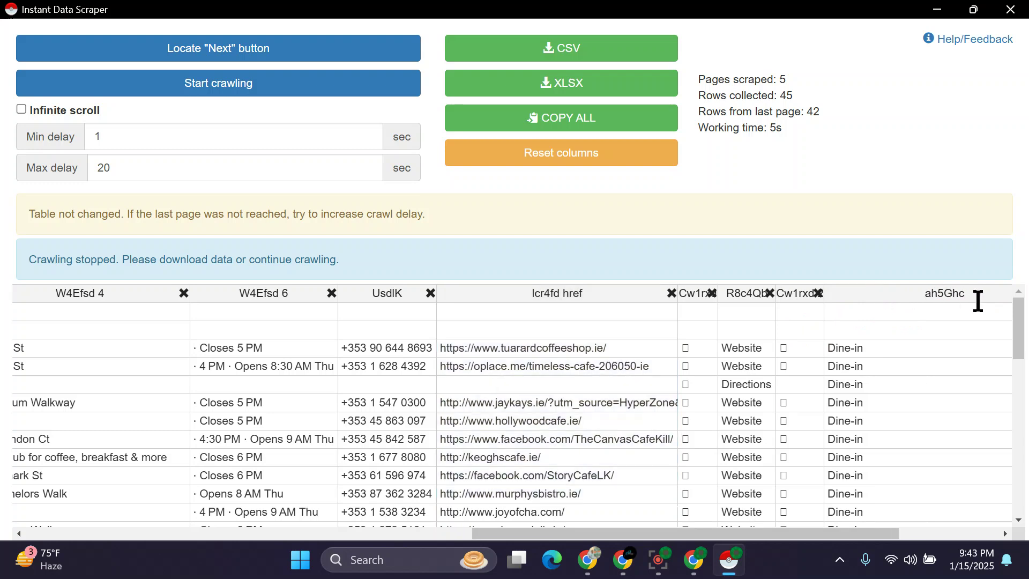
pyautogui.click(819, 293)
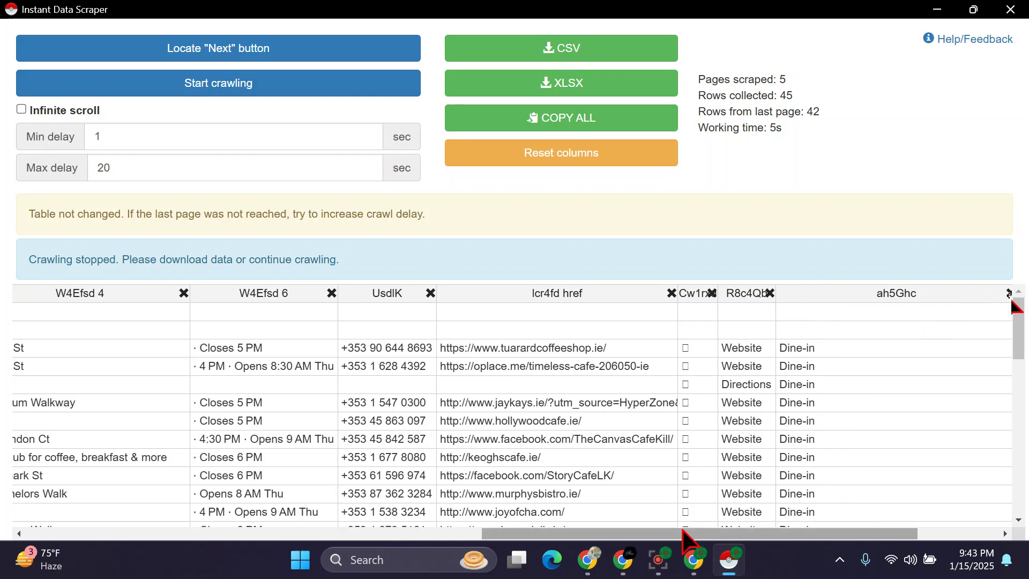
pyautogui.moveTo(678, 535); pyautogui.dragTo(714, 535)
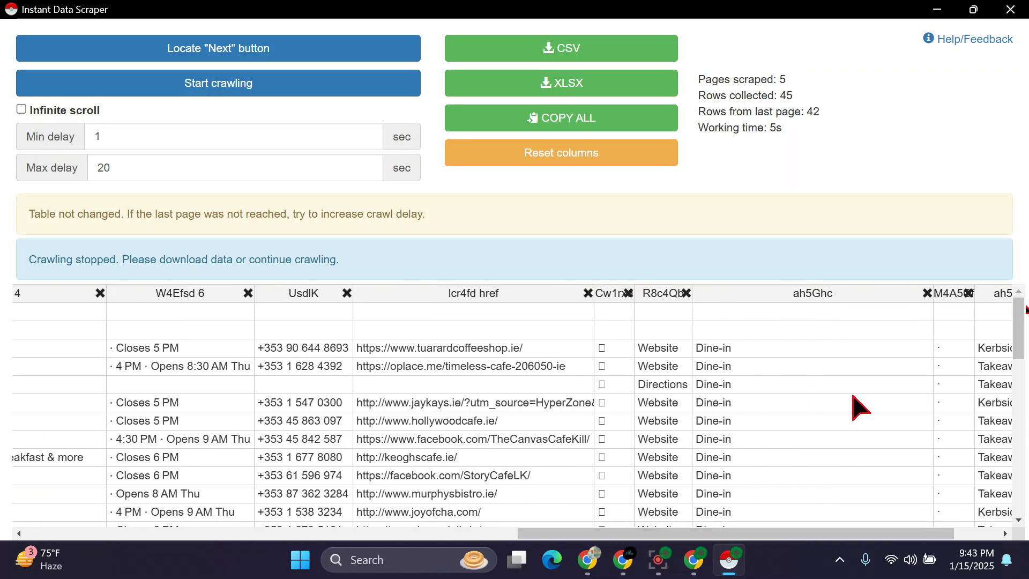
pyautogui.click(926, 294)
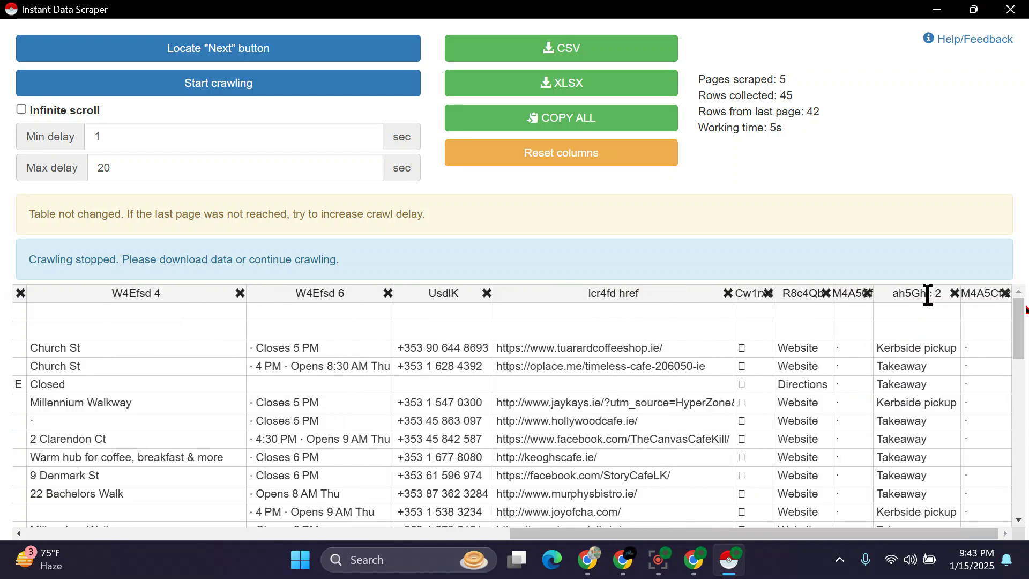
pyautogui.click(956, 292)
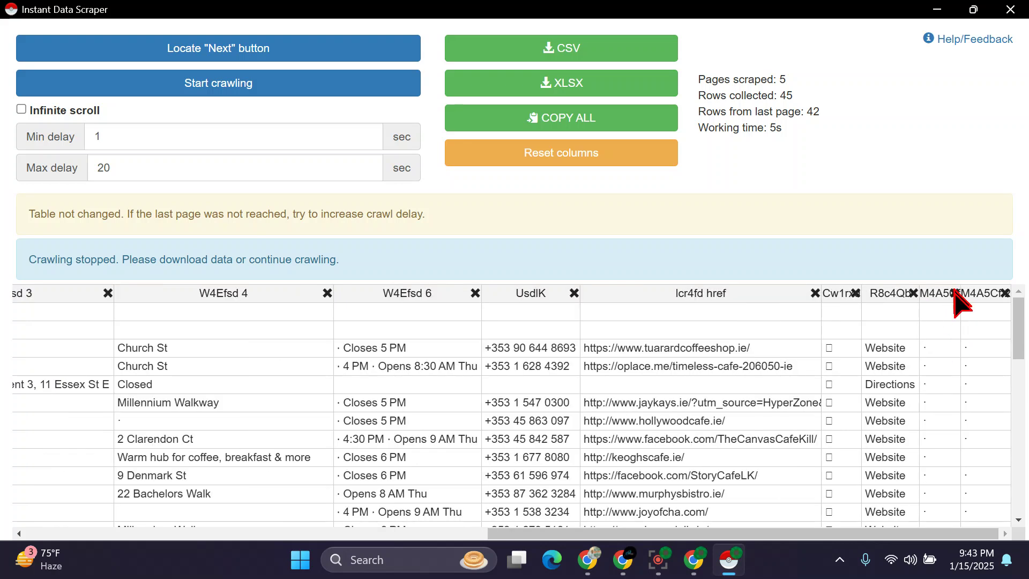
# Remove the two dot-separator columns at the table's end and the icon column following "lcr4fd href".
pyautogui.click(955, 293)
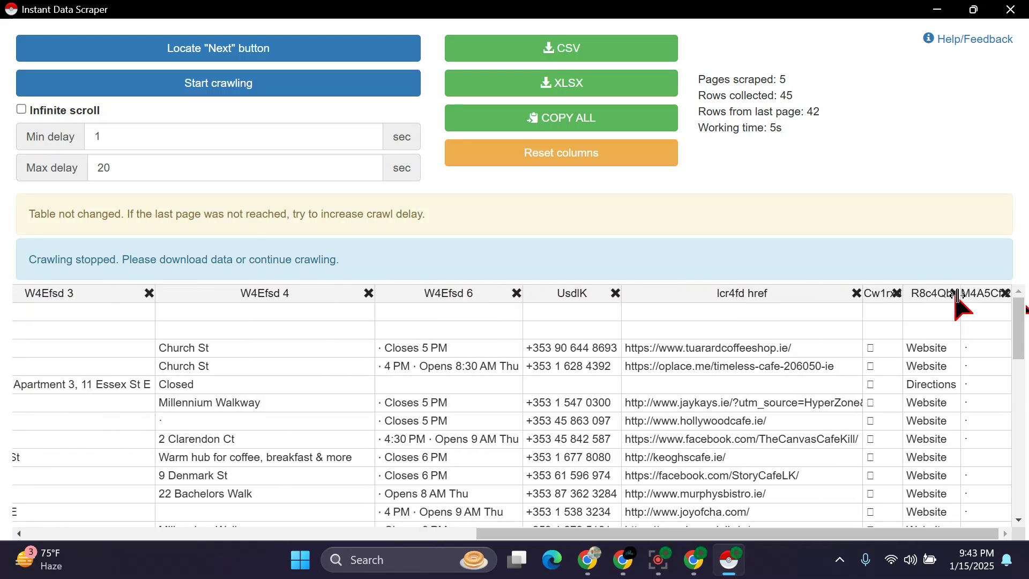
pyautogui.click(897, 292)
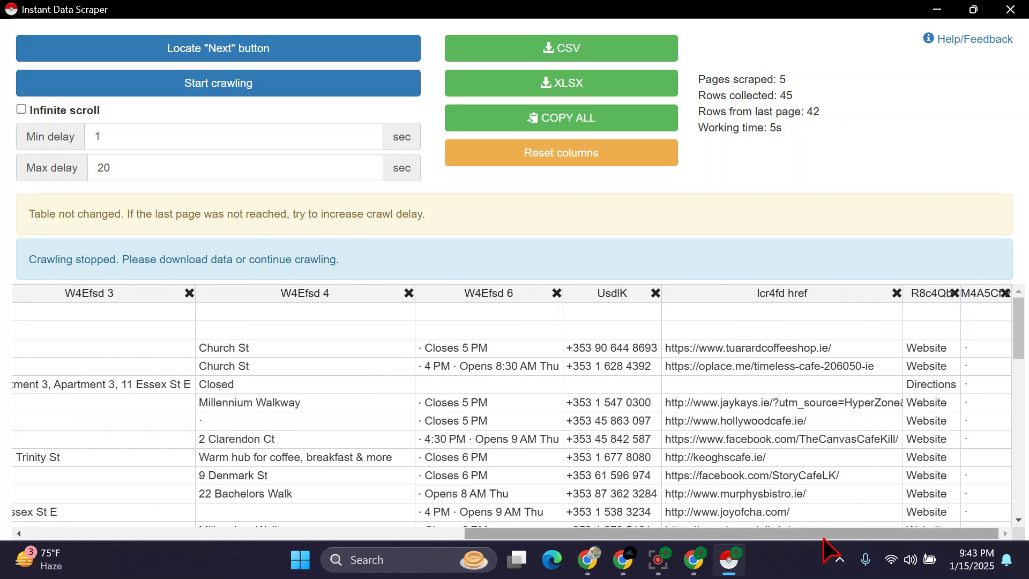
pyautogui.click(1005, 293)
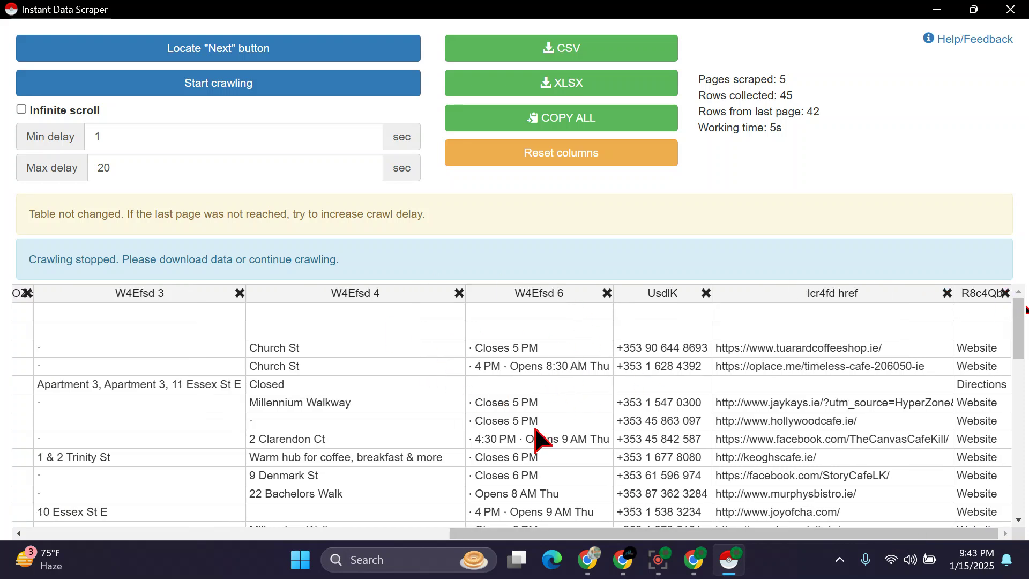
# Remove the closing-hours column "W4Efsd 6" and the narrow icon column just before "W4Efsd 3".
pyautogui.scroll(-3, 554, 413)
pyautogui.scroll(3, 550, 400)
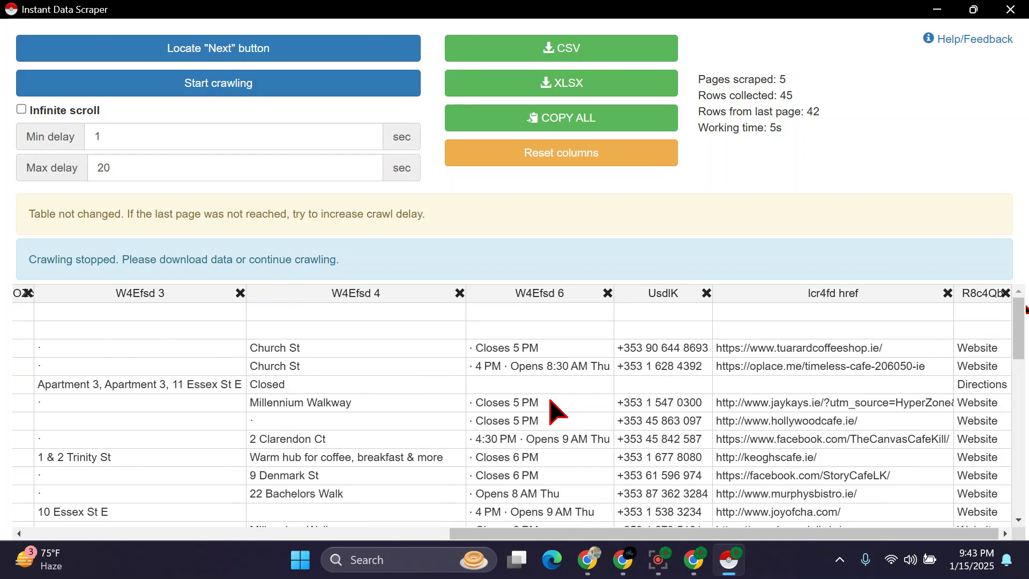
pyautogui.click(607, 294)
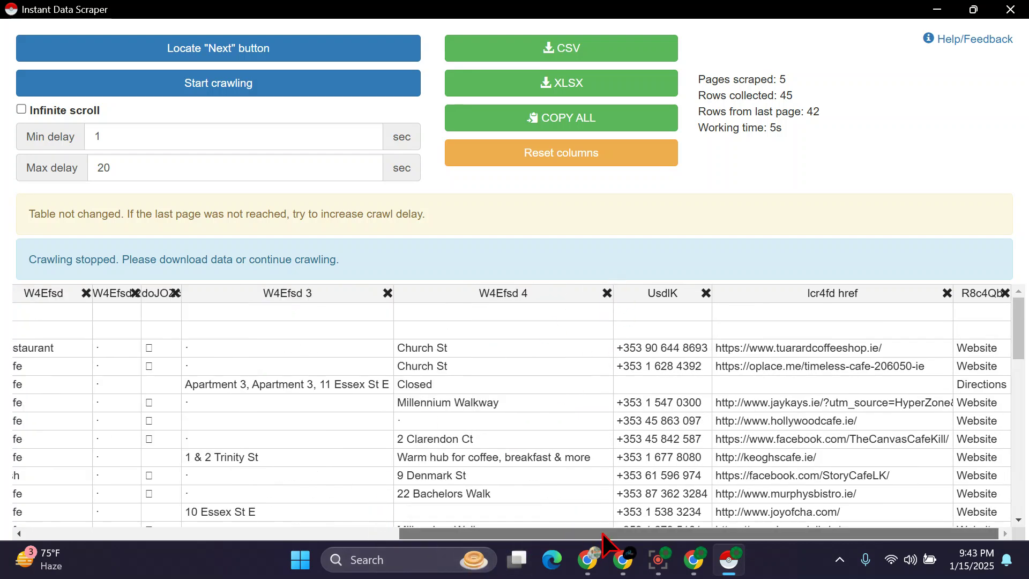
pyautogui.moveTo(603, 534); pyautogui.dragTo(444, 534)
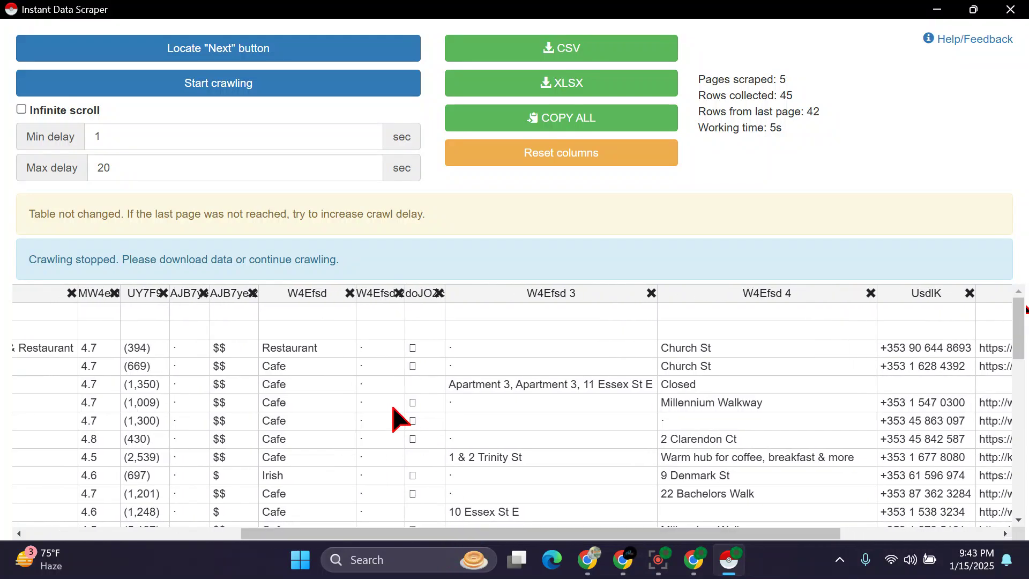
pyautogui.click(439, 293)
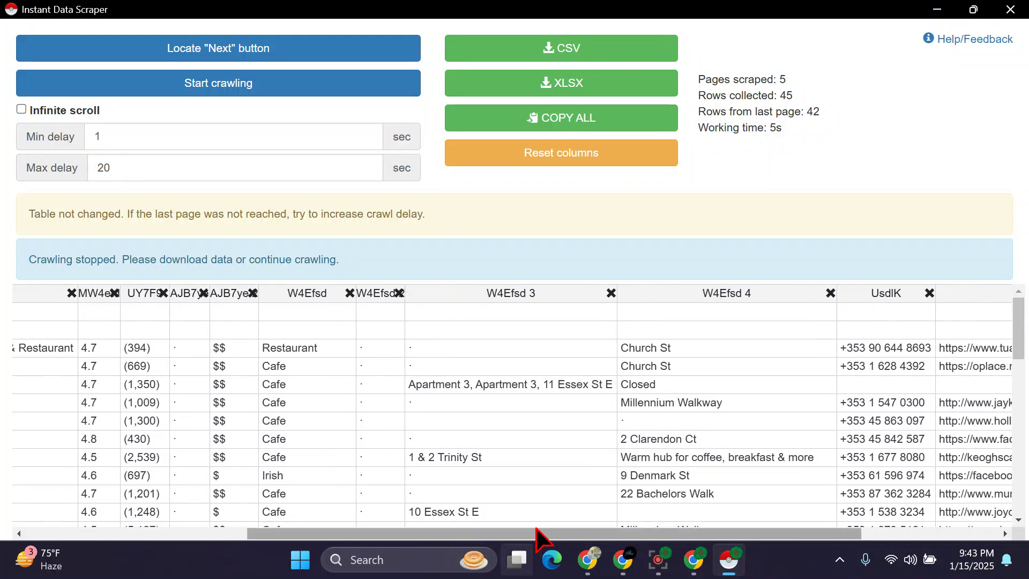
pyautogui.moveTo(524, 535); pyautogui.dragTo(394, 536)
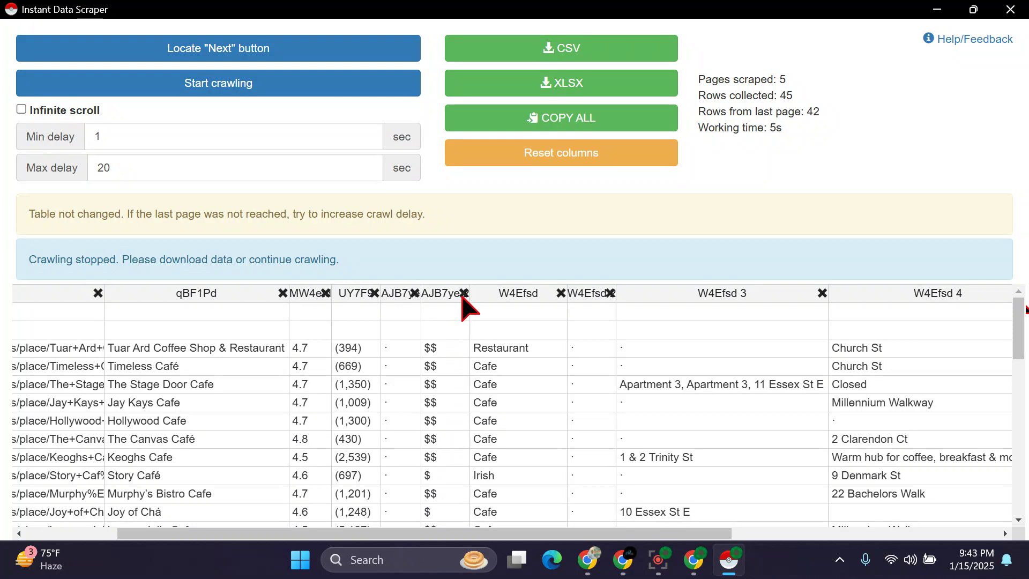
# Remove both AJB7ye columns and the UY7F9, W4Efsd 2 and hfpxzc href columns from the scraped table.
pyautogui.moveTo(419, 296); pyautogui.dragTo(417, 296)
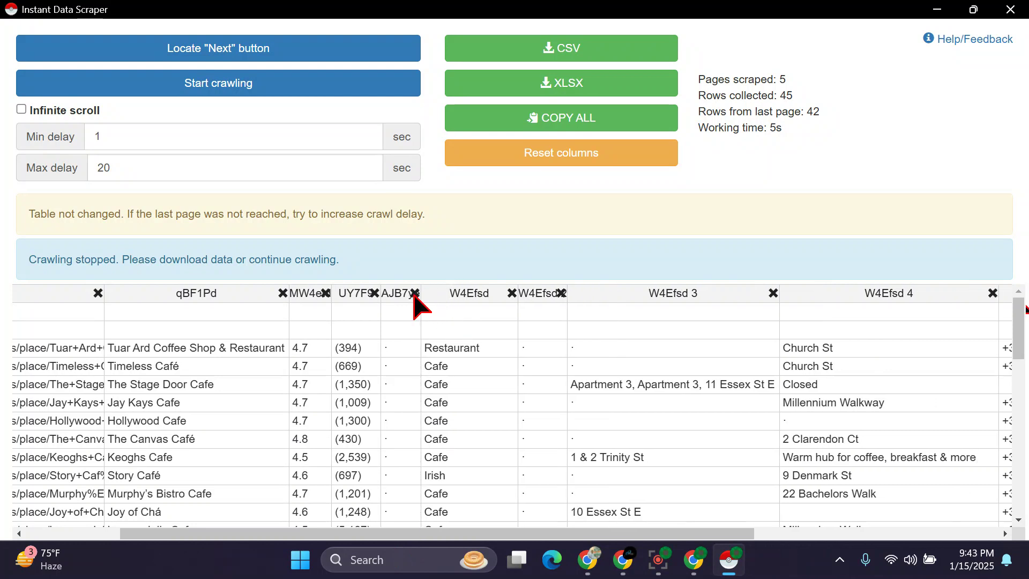
pyautogui.click(414, 293)
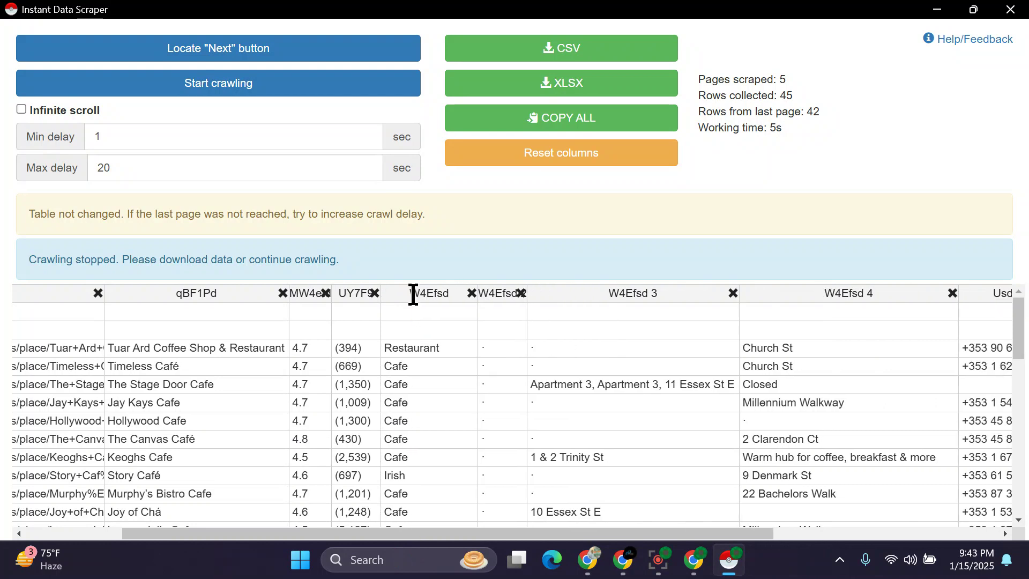
pyautogui.click(374, 293)
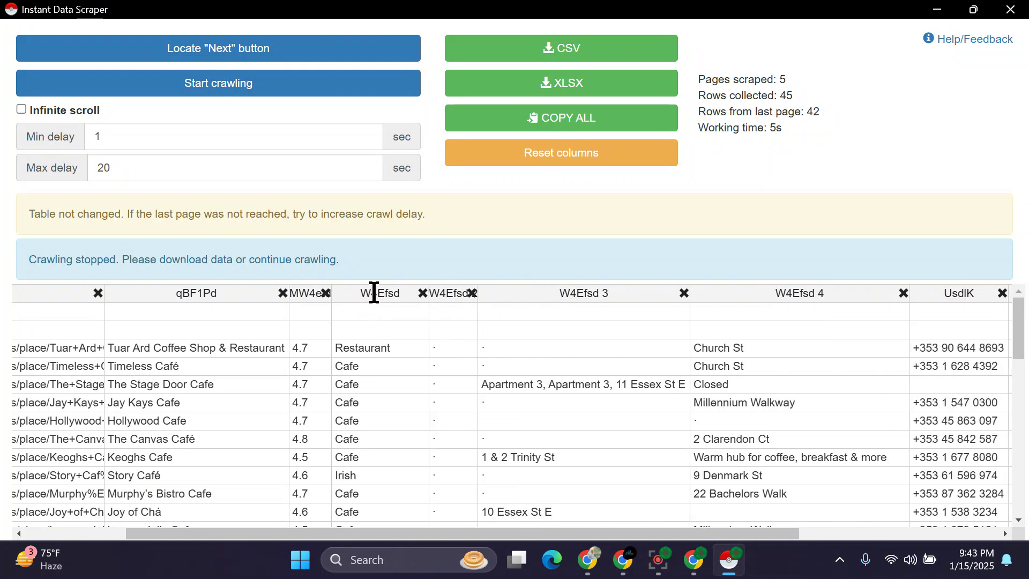
pyautogui.click(471, 294)
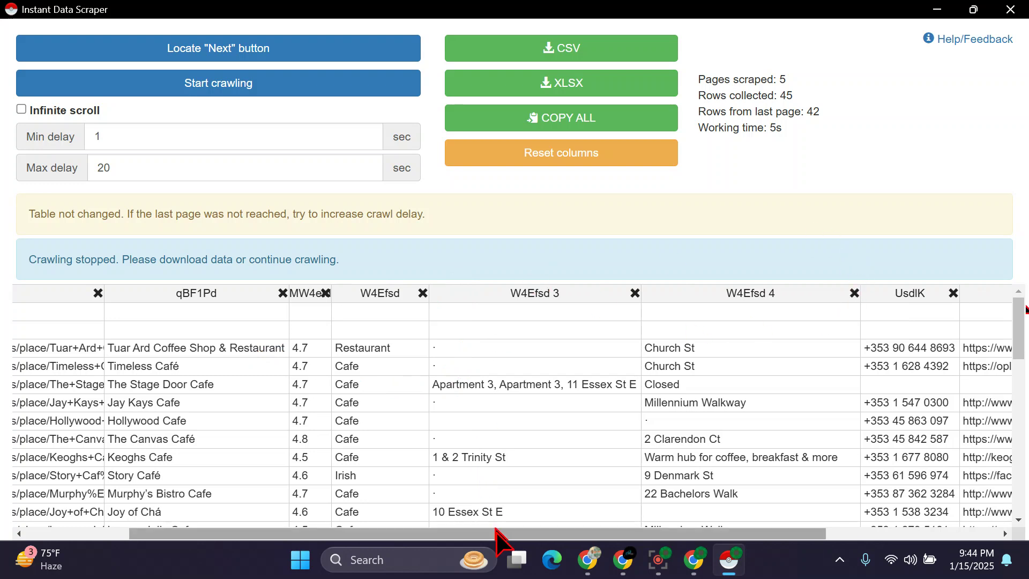
pyautogui.moveTo(502, 533); pyautogui.dragTo(298, 549)
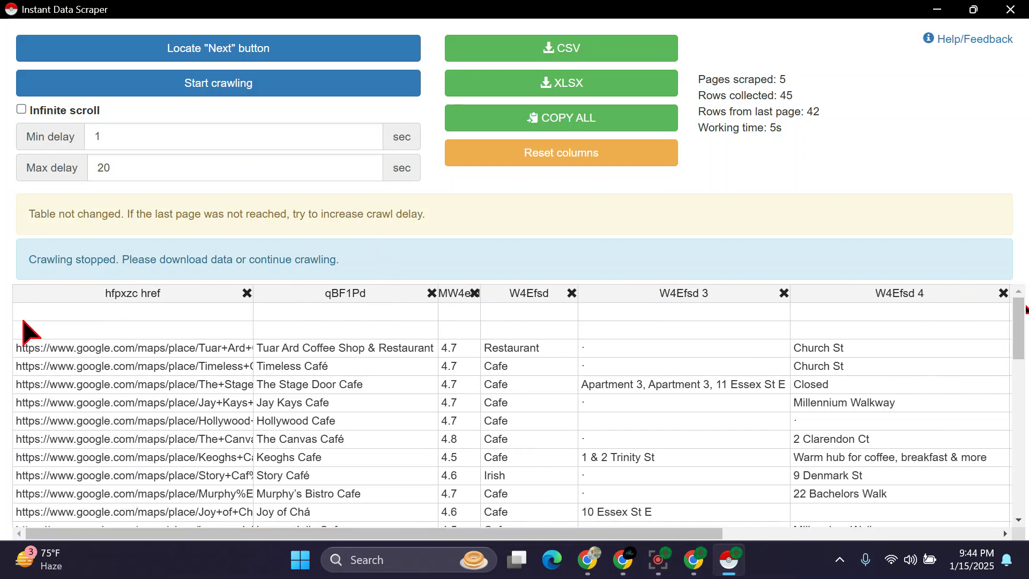
pyautogui.click(247, 293)
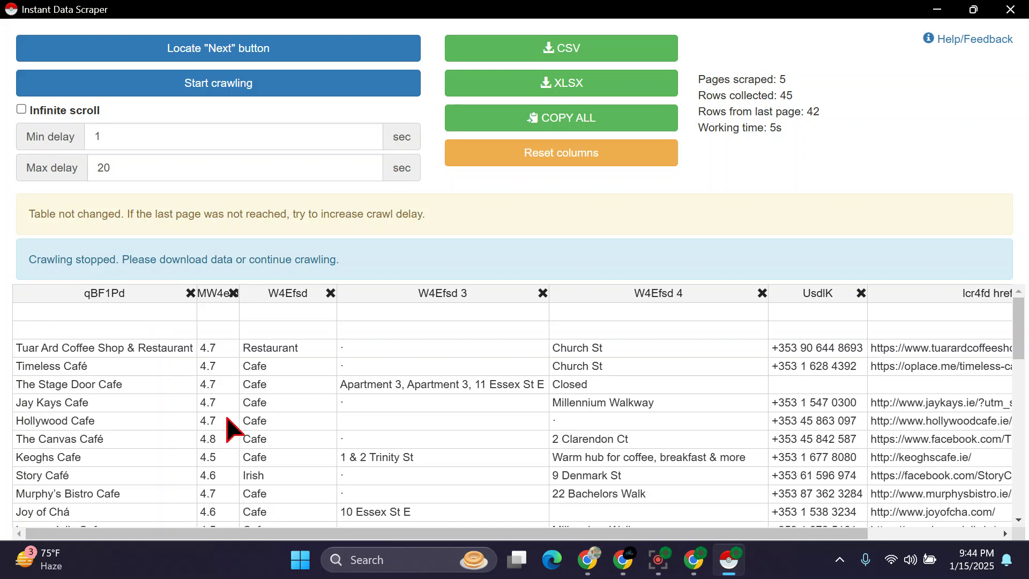
# Remove the W4Efsd 3 address column and the R8c4Qb website-label column from the scraped table.
pyautogui.scroll(-2, 291, 436)
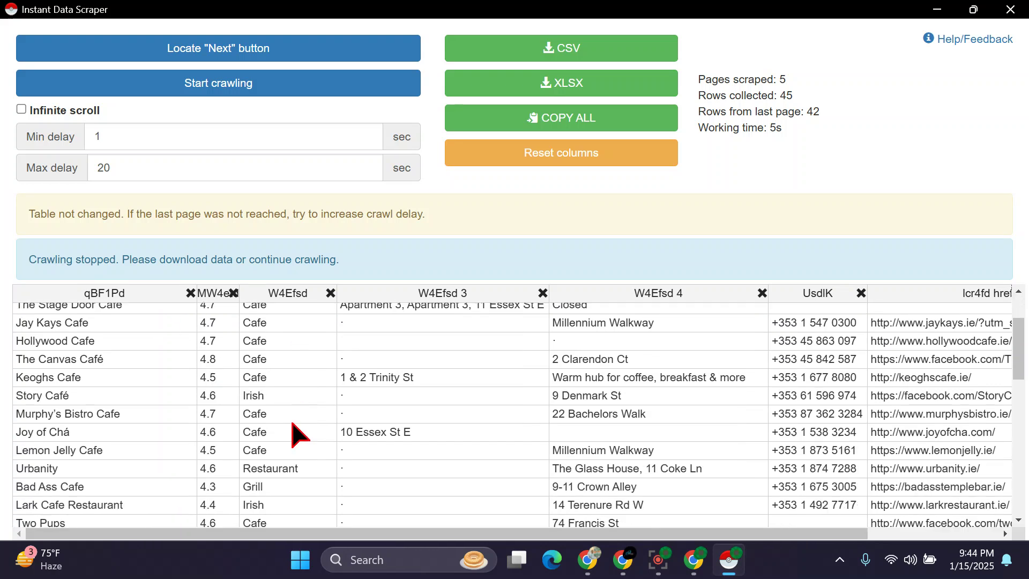
pyautogui.scroll(1, 289, 419)
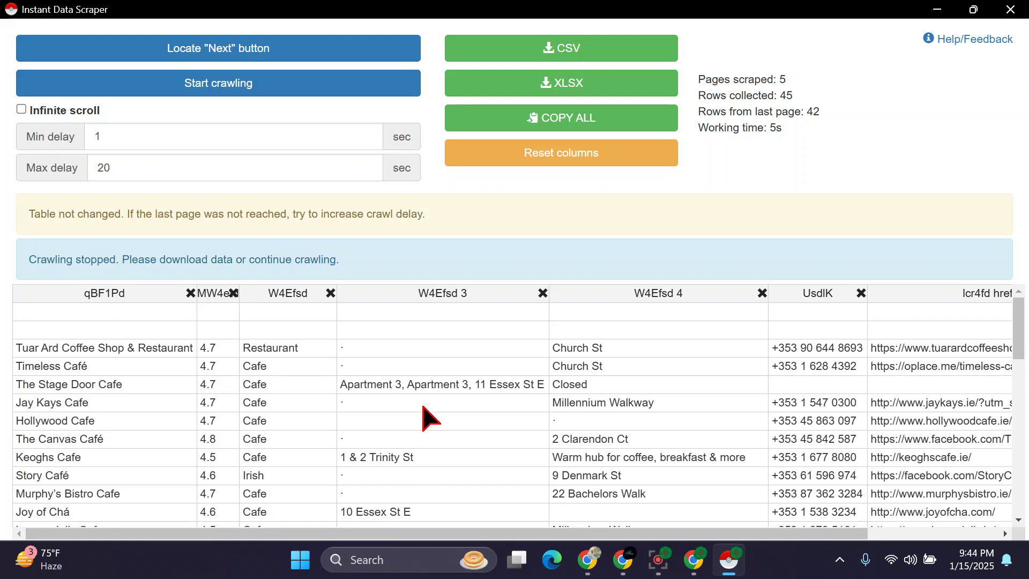
pyautogui.scroll(-10, 460, 449)
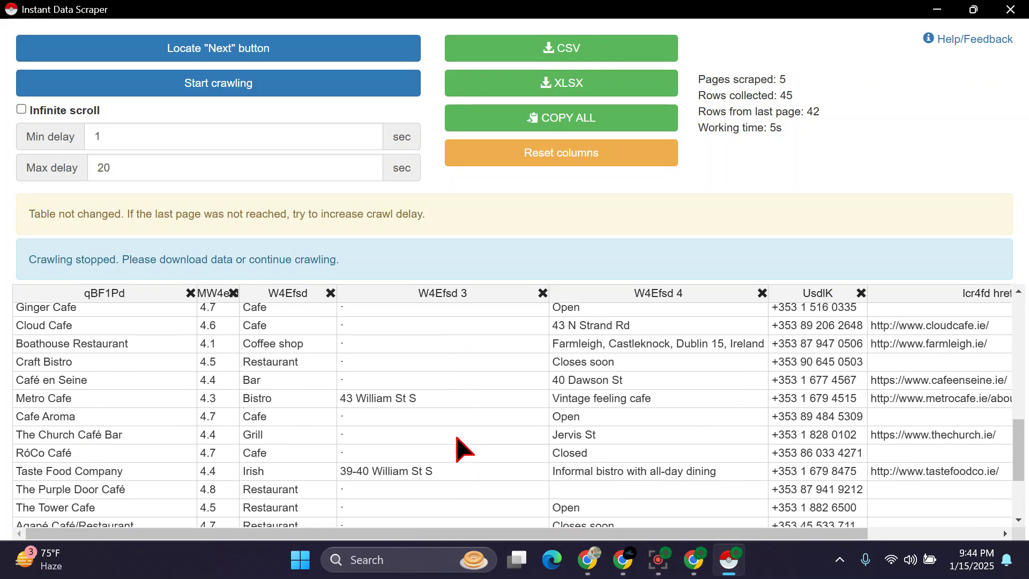
pyautogui.scroll(10, 460, 449)
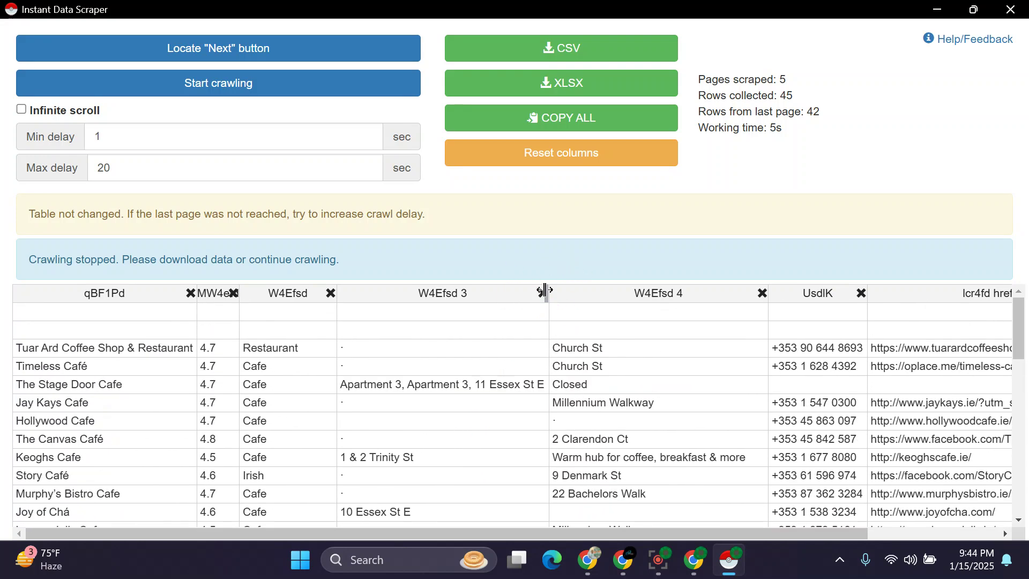
pyautogui.click(542, 293)
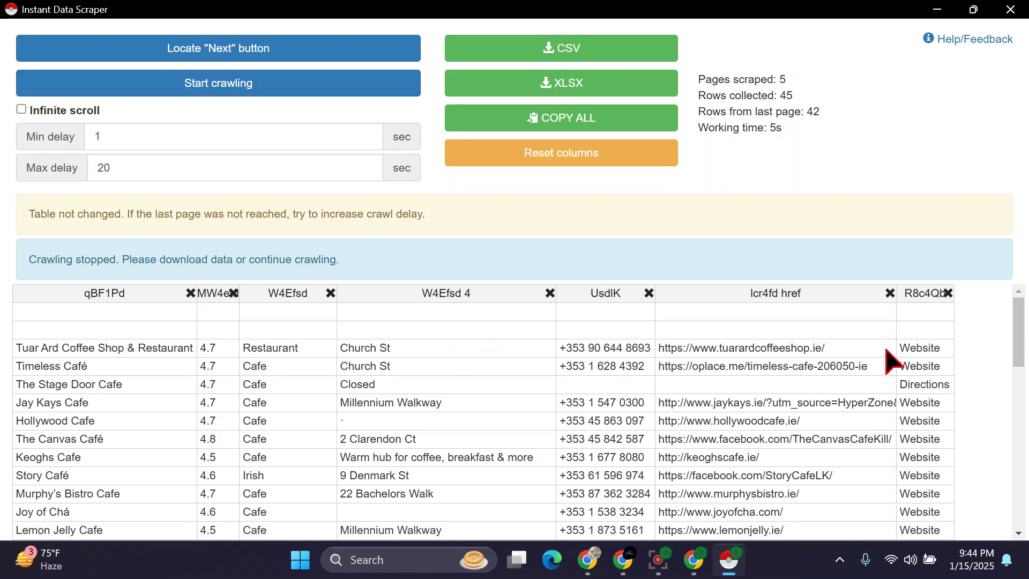
pyautogui.click(947, 293)
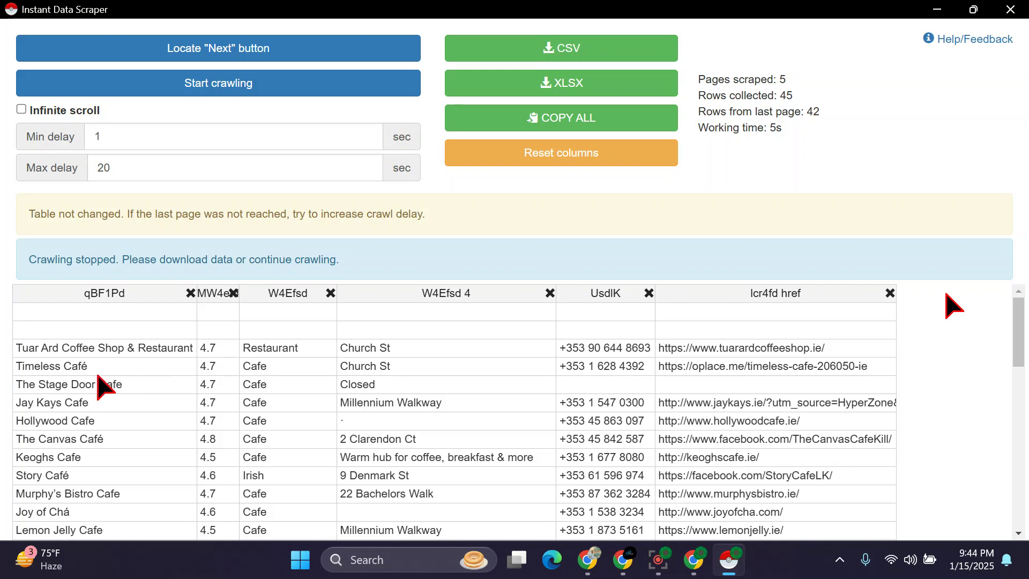
# Switch to the google map project document in Chrome and review the requested contact fields, business types, location and rating requirement.
pyautogui.click(694, 560)
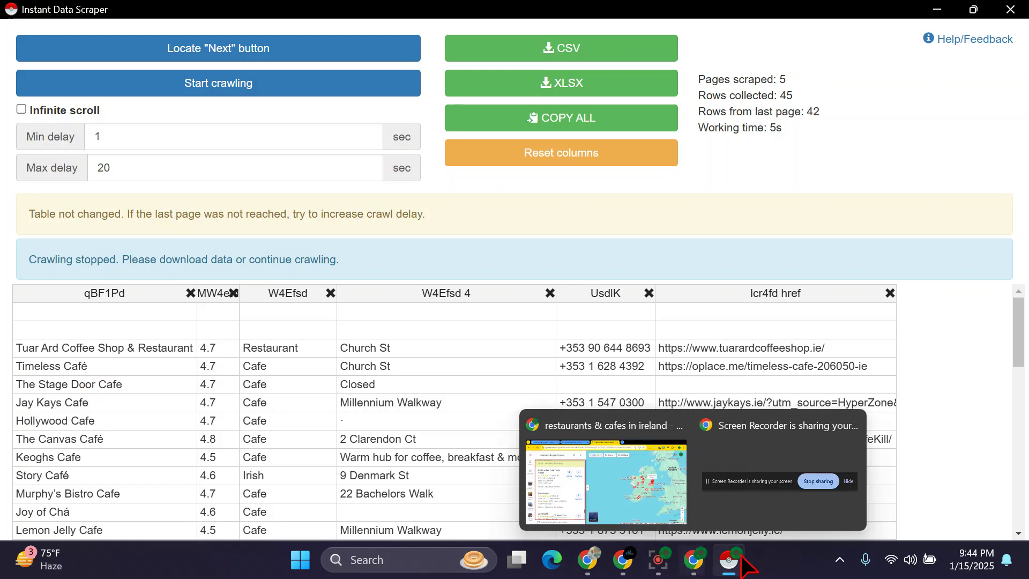
pyautogui.click(600, 485)
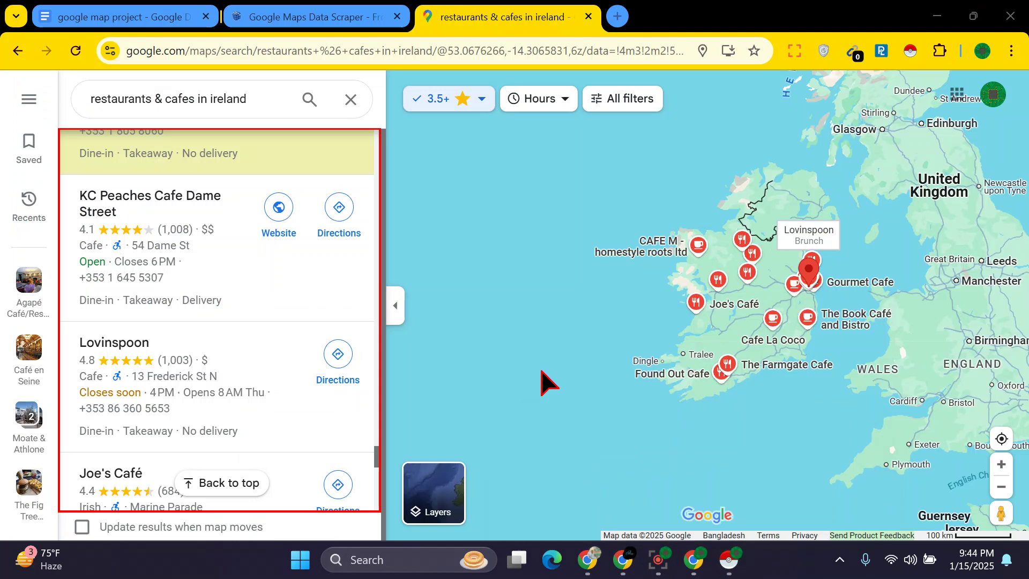
pyautogui.click(128, 15)
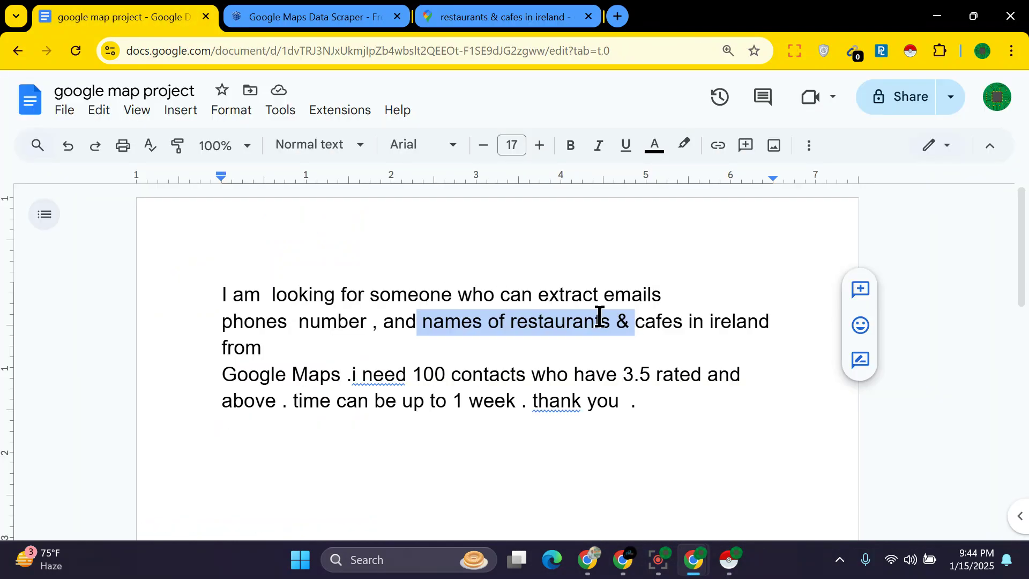
pyautogui.doubleClick(604, 294)
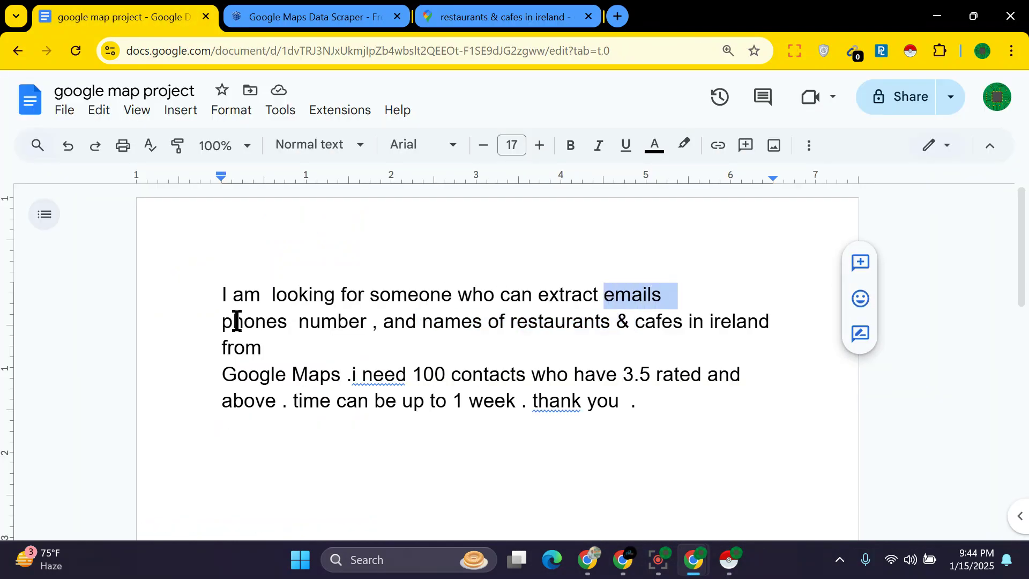
pyautogui.moveTo(223, 322); pyautogui.dragTo(361, 323)
pyautogui.moveTo(510, 322); pyautogui.dragTo(740, 316)
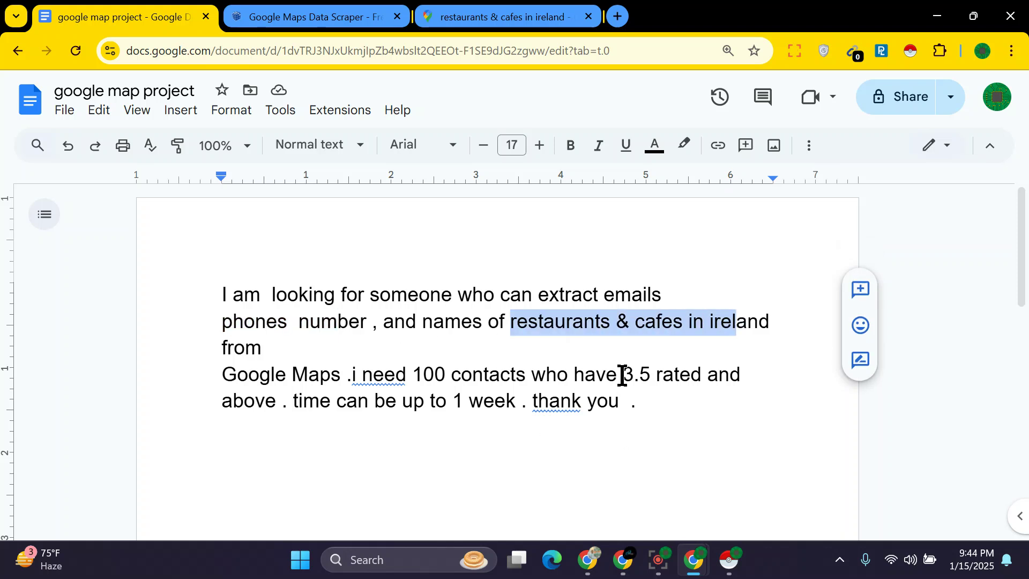
pyautogui.moveTo(622, 375); pyautogui.dragTo(752, 375)
# Return to Instant Data Scraper, check the ratings, and remove the W4Efsd business-category column.
pyautogui.click(730, 560)
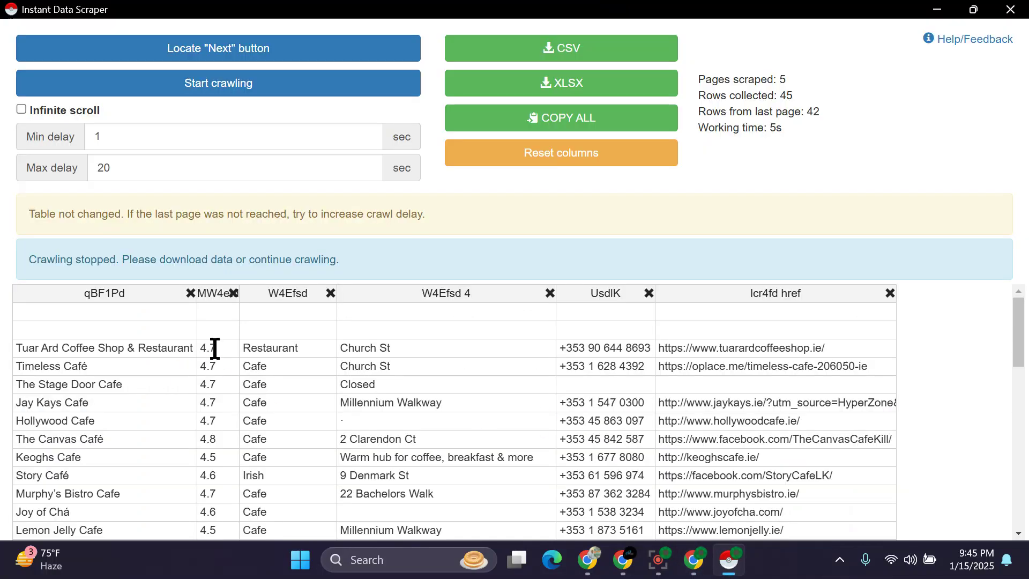
pyautogui.scroll(-1, 214, 399)
pyautogui.scroll(-2, 214, 399)
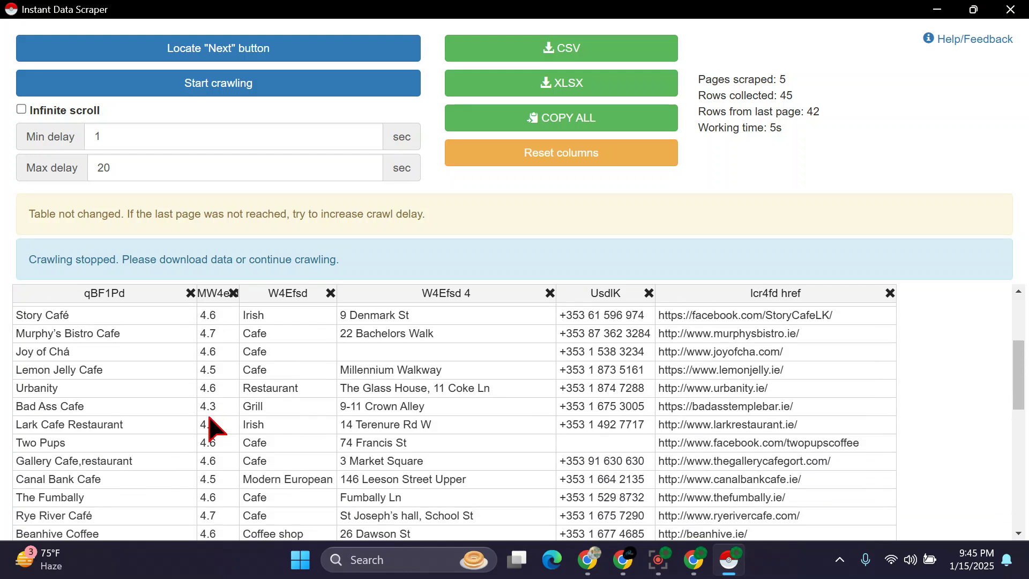
pyautogui.scroll(4, 207, 421)
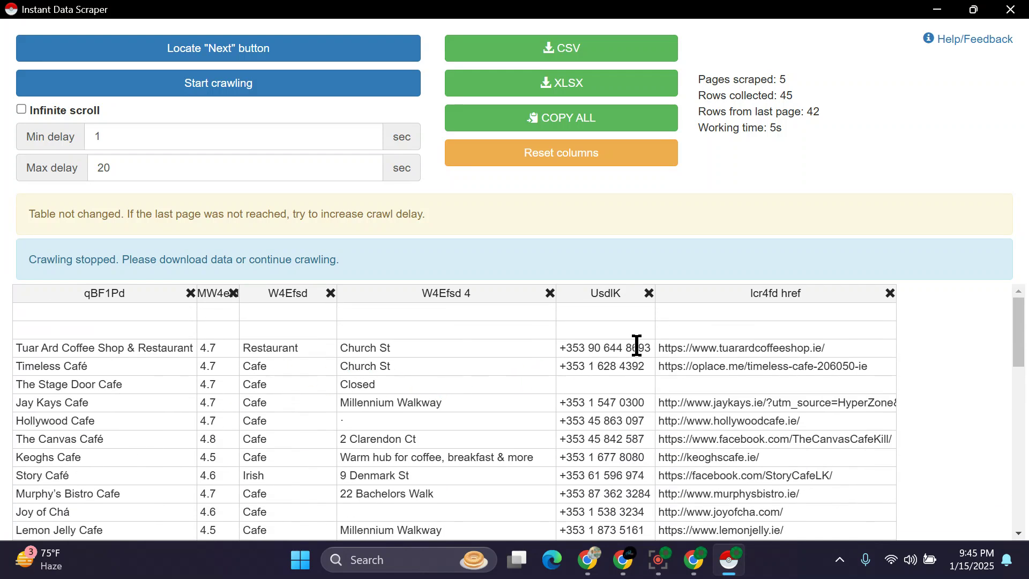
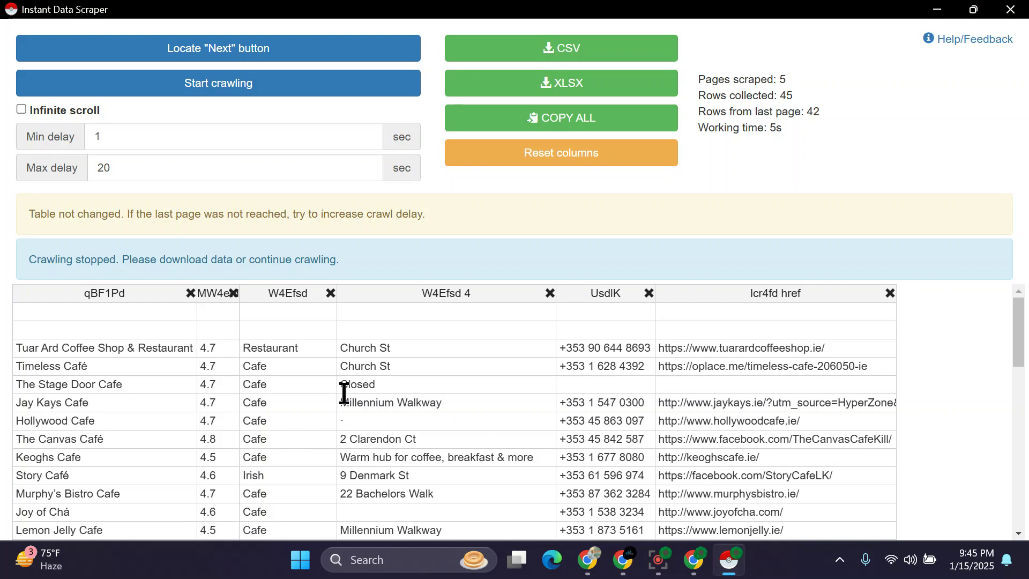
pyautogui.click(331, 294)
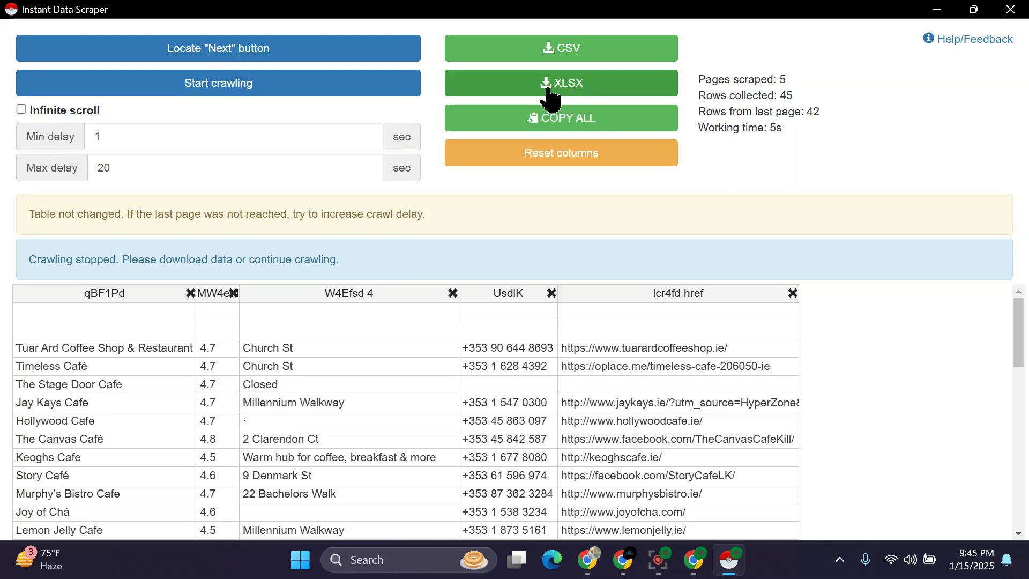
# Export the cleaned table as XLSX and open the downloaded google.xlsx file from Chrome.
pyautogui.click(579, 89)
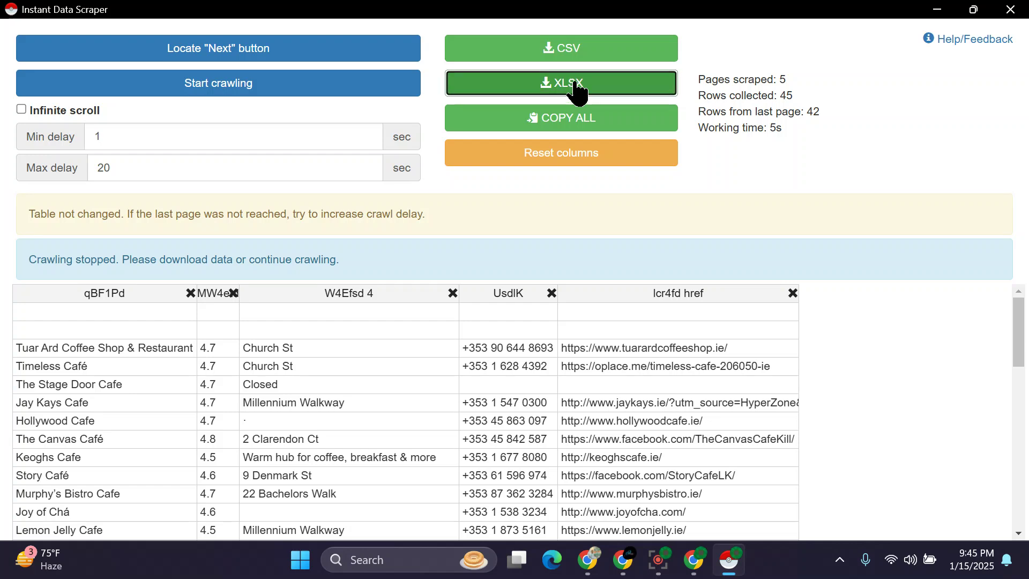
pyautogui.click(975, 10)
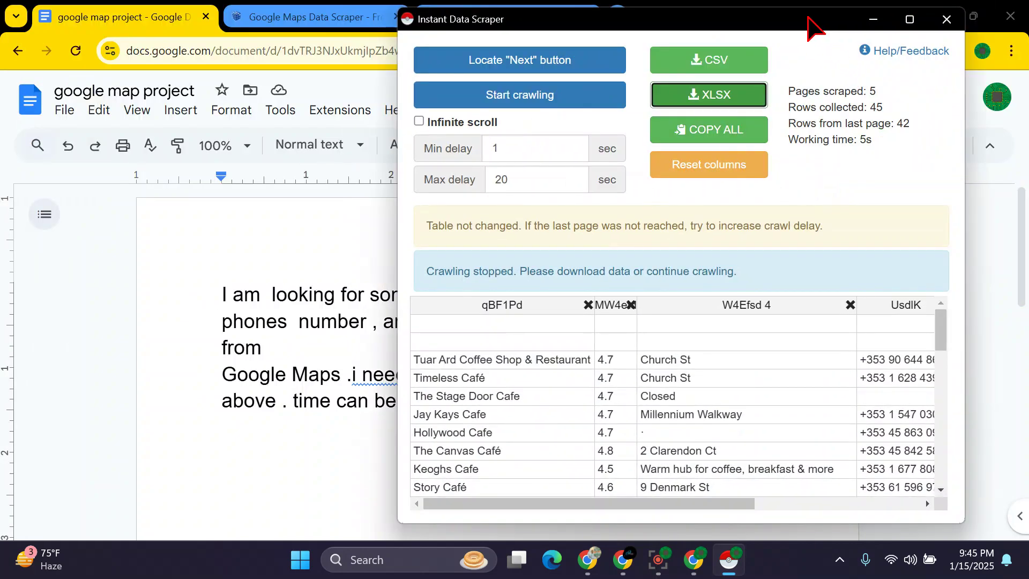
pyautogui.moveTo(811, 24); pyautogui.dragTo(593, 126)
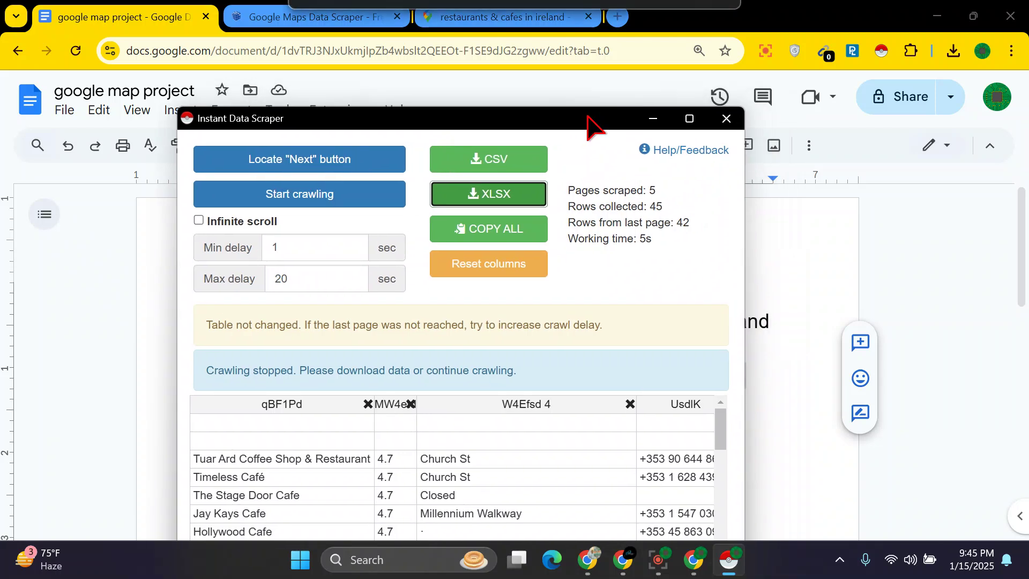
pyautogui.click(953, 52)
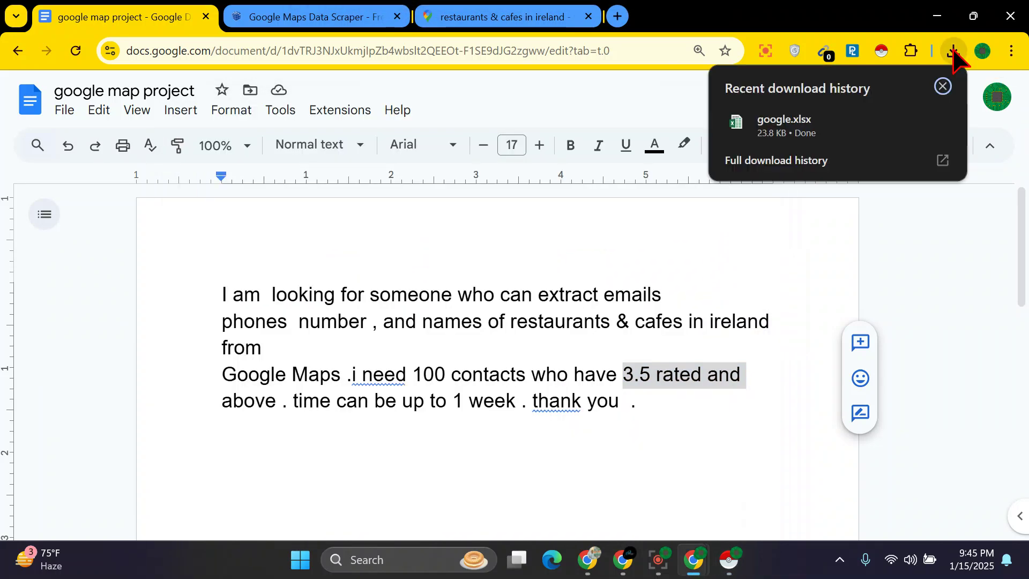
pyautogui.click(780, 129)
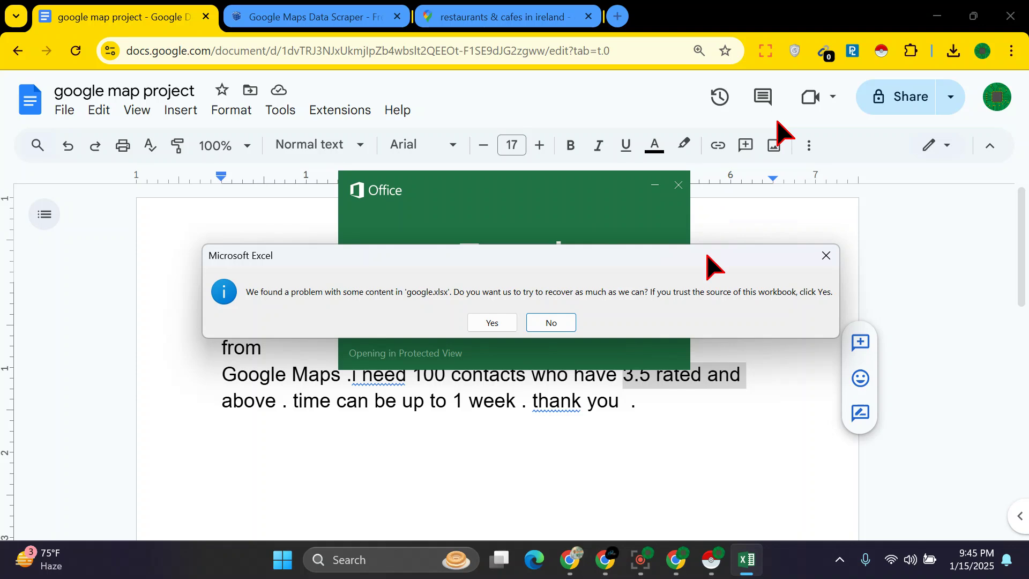
# Recover the google.xlsx content in Excel and enable editing, dismissing the activation and repair dialogs.
pyautogui.click(503, 323)
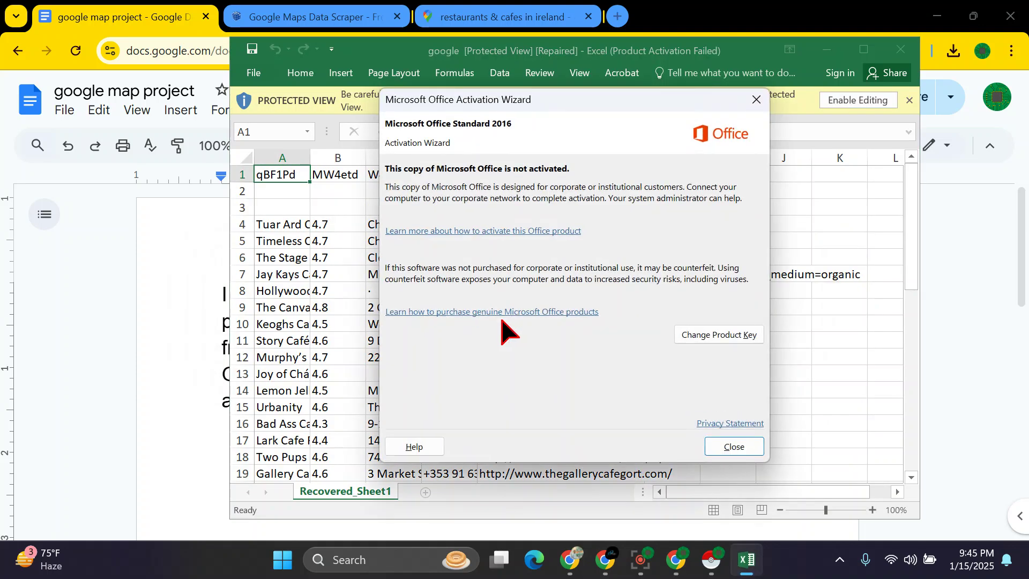
pyautogui.click(753, 449)
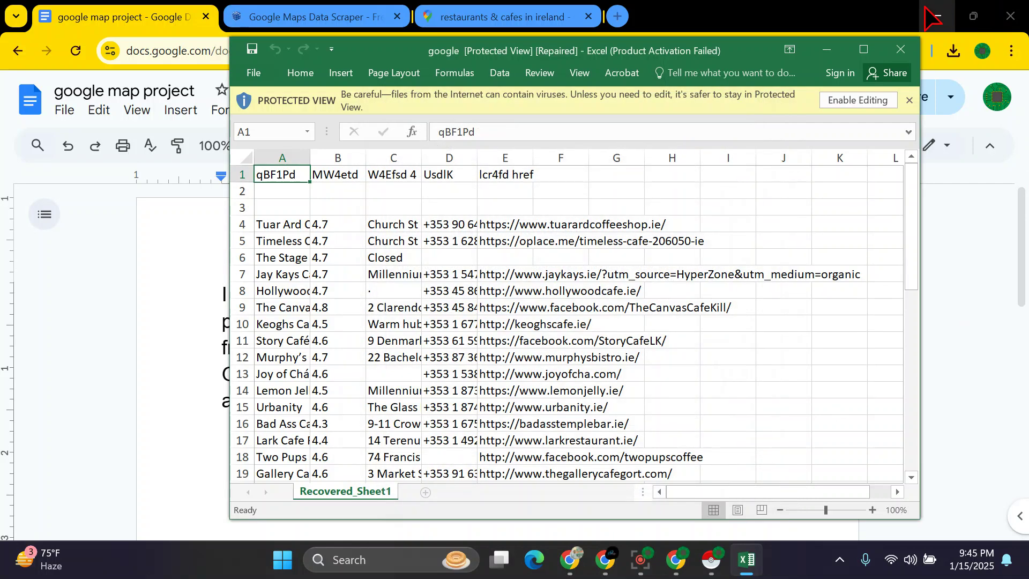
pyautogui.click(863, 49)
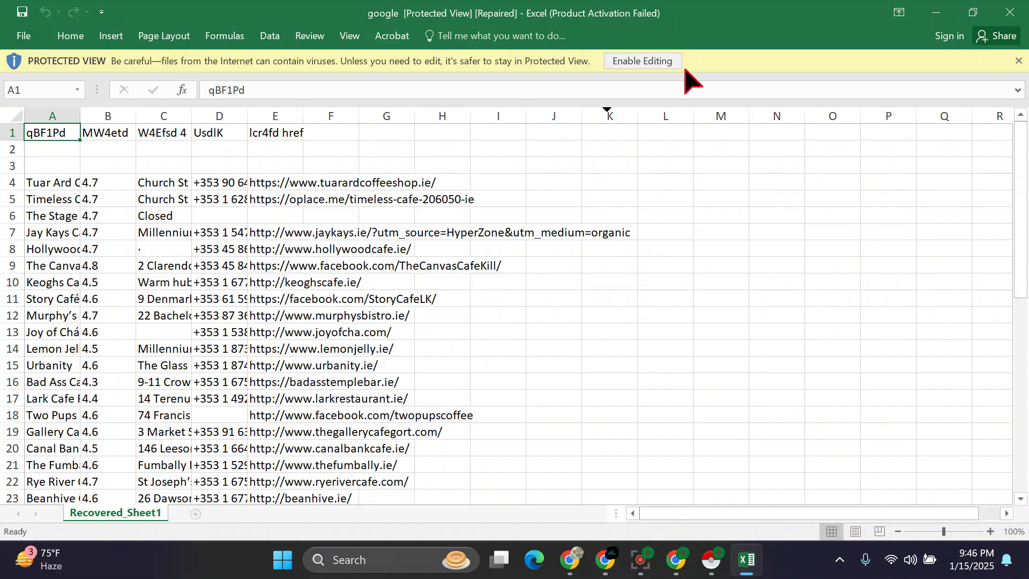
pyautogui.click(653, 62)
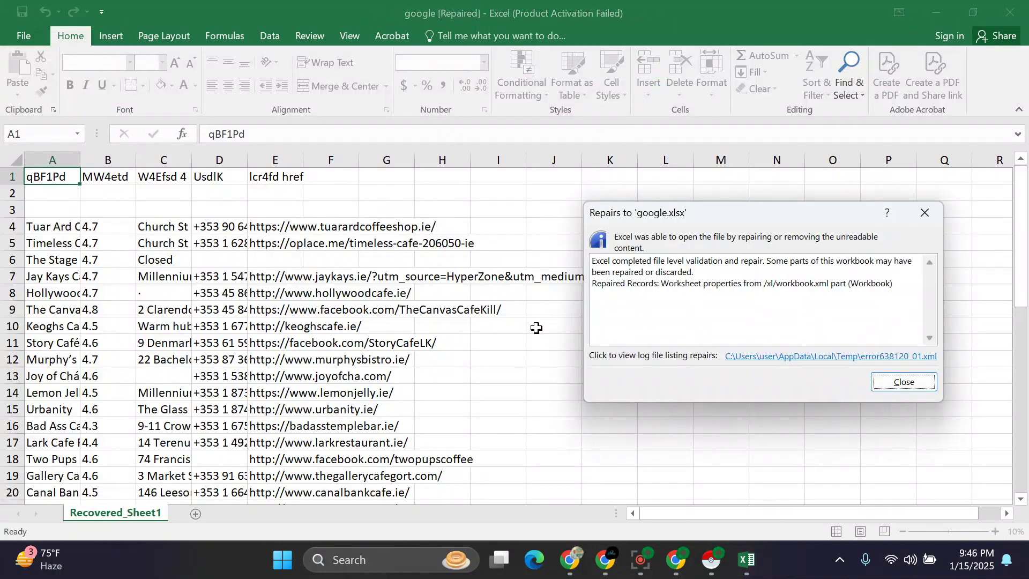
pyautogui.click(904, 382)
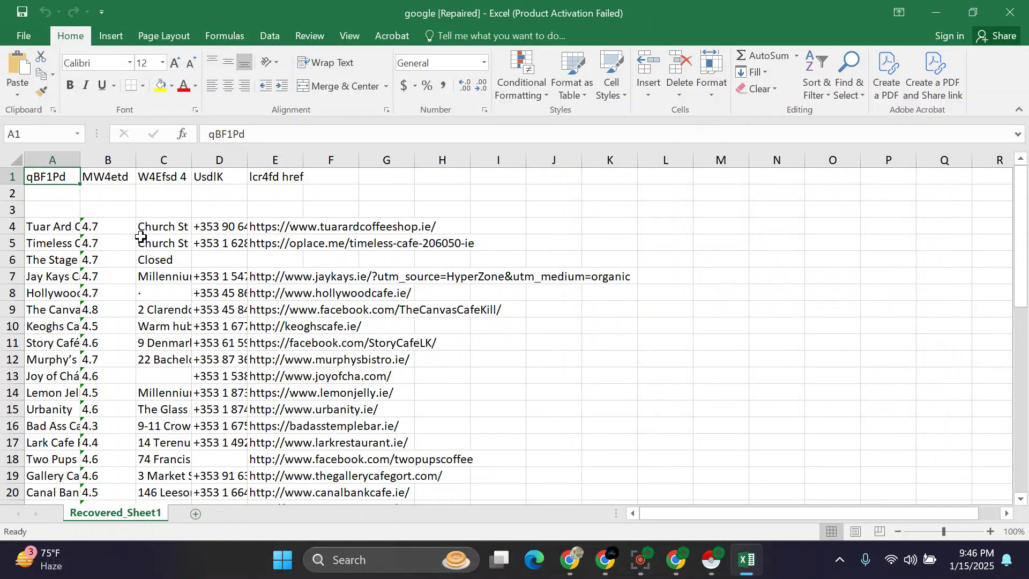
# Clear the qBF1Pd heading from cell A1.
pyautogui.click(254, 209)
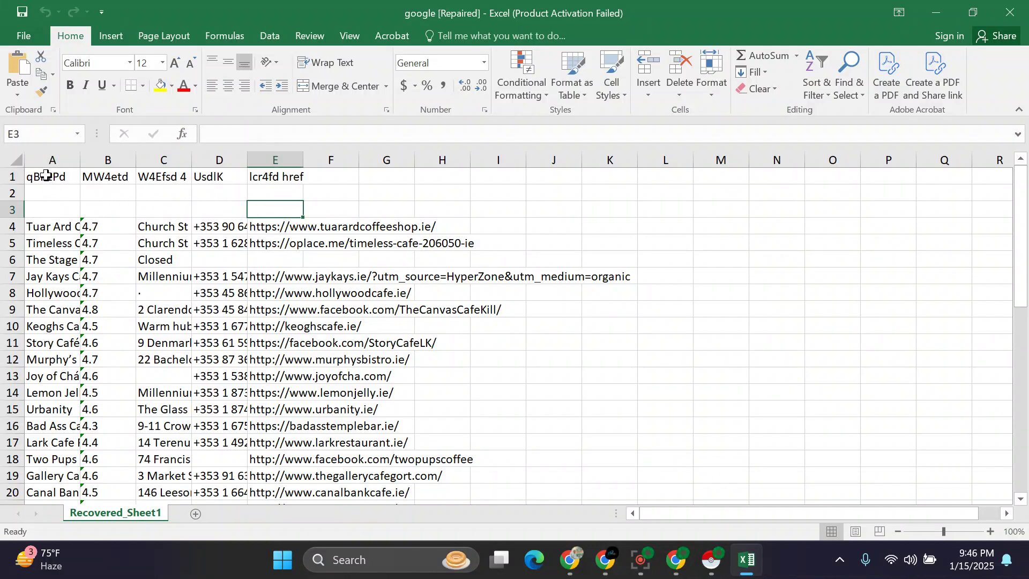
pyautogui.moveTo(46, 175); pyautogui.dragTo(271, 178)
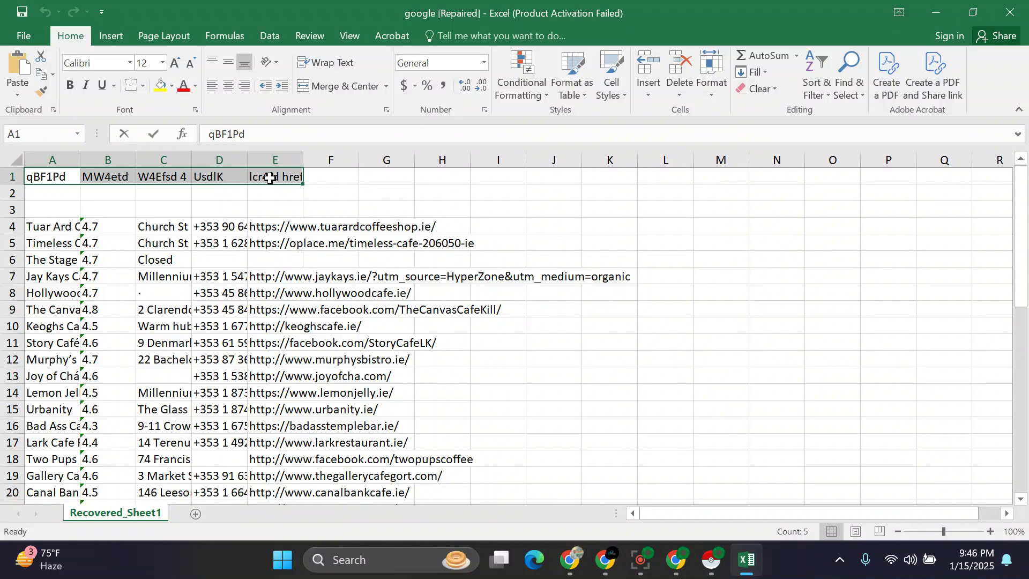
pyautogui.press('BackSpace')
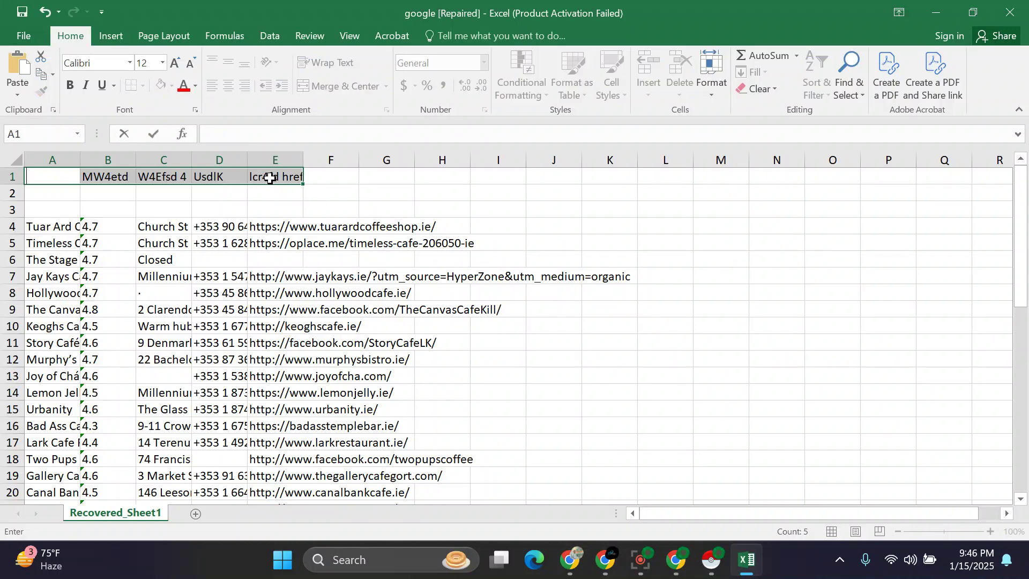
pyautogui.click(271, 177)
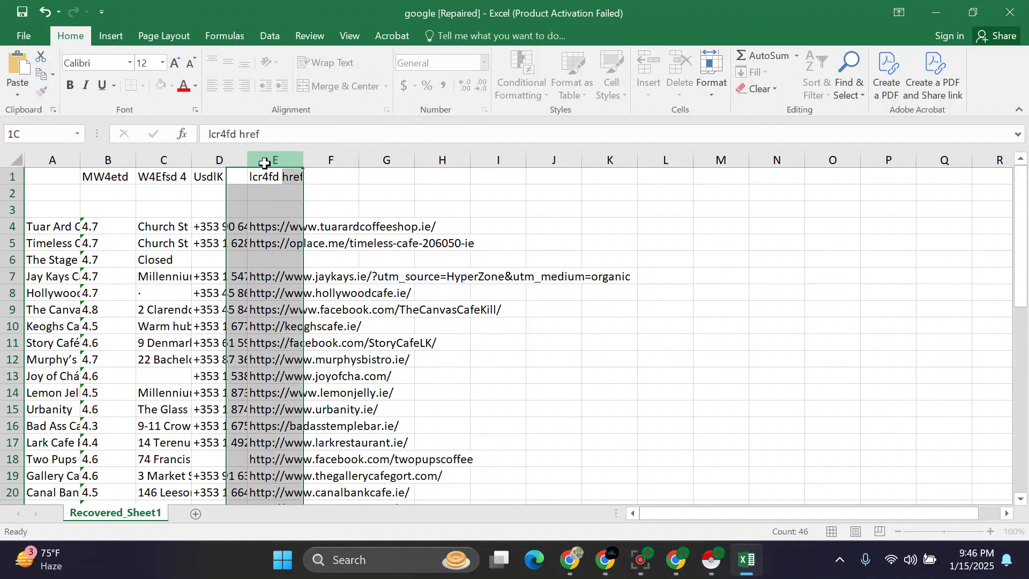
pyautogui.doubleClick(292, 178)
pyautogui.doubleClick(291, 181)
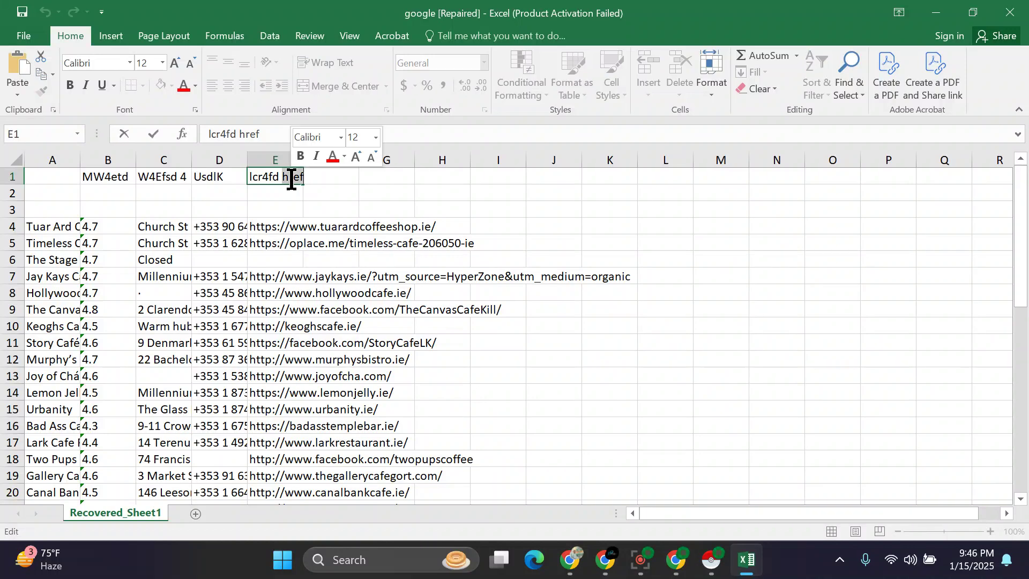
pyautogui.click(279, 177)
pyautogui.doubleClick(279, 178)
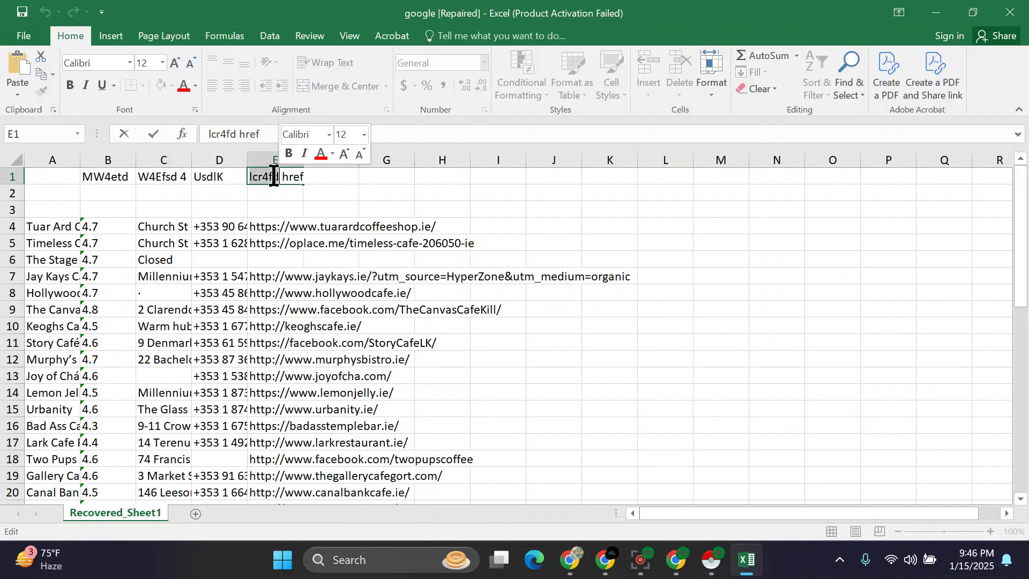
# Clear the headings MW4etd, W4Efsd 4 and UsdlK from cells B1, C1 and D1.
pyautogui.doubleClick(117, 175)
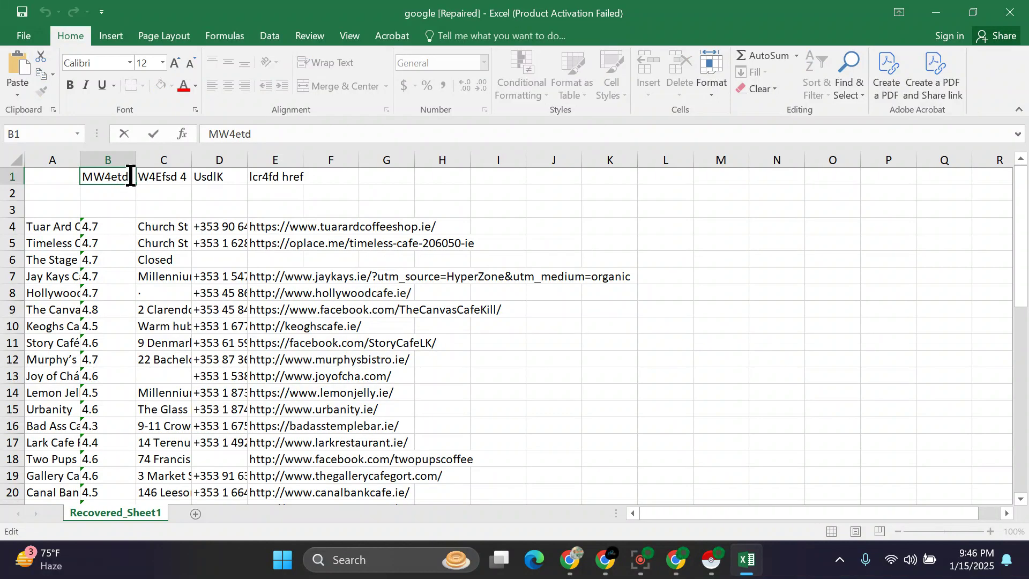
pyautogui.moveTo(125, 178); pyautogui.dragTo(63, 168)
pyautogui.press('BackSpace')
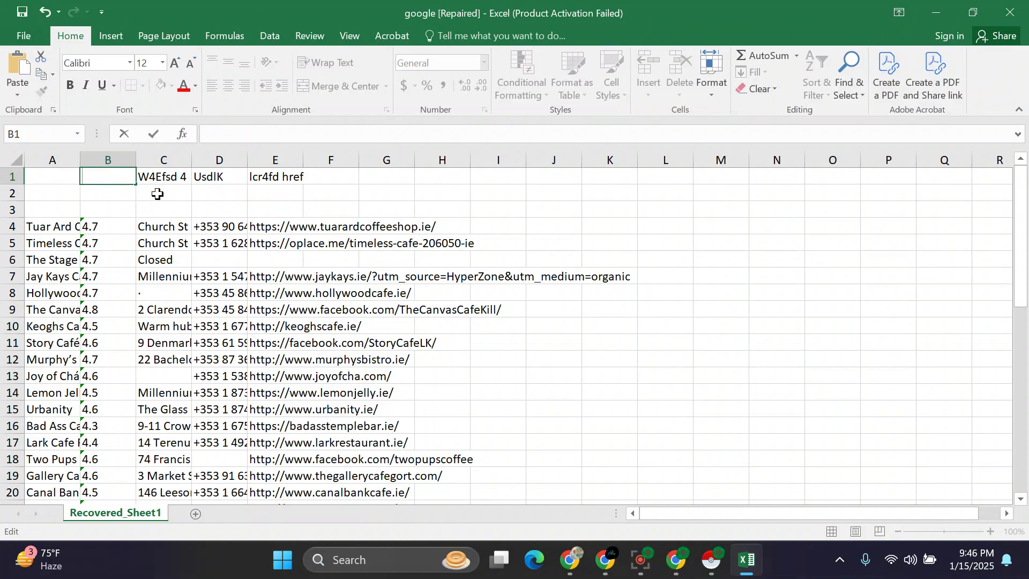
pyautogui.doubleClick(174, 178)
pyautogui.moveTo(187, 178); pyautogui.dragTo(121, 178)
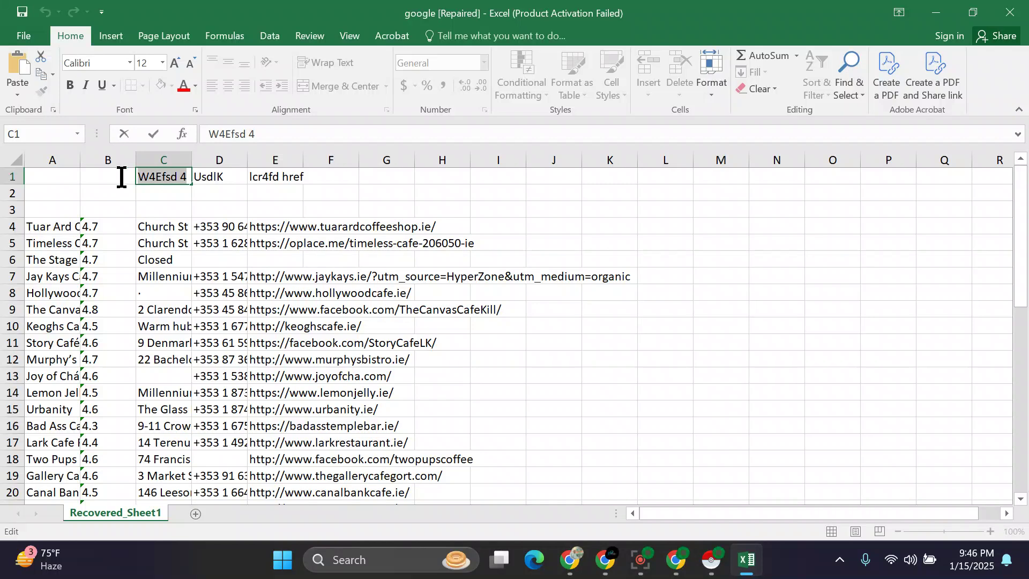
pyautogui.press('BackSpace')
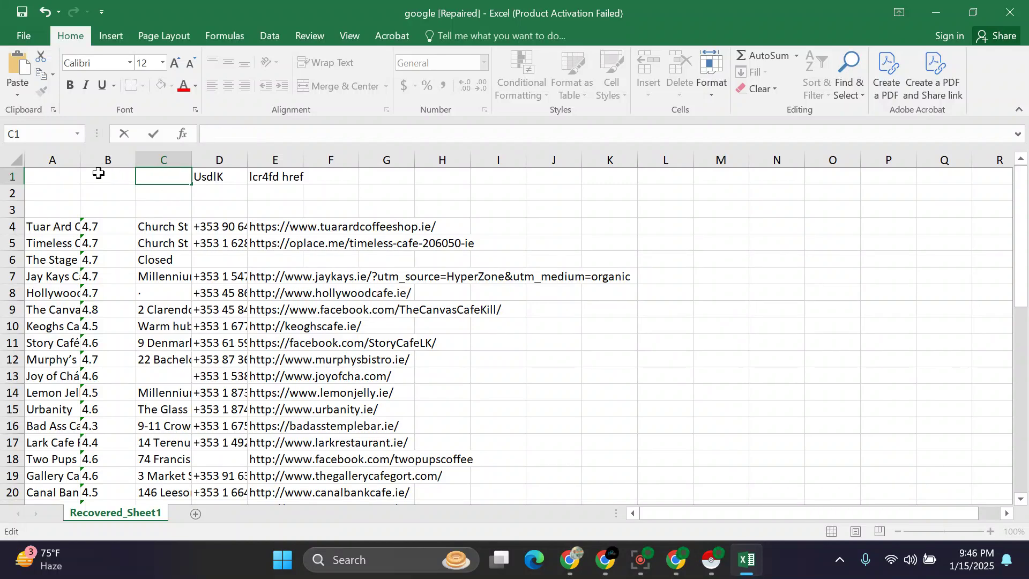
pyautogui.doubleClick(214, 177)
pyautogui.moveTo(224, 179); pyautogui.dragTo(184, 169)
pyautogui.press('BackSpace')
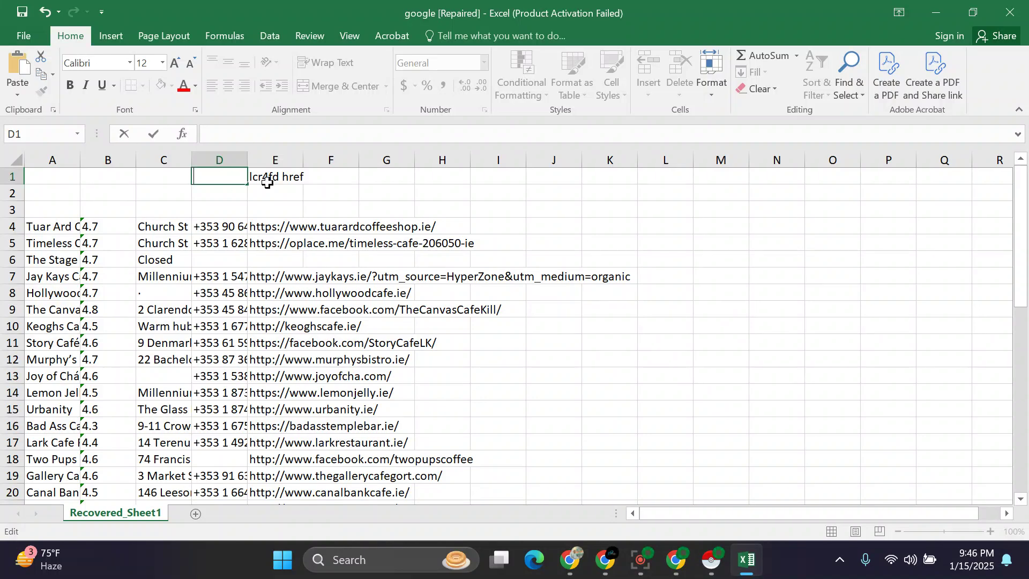
# Clear the whole lcr4fd href heading from cell E1.
pyautogui.doubleClick(289, 177)
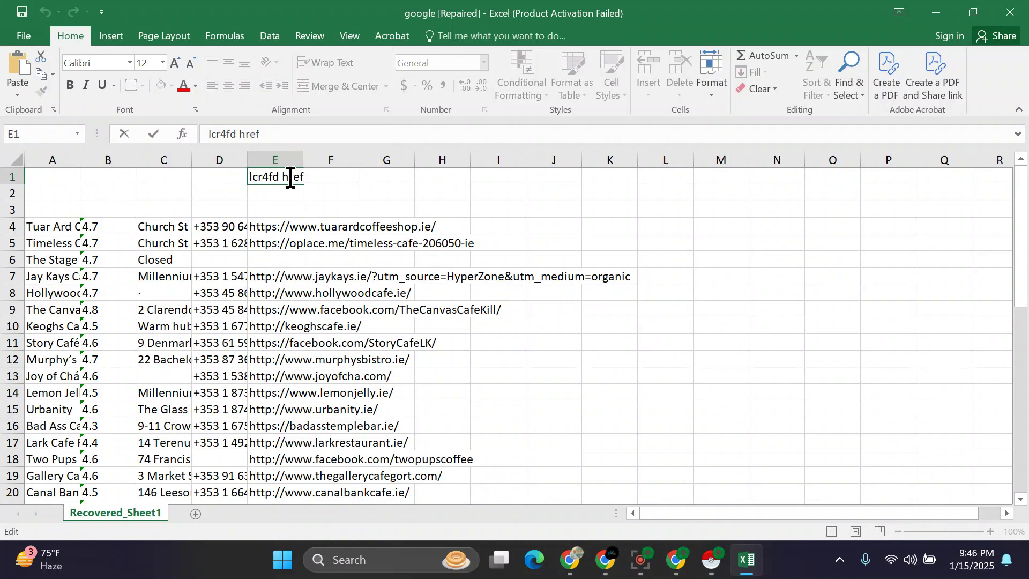
pyautogui.moveTo(290, 176); pyautogui.dragTo(262, 179)
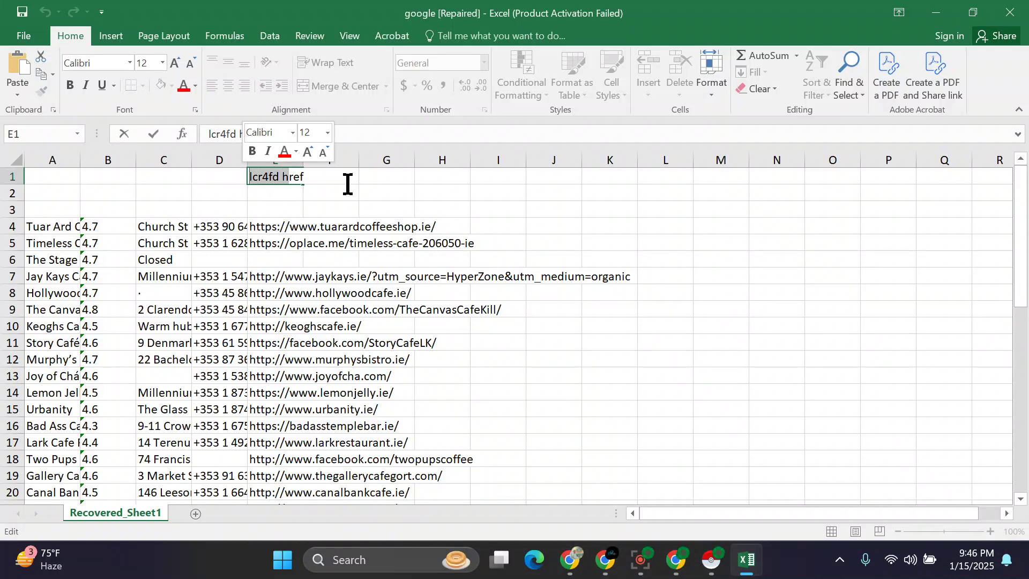
pyautogui.press('BackSpace')
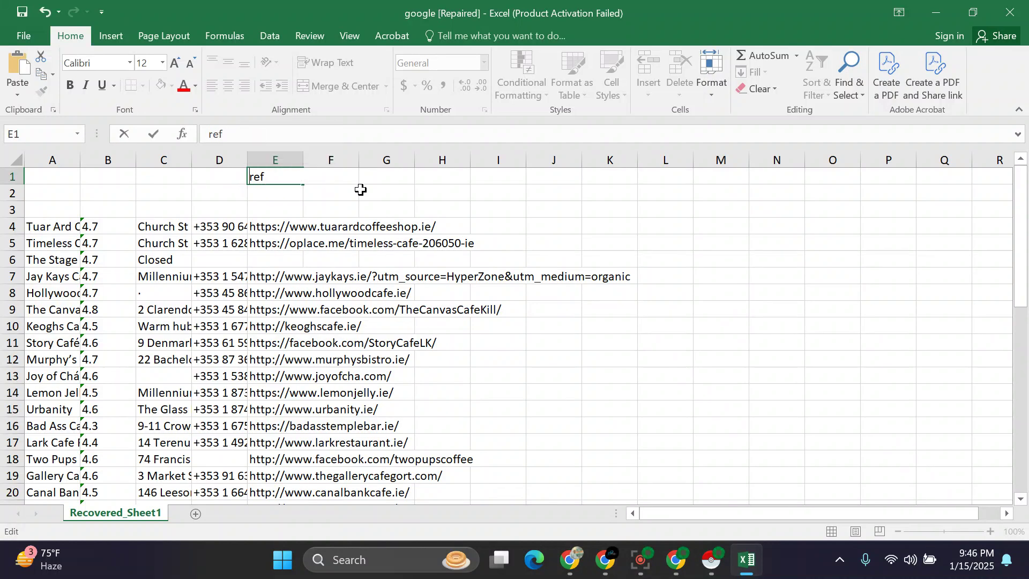
pyautogui.doubleClick(292, 176)
pyautogui.press('BackSpace')
pyautogui.click(745, 322)
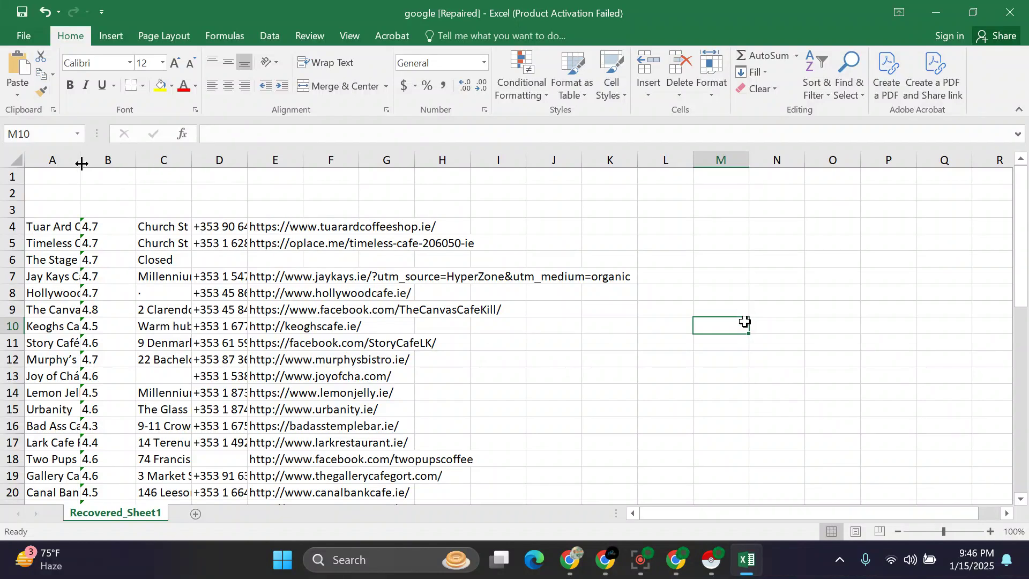
# Widen columns A through E so the names, ratings, addresses, phone numbers and website links are easier to read.
pyautogui.moveTo(81, 156); pyautogui.dragTo(593, 162)
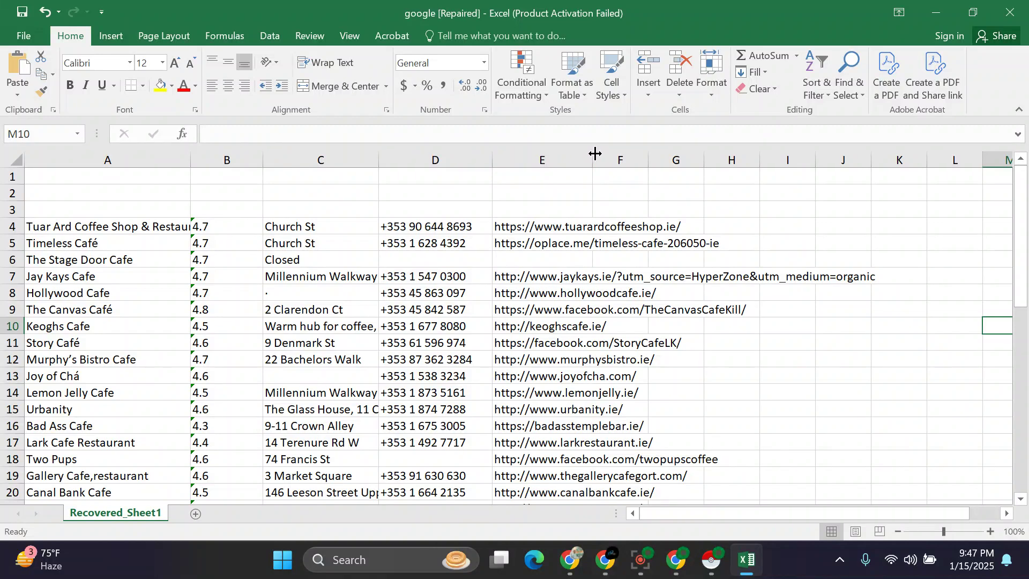
pyautogui.moveTo(595, 154); pyautogui.dragTo(729, 180)
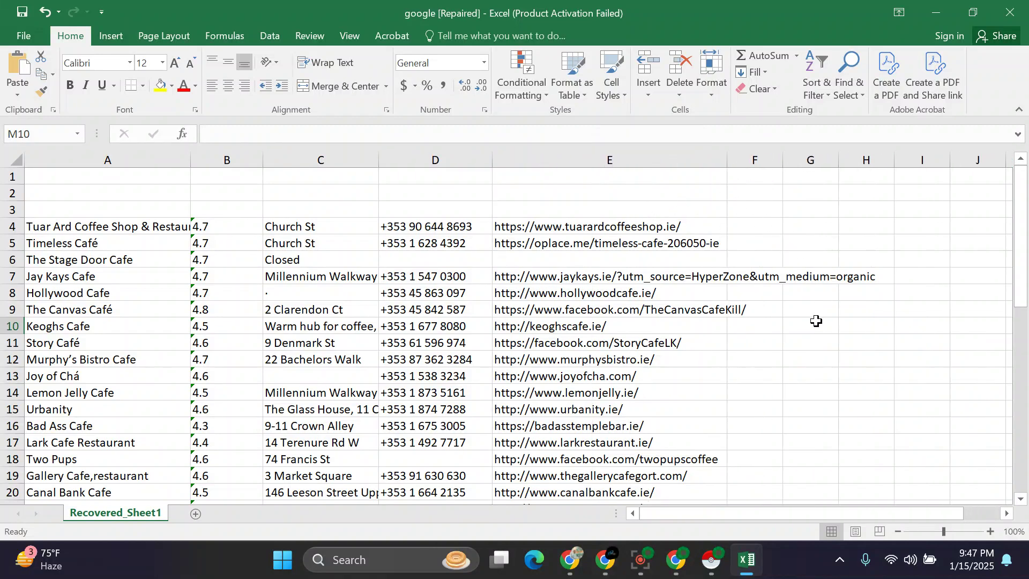
pyautogui.click(816, 320)
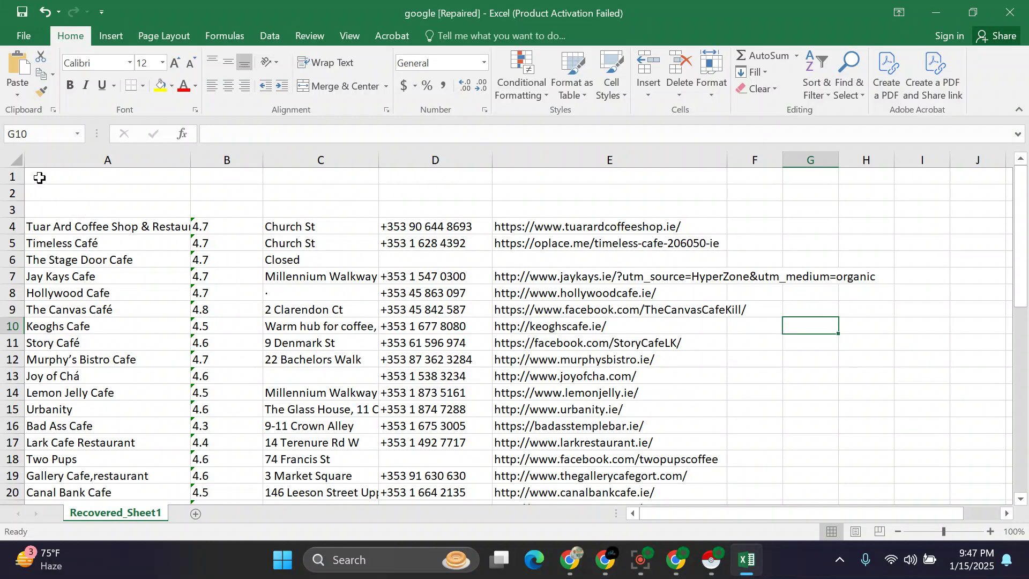
# Try to remove the empty rows 1 and 2 above the restaurant data.
pyautogui.moveTo(38, 177); pyautogui.dragTo(13, 194)
pyautogui.click(264, 187)
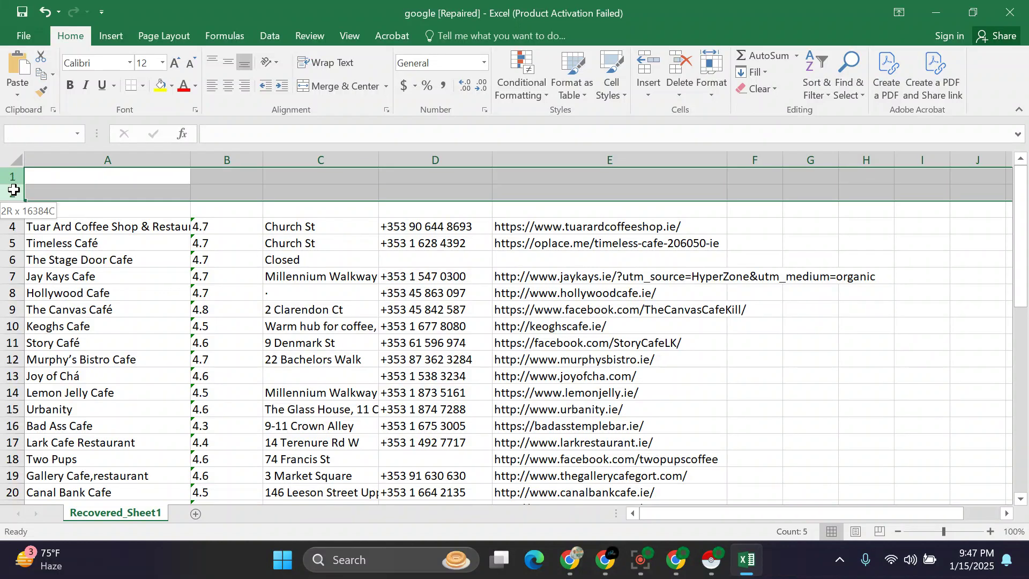
pyautogui.press('BackSpace')
pyautogui.rightClick(295, 192)
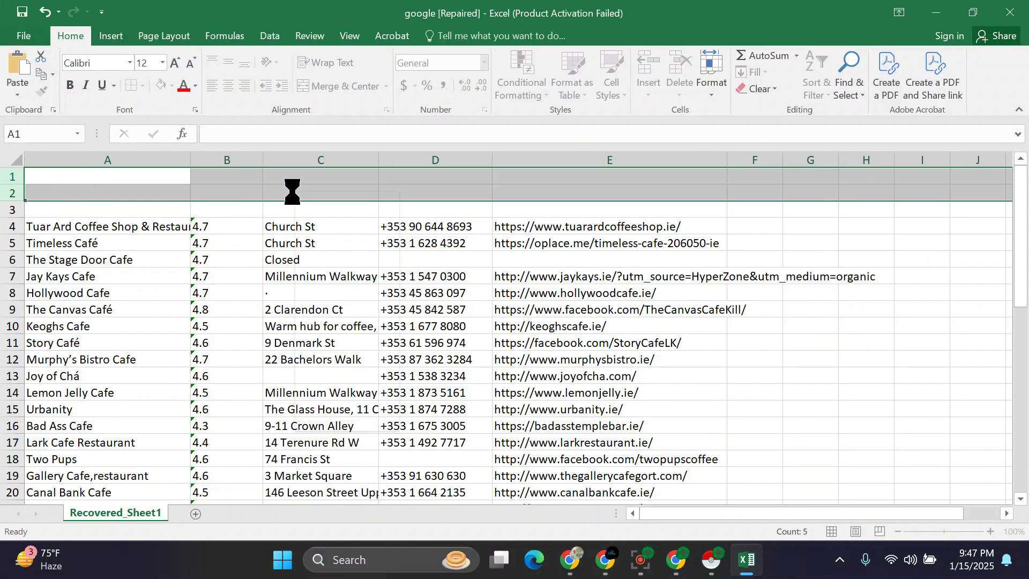
pyautogui.click(328, 203)
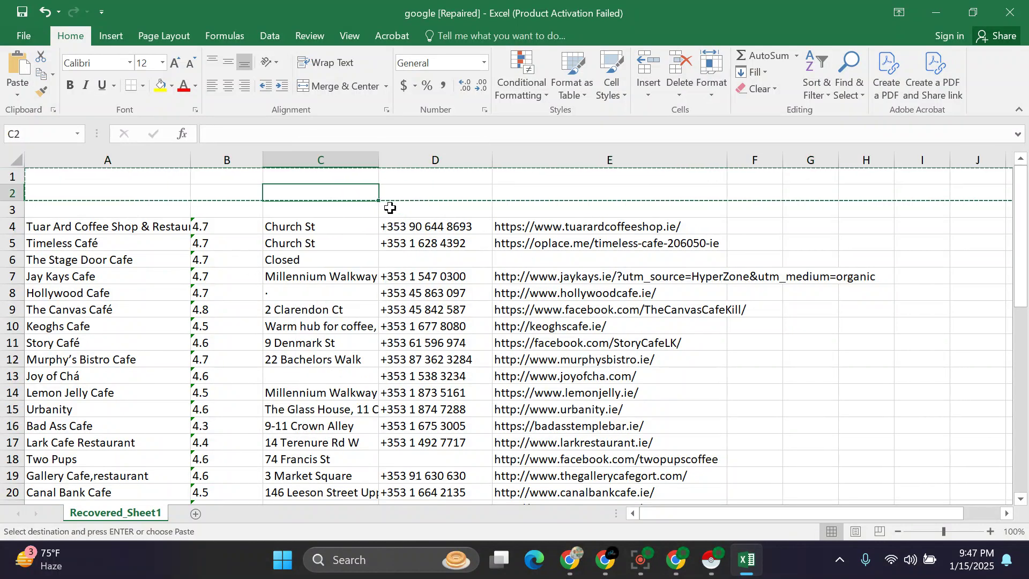
# Undo the latest width changes to columns C, D and E.
pyautogui.hotkey('ctrl', 'z')
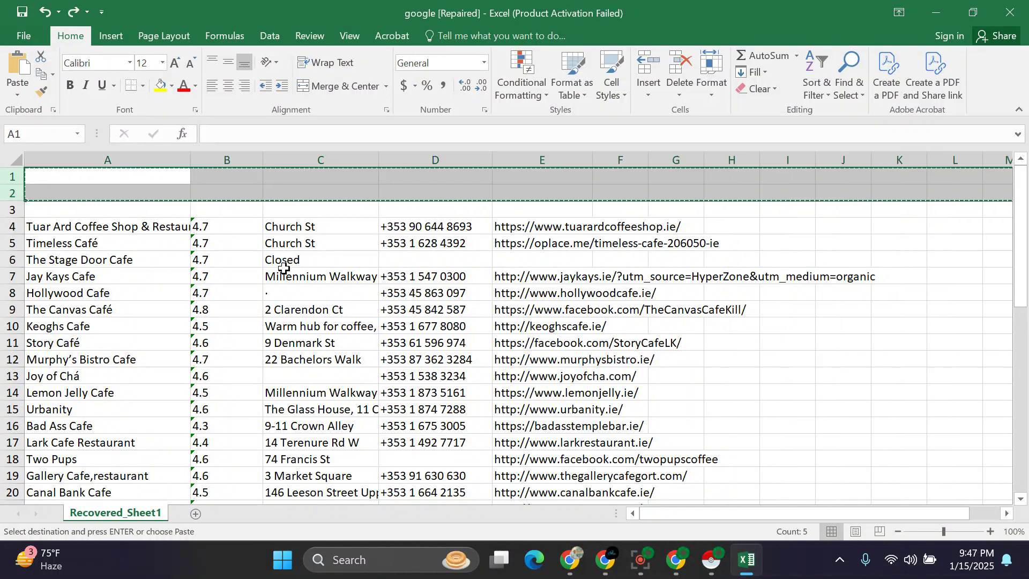
pyautogui.hotkey('ctrl', 'z')
pyautogui.click(716, 350)
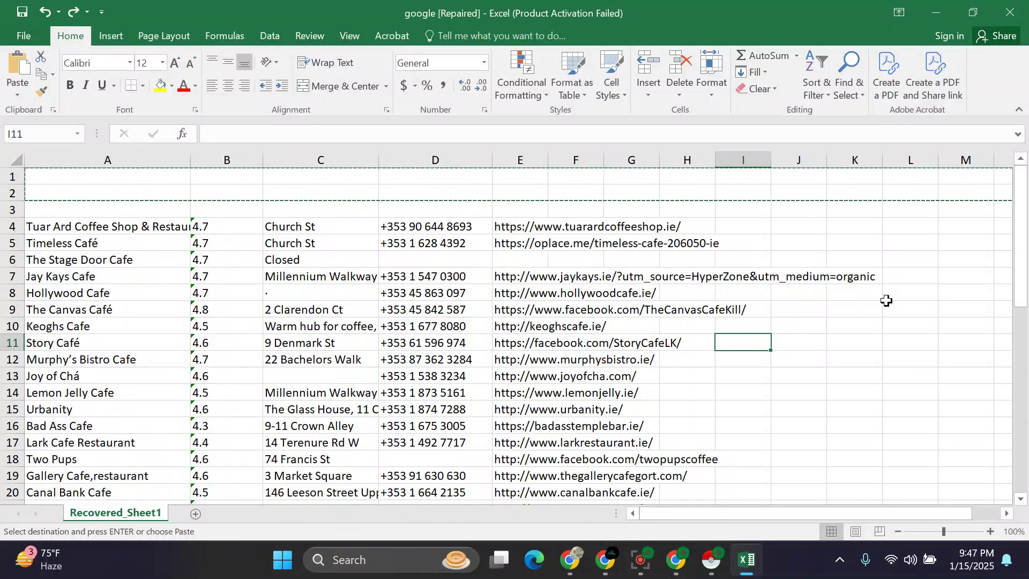
pyautogui.click(160, 227)
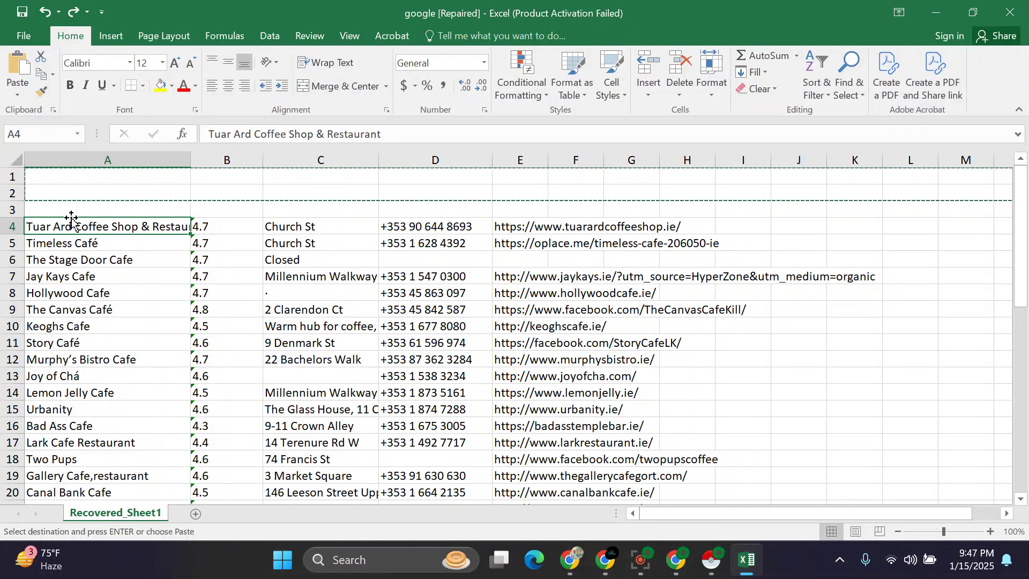
pyautogui.hotkey('ctrl', 'z')
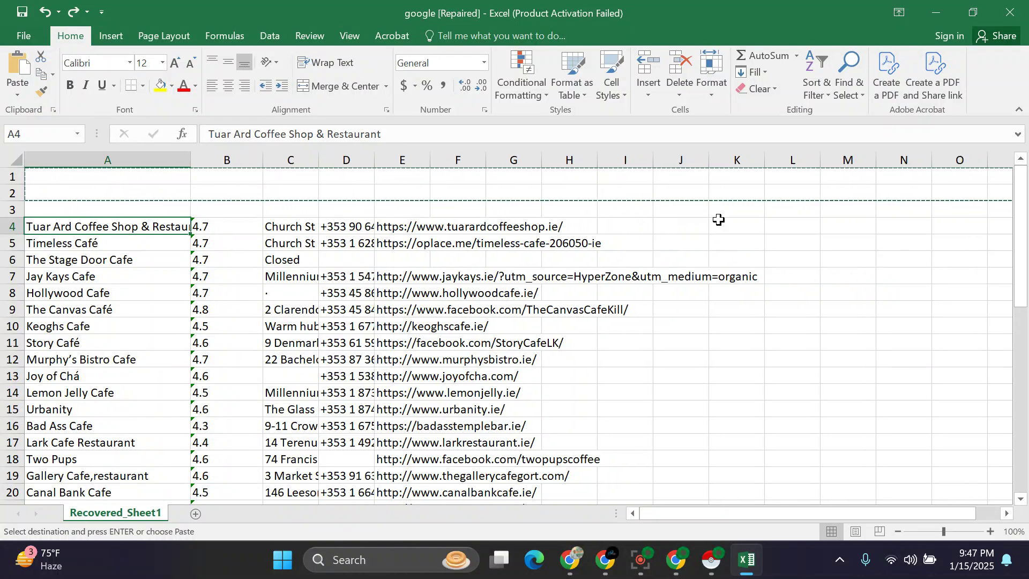
pyautogui.click(787, 341)
# Widen column D to fit the phone numbers, and widen columns E and F.
pyautogui.moveTo(377, 159); pyautogui.dragTo(424, 159)
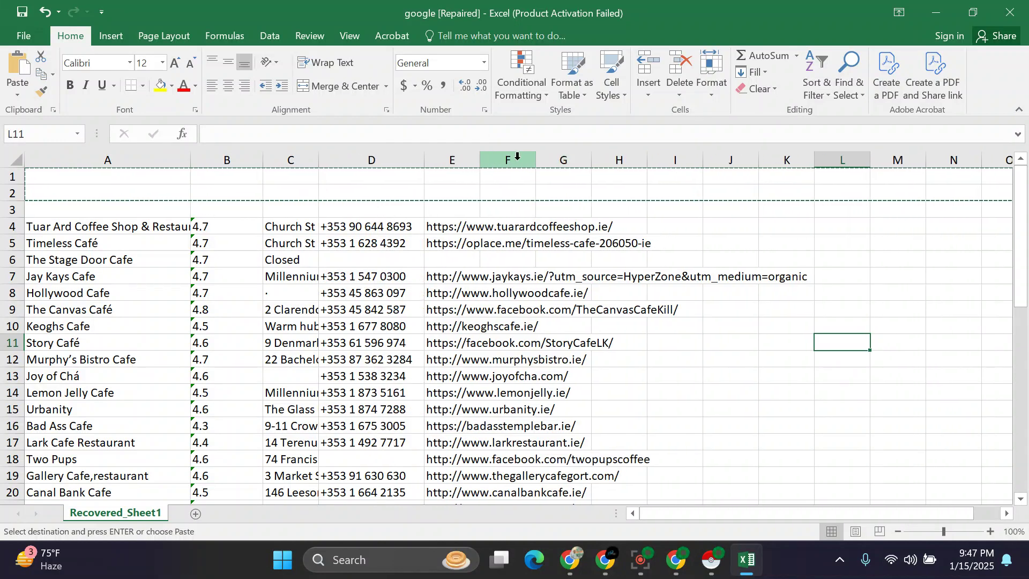
pyautogui.moveTo(535, 160); pyautogui.dragTo(570, 159)
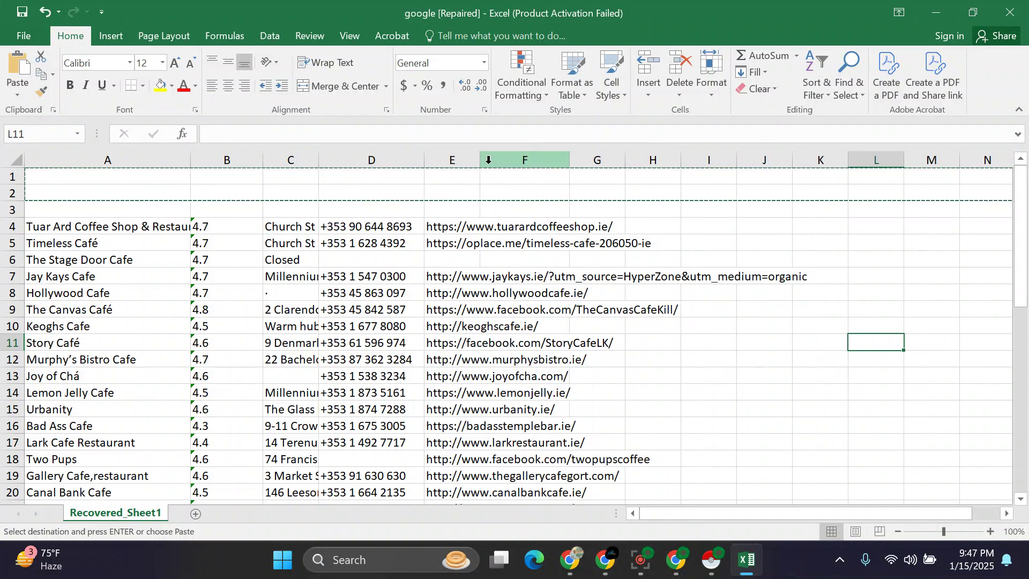
pyautogui.moveTo(480, 160); pyautogui.dragTo(642, 166)
pyautogui.click(772, 341)
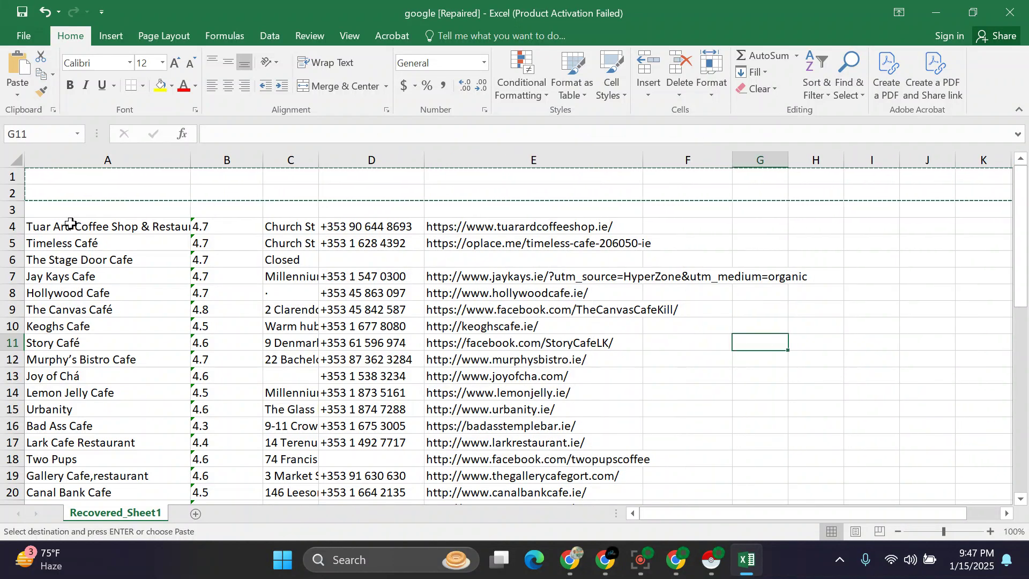
pyautogui.doubleClick(64, 210)
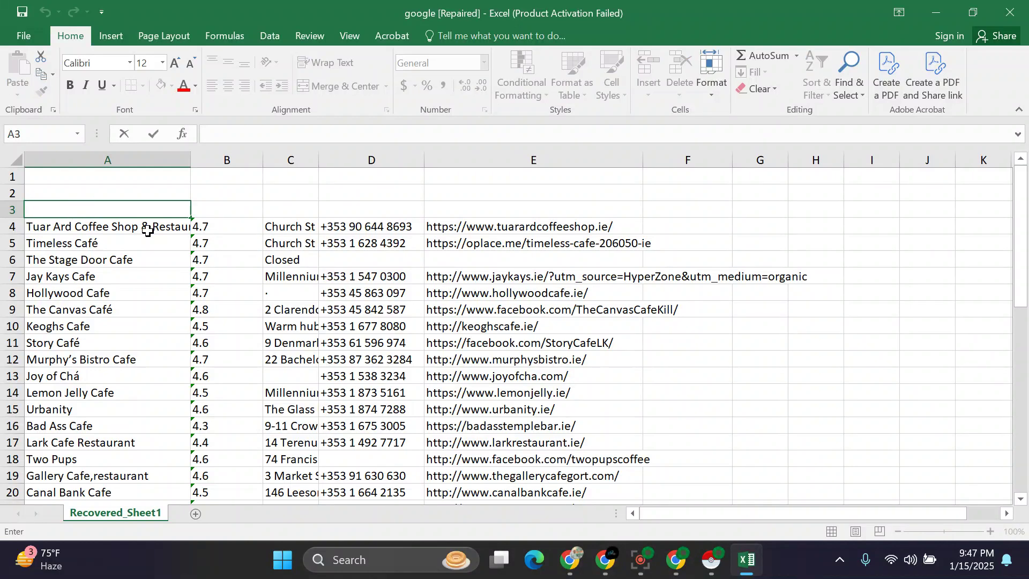
pyautogui.click(450, 178)
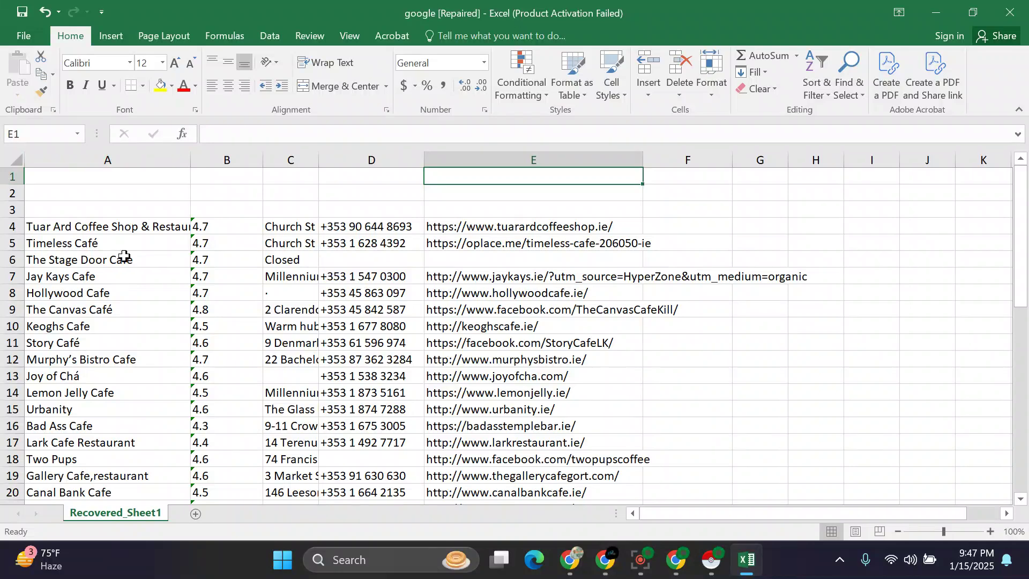
pyautogui.click(19, 160)
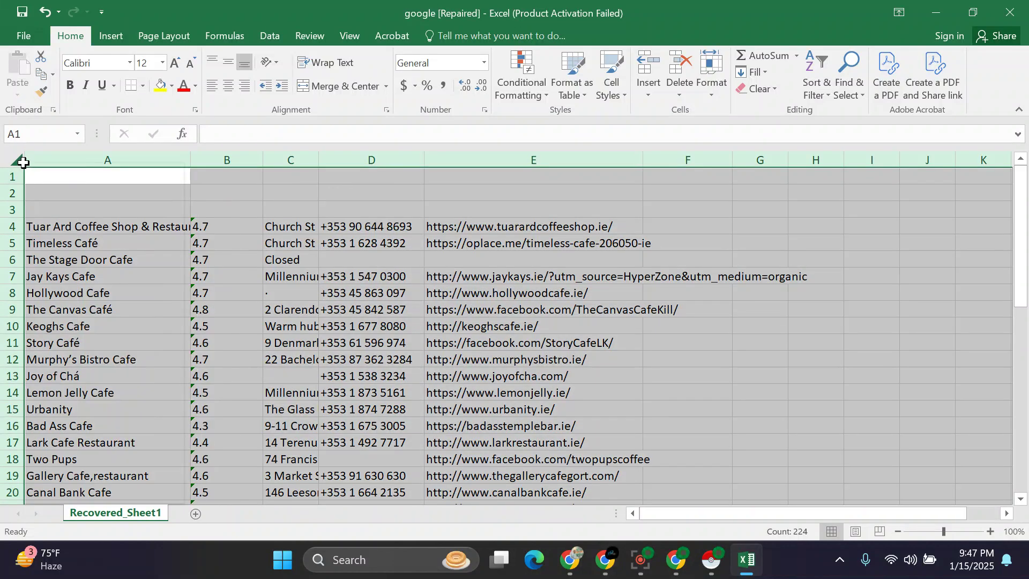
pyautogui.rightClick(24, 164)
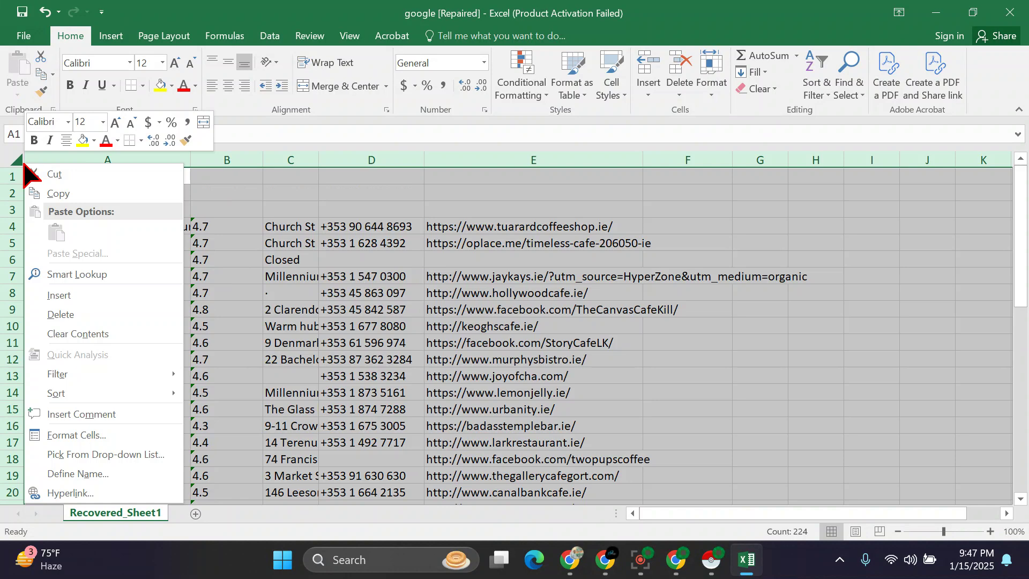
pyautogui.click(217, 207)
pyautogui.click(847, 304)
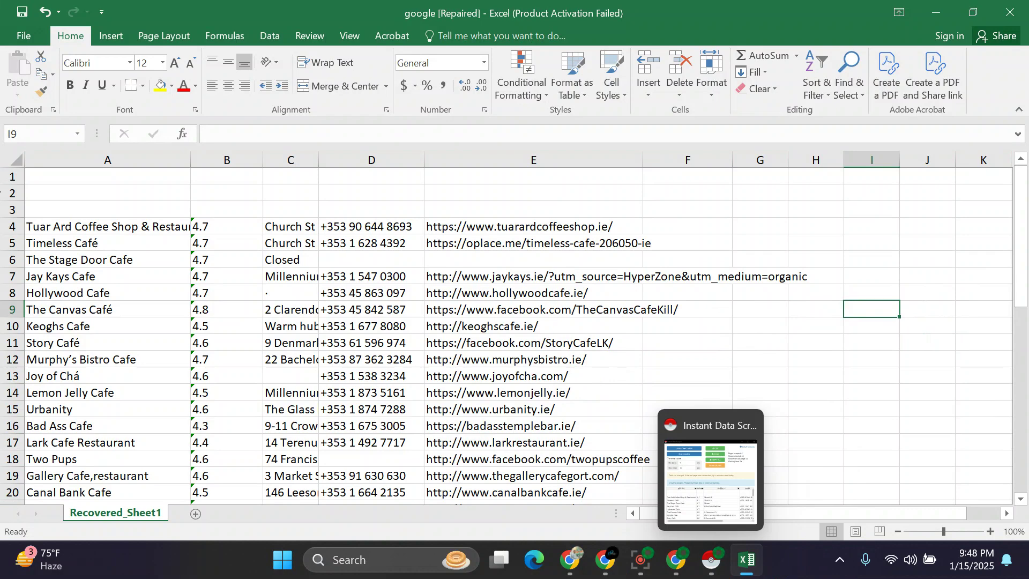
# Enter the heading Name in cell A3 above the business names.
pyautogui.click(66, 211)
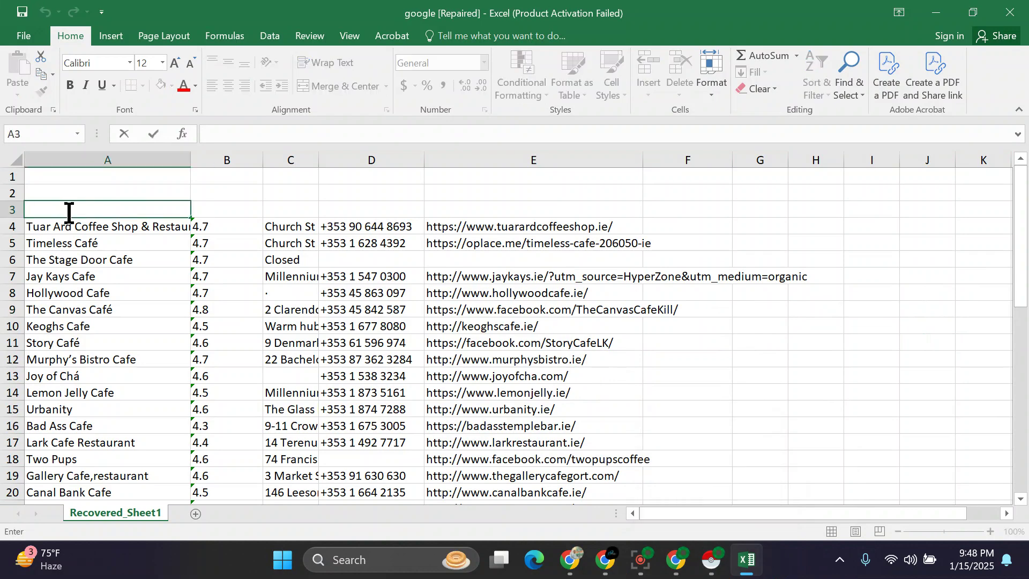
pyautogui.write('Nma')
pyautogui.press('BackSpace')
pyautogui.press('BackSpace')
pyautogui.press('BackSpace')
pyautogui.click(234, 207)
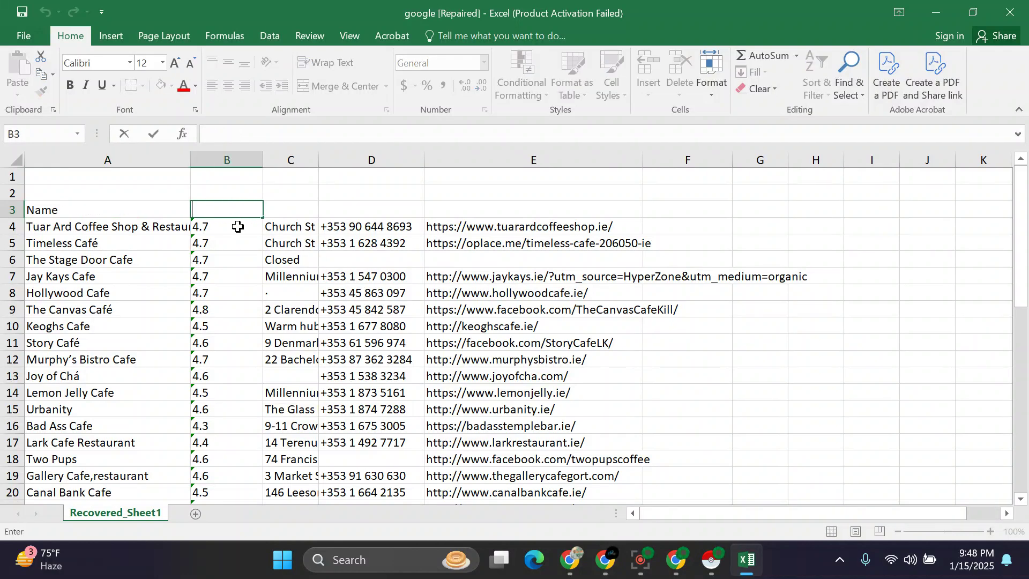
# Widen column C so that more of each street address fits.
pyautogui.click(320, 160)
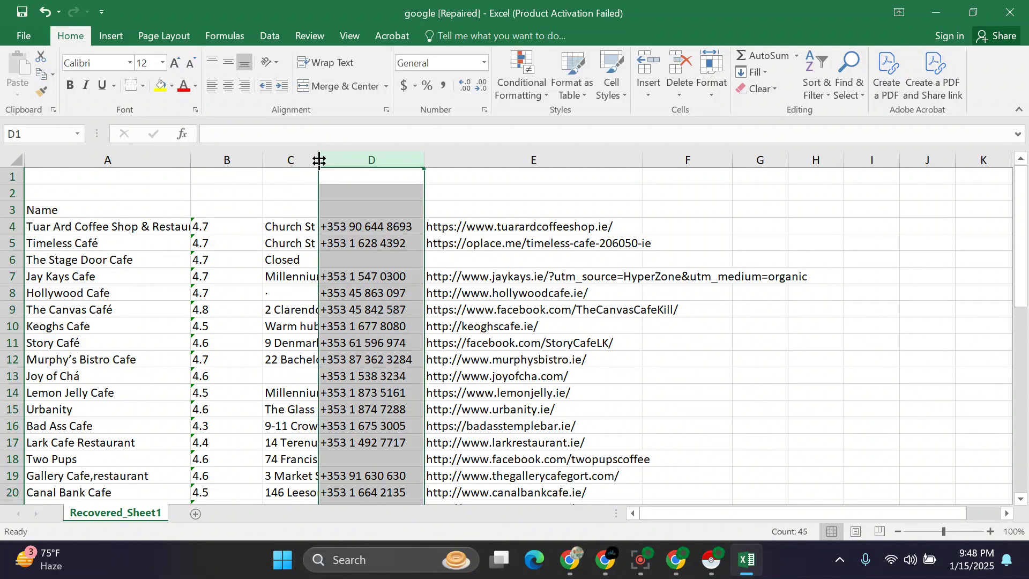
pyautogui.moveTo(319, 160); pyautogui.dragTo(352, 160)
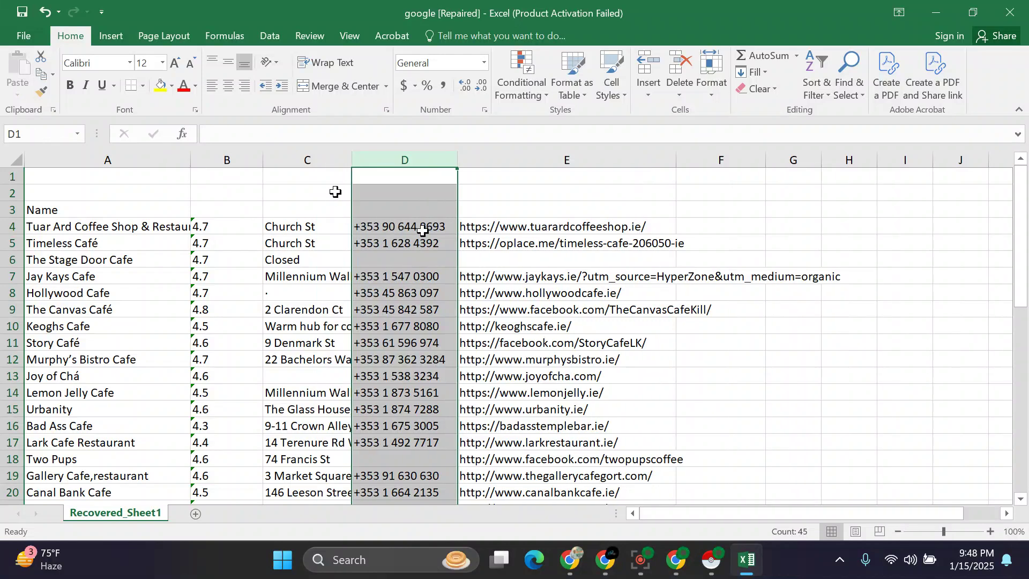
pyautogui.click(470, 198)
# Copy "phones number" from the google map project document in Google Docs into cell D3 of the Excel sheet as its heading.
pyautogui.doubleClick(402, 210)
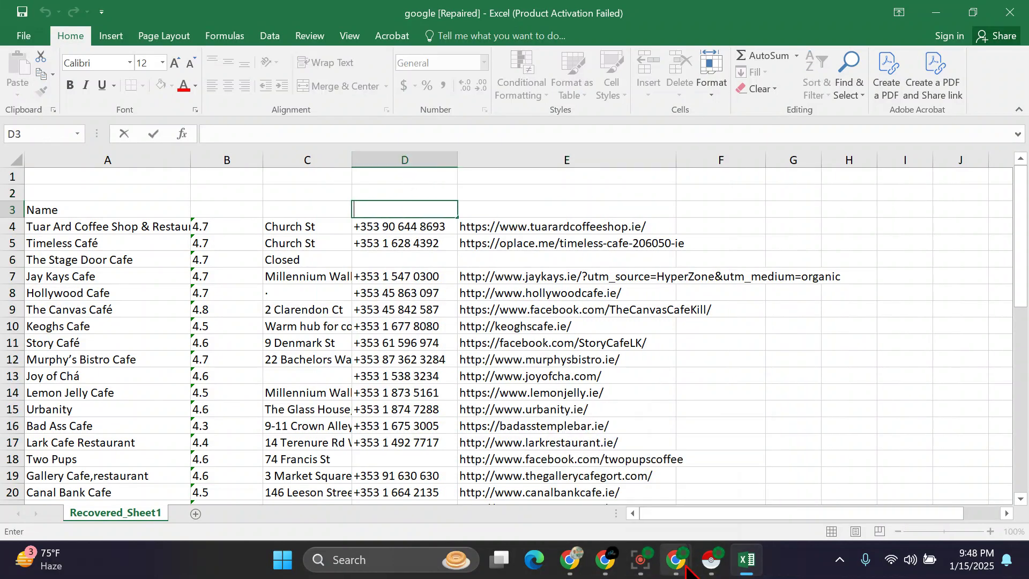
pyautogui.moveTo(677, 561)
pyautogui.click(506, 478)
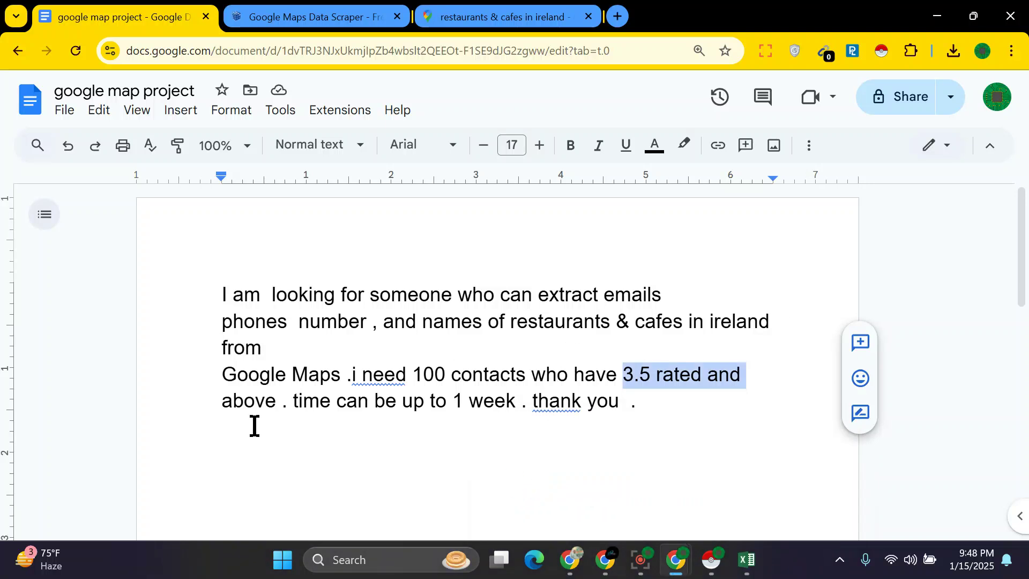
pyautogui.moveTo(221, 321); pyautogui.dragTo(368, 331)
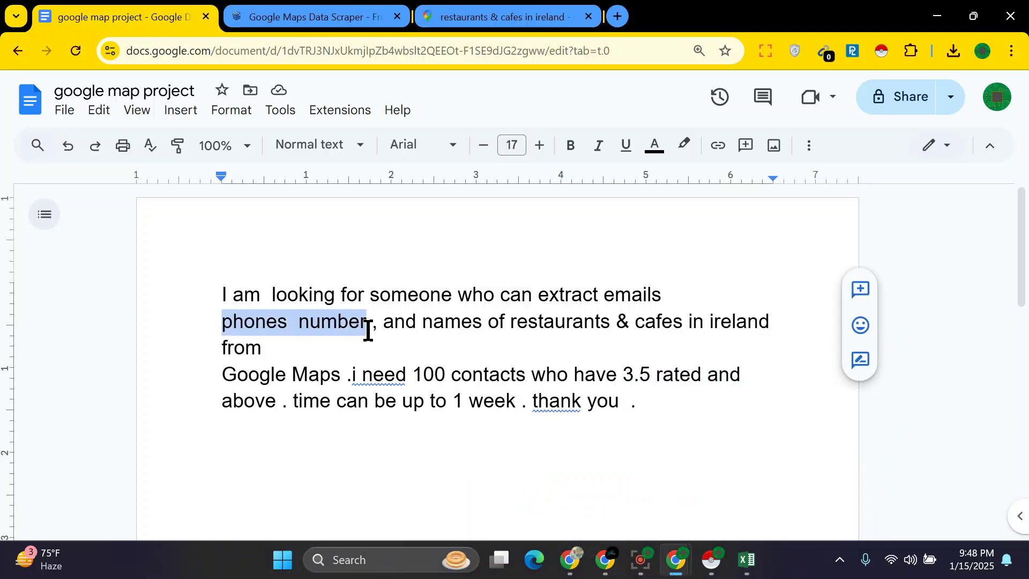
pyautogui.click(746, 559)
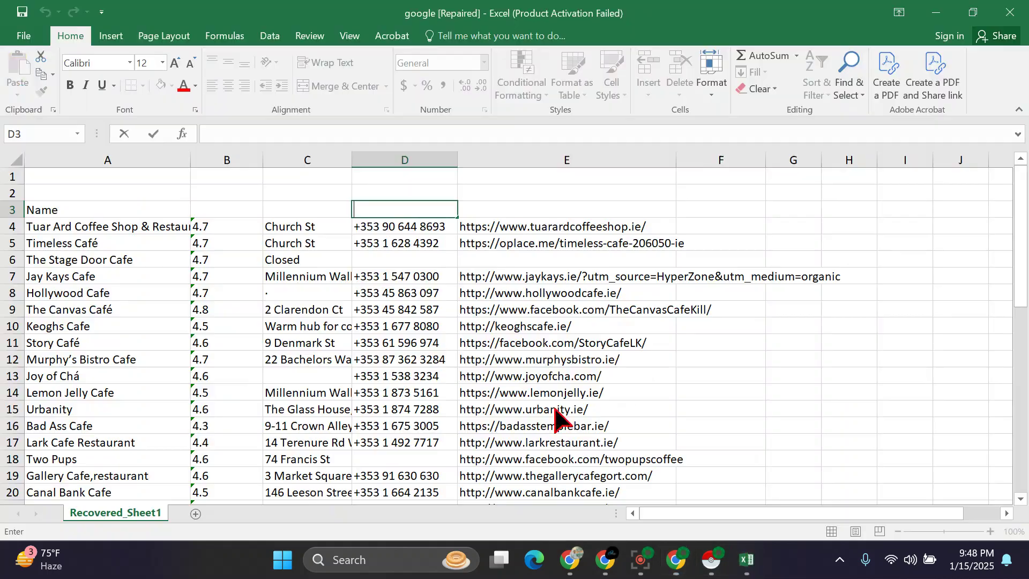
pyautogui.hotkey('ctrl', 'v')
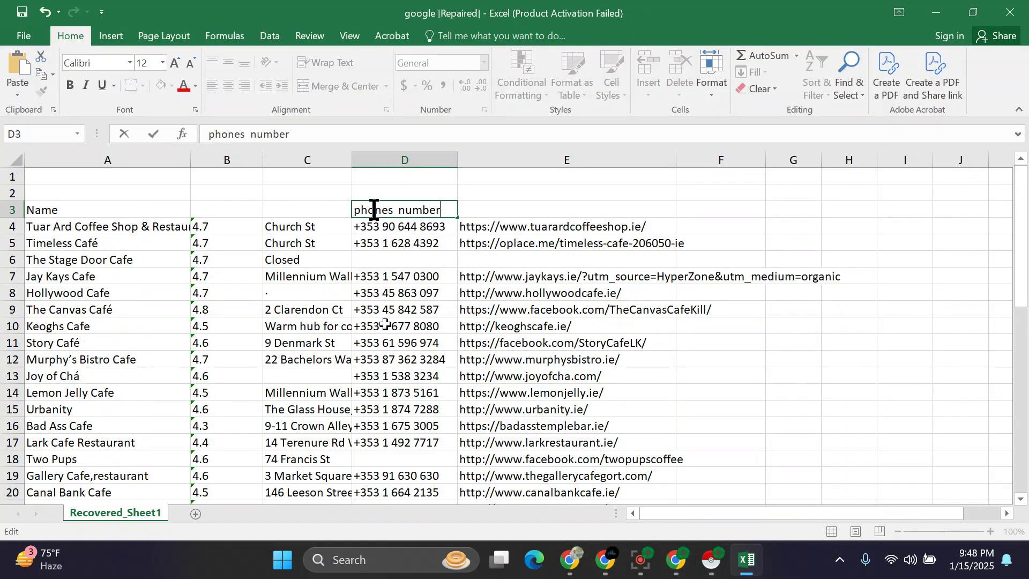
# Replace the heading in cell A3 with "names of restaurants", copied from the google map project document in Google Docs.
pyautogui.click(671, 567)
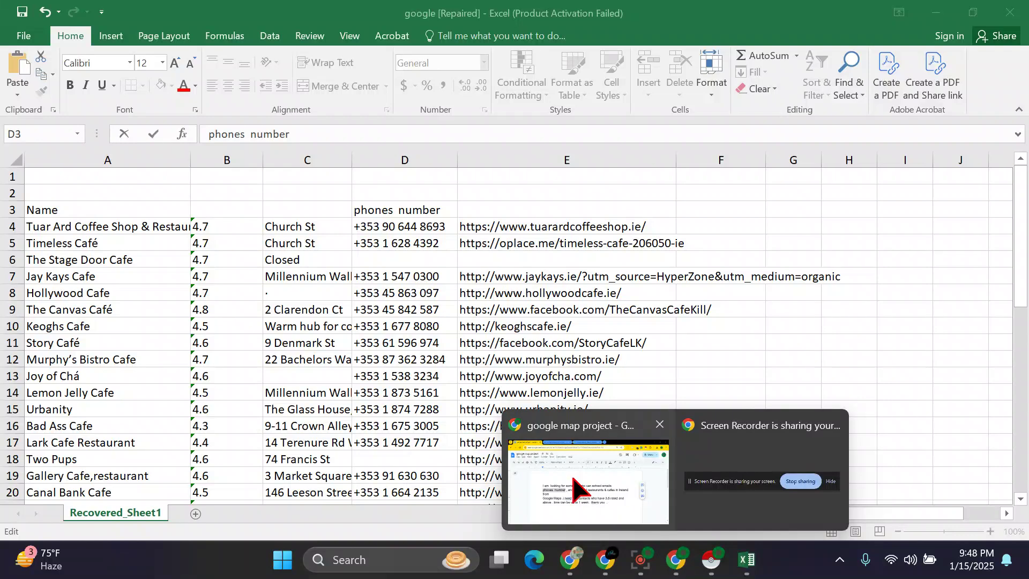
pyautogui.click(563, 480)
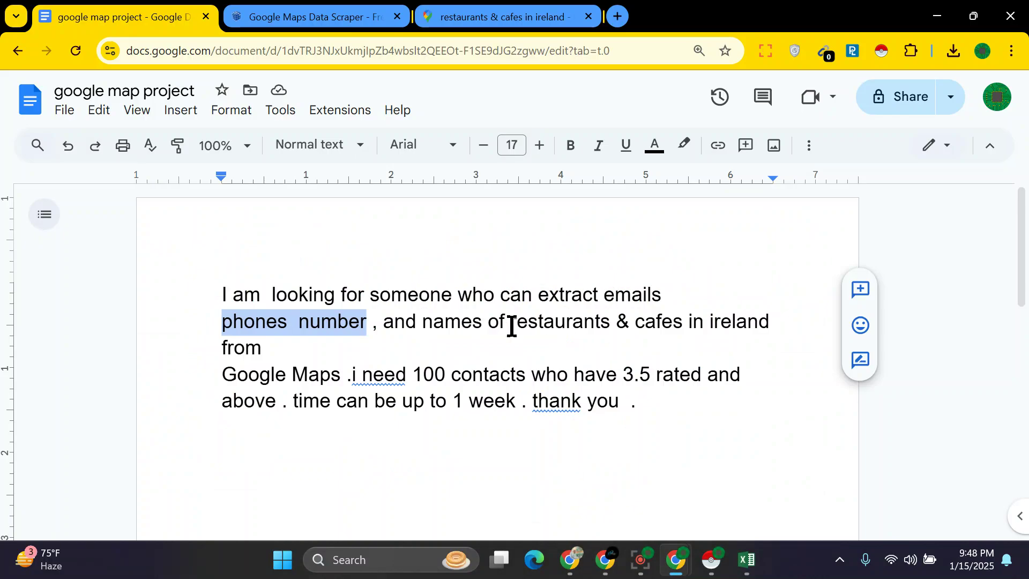
pyautogui.moveTo(419, 323); pyautogui.dragTo(609, 326)
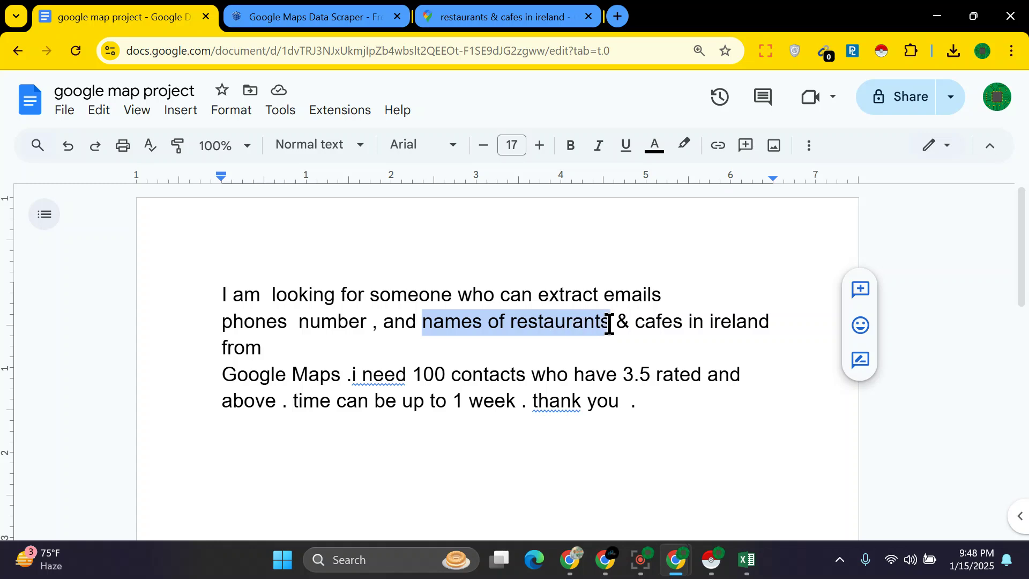
pyautogui.click(745, 561)
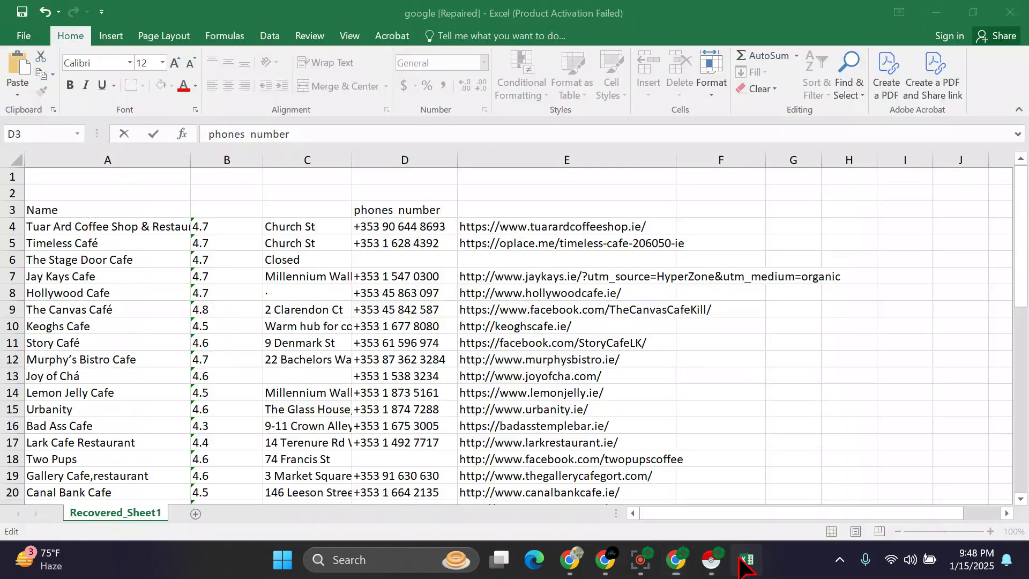
pyautogui.click(61, 209)
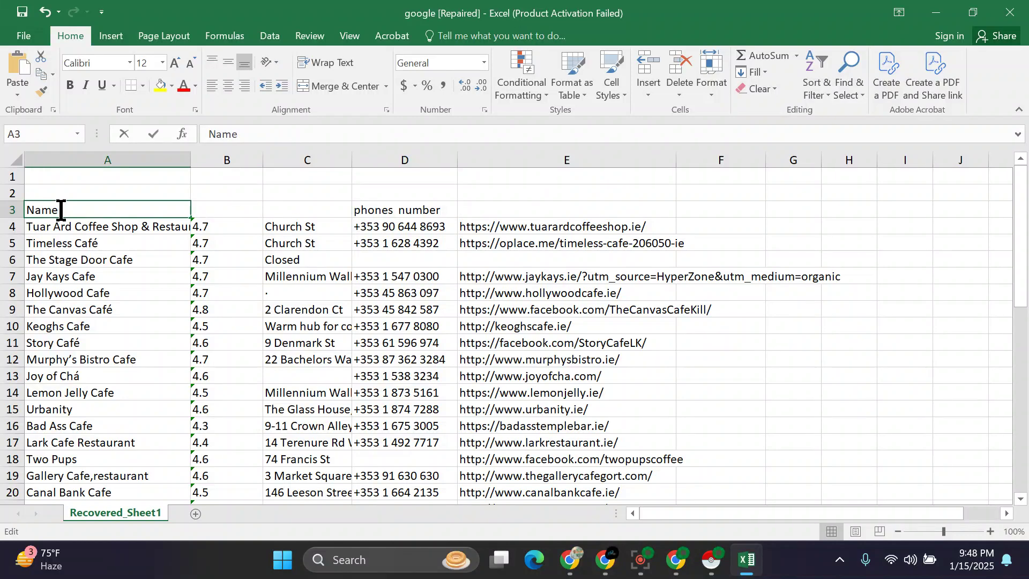
pyautogui.doubleClick(37, 211)
pyautogui.click(37, 210)
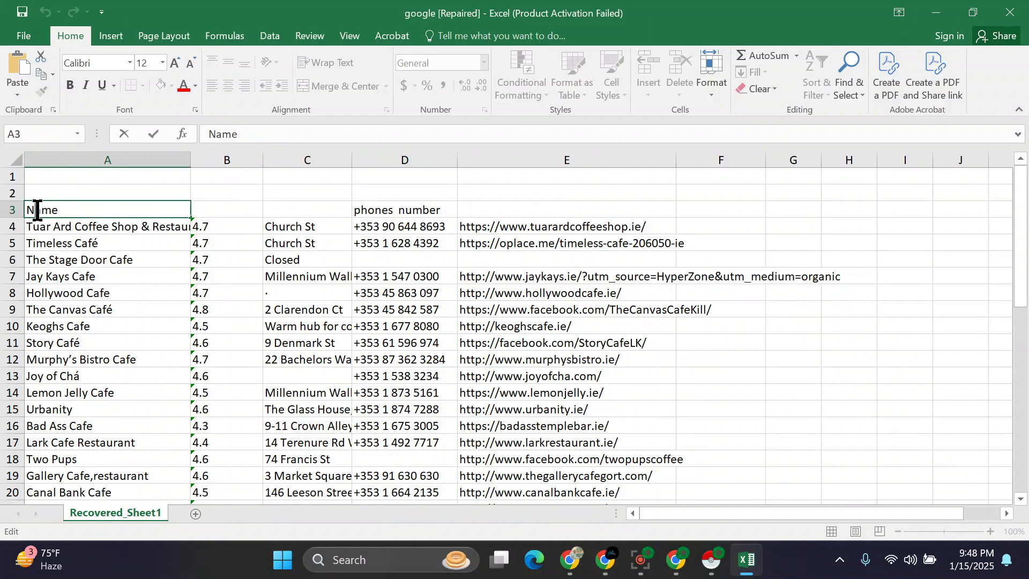
pyautogui.doubleClick(37, 210)
pyautogui.write('names of restaurants')
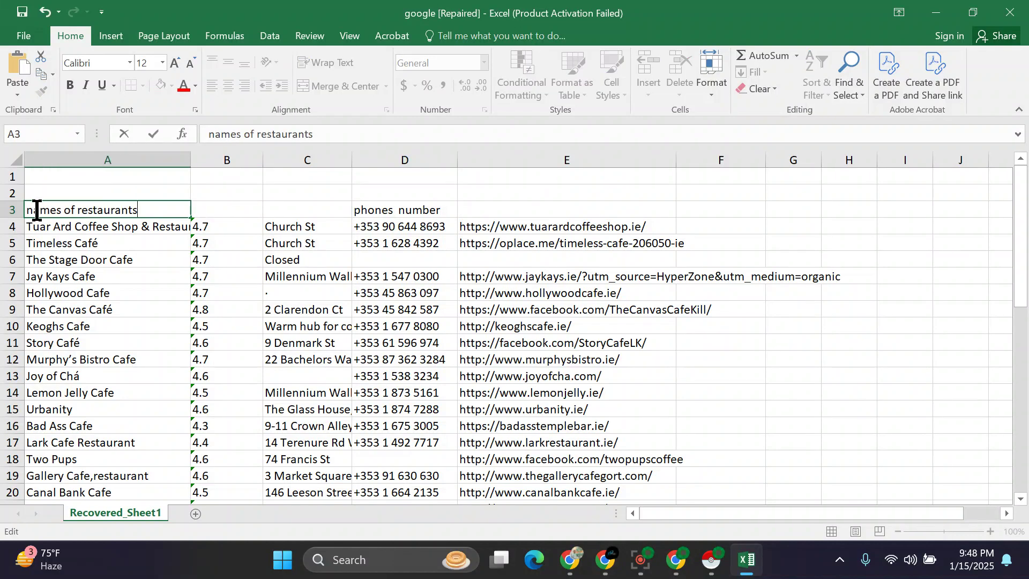
# Copy the word "rated" from the Google Docs project brief into cell B3 of the Excel sheet as the ratings heading.
pyautogui.moveTo(708, 574)
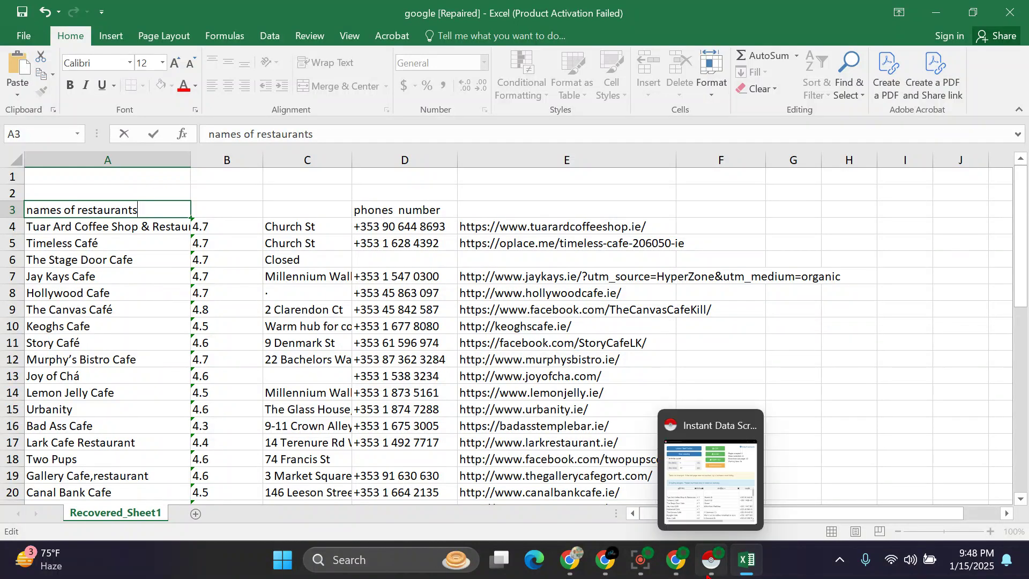
pyautogui.moveTo(676, 563)
pyautogui.click(568, 477)
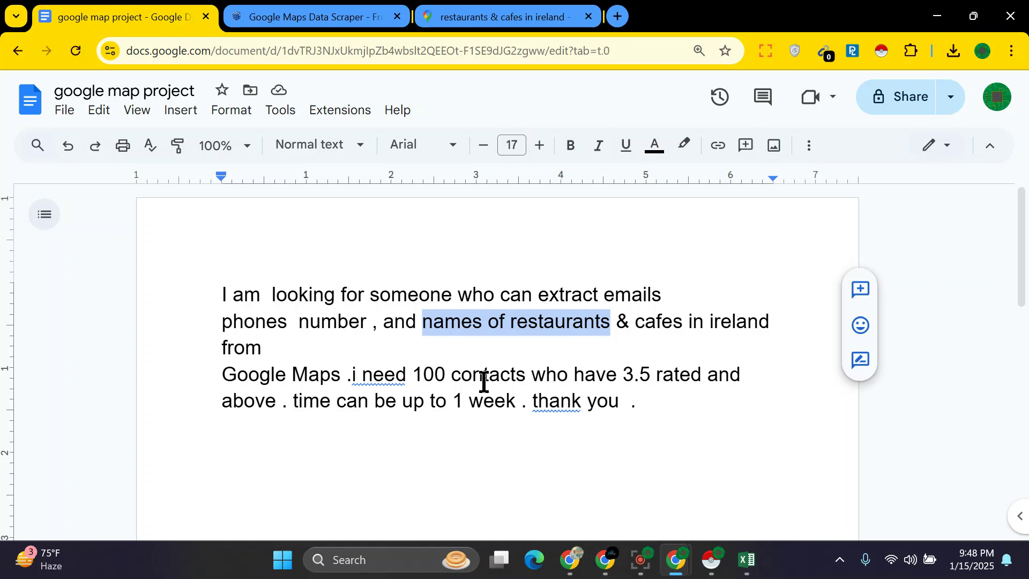
pyautogui.click(659, 375)
pyautogui.doubleClick(670, 375)
pyautogui.hotkey('ctrl', 'c')
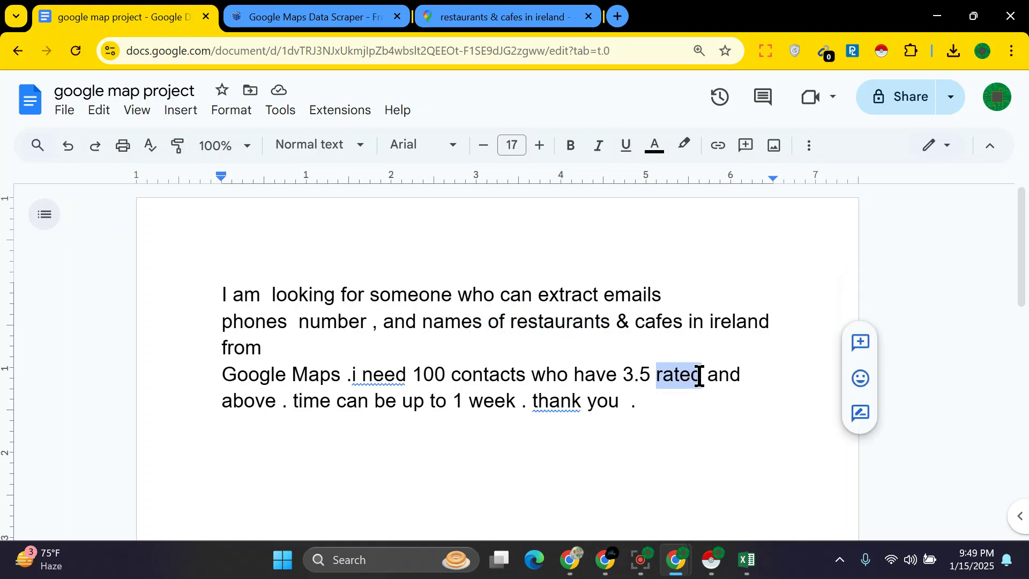
pyautogui.click(746, 559)
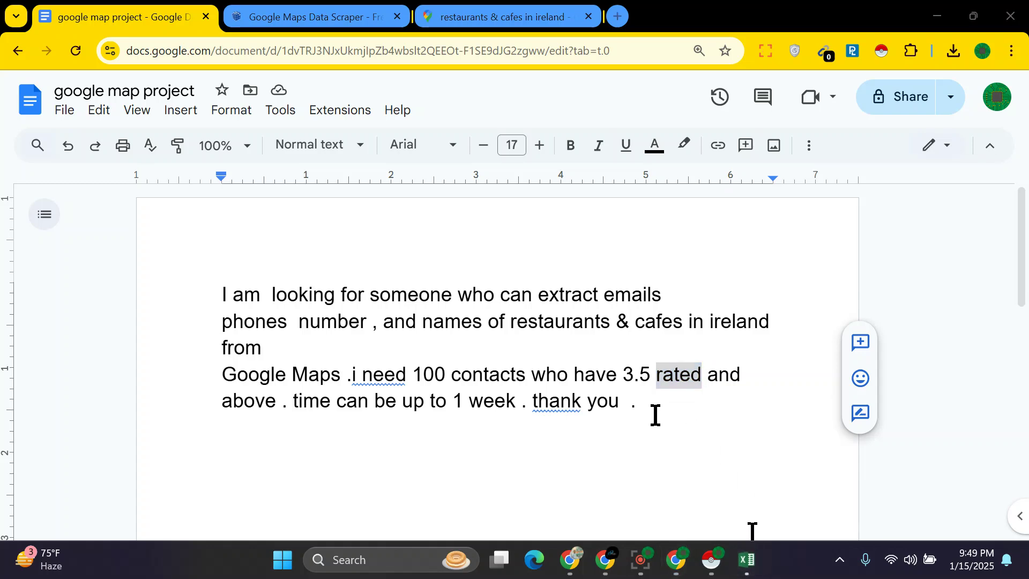
pyautogui.click(746, 559)
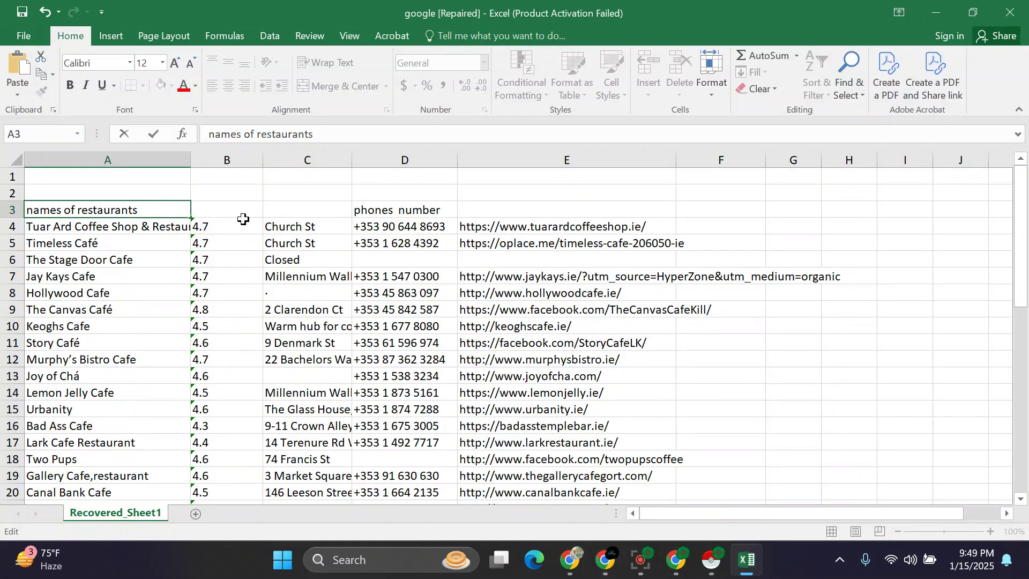
pyautogui.click(234, 209)
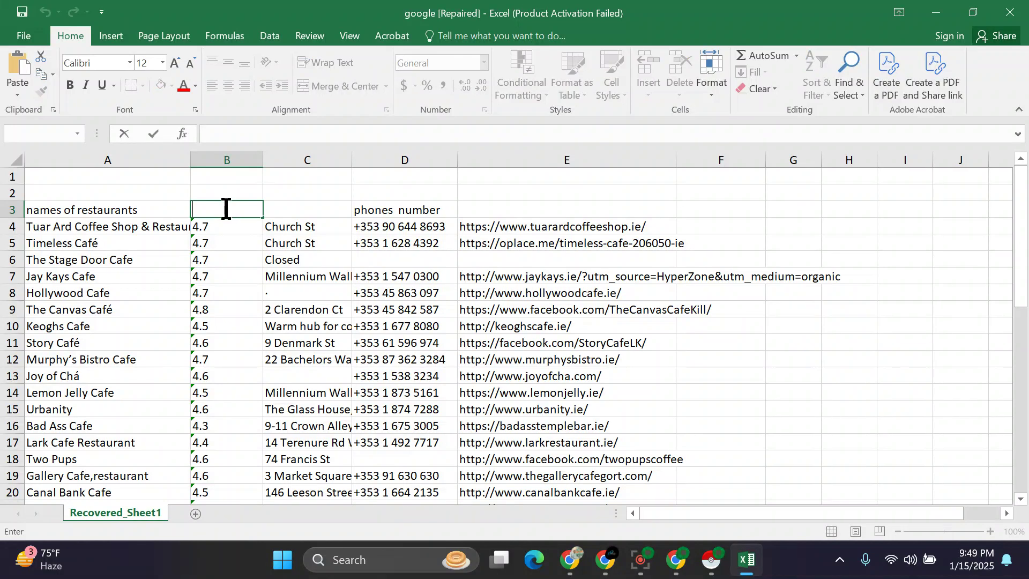
pyautogui.hotkey('ctrl', 'v')
pyautogui.click(324, 211)
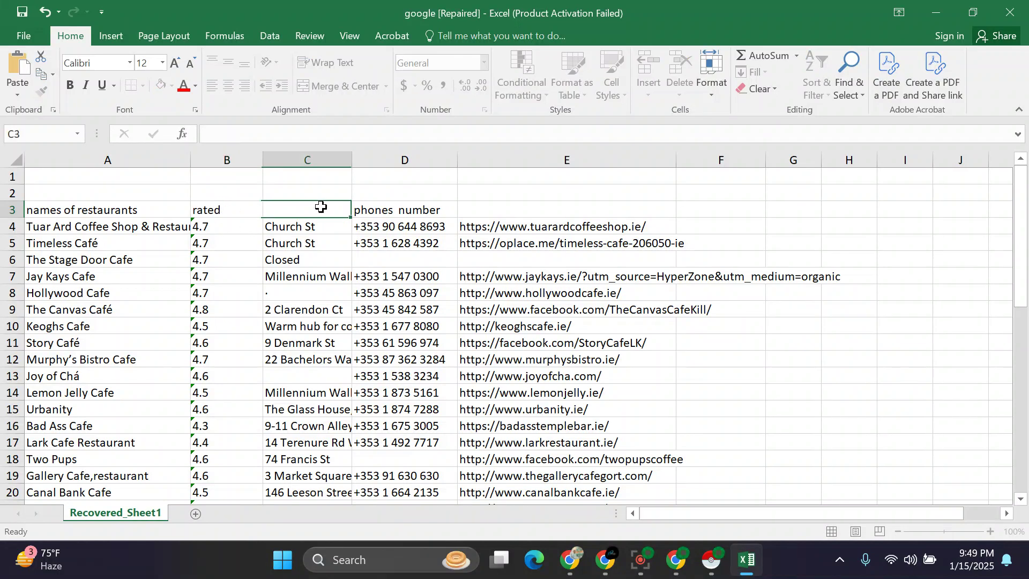
# Enter the heading Websit in cell E3 above the web links.
pyautogui.click(514, 212)
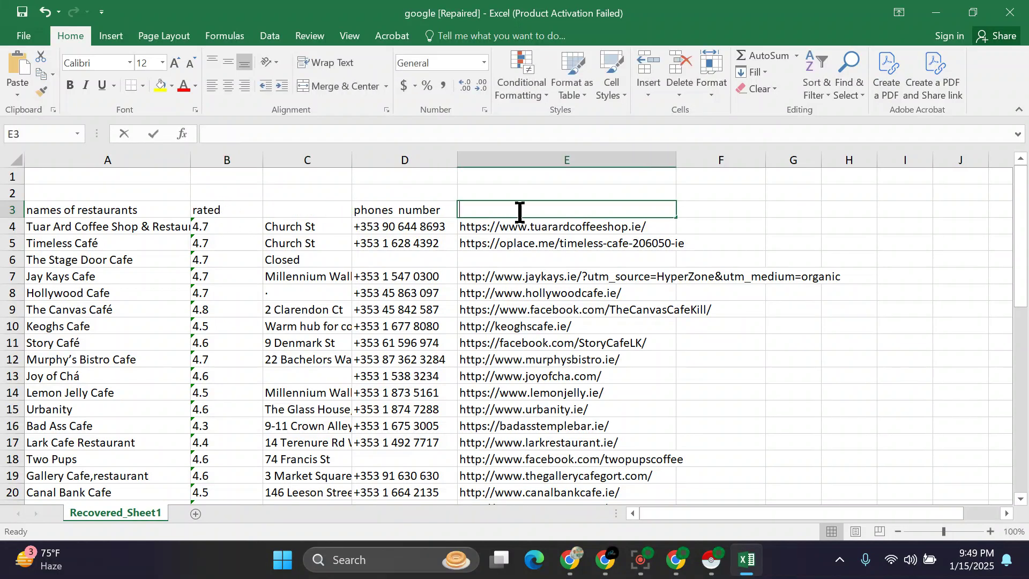
pyautogui.write('Websit')
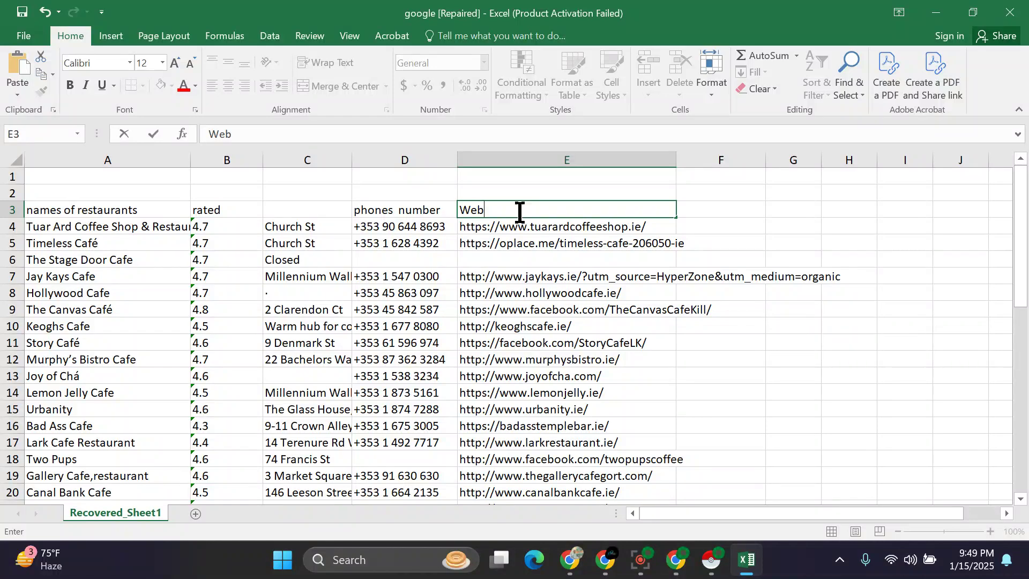
pyautogui.click(281, 284)
# Enter the heading Address in cell C3 above the street addresses.
pyautogui.click(314, 211)
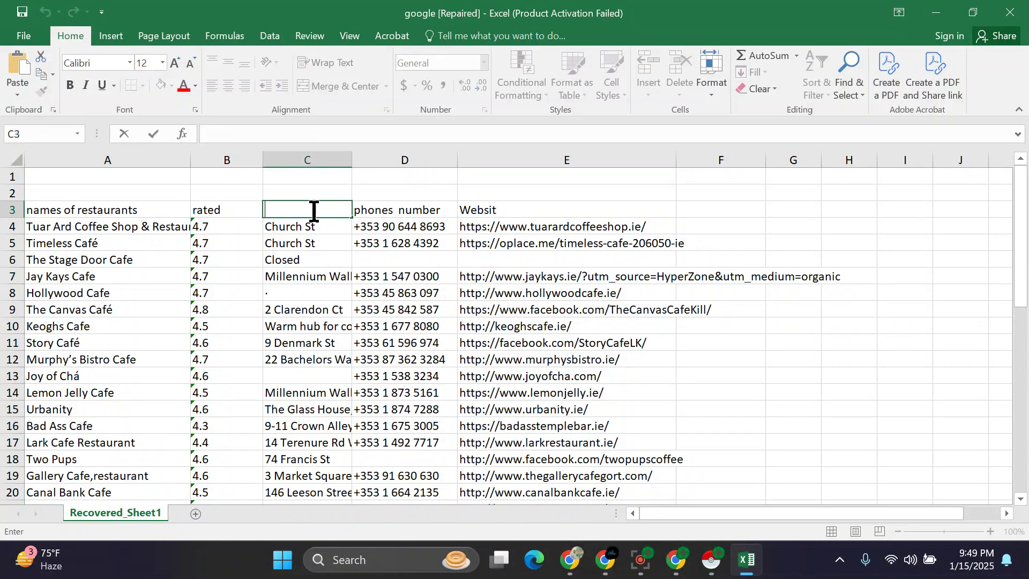
pyautogui.write('Addres')
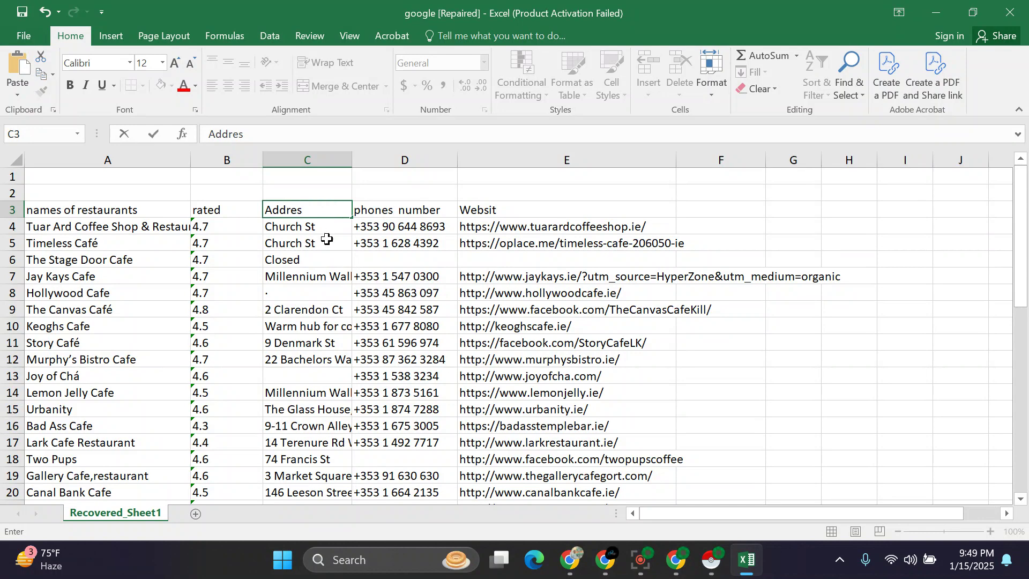
pyautogui.write('s')
pyautogui.click(413, 339)
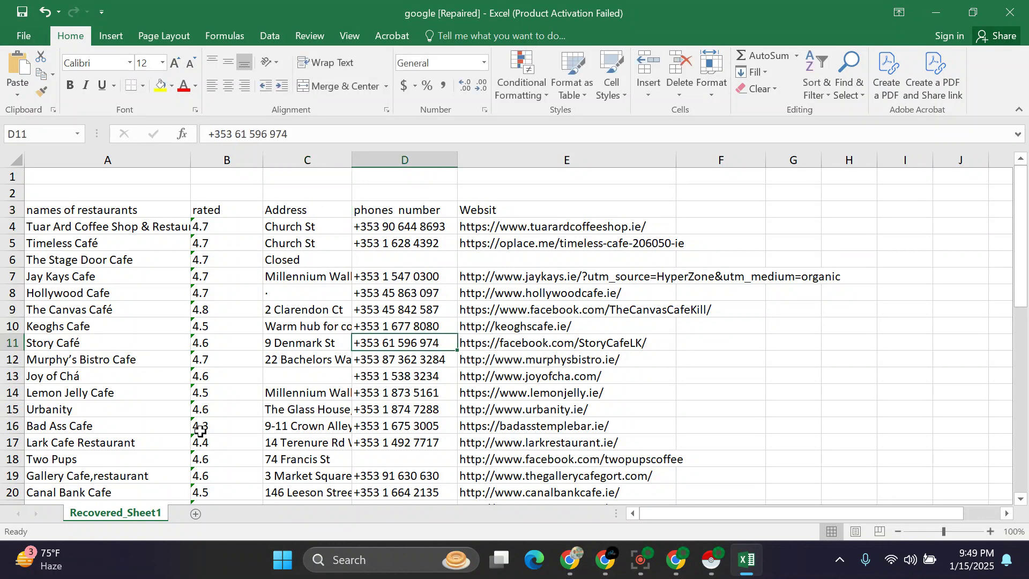
# Capitalise the first letter of the headings in A3 and B3 to read "Names of restaurants" and "Rated".
pyautogui.doubleClick(38, 212)
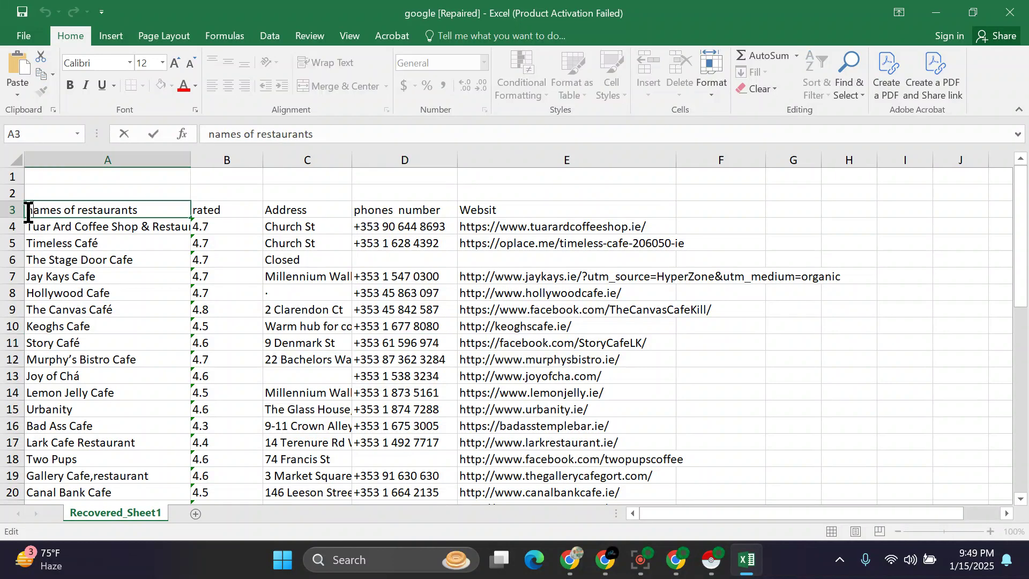
pyautogui.press('BackSpace')
pyautogui.write('N')
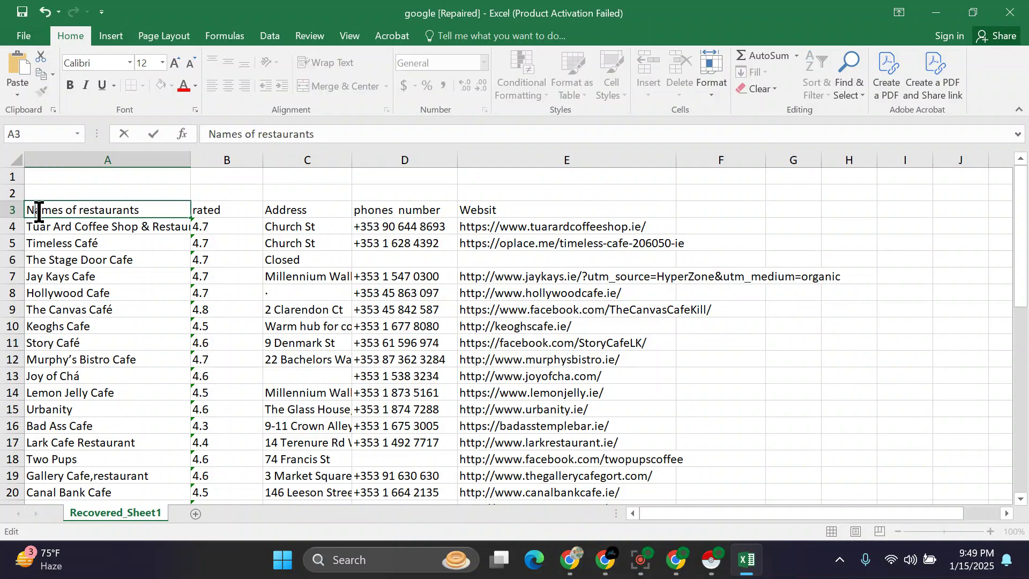
pyautogui.click(201, 210)
pyautogui.doubleClick(200, 209)
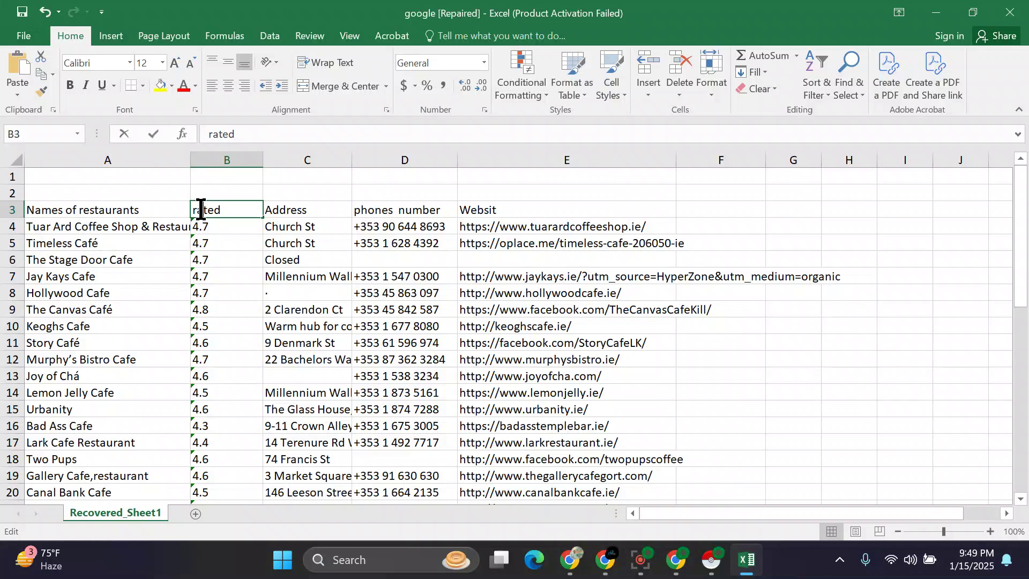
pyautogui.press('BackSpace')
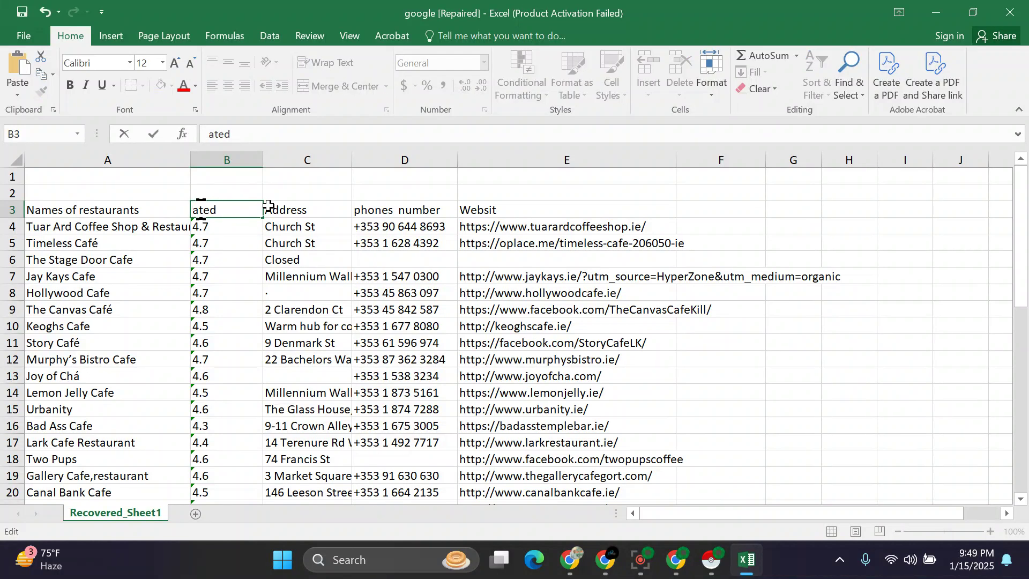
pyautogui.write('R')
# Capitalise both words of the heading in cell D3 to read "Phones Number".
pyautogui.click(363, 210)
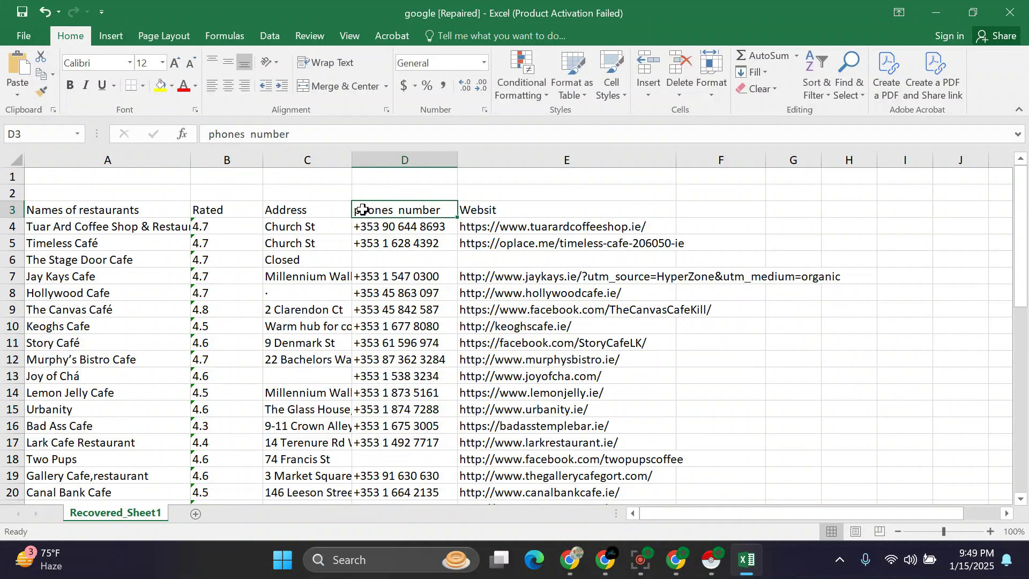
pyautogui.doubleClick(362, 209)
pyautogui.press('BackSpace')
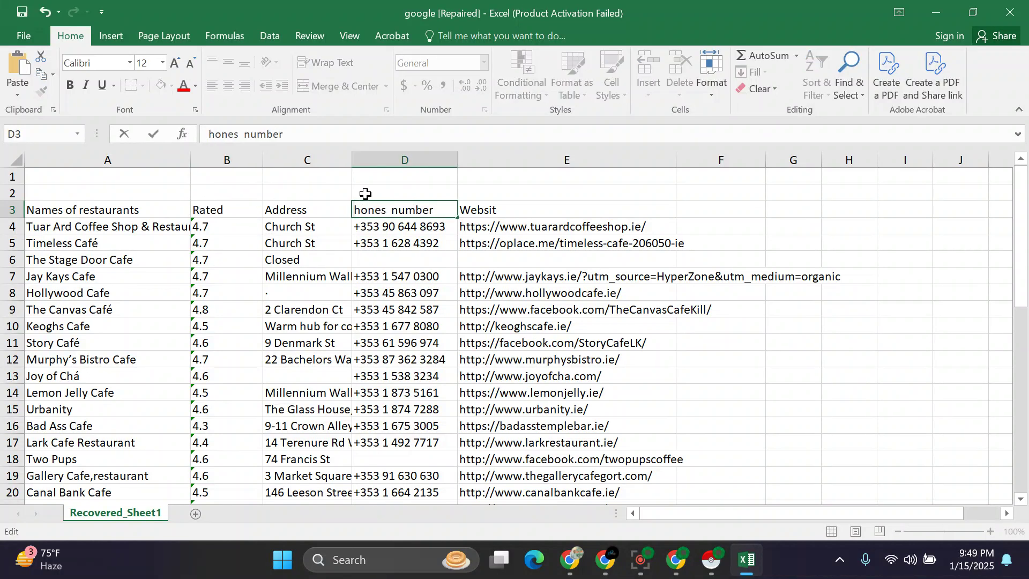
pyautogui.write('P')
pyautogui.click(403, 212)
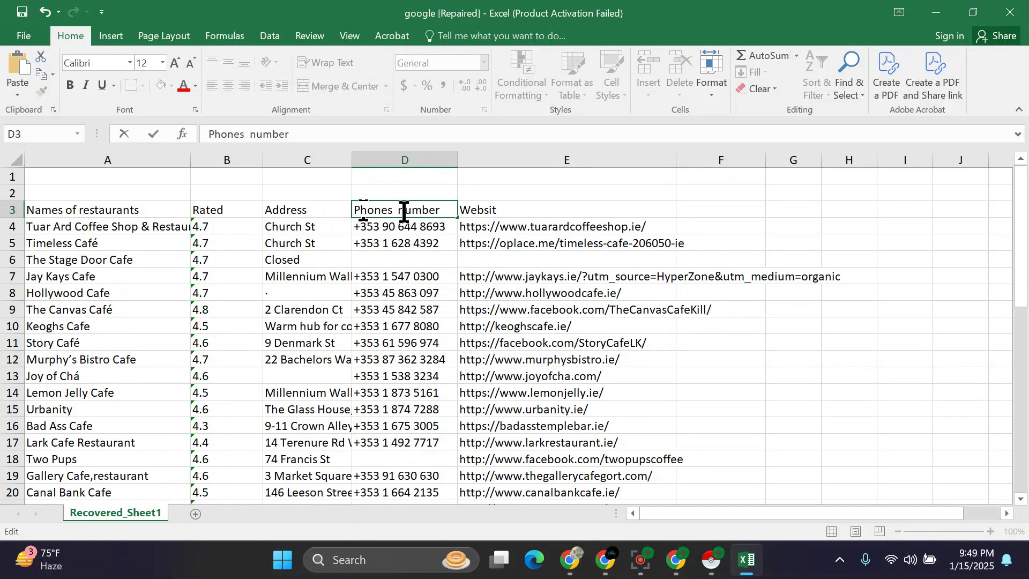
pyautogui.press('BackSpace')
pyautogui.write('N')
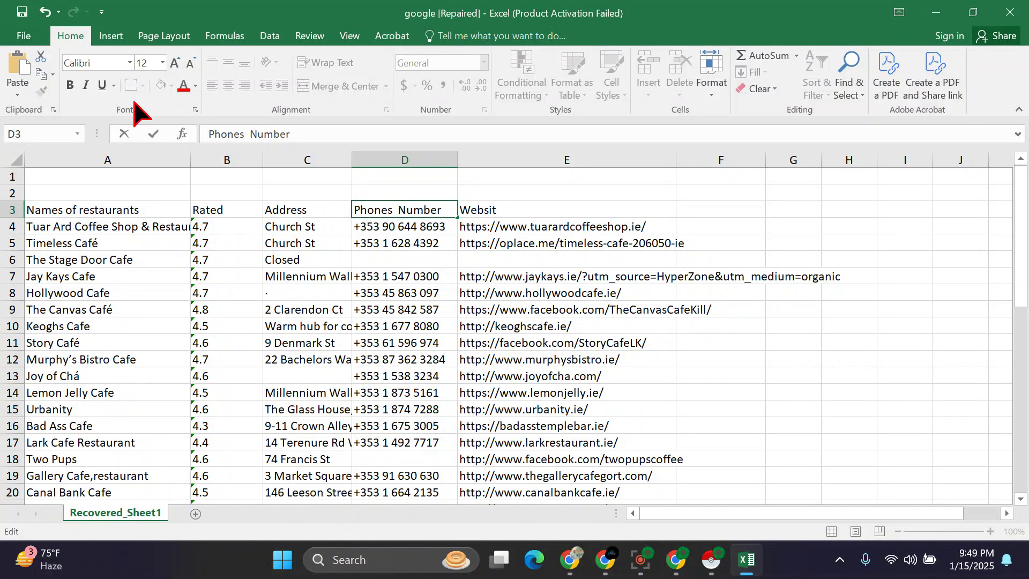
pyautogui.click(506, 215)
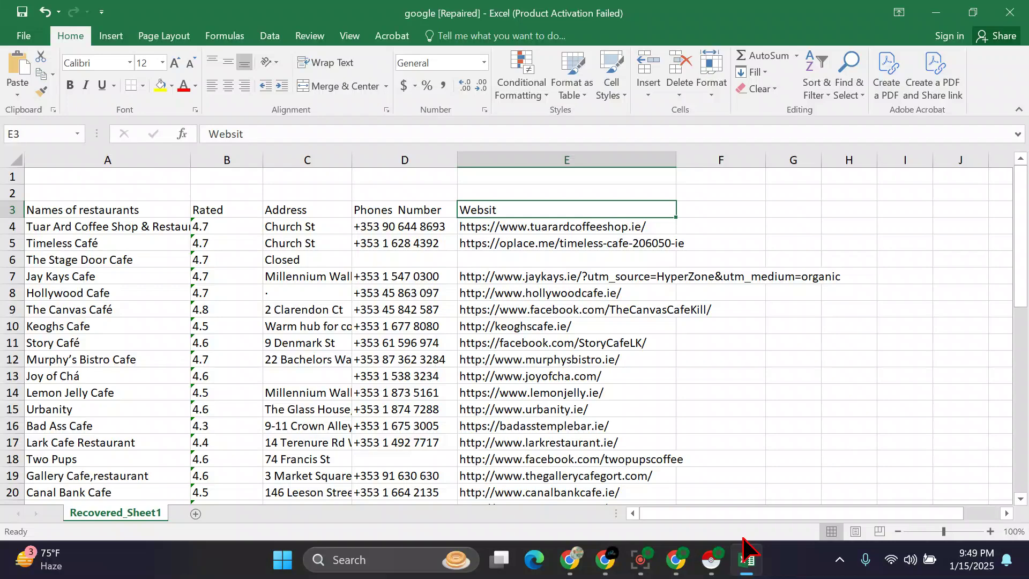
# Widen column E slightly to give the long web links more room.
pyautogui.moveTo(710, 560)
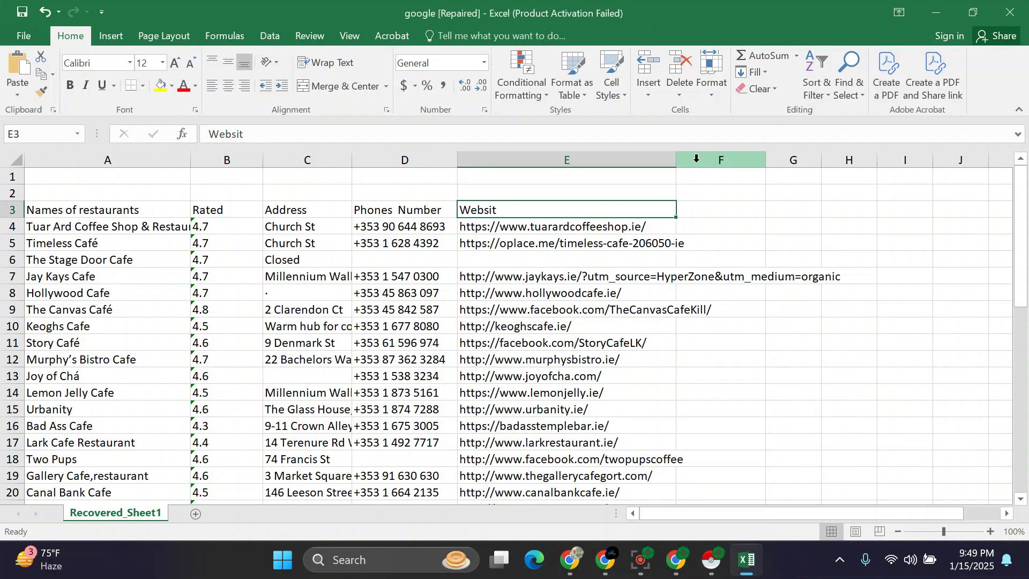
pyautogui.moveTo(679, 160); pyautogui.dragTo(713, 160)
pyautogui.click(226, 324)
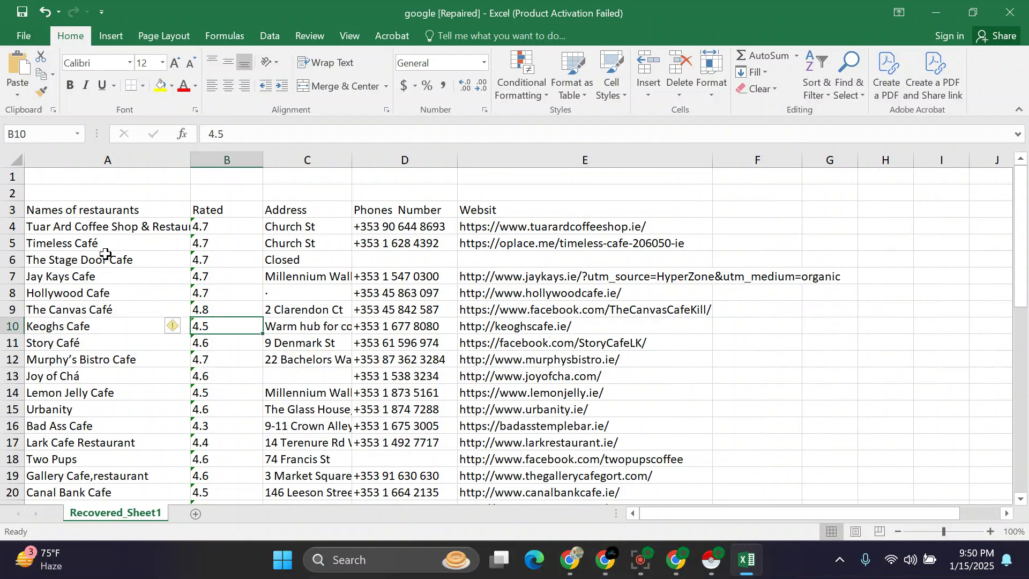
# Centre the headings in A3:E3 both horizontally and vertically.
pyautogui.moveTo(28, 206); pyautogui.dragTo(593, 203)
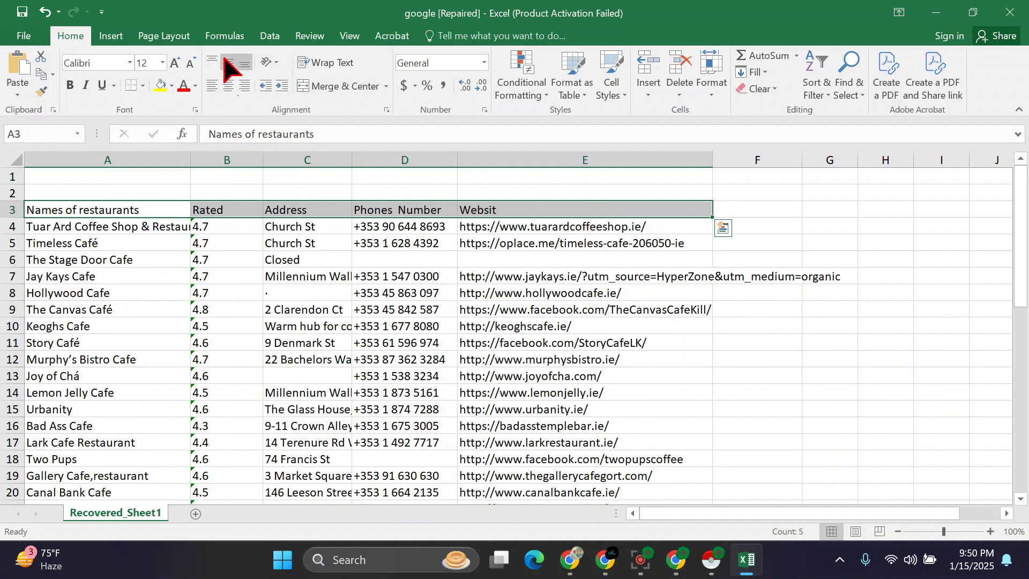
pyautogui.click(230, 87)
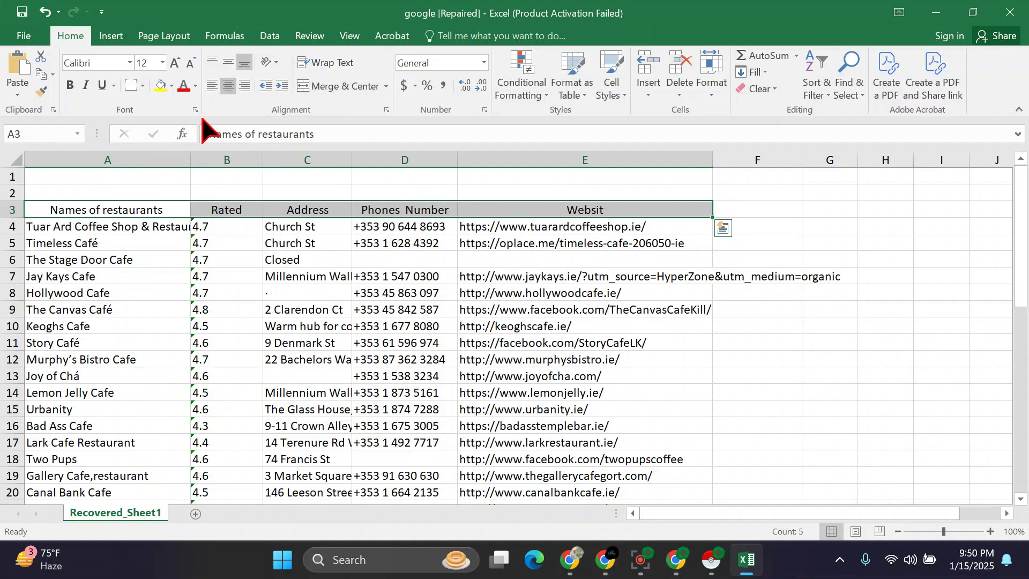
pyautogui.click(227, 63)
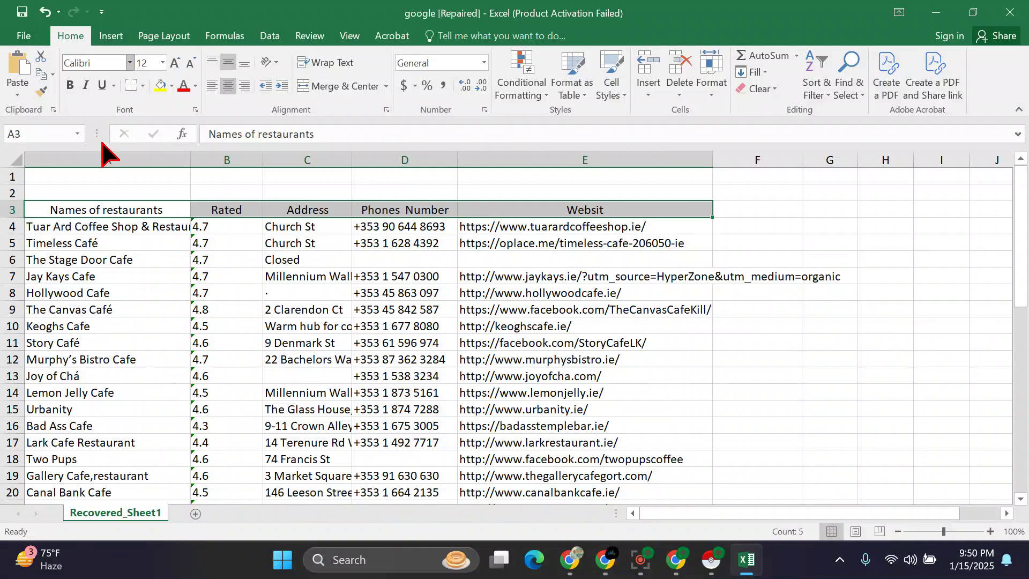
# Set the headings in A3:E3 to the Cambria font and make them bold.
pyautogui.click(129, 62)
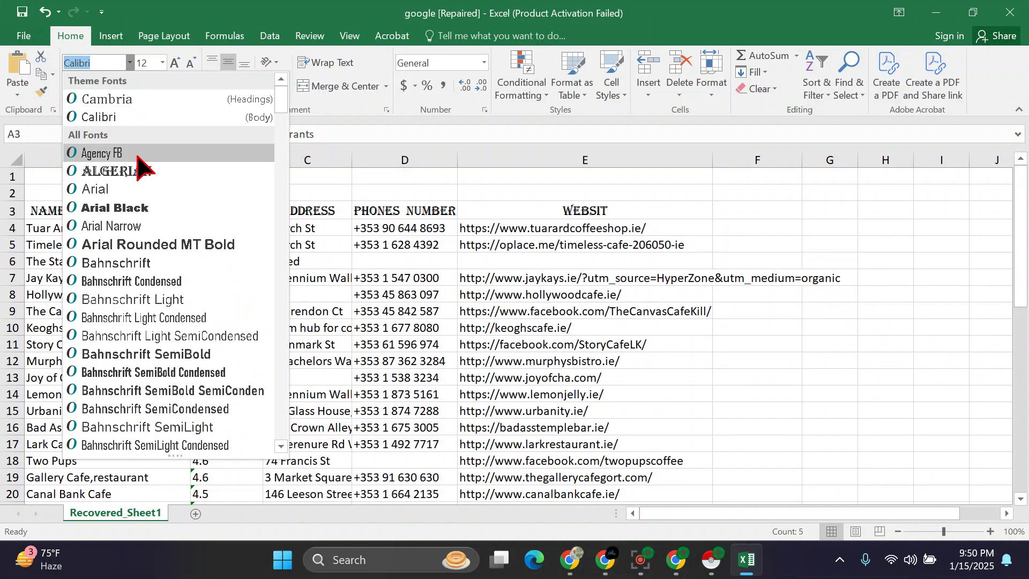
pyautogui.click(144, 102)
pyautogui.click(863, 340)
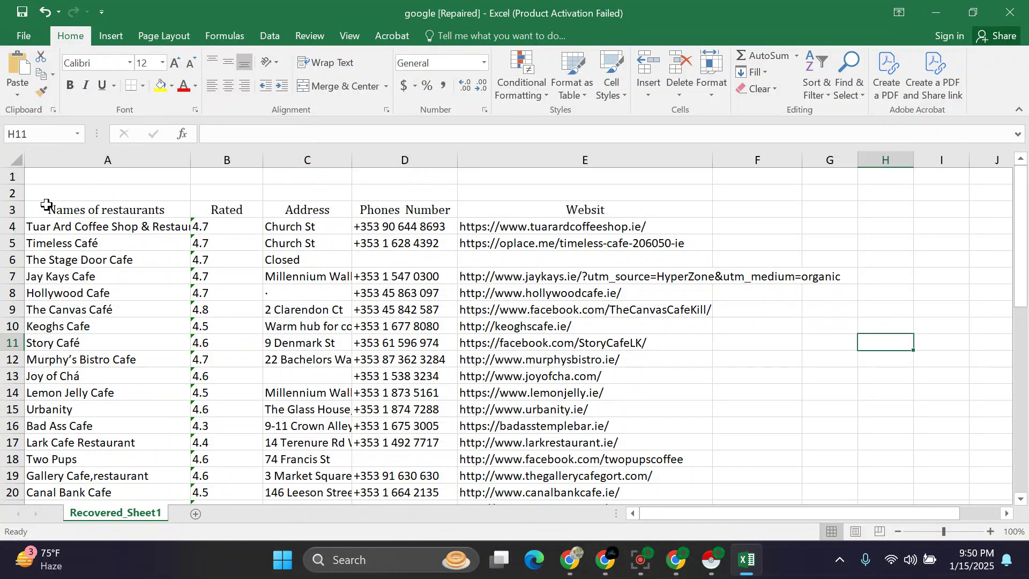
pyautogui.moveTo(46, 204); pyautogui.dragTo(672, 206)
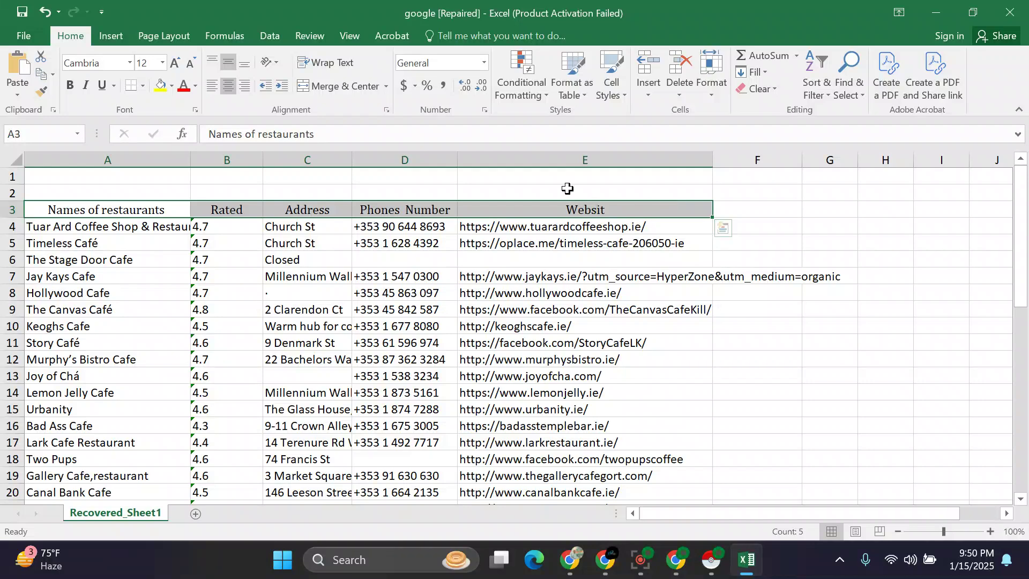
pyautogui.click(70, 85)
pyautogui.click(227, 325)
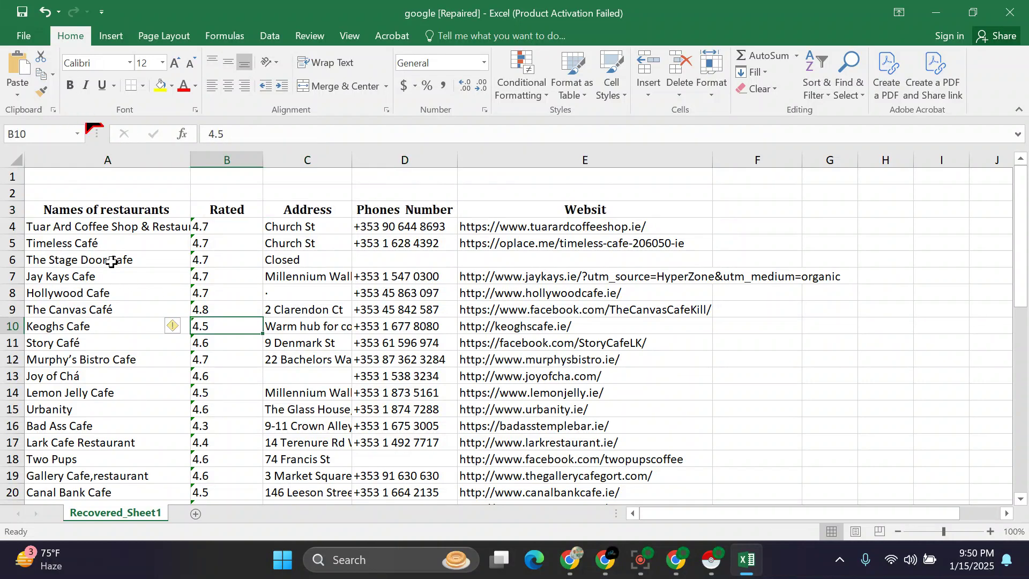
# Fill the heading row from A3 to F3 with a light blue theme colour.
pyautogui.moveTo(31, 209); pyautogui.dragTo(753, 207)
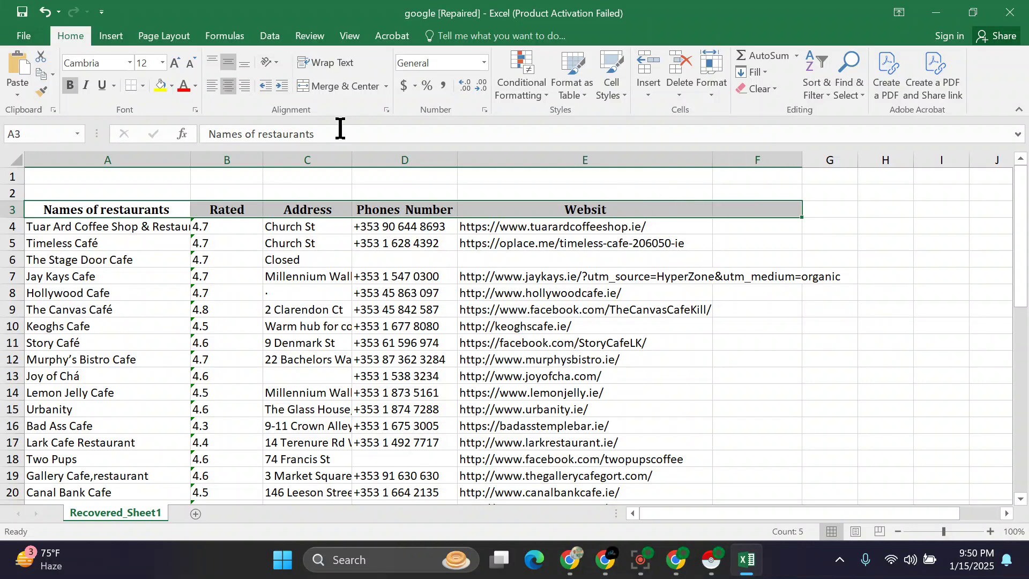
pyautogui.click(171, 87)
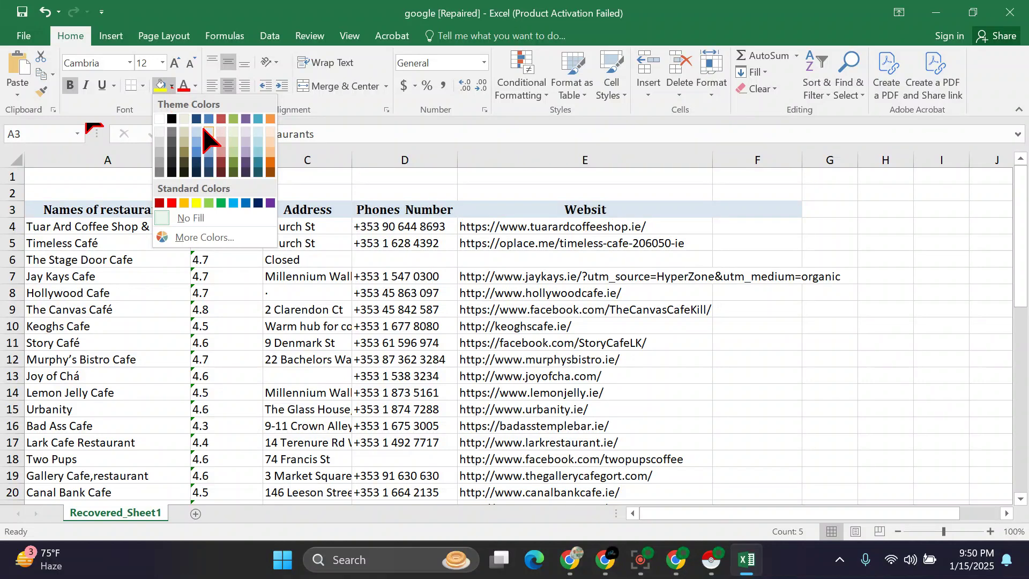
pyautogui.click(196, 132)
pyautogui.click(221, 293)
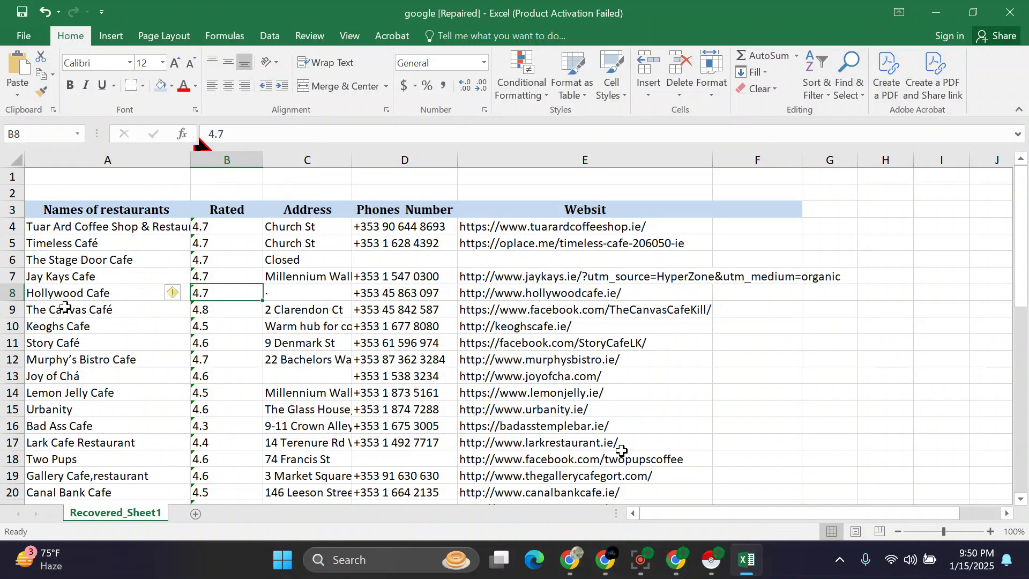
pyautogui.click(757, 459)
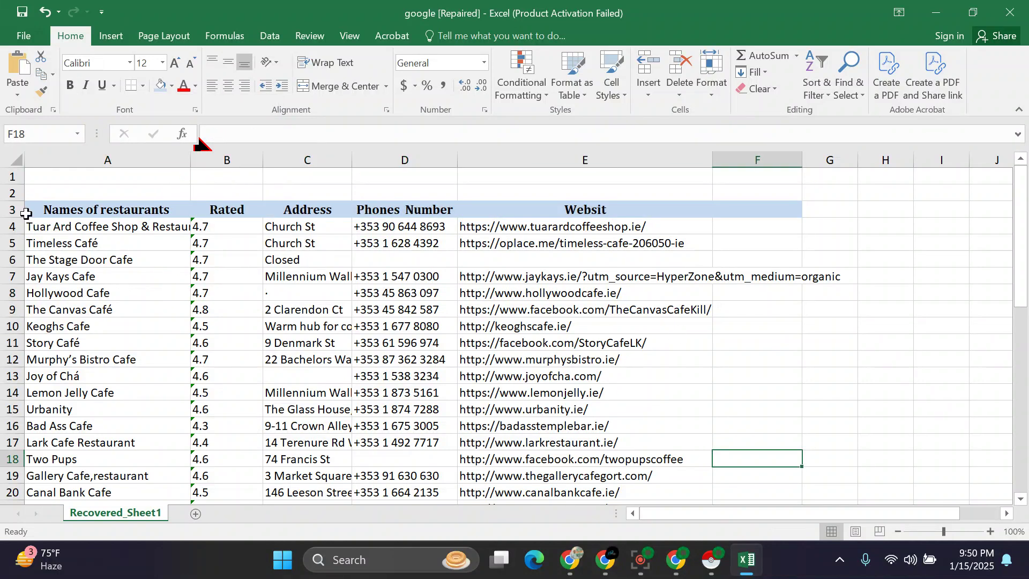
# Apply All Borders to the whole data table in columns A to F, from heading row 3 down, and check the result.
pyautogui.moveTo(31, 211); pyautogui.dragTo(752, 198)
pyautogui.scroll(9, 699, 243)
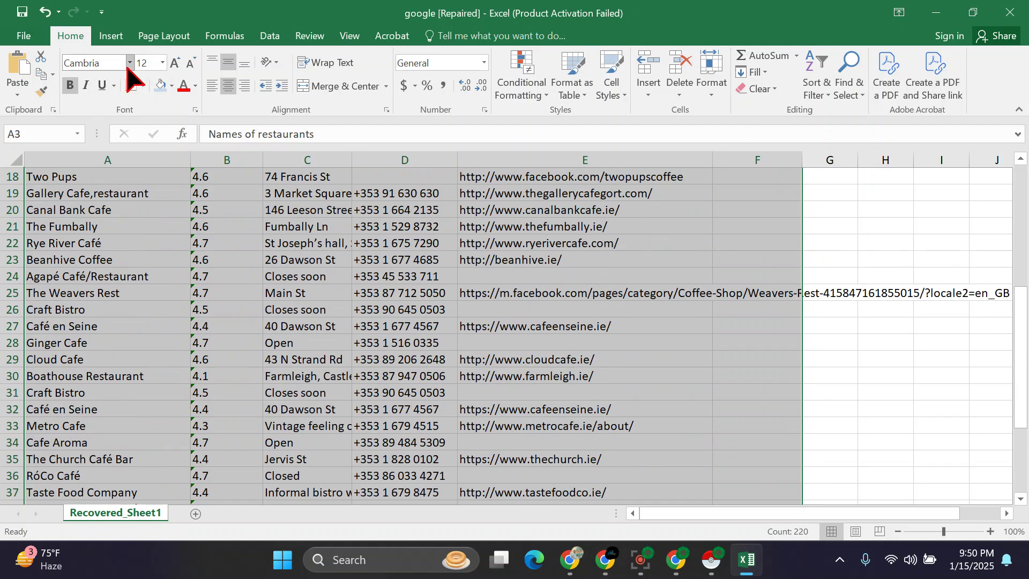
pyautogui.click(142, 86)
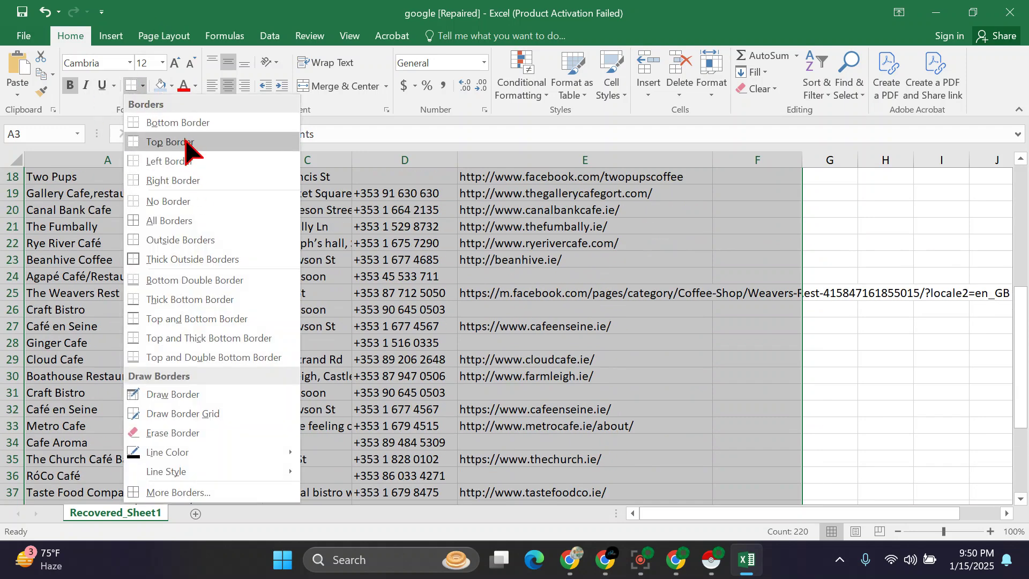
pyautogui.click(171, 220)
pyautogui.scroll(6, 389, 375)
pyautogui.click(594, 390)
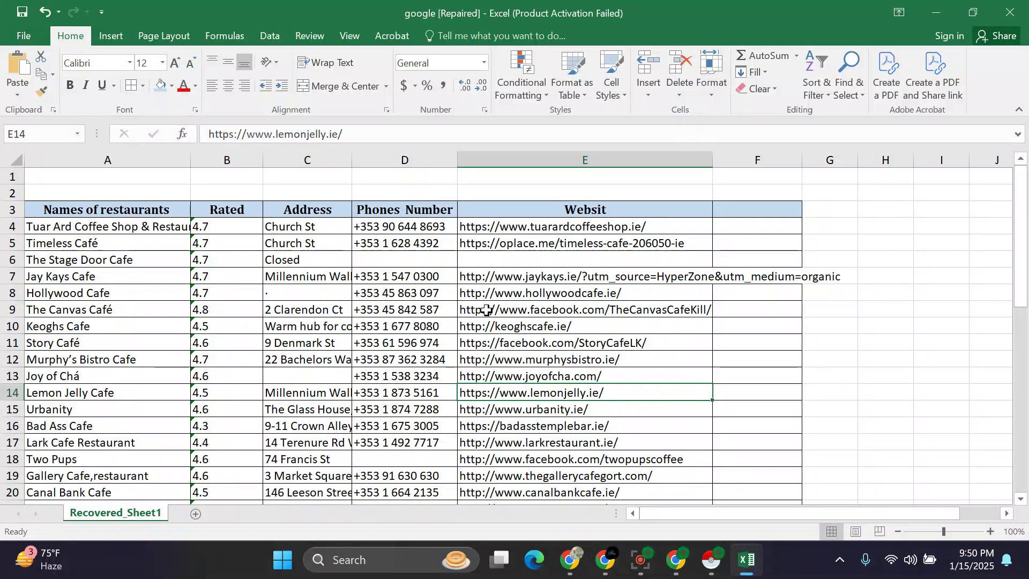
pyautogui.click(713, 343)
pyautogui.scroll(-10, 554, 360)
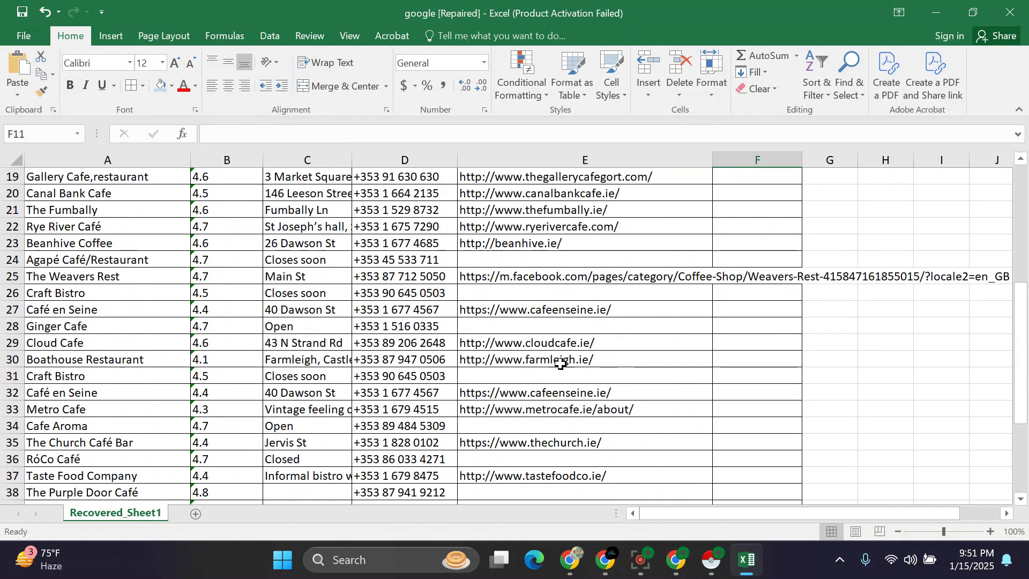
pyautogui.scroll(10, 553, 361)
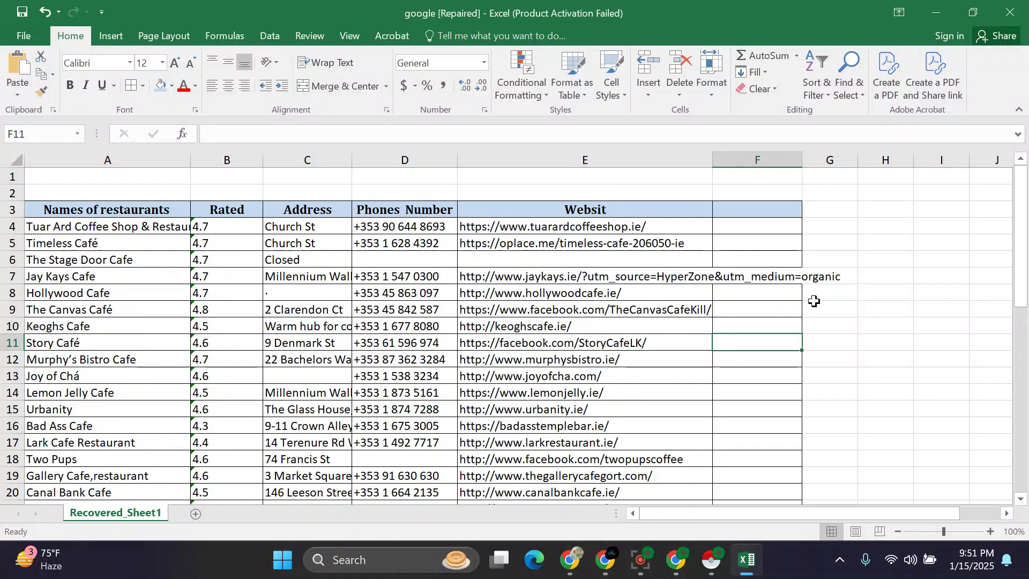
# Enter the heading Email in cell F3, beside the website heading.
pyautogui.doubleClick(751, 210)
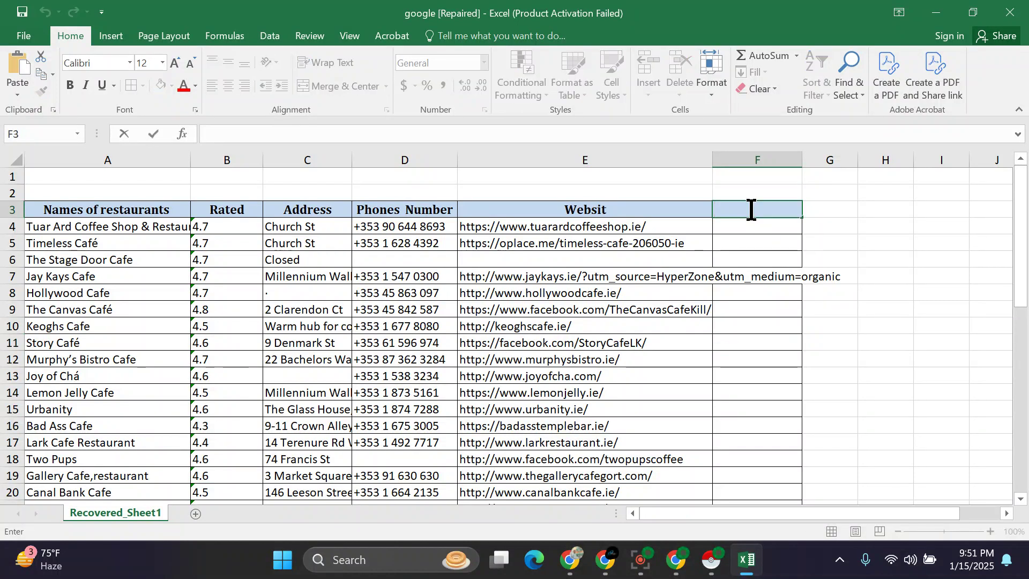
pyautogui.write('Email')
pyautogui.click(810, 343)
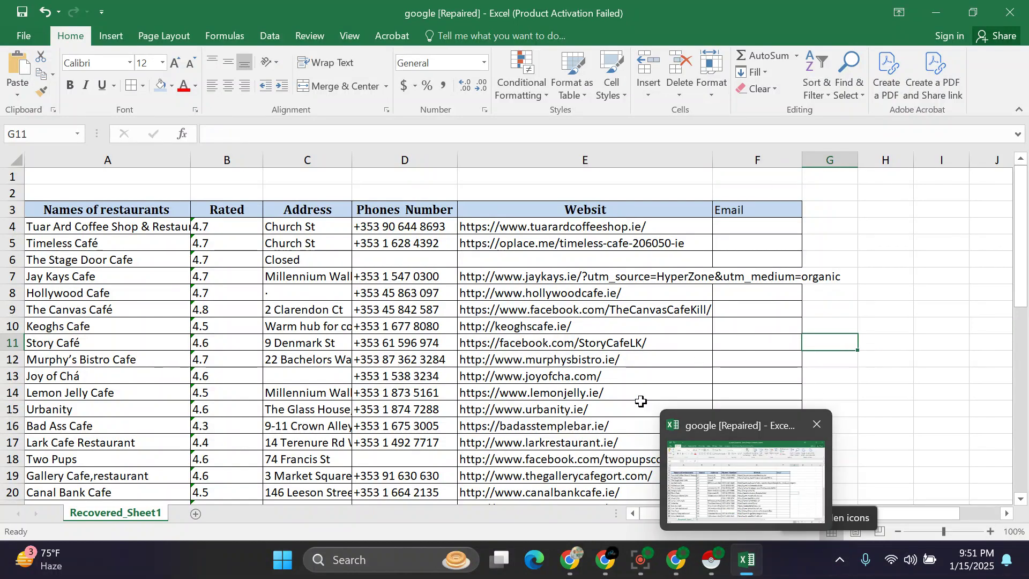
pyautogui.click(715, 370)
# Check the Google Meet call in Chrome and return to the Email heading in the Excel workbook.
pyautogui.moveTo(667, 562)
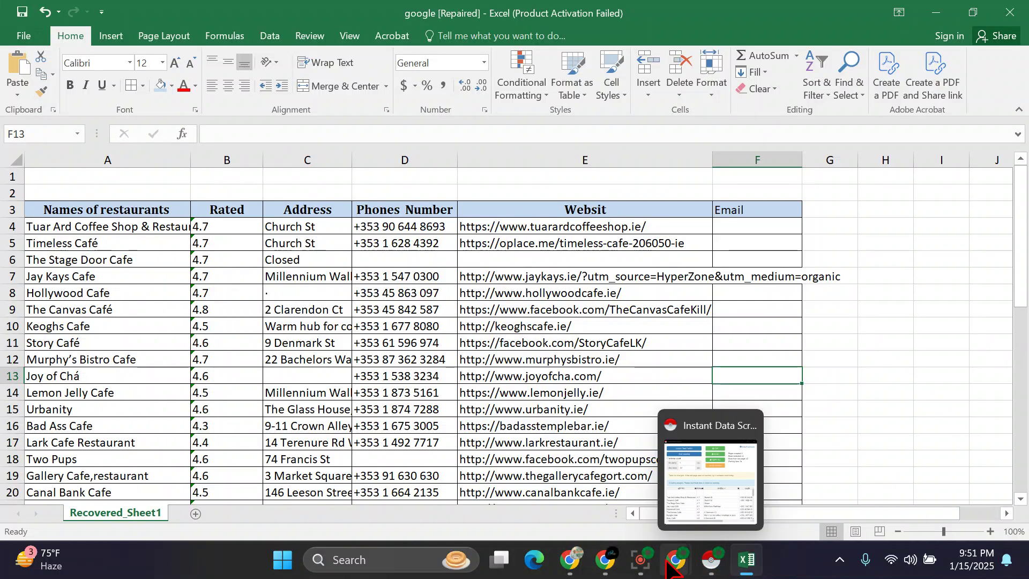
pyautogui.click(602, 563)
pyautogui.click(462, 471)
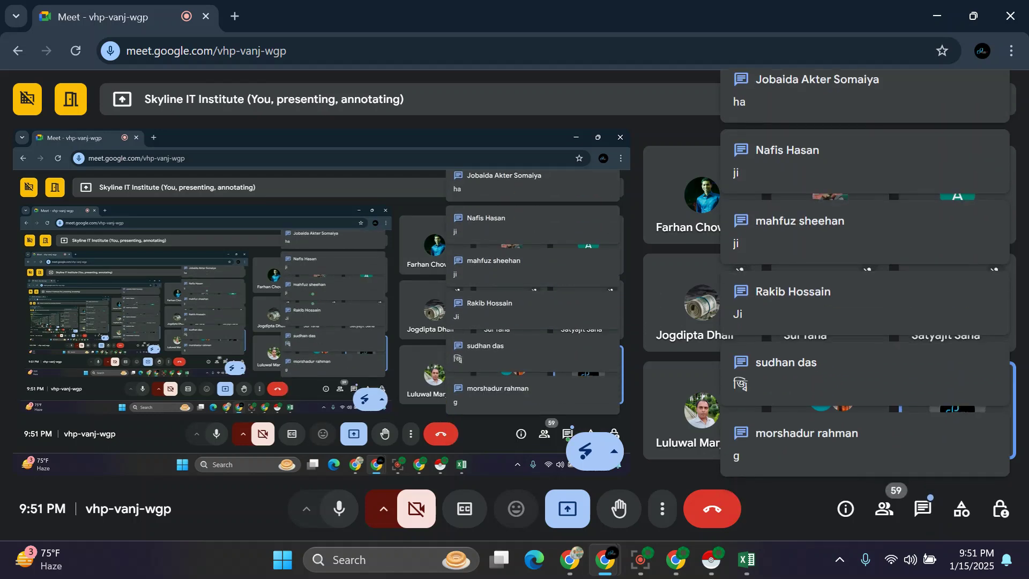
pyautogui.click(740, 567)
pyautogui.click(852, 234)
pyautogui.click(769, 233)
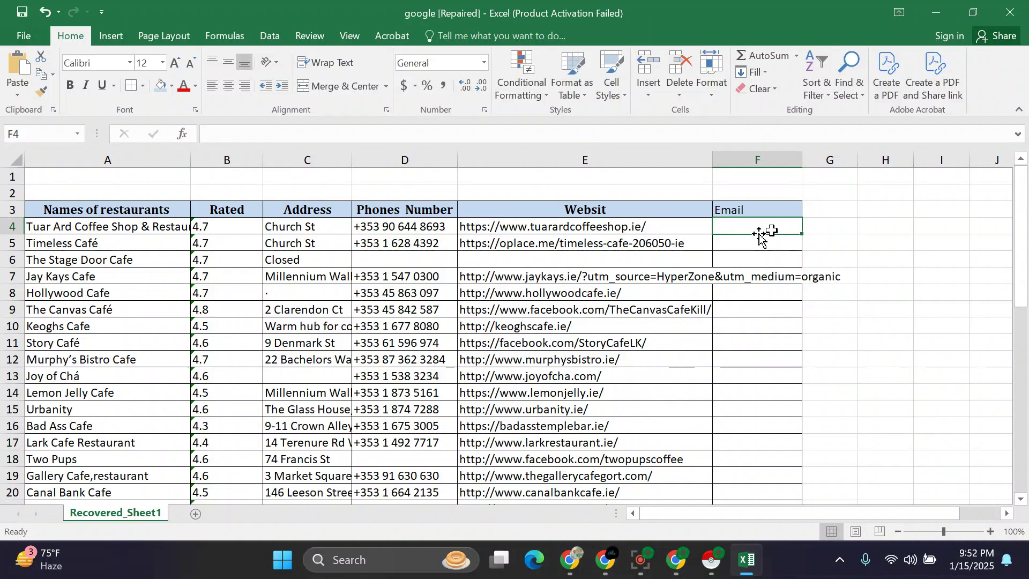
pyautogui.click(731, 204)
pyautogui.doubleClick(730, 211)
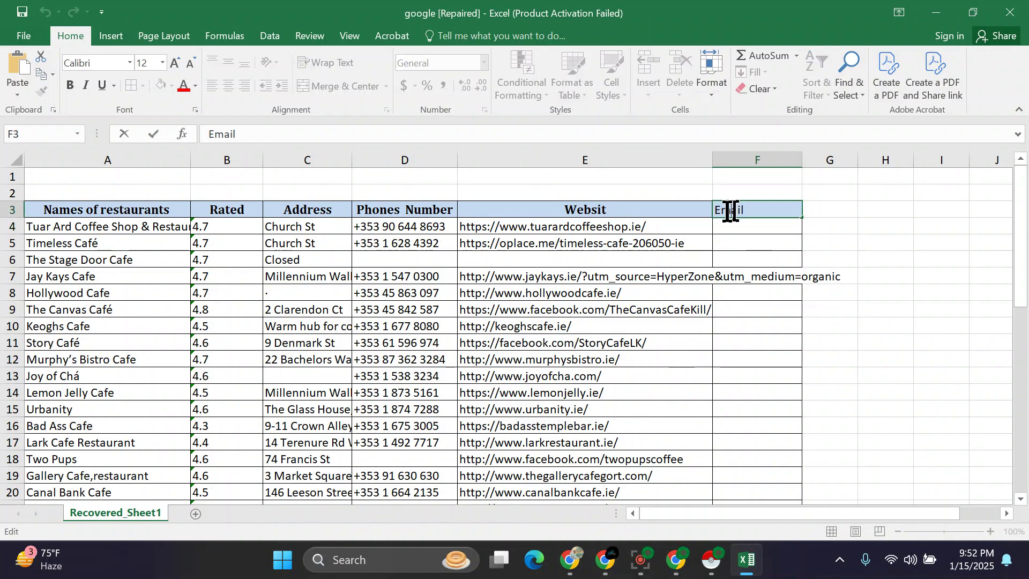
# Switch to the Google Maps results for restaurants & cafes in ireland in Chrome and close the Instant Data Scraper window.
pyautogui.click(677, 567)
pyautogui.click(601, 485)
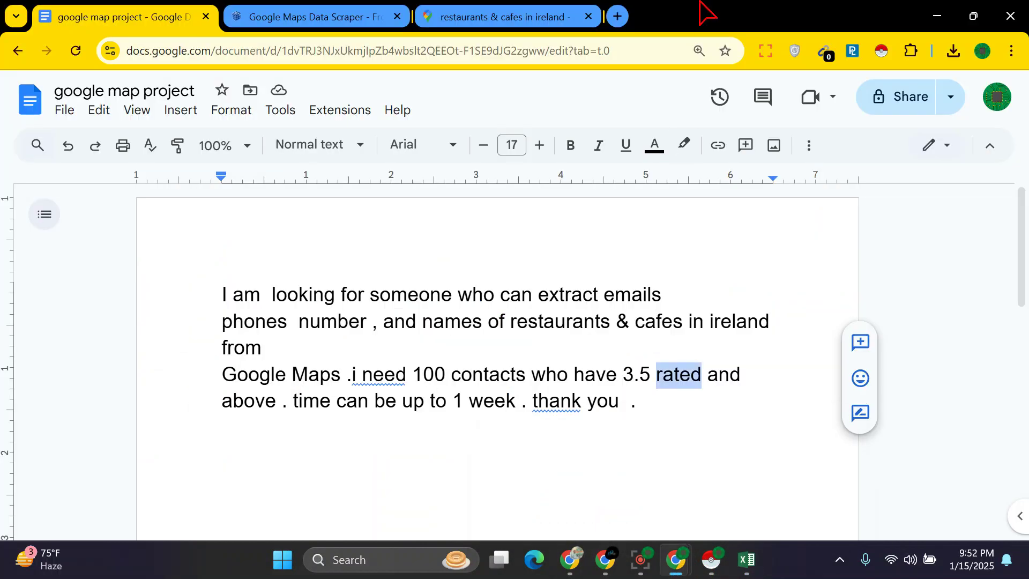
pyautogui.click(506, 16)
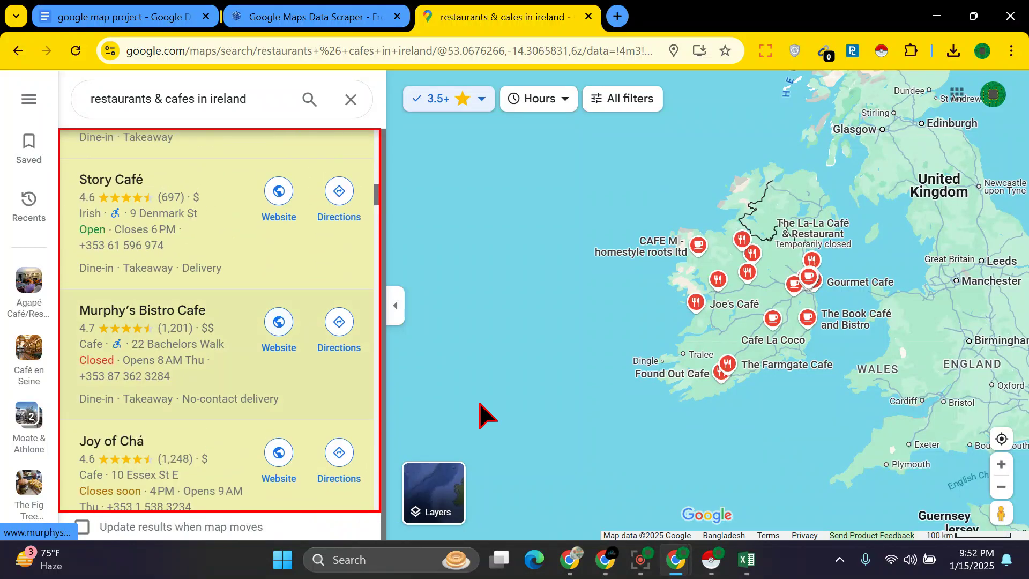
pyautogui.click(711, 560)
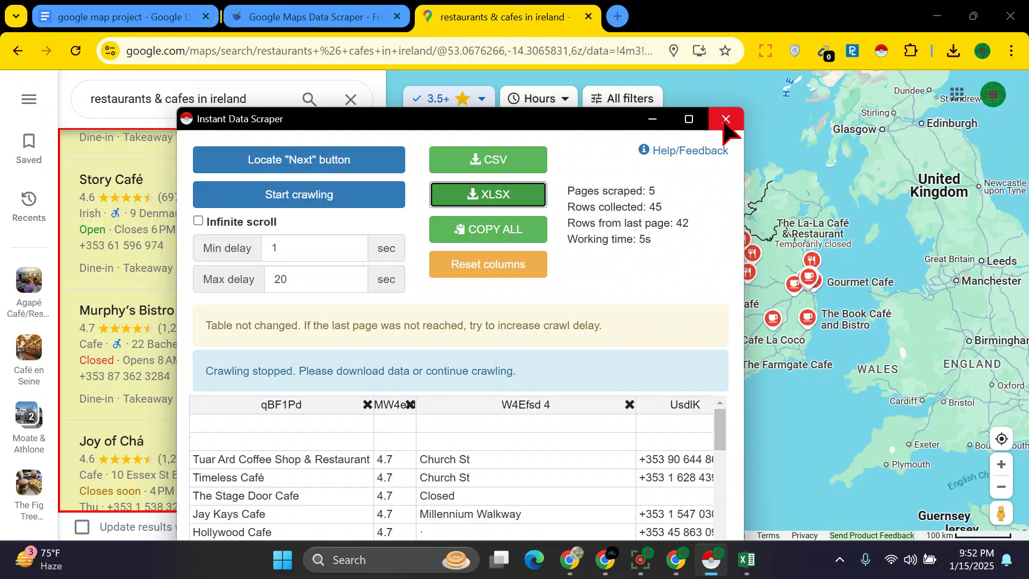
pyautogui.click(726, 120)
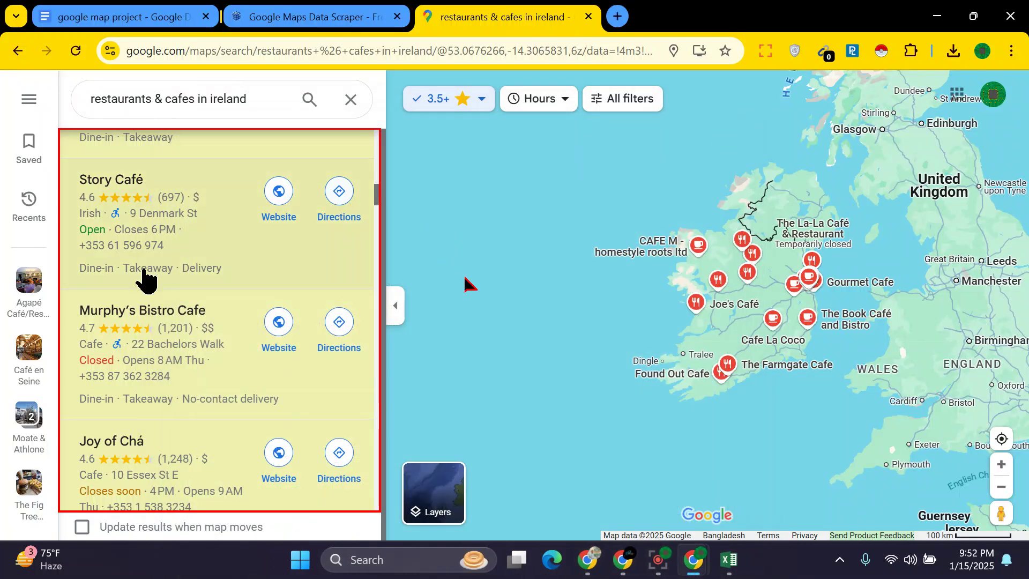
# Clear the current Google Maps search and search again for restaurants & cafes in ireland.
pyautogui.scroll(-10, 144, 276)
pyautogui.scroll(10, 144, 276)
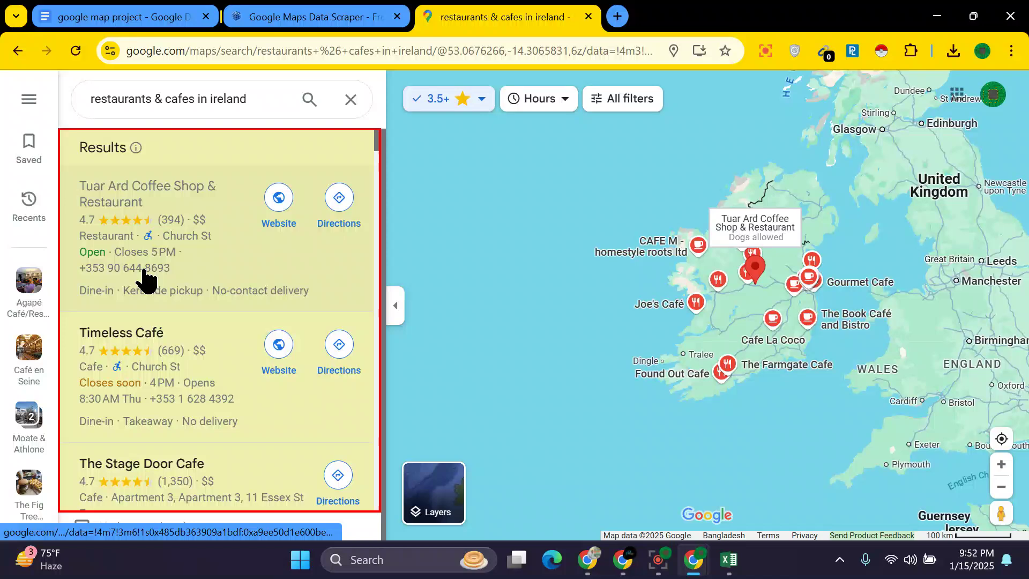
pyautogui.click(249, 102)
pyautogui.press('Return')
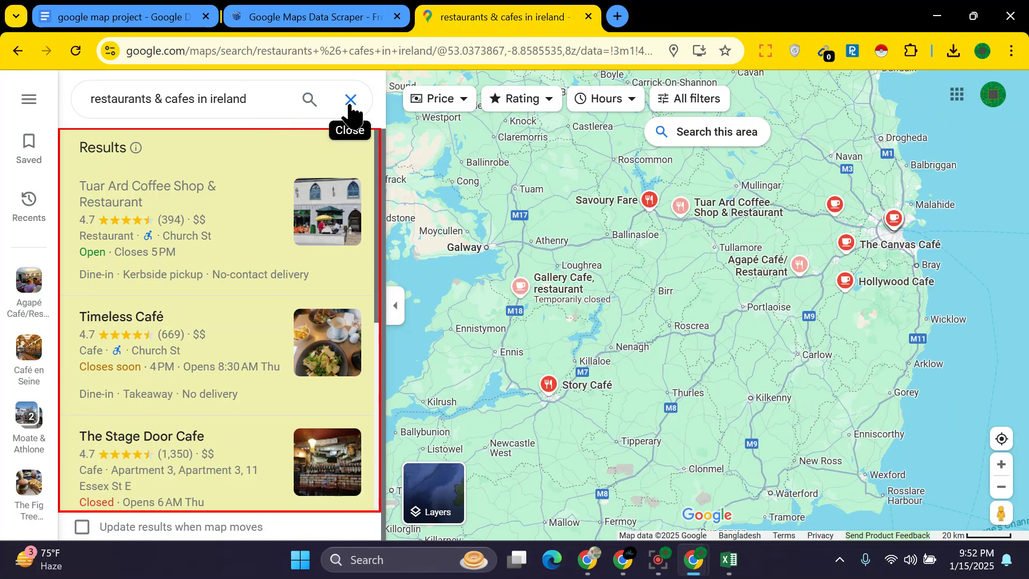
pyautogui.click(351, 99)
pyautogui.click(175, 102)
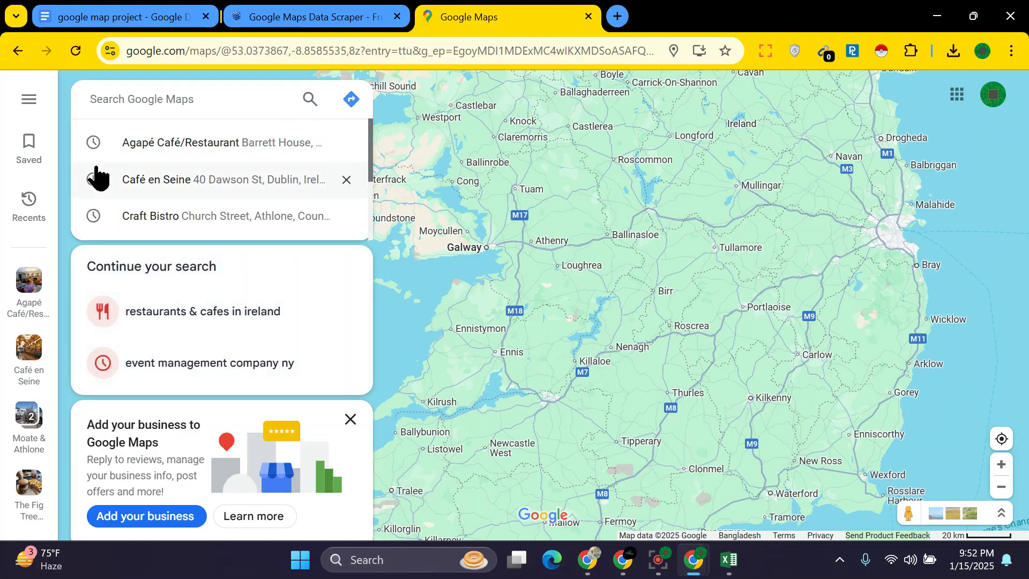
pyautogui.write('re')
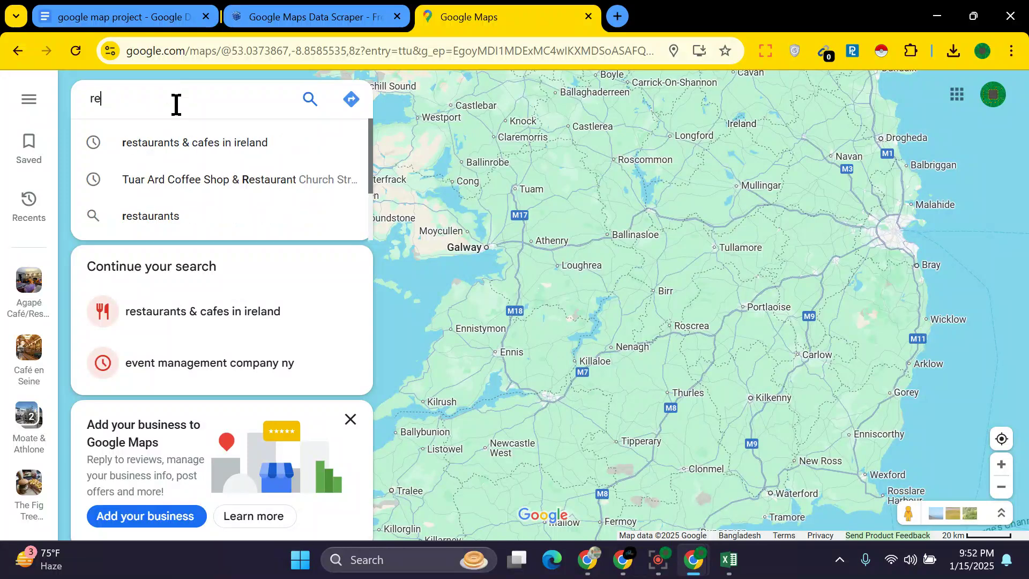
pyautogui.click(234, 146)
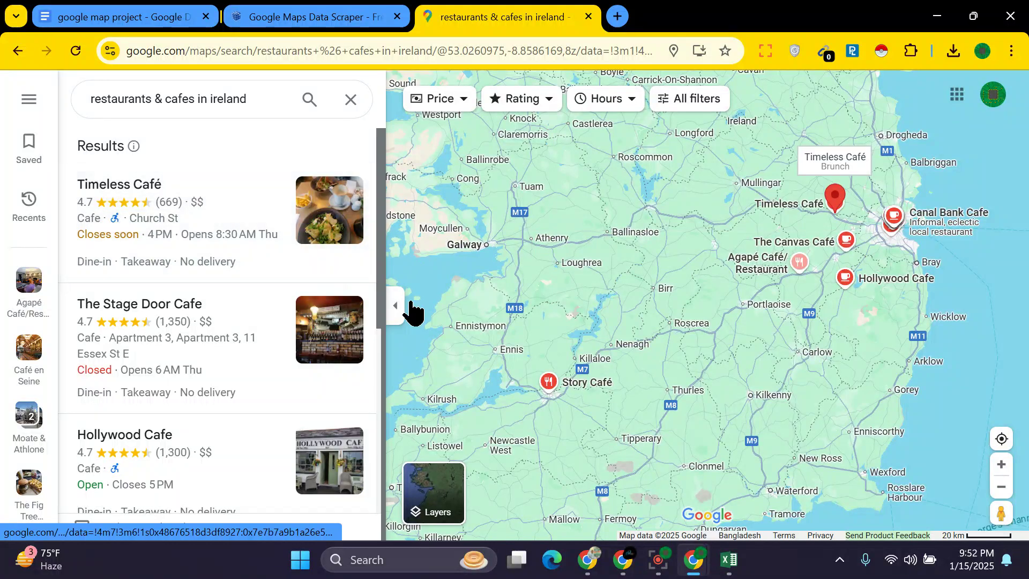
# Open the Timeless Café listing and examine its contact details, including the website and phone entries.
pyautogui.click(145, 207)
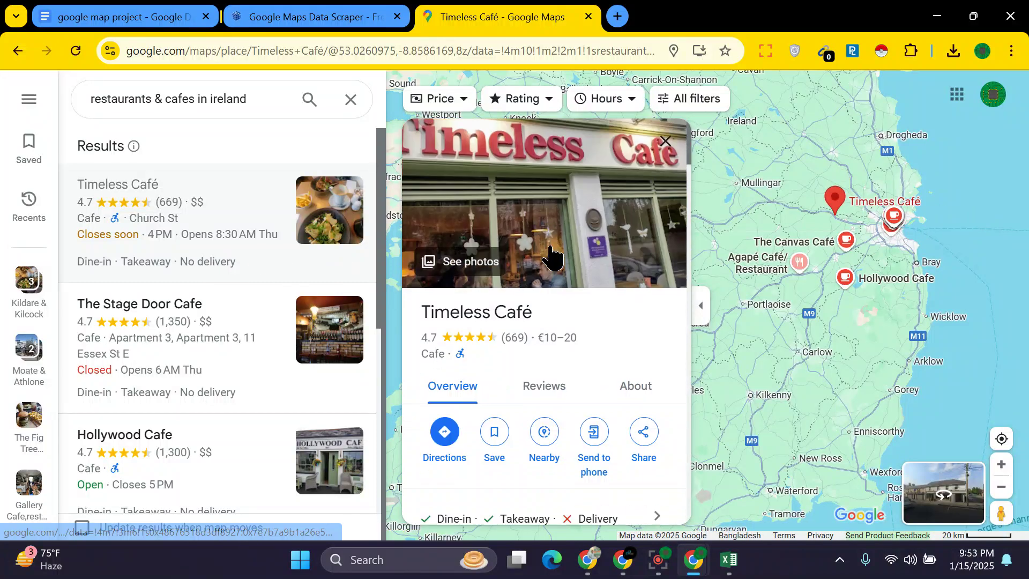
pyautogui.scroll(-3, 542, 330)
pyautogui.scroll(-1, 540, 389)
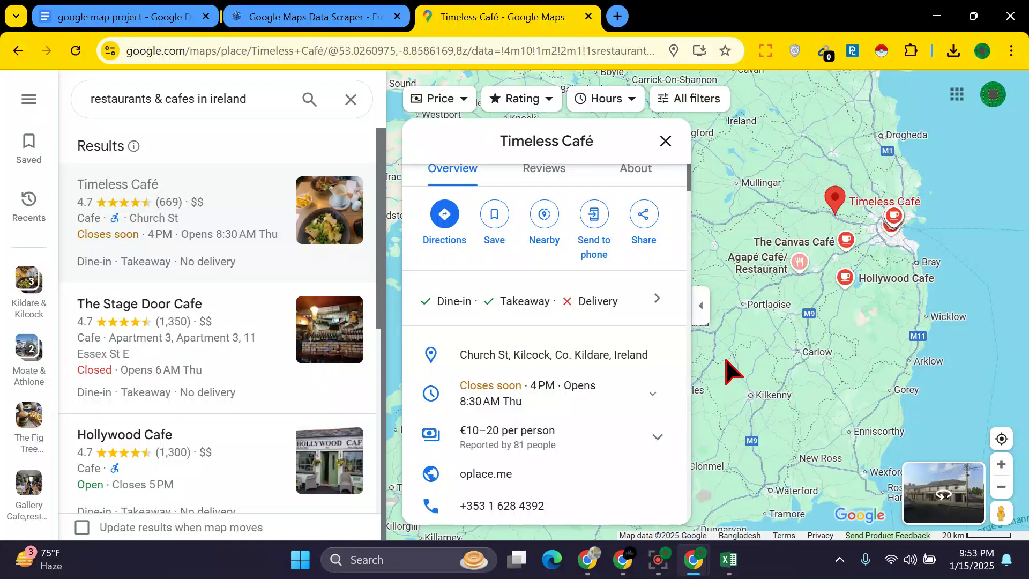
# Switch to the Excel workbook and correct the column E heading to Website.
pyautogui.scroll(-1, 617, 407)
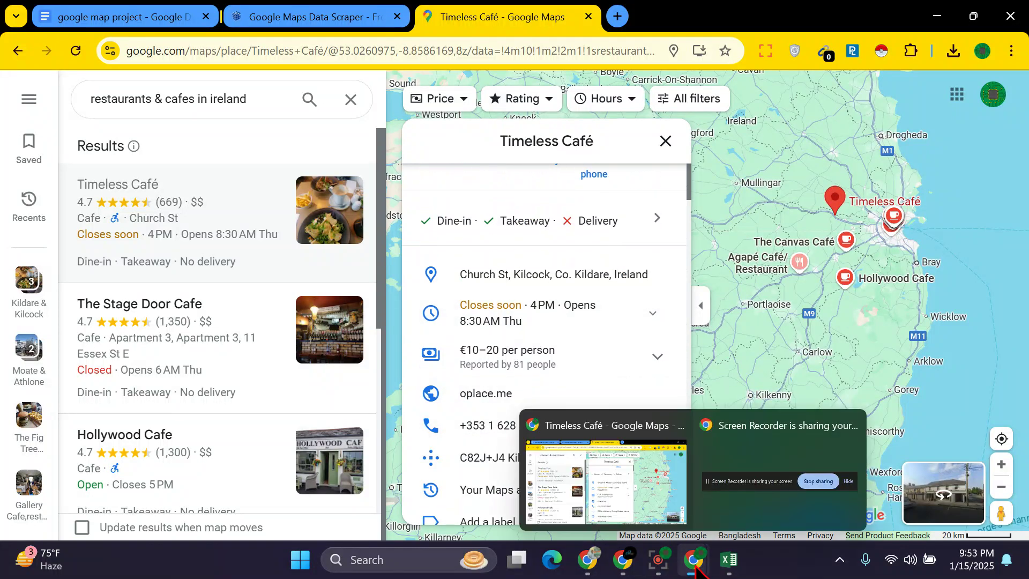
pyautogui.click(724, 552)
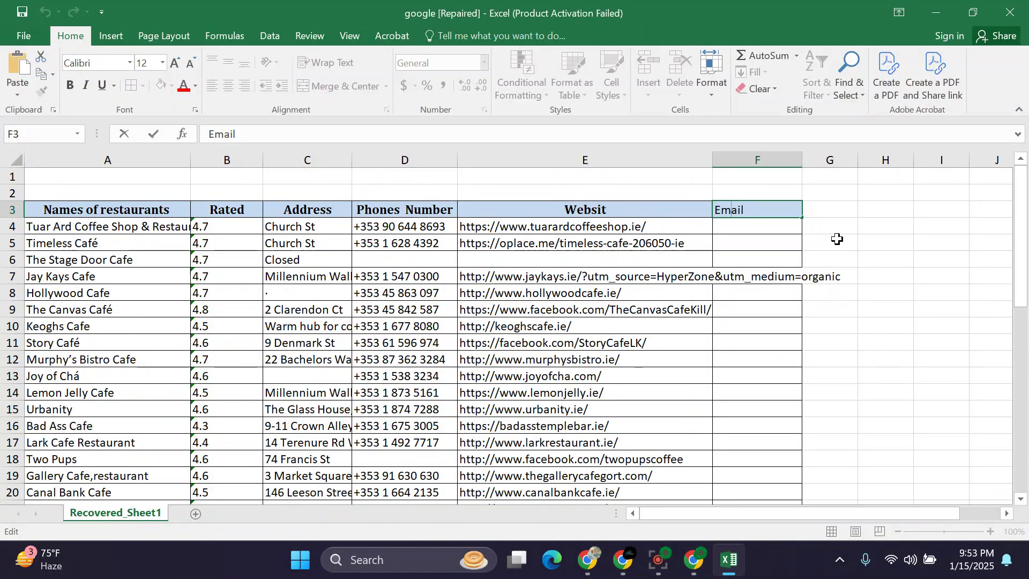
pyautogui.click(661, 212)
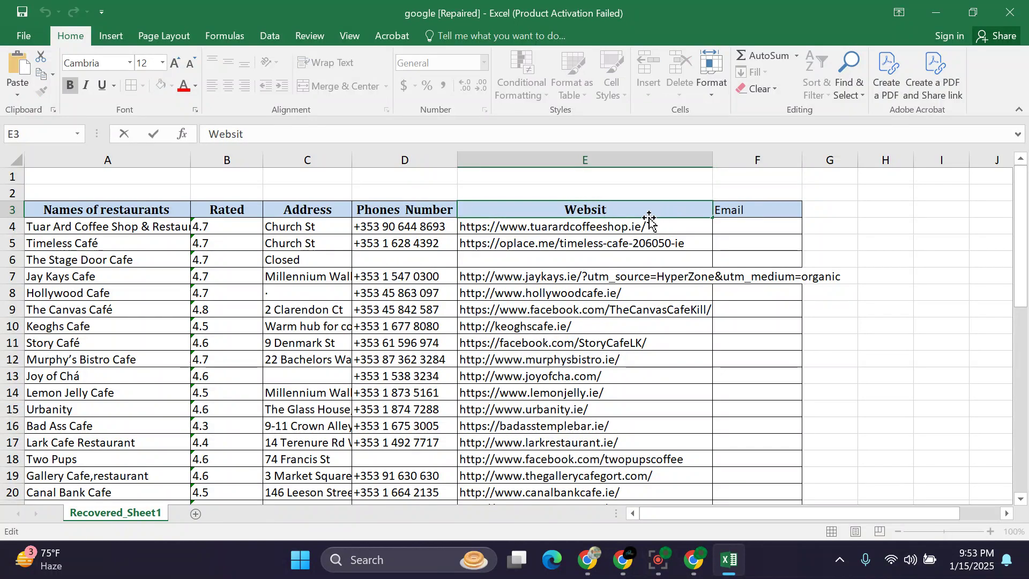
pyautogui.click(807, 373)
pyautogui.click(752, 242)
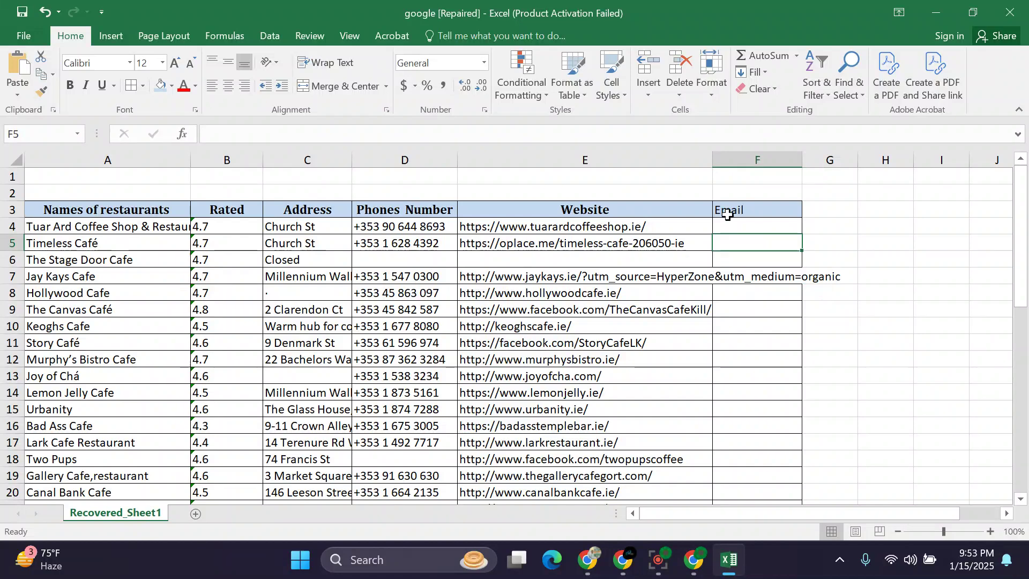
# Make the Email heading in column F bold.
pyautogui.click(721, 209)
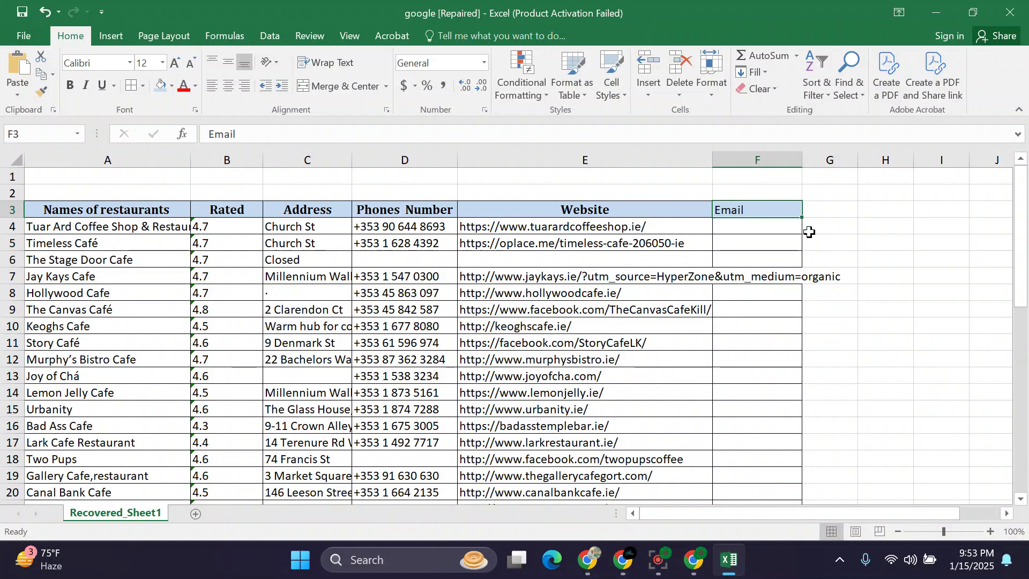
pyautogui.doubleClick(742, 210)
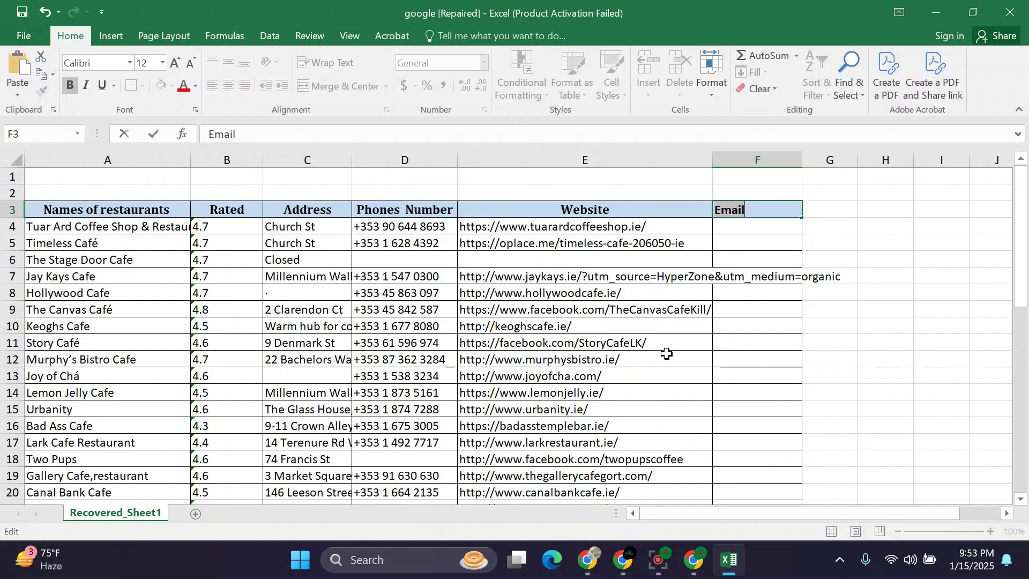
pyautogui.click(667, 355)
pyautogui.click(755, 344)
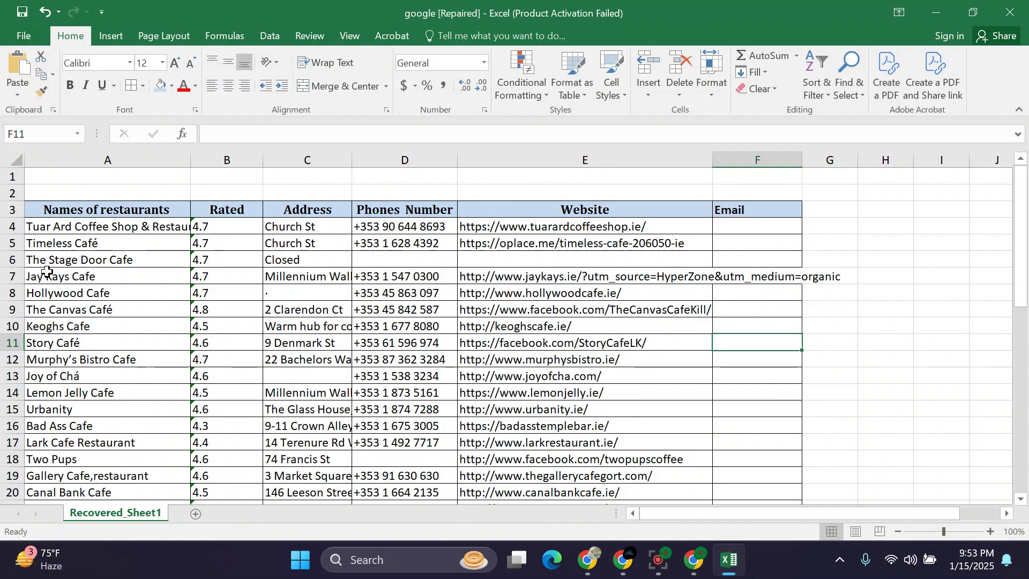
# Copy the Tuar Ard Coffee Shop website address from the workbook, open it in a new Chrome tab, and return to Google Maps.
pyautogui.tripleClick(595, 228)
pyautogui.hotkey('ctrl', 'c')
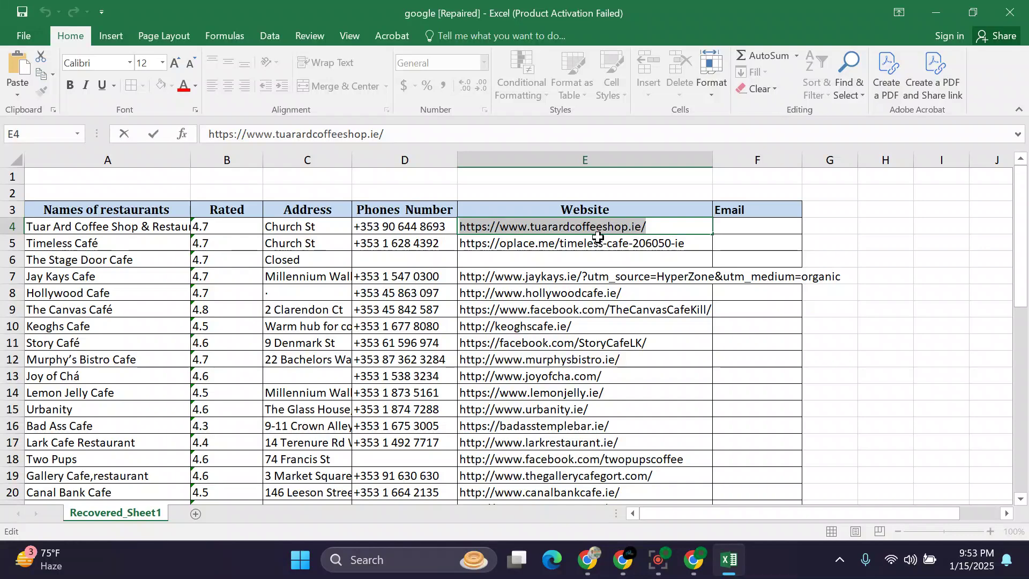
pyautogui.click(693, 559)
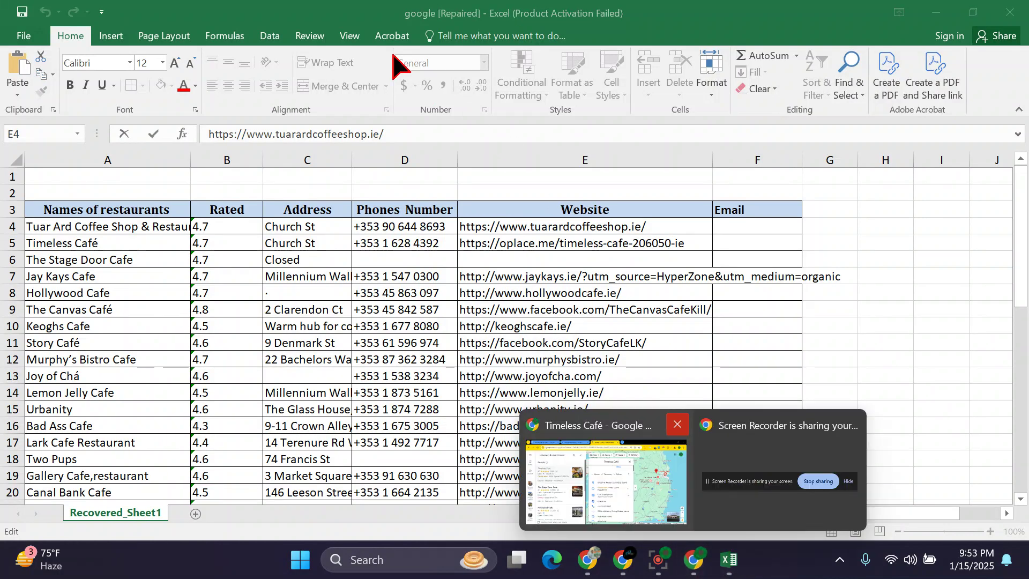
pyautogui.click(630, 466)
pyautogui.hotkey('ctrl', 't')
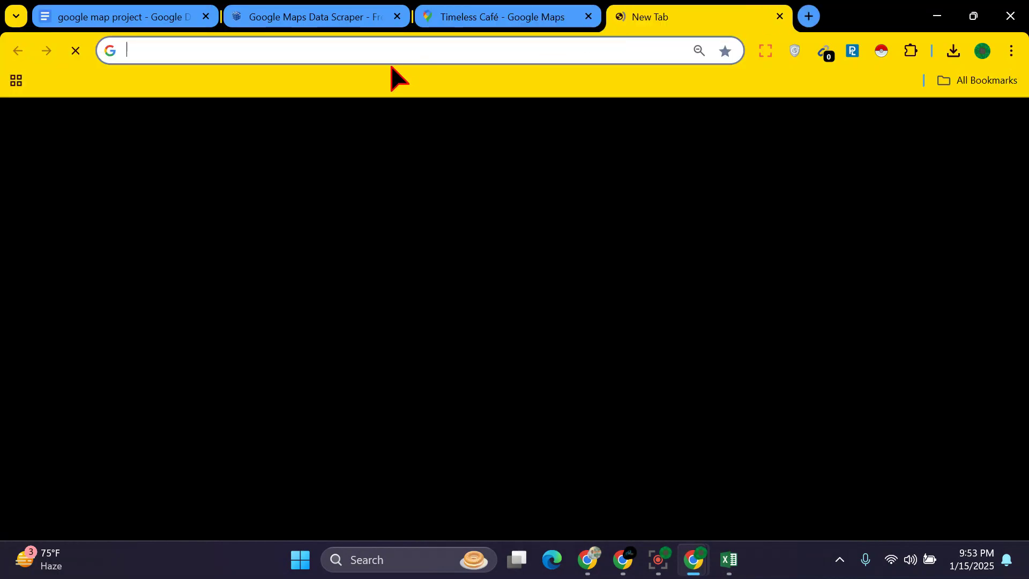
pyautogui.click(399, 52)
pyautogui.hotkey('ctrl', 'v')
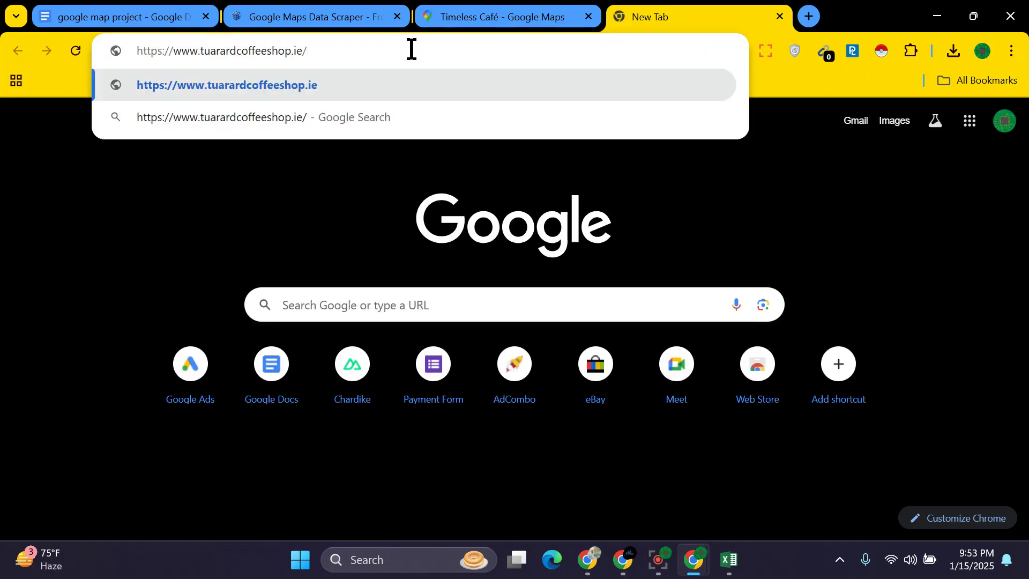
pyautogui.press('Return')
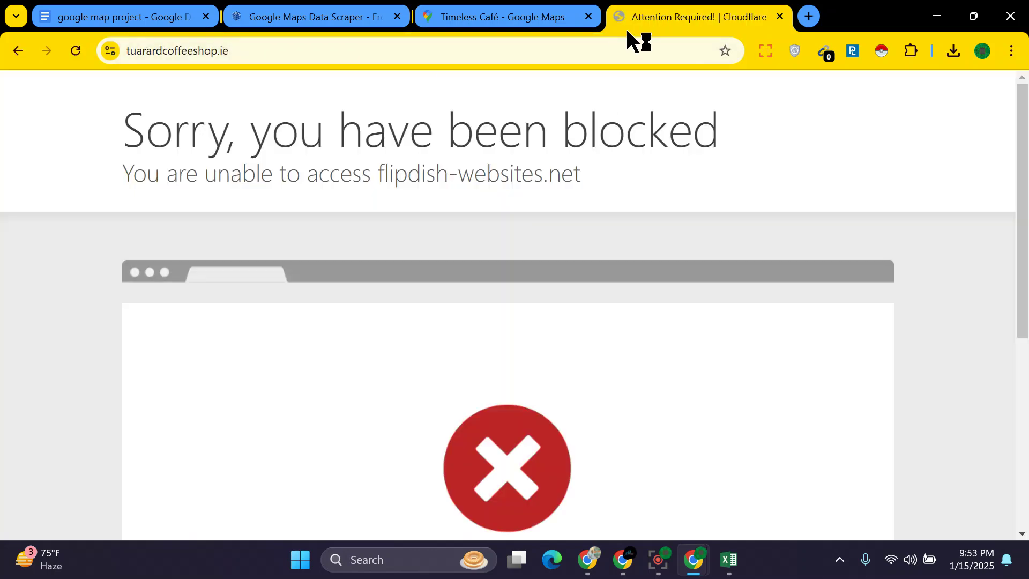
pyautogui.click(493, 21)
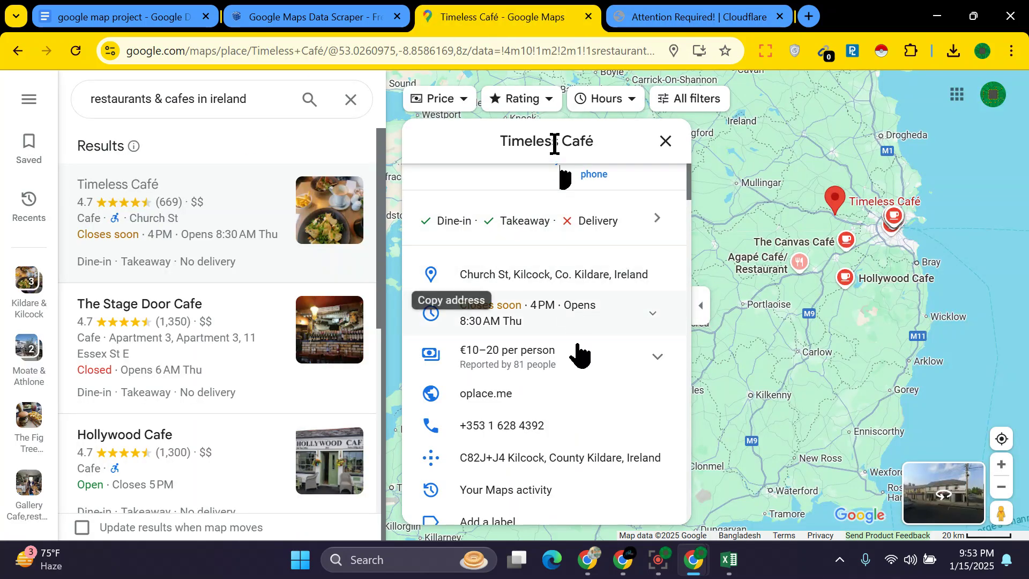
# Switch back to Excel and copy the Timeless Café website address from the Website column.
pyautogui.click(729, 560)
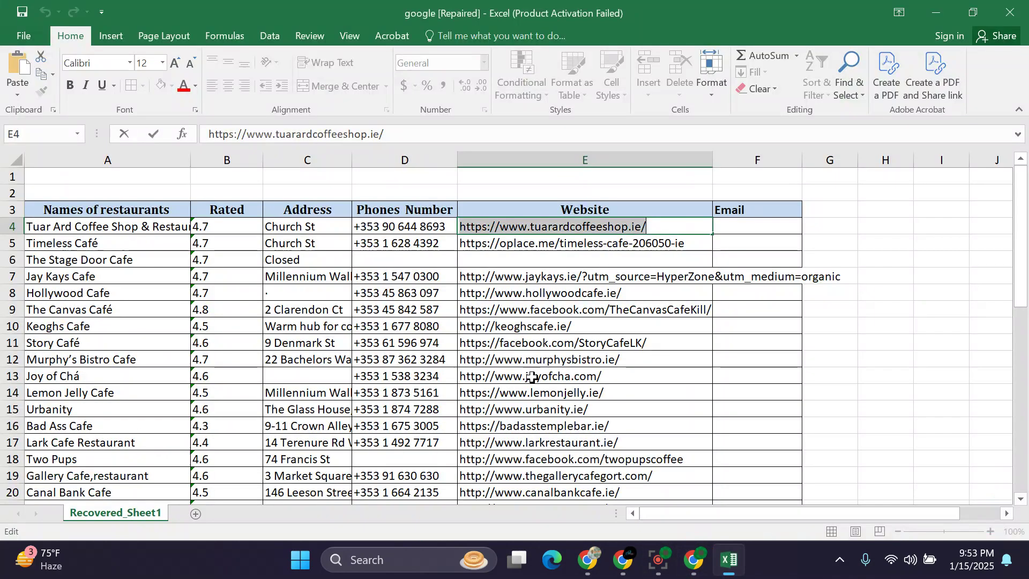
pyautogui.doubleClick(617, 247)
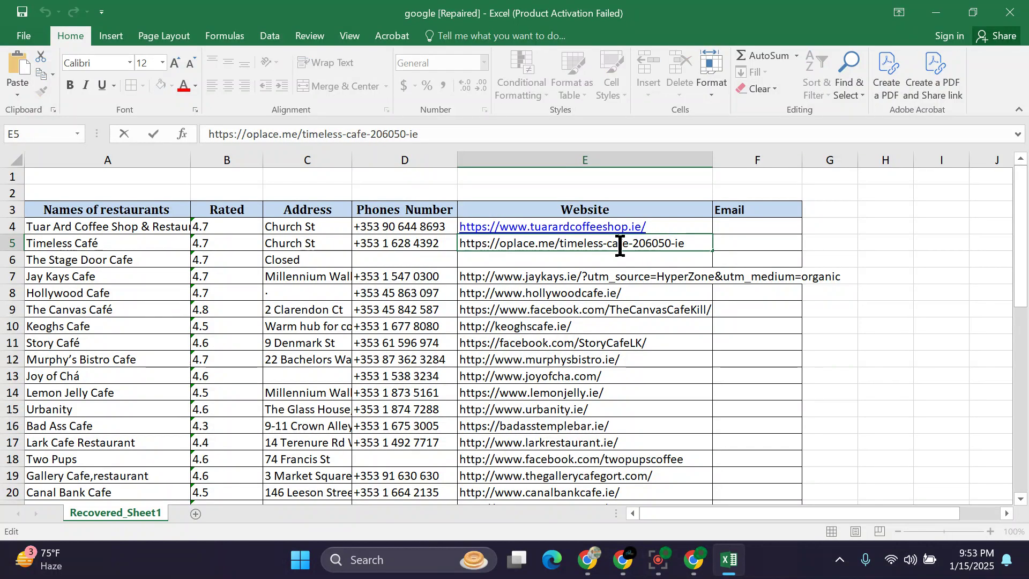
pyautogui.doubleClick(620, 246)
pyautogui.moveTo(708, 245); pyautogui.dragTo(429, 248)
pyautogui.hotkey('ctrl', 'c')
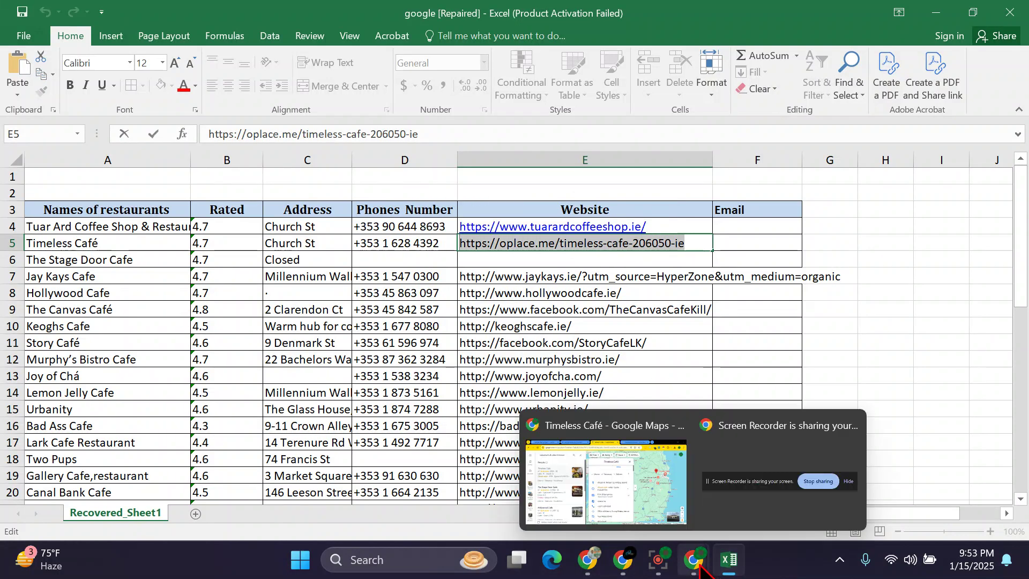
# Switch to Chrome, close the Cloudflare tab, and load the copied Timeless Café address in a new tab.
pyautogui.click(627, 461)
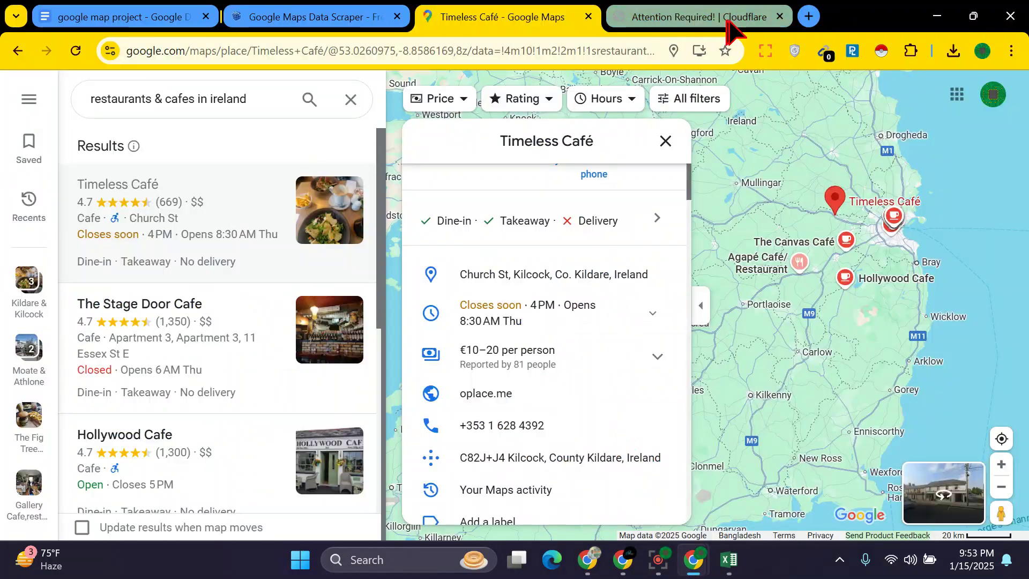
pyautogui.click(780, 17)
pyautogui.click(617, 17)
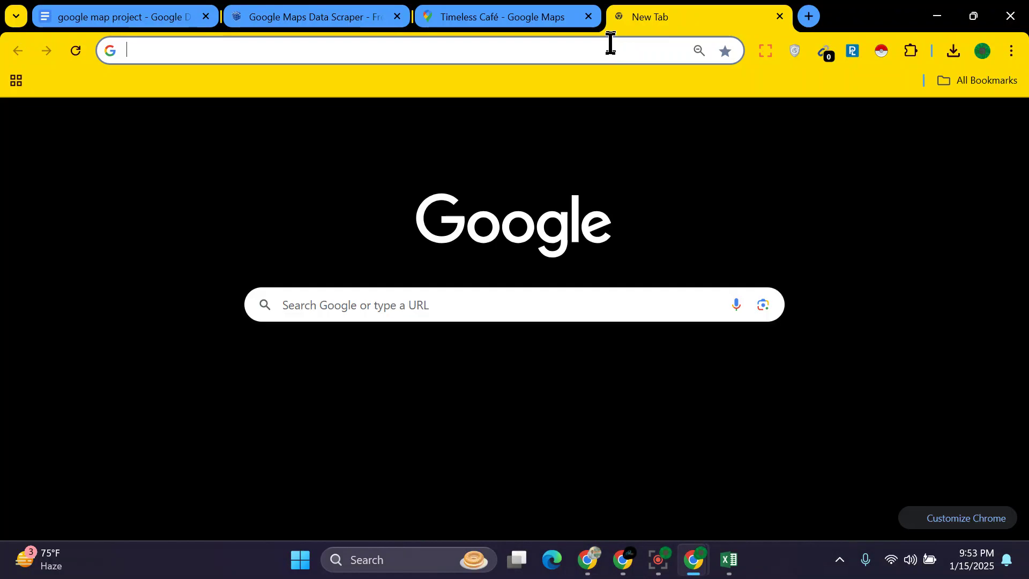
pyautogui.hotkey('ctrl', 'v')
pyautogui.press('Return')
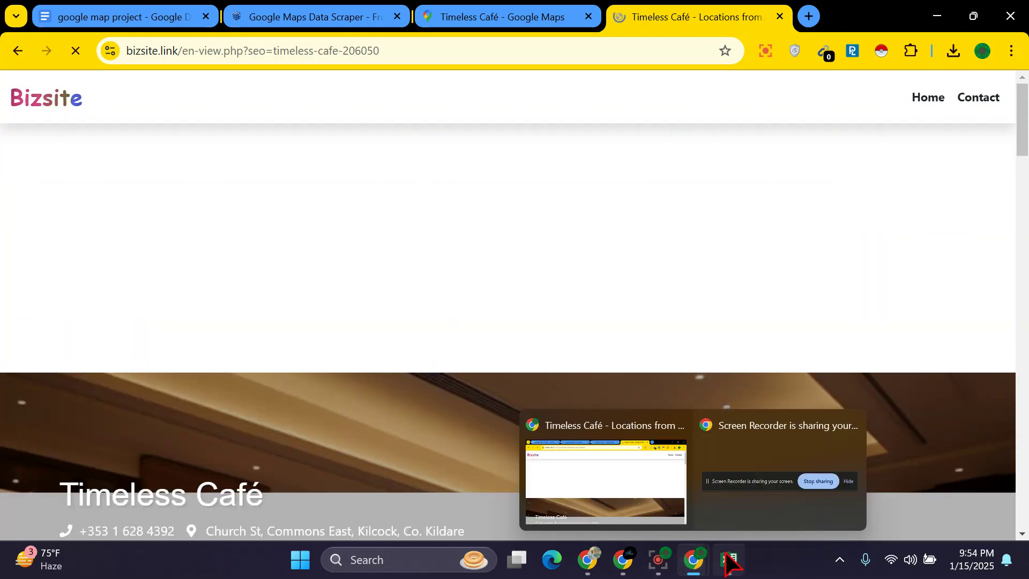
# Finish editing the Timeless Café website cell in Excel and return to its page in Chrome.
pyautogui.click(729, 560)
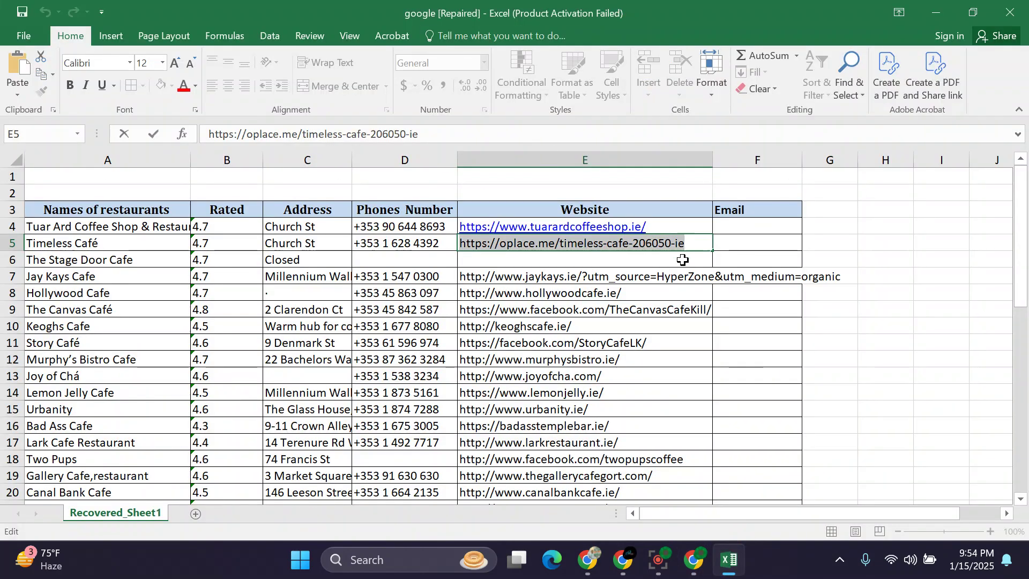
pyautogui.click(651, 256)
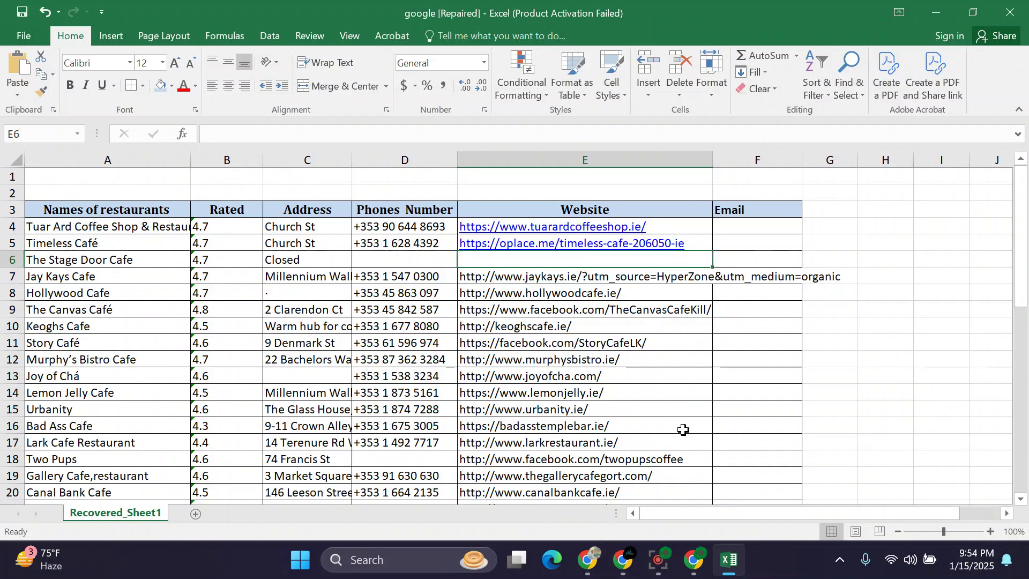
pyautogui.moveTo(693, 559)
pyautogui.click(608, 491)
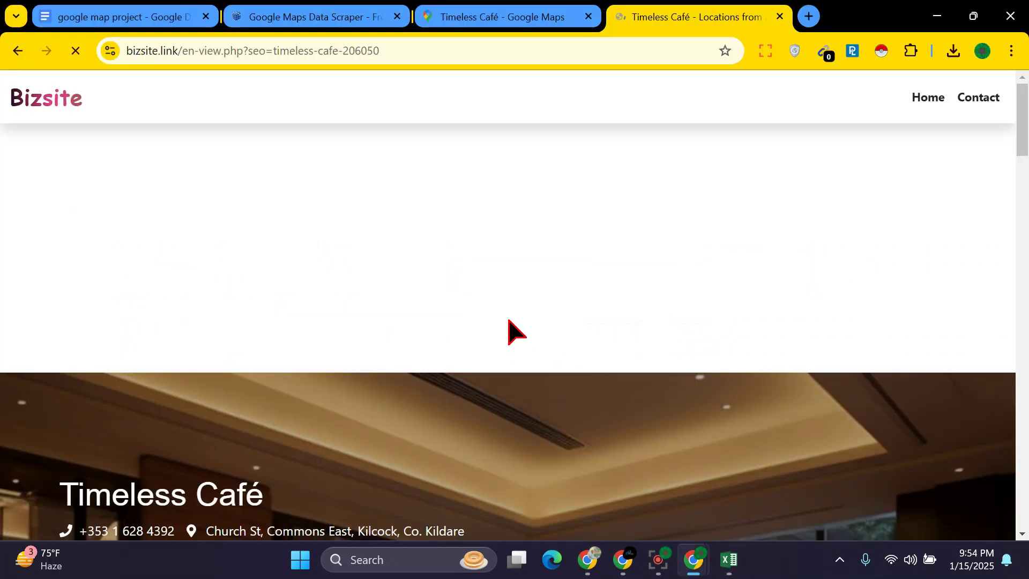
# Examine the Timeless Café page's contact details and check it with the Email Extractor extension.
pyautogui.scroll(-5, 509, 320)
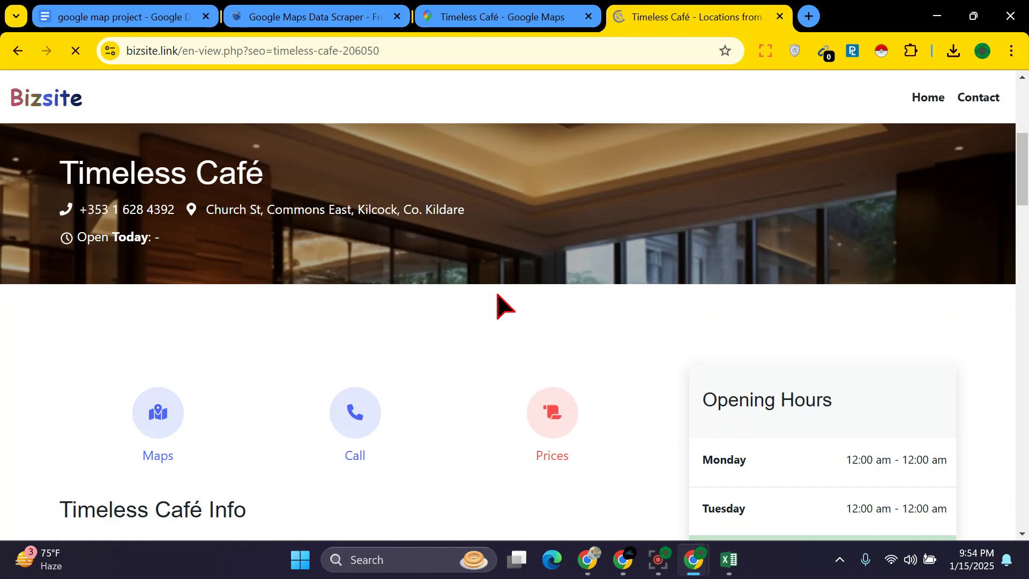
pyautogui.scroll(4, 497, 294)
pyautogui.scroll(-6, 539, 301)
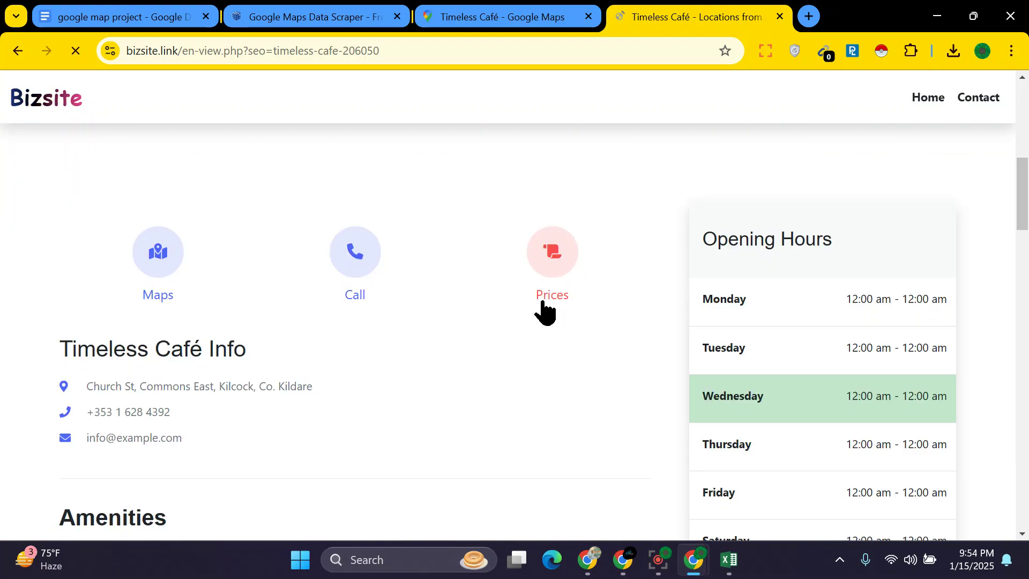
pyautogui.scroll(-6, 542, 310)
pyautogui.scroll(2, 542, 323)
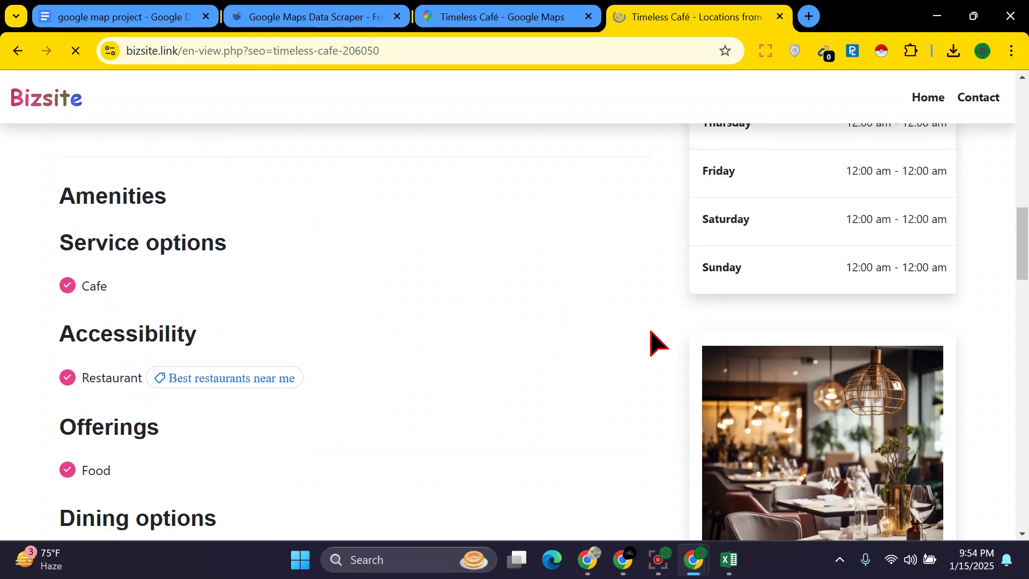
pyautogui.scroll(10, 765, 304)
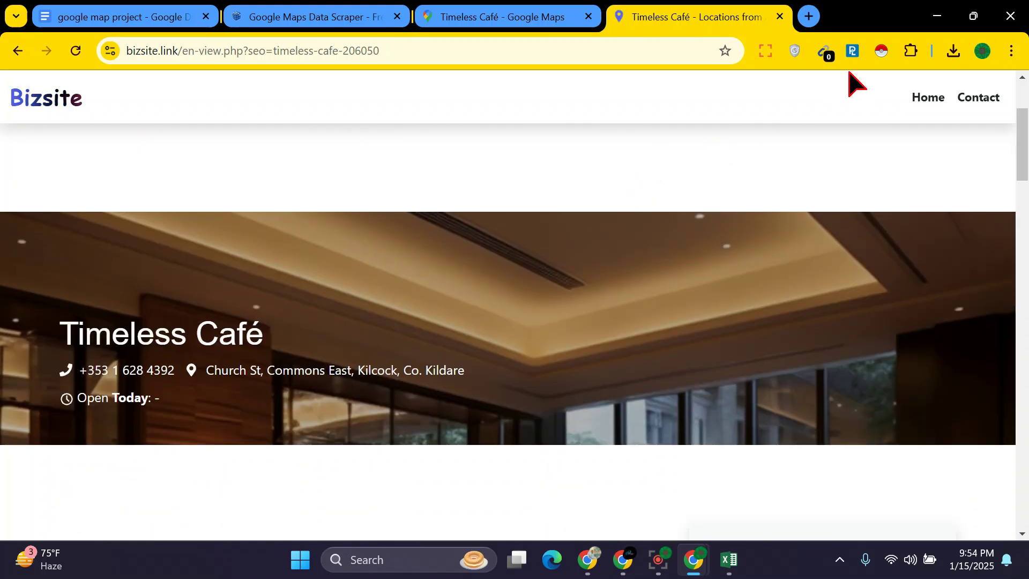
pyautogui.click(826, 53)
pyautogui.click(911, 156)
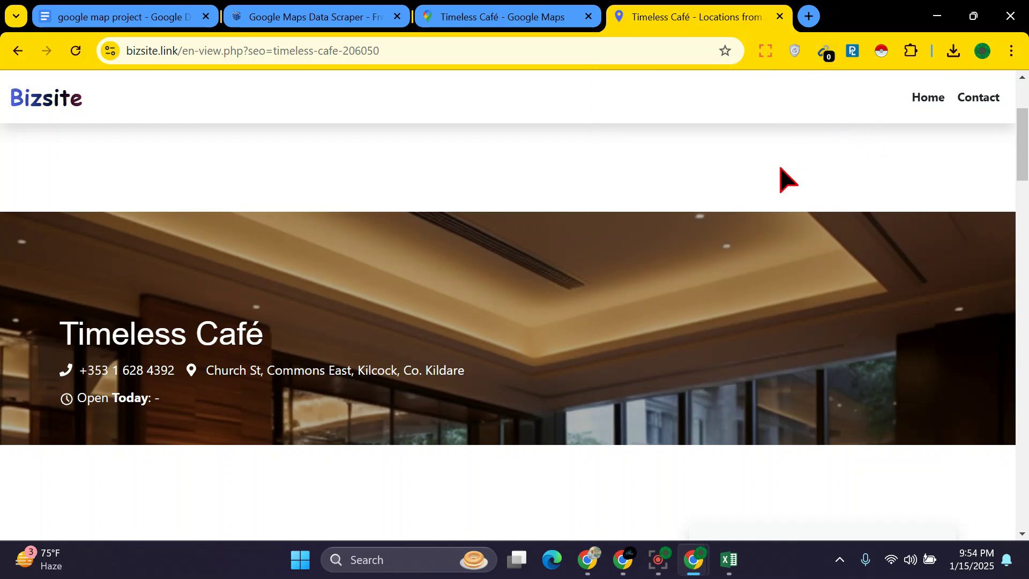
# Look through the rest of the Timeless Café page down to the footer for an email address.
pyautogui.scroll(-10, 780, 180)
pyautogui.scroll(-4, 681, 285)
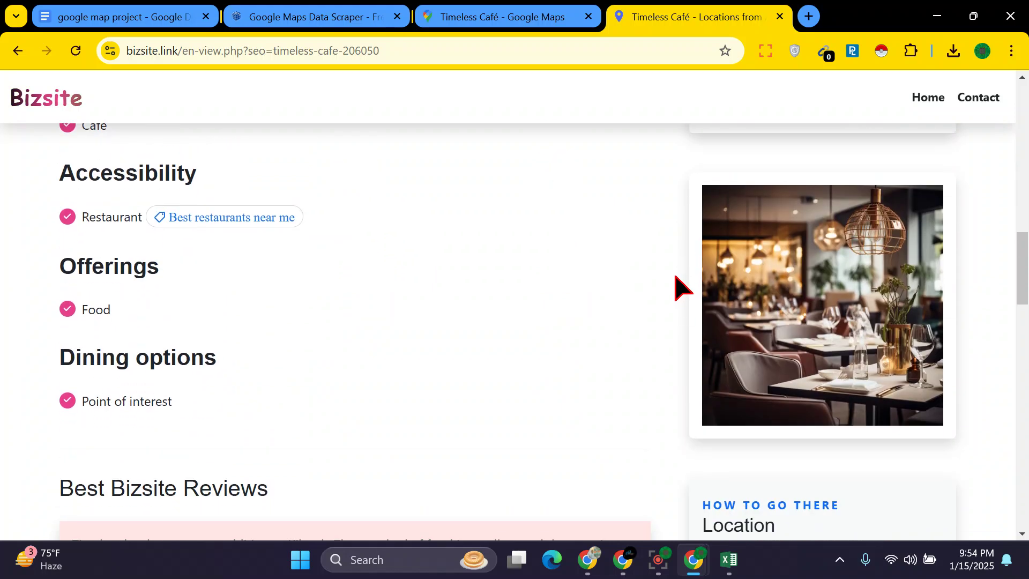
pyautogui.scroll(-8, 675, 275)
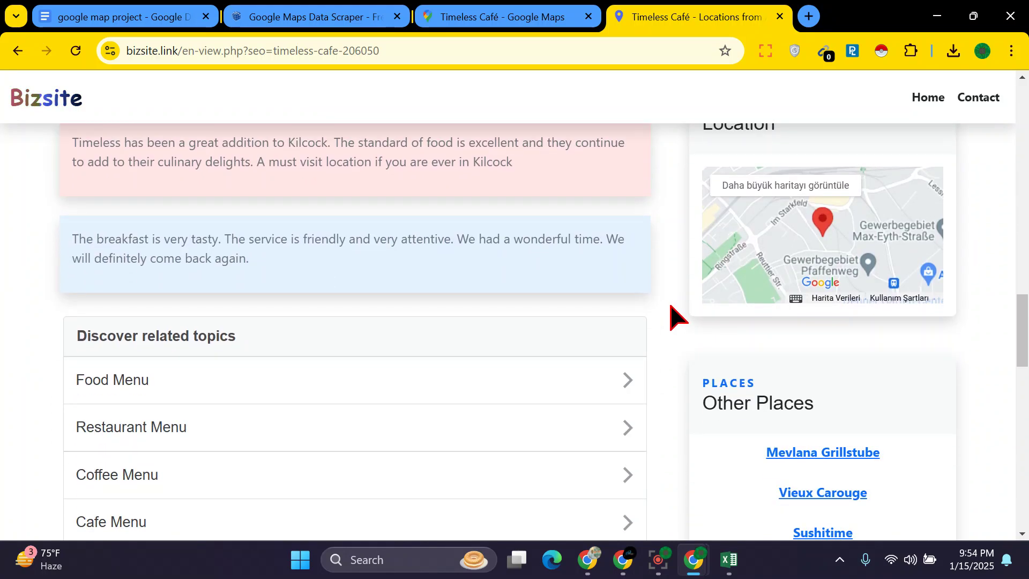
pyautogui.scroll(-12, 674, 317)
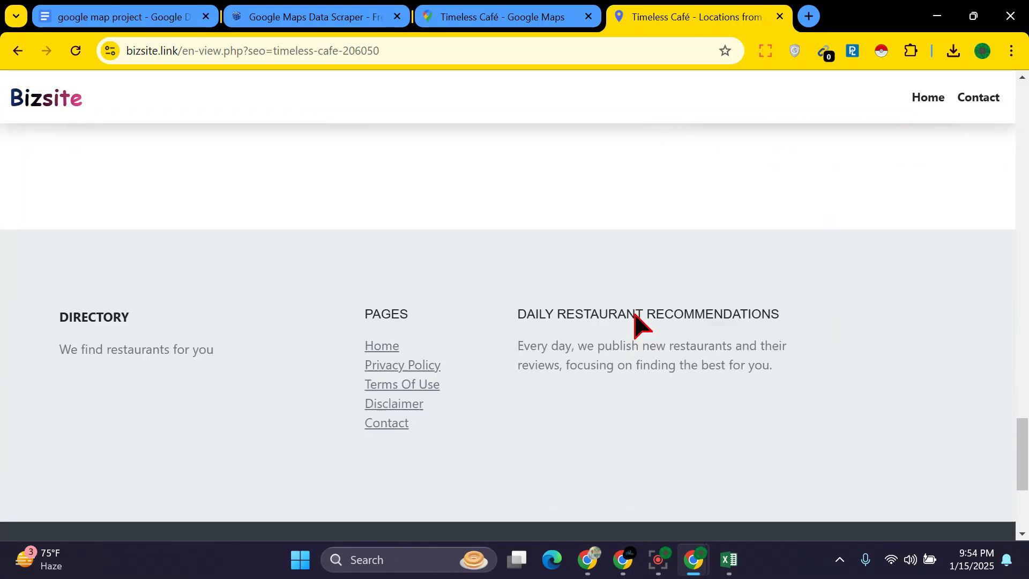
pyautogui.scroll(-3, 590, 319)
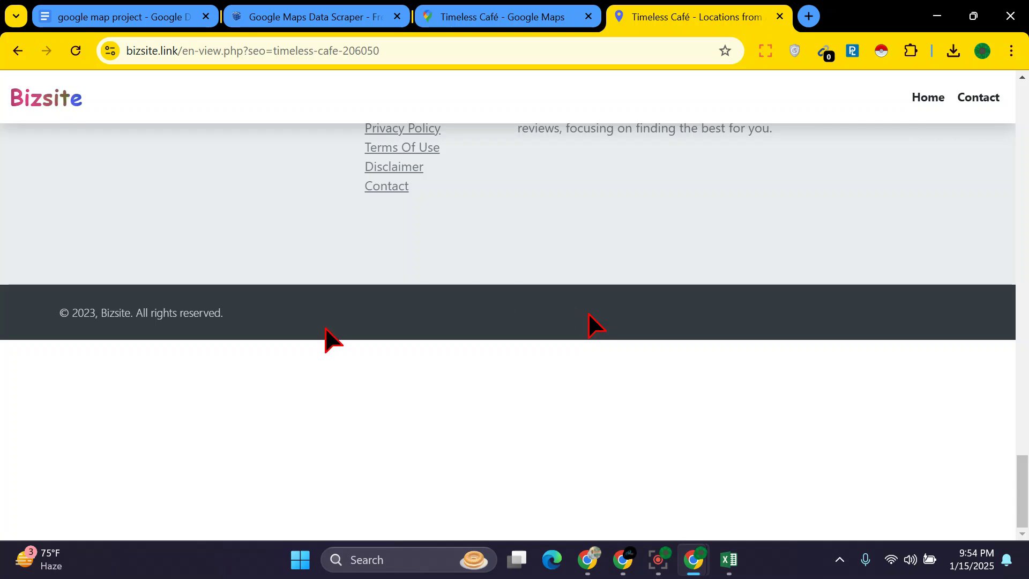
pyautogui.scroll(10, 396, 330)
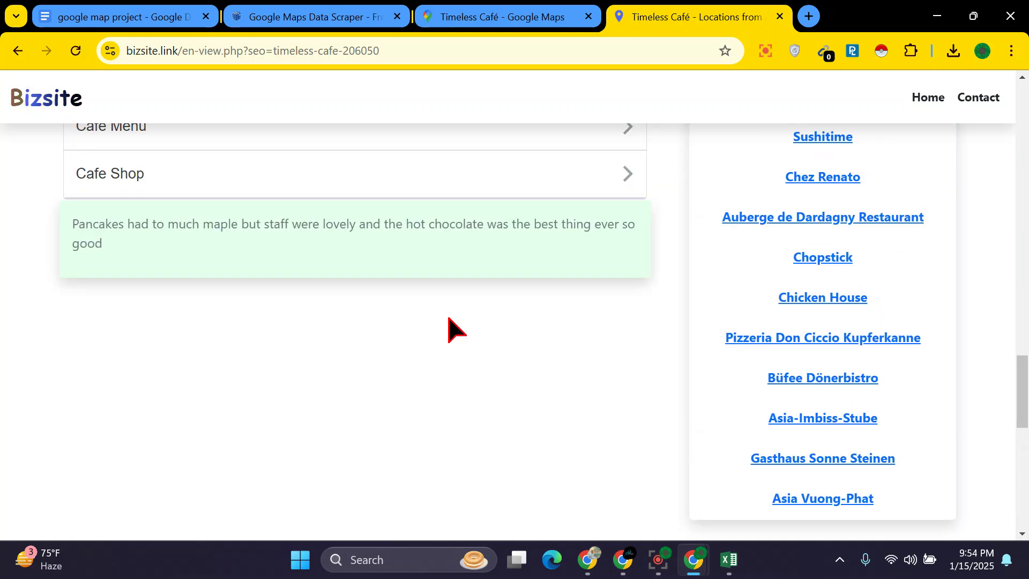
# Open the Bizsite Contact page and check its extracted addresses in Email Extractor.
pyautogui.click(995, 98)
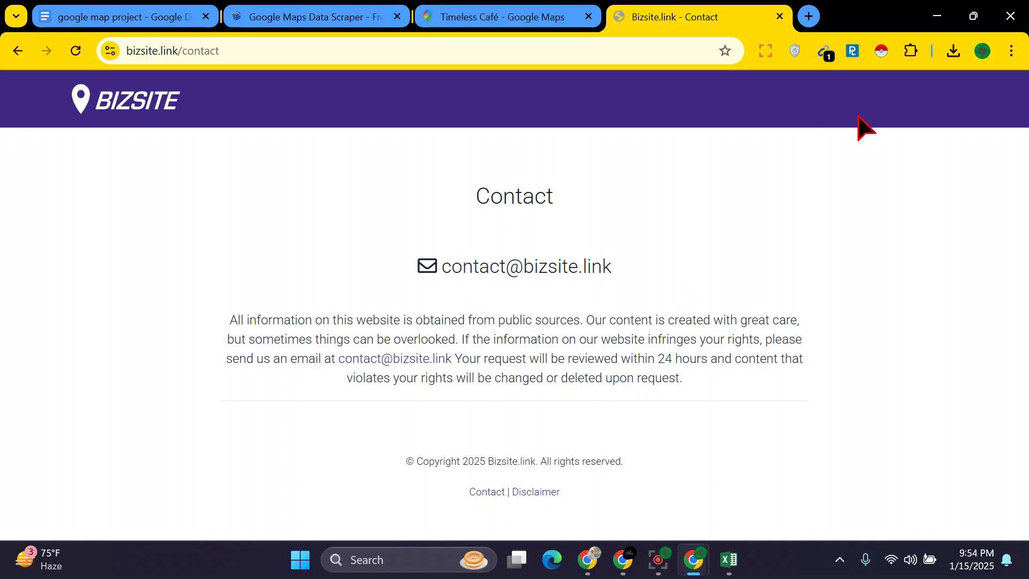
pyautogui.click(826, 52)
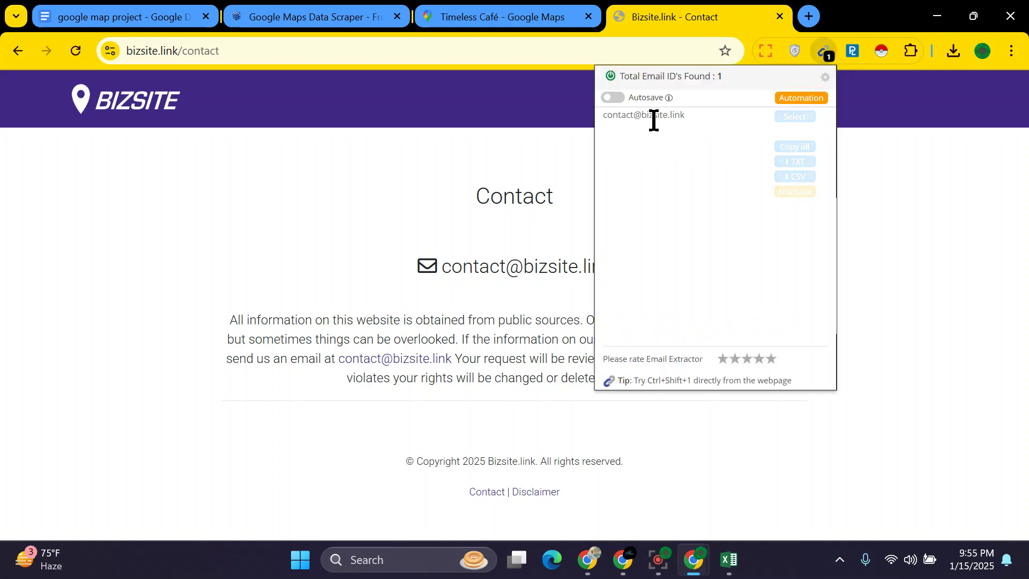
pyautogui.click(428, 185)
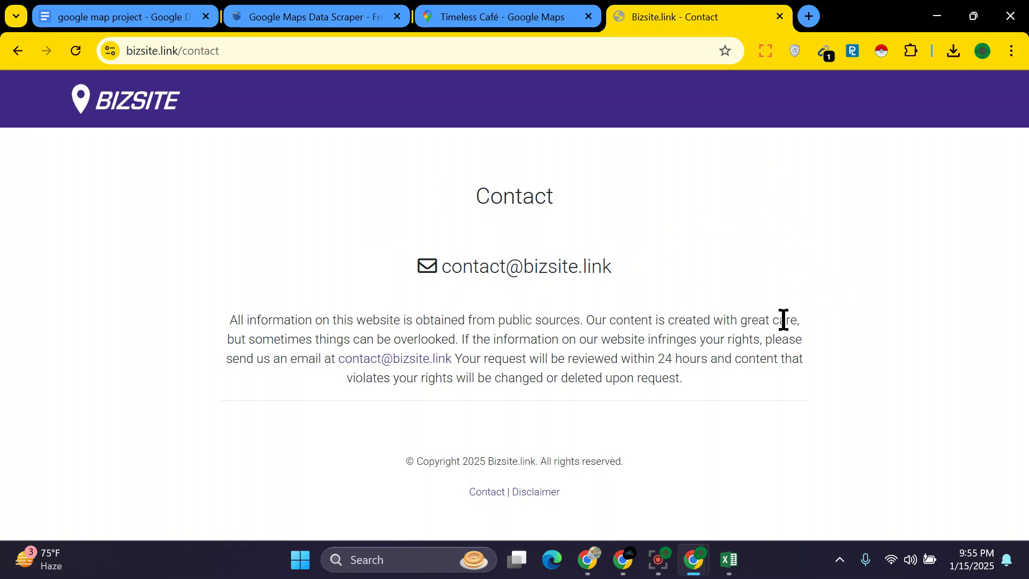
# Copy the contact email address that Email Extractor lists for the Bizsite Contact page.
pyautogui.click(824, 52)
pyautogui.tripleClick(695, 120)
pyautogui.hotkey('ctrl', 'c')
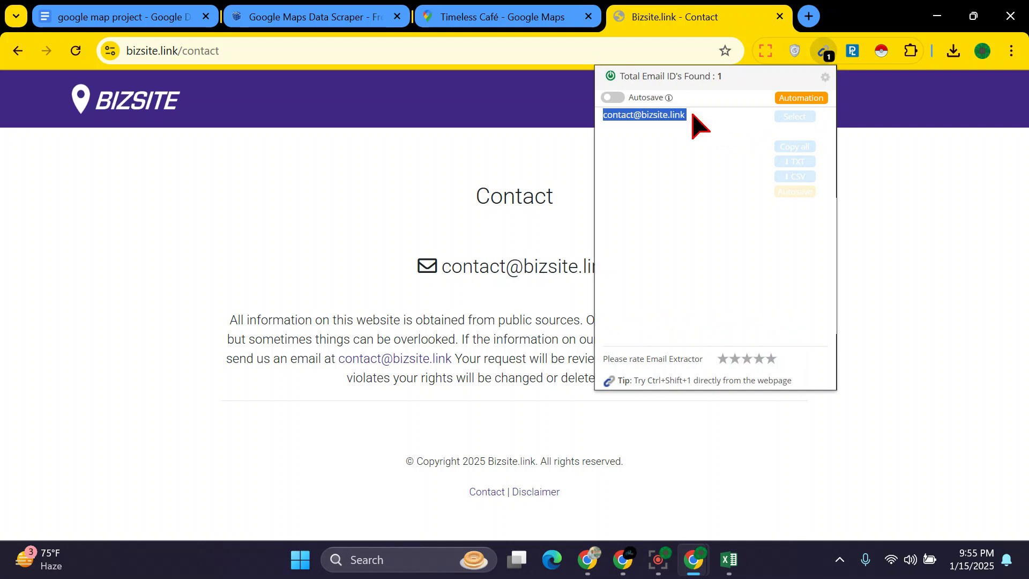
pyautogui.click(869, 78)
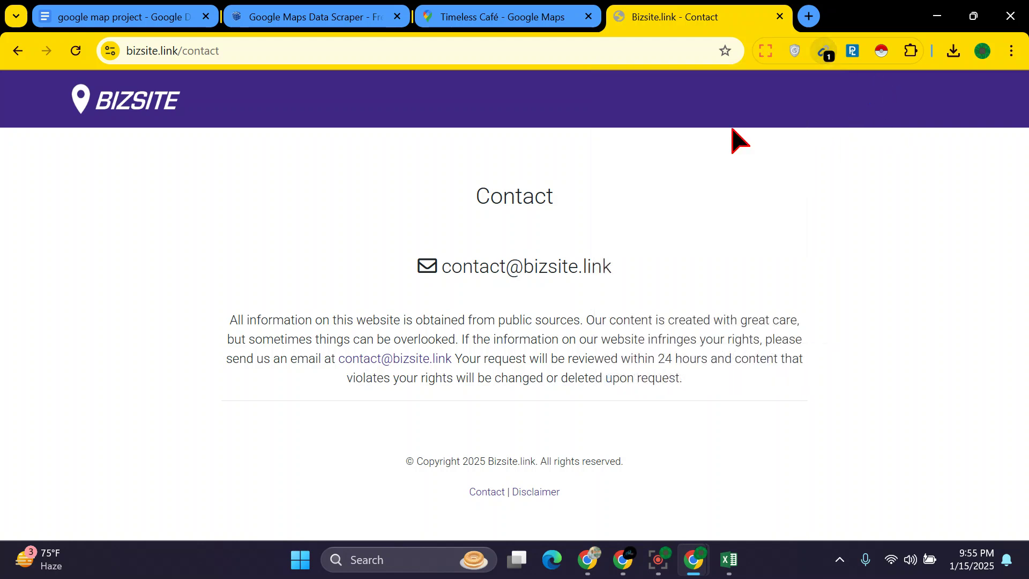
# Go back to the Timeless Café page to check its header area, and reopen the Bizsite Contact page.
pyautogui.click(17, 51)
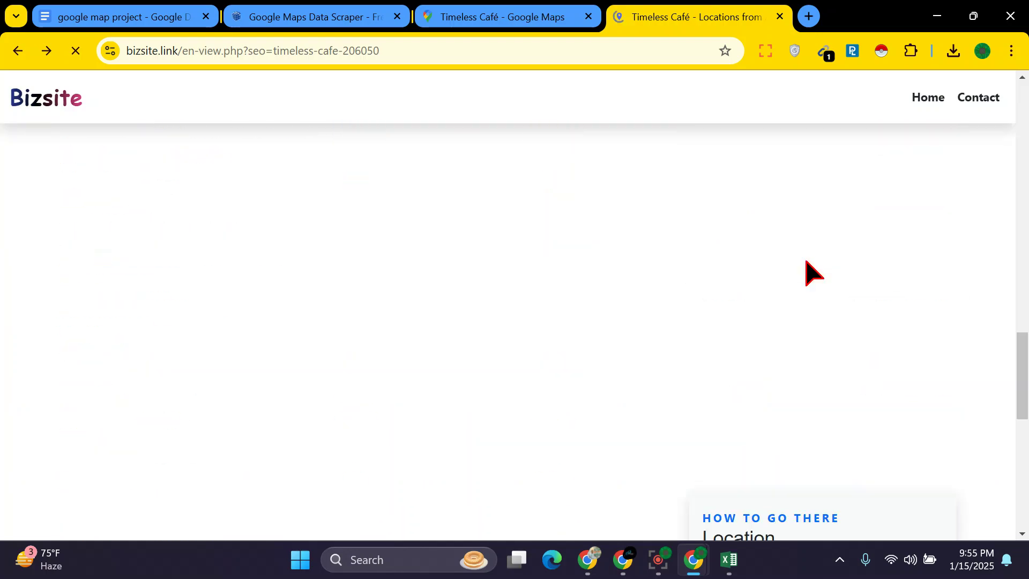
pyautogui.scroll(15, 804, 268)
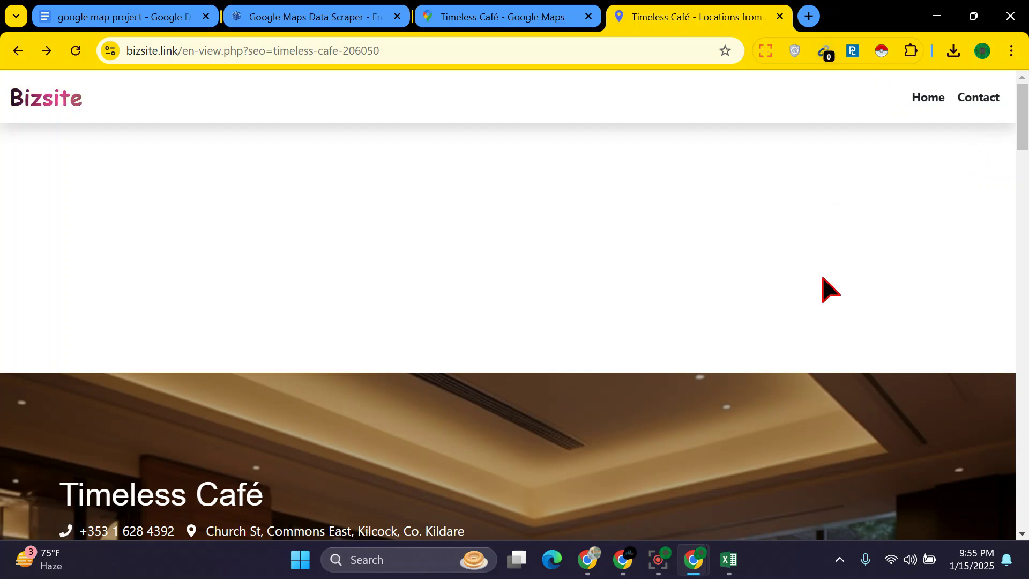
pyautogui.moveTo(729, 574)
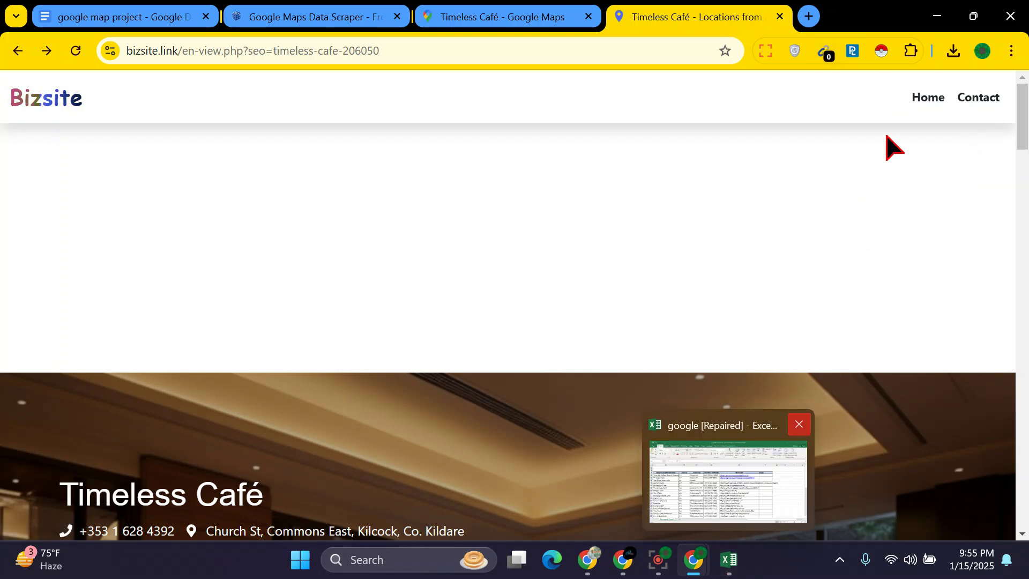
pyautogui.click(979, 99)
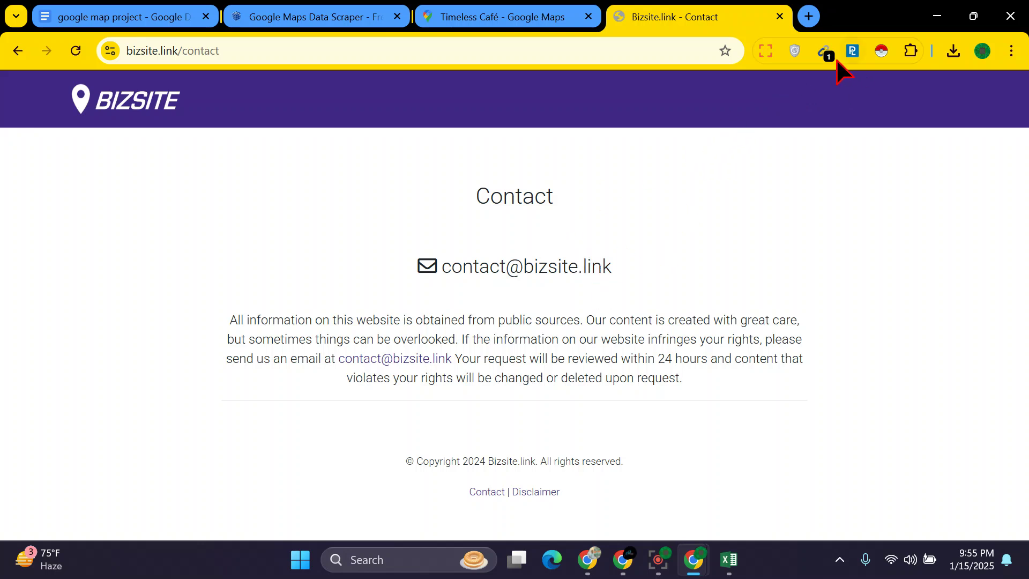
# Switch to Excel and paste the copied contact email into the Timeless Café row's Email cell, F5.
pyautogui.click(726, 559)
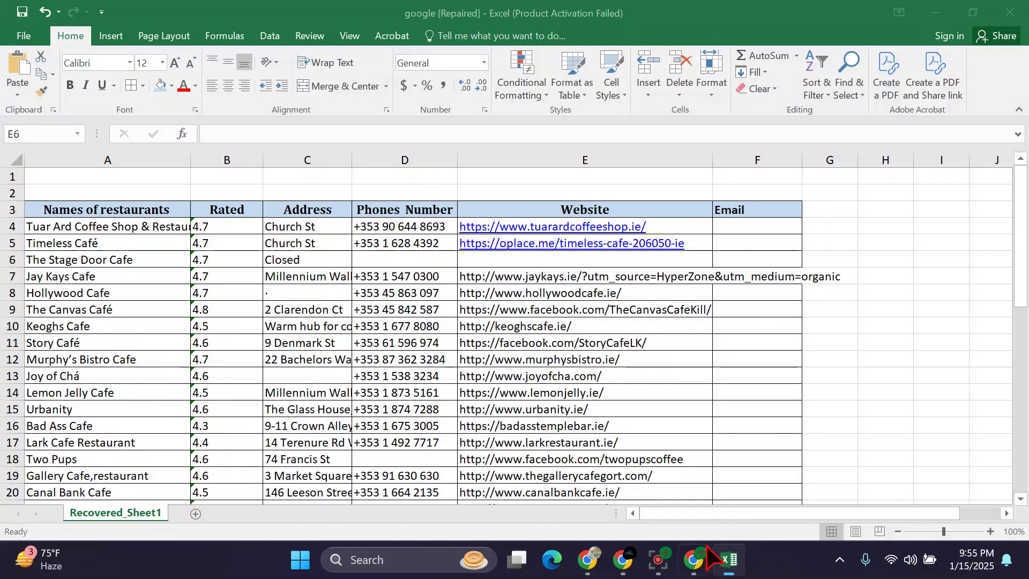
pyautogui.doubleClick(742, 246)
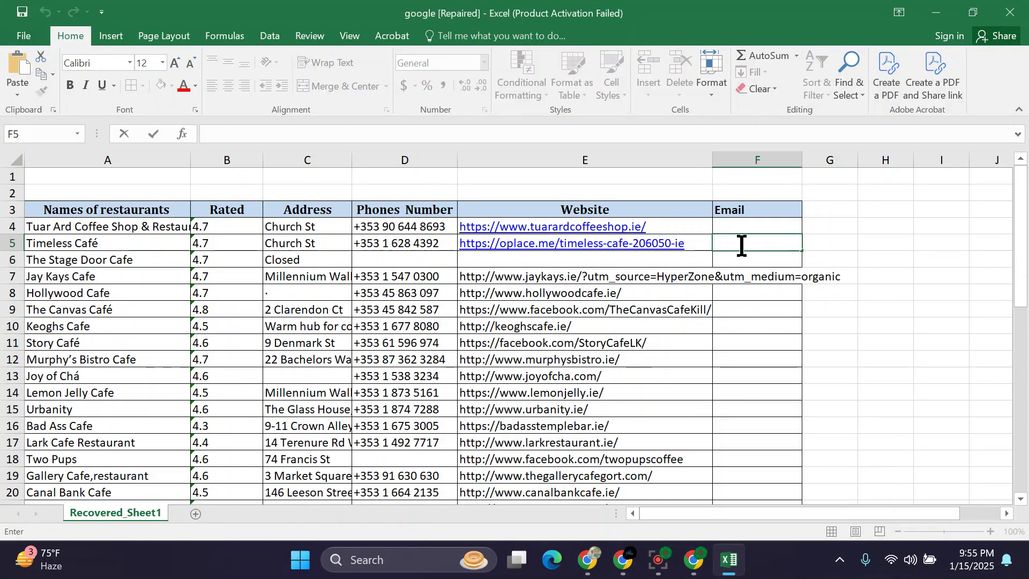
pyautogui.hotkey('ctrl', 'v')
pyautogui.moveTo(935, 343); pyautogui.dragTo(936, 346)
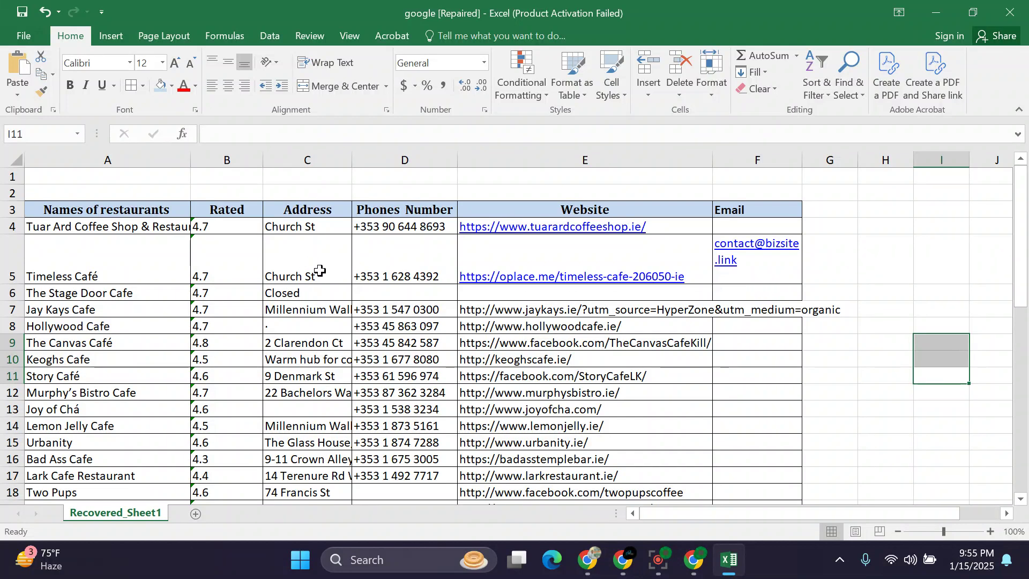
# Delete the trailing line break from the Timeless Café email and widen the Email column to fit the address on one line.
pyautogui.hotkey('ctrl', 'z')
pyautogui.doubleClick(728, 276)
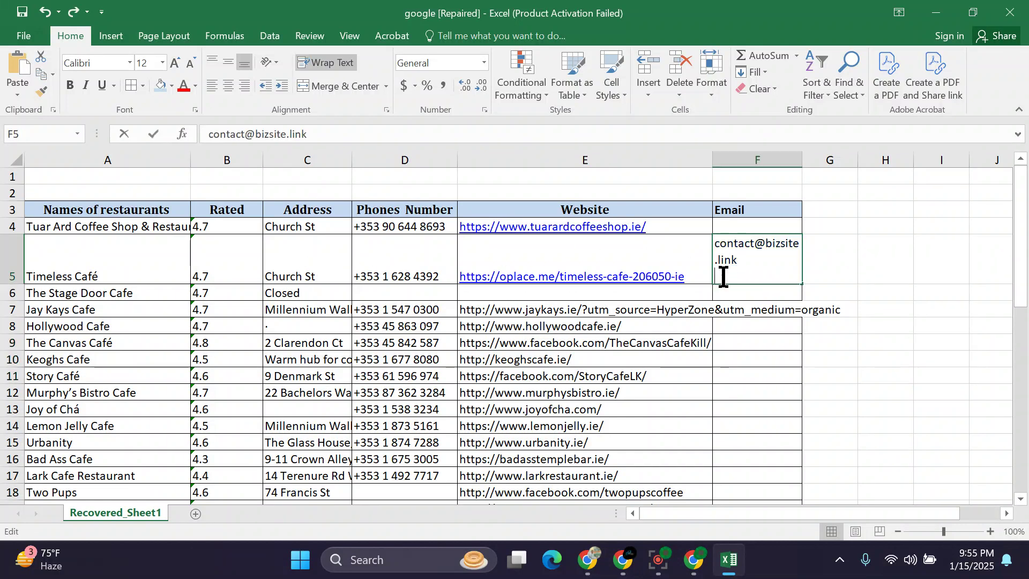
pyautogui.press('BackSpace')
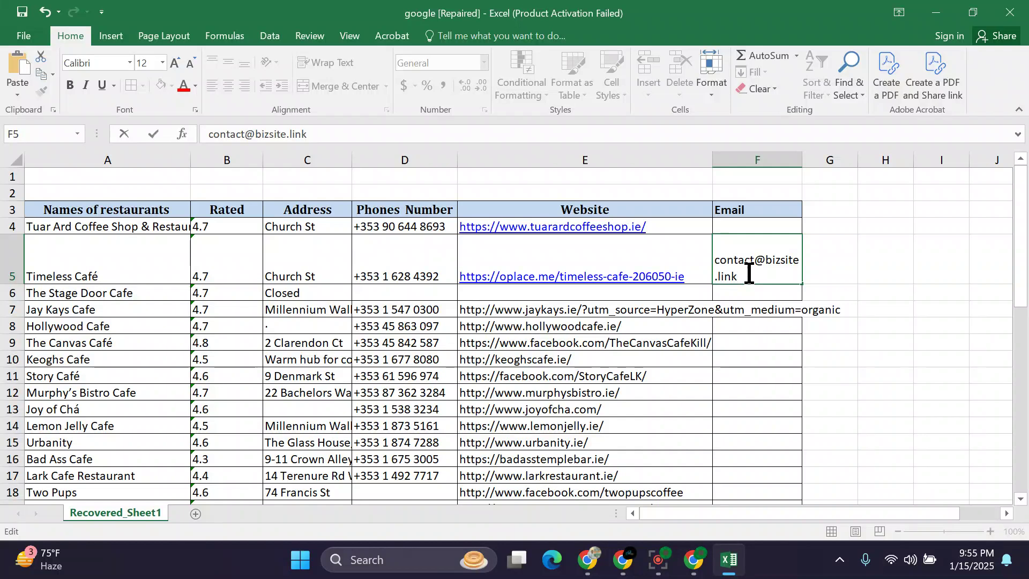
pyautogui.click(716, 262)
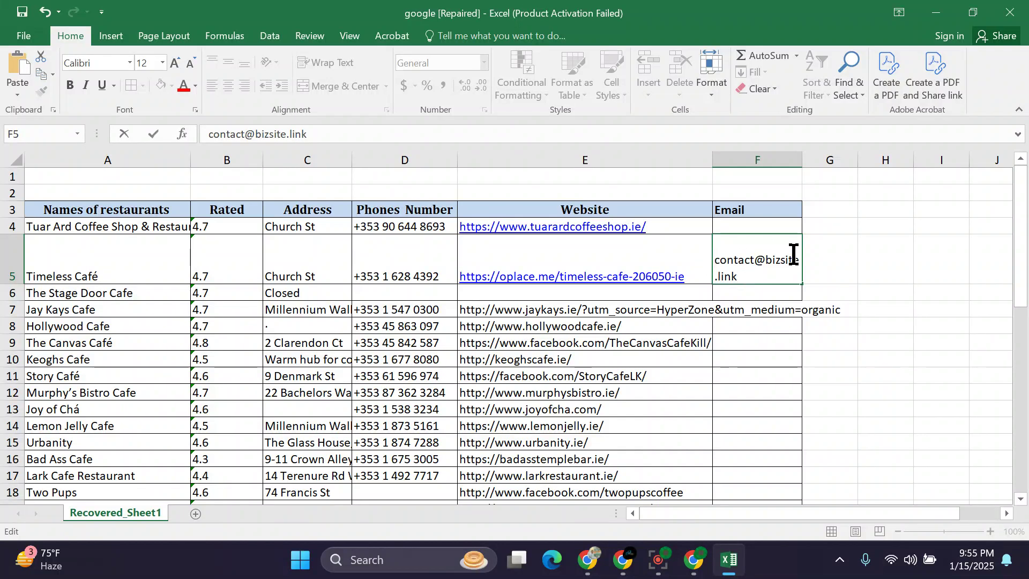
pyautogui.click(803, 163)
pyautogui.moveTo(802, 158); pyautogui.dragTo(841, 157)
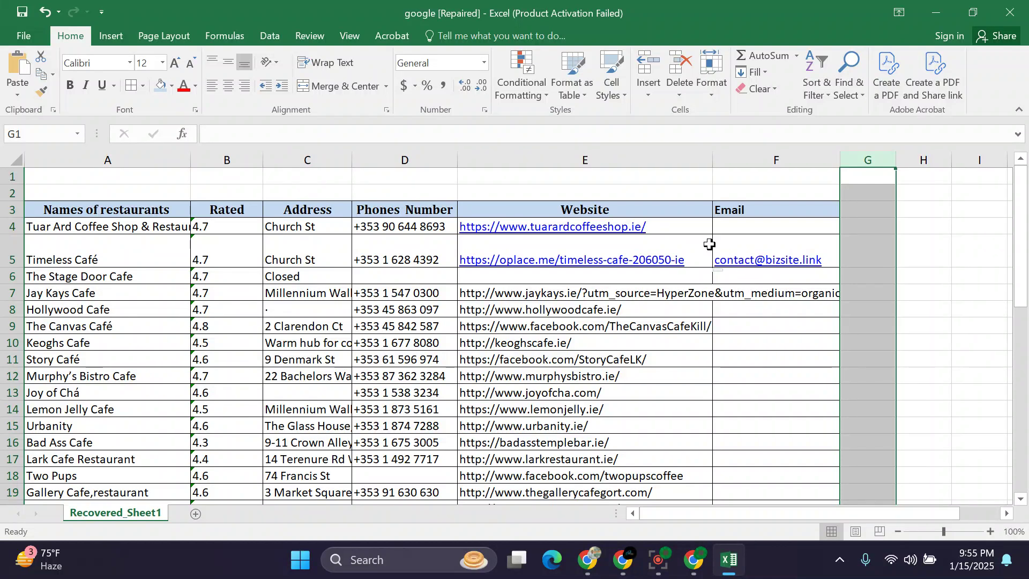
# Reopen the Timeless Café email cell for editing and close the Opera windows launched by its link.
pyautogui.click(726, 239)
pyautogui.doubleClick(726, 240)
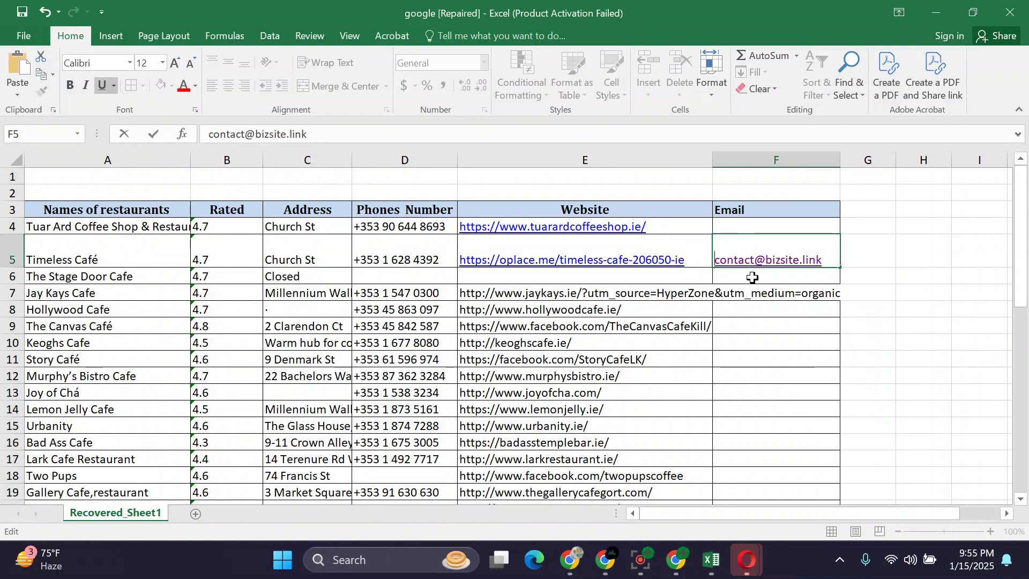
pyautogui.moveTo(747, 560)
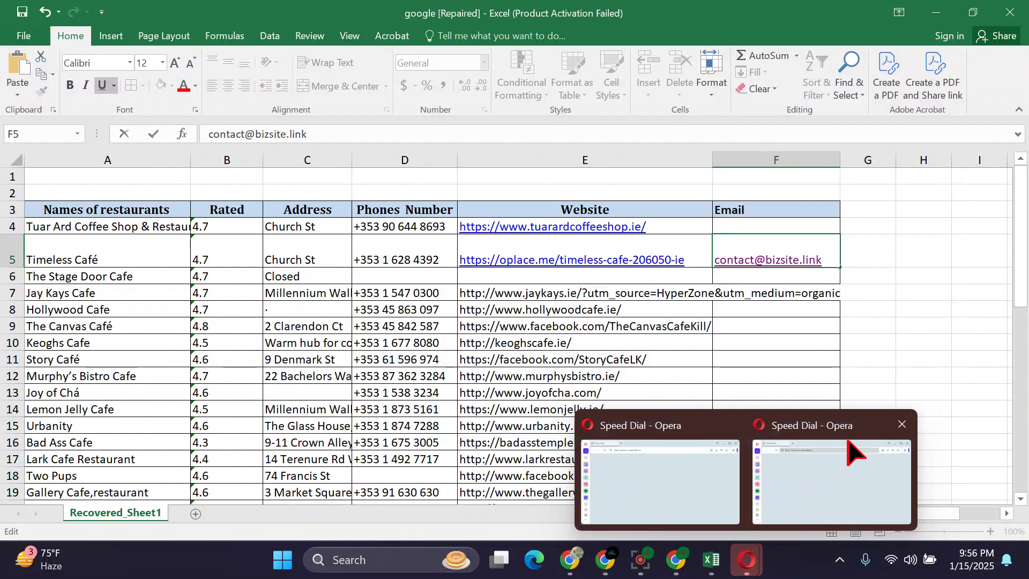
pyautogui.click(902, 424)
pyautogui.click(826, 448)
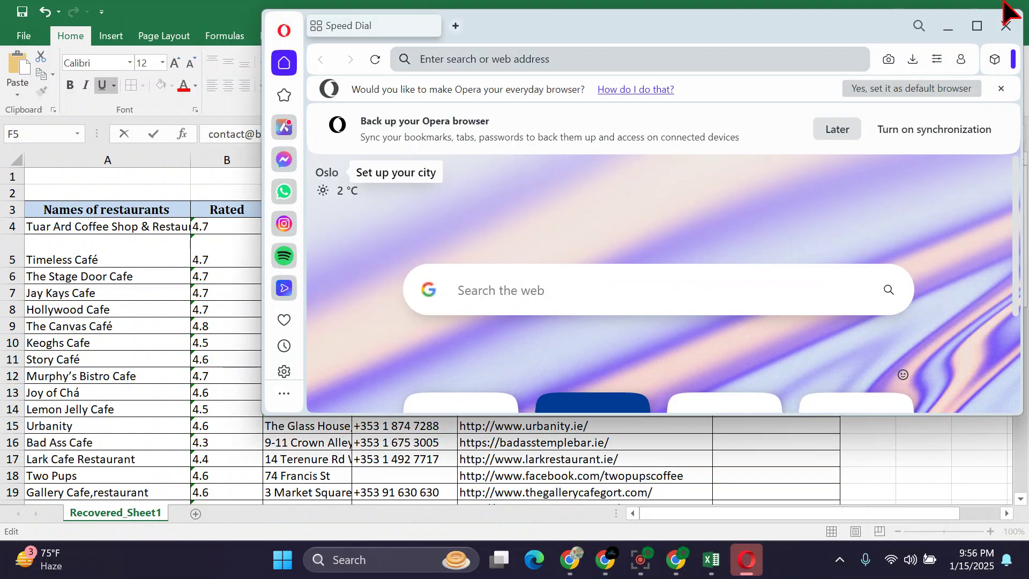
pyautogui.click(1006, 26)
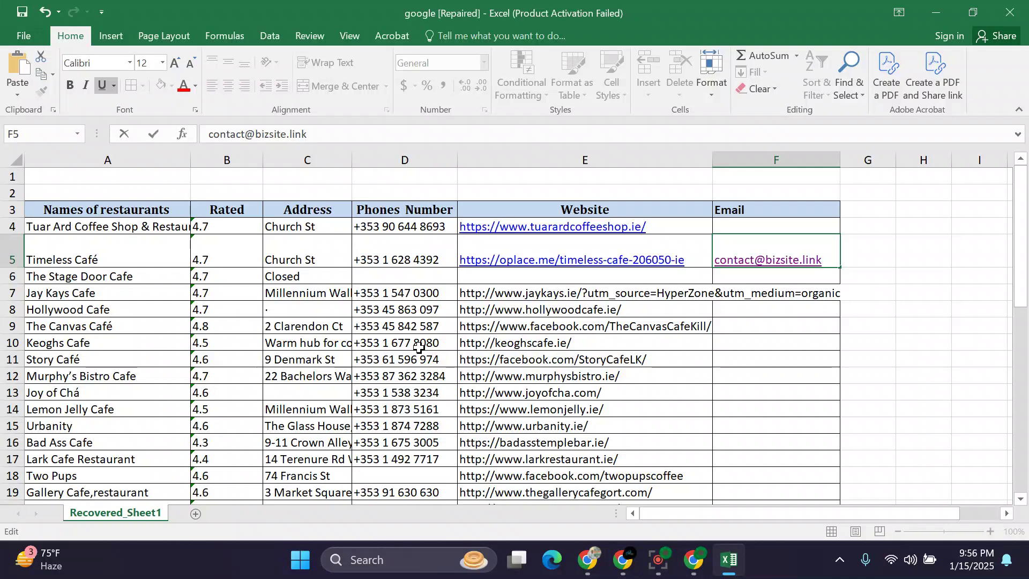
# Enter N/A as the phone number, website and email for The Stage Door Cafe.
pyautogui.click(392, 281)
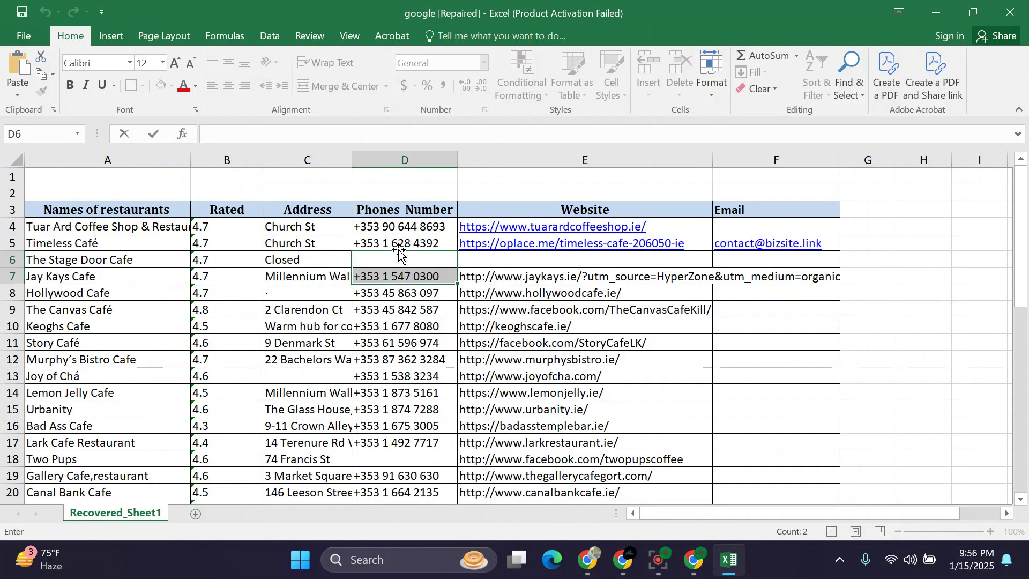
pyautogui.write('N/A')
pyautogui.click(534, 264)
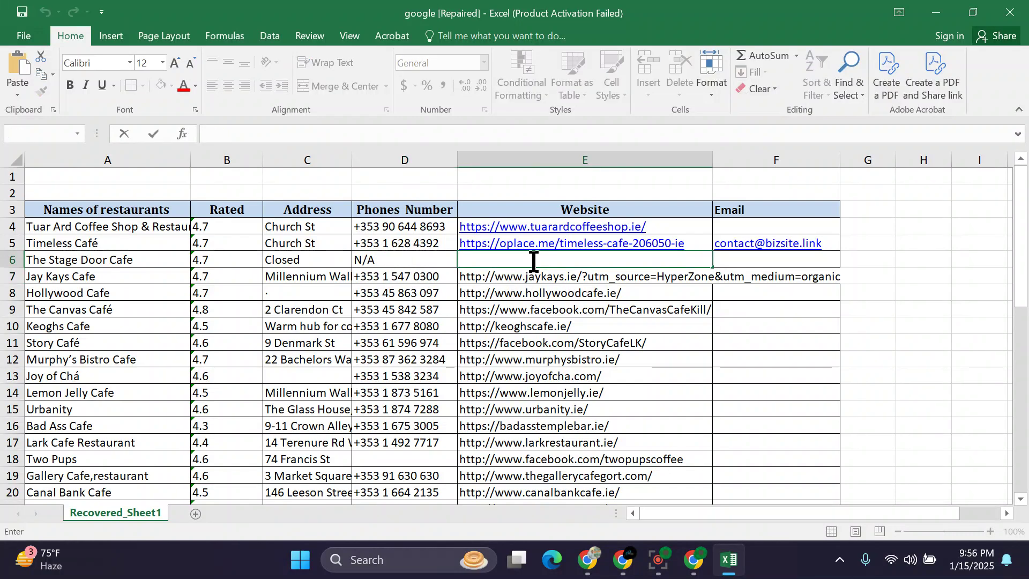
pyautogui.write('N/A')
pyautogui.click(764, 259)
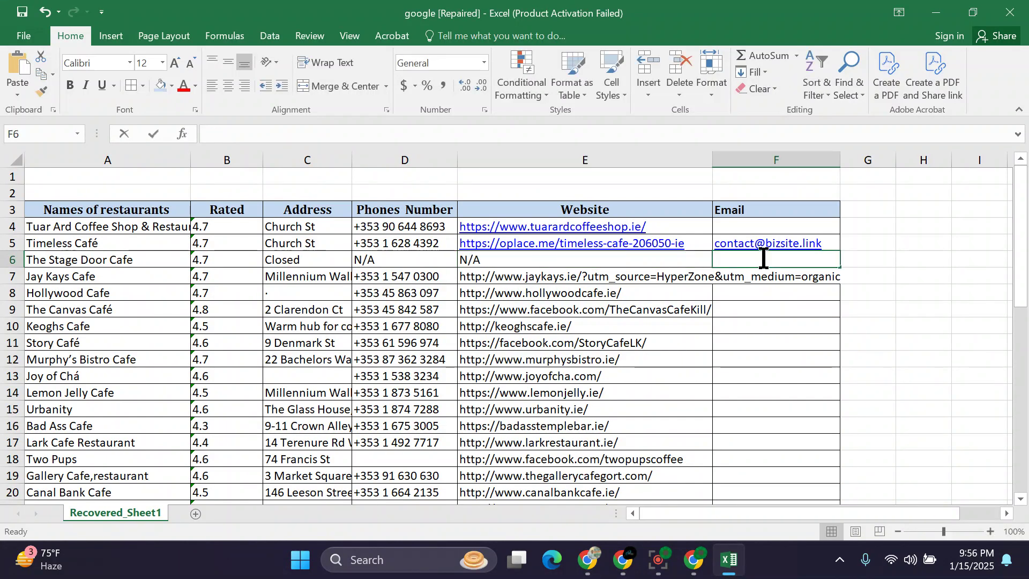
pyautogui.write('N/')
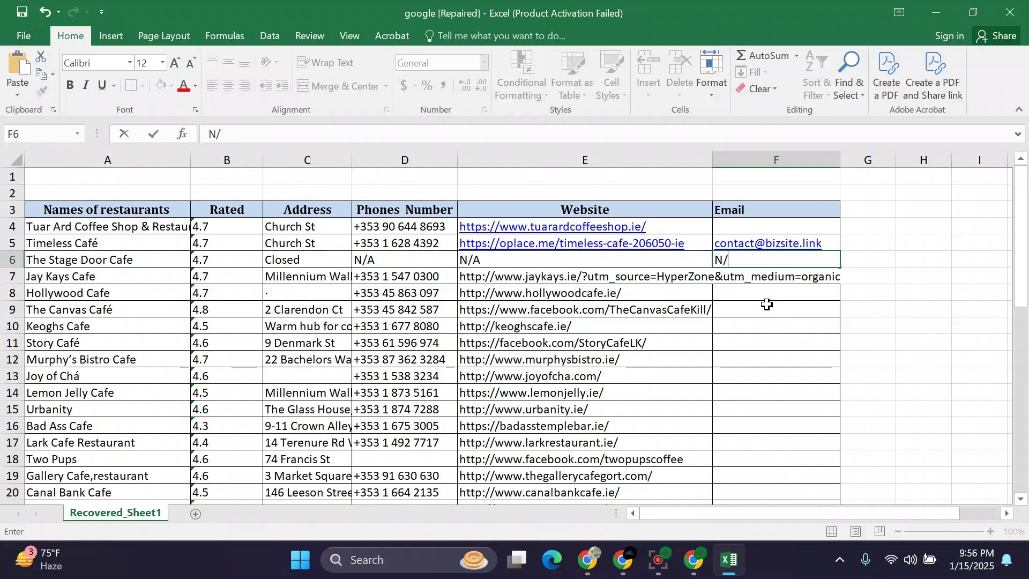
pyautogui.press('Return')
pyautogui.press('Return')
pyautogui.press('Return')
pyautogui.press('Return')
pyautogui.press('Return')
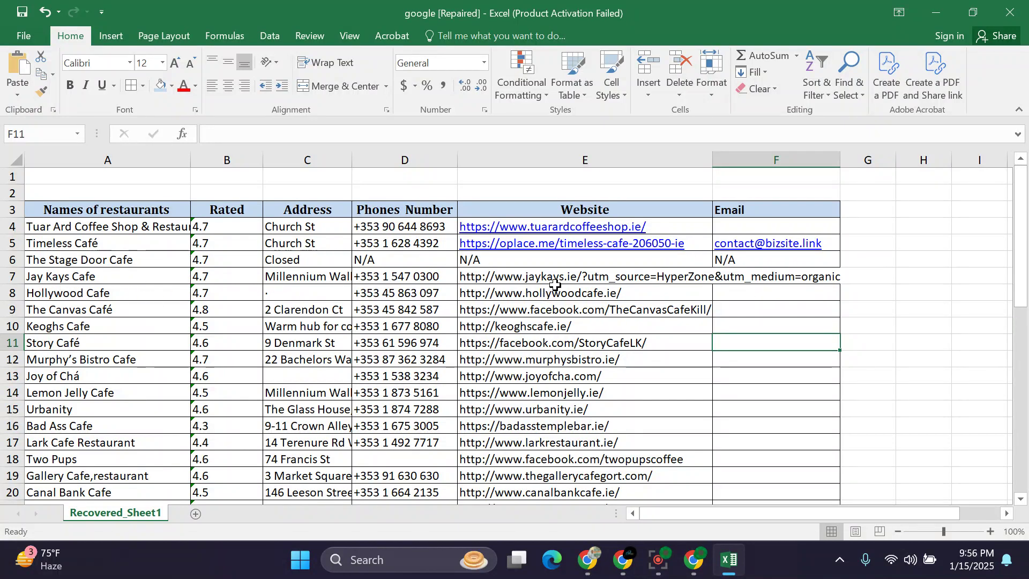
# Copy the Jay Kays Cafe website address from cell E7 and switch to the Chrome window.
pyautogui.click(560, 281)
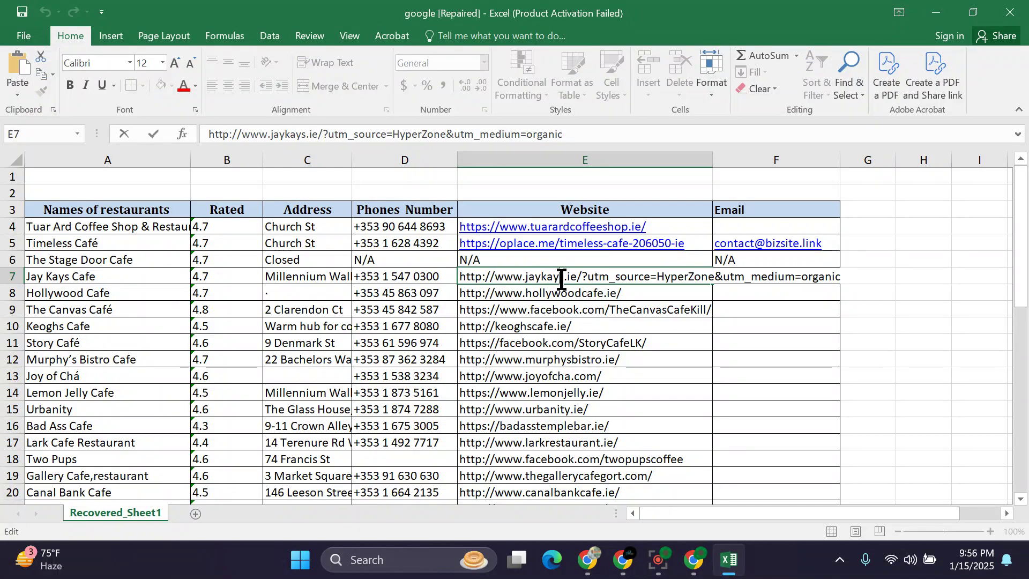
pyautogui.tripleClick(559, 279)
pyautogui.hotkey('ctrl', 'c')
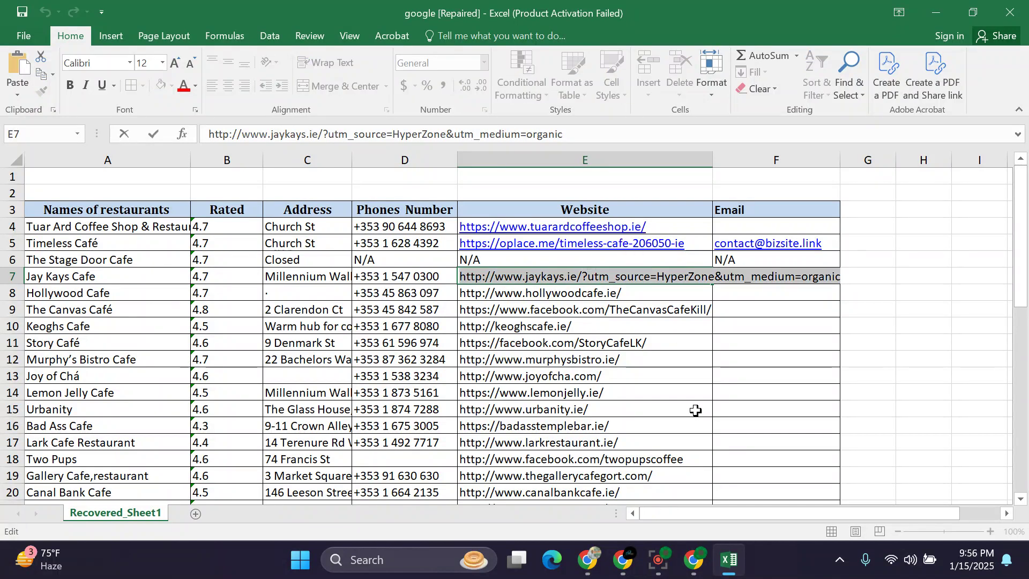
pyautogui.click(693, 559)
pyautogui.click(648, 482)
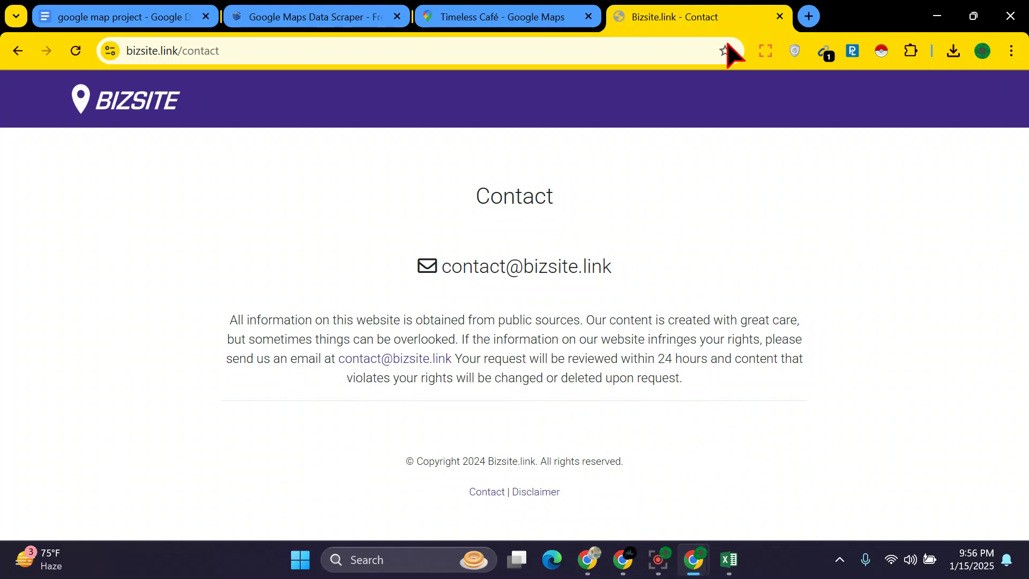
# Open the copied jaykays.ie address in a new browser tab and close the Bizsite tab.
pyautogui.click(807, 15)
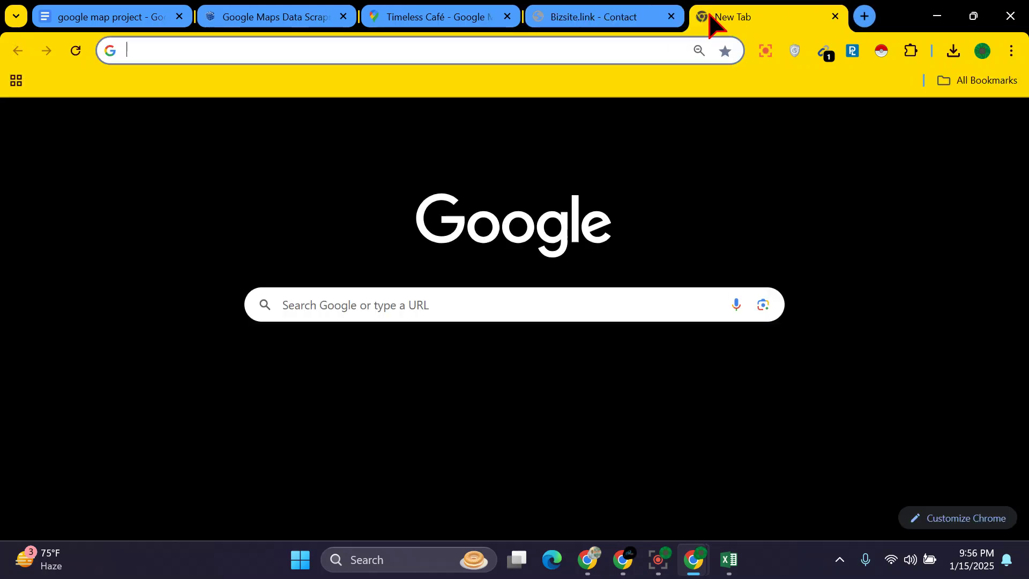
pyautogui.click(672, 16)
pyautogui.click(460, 52)
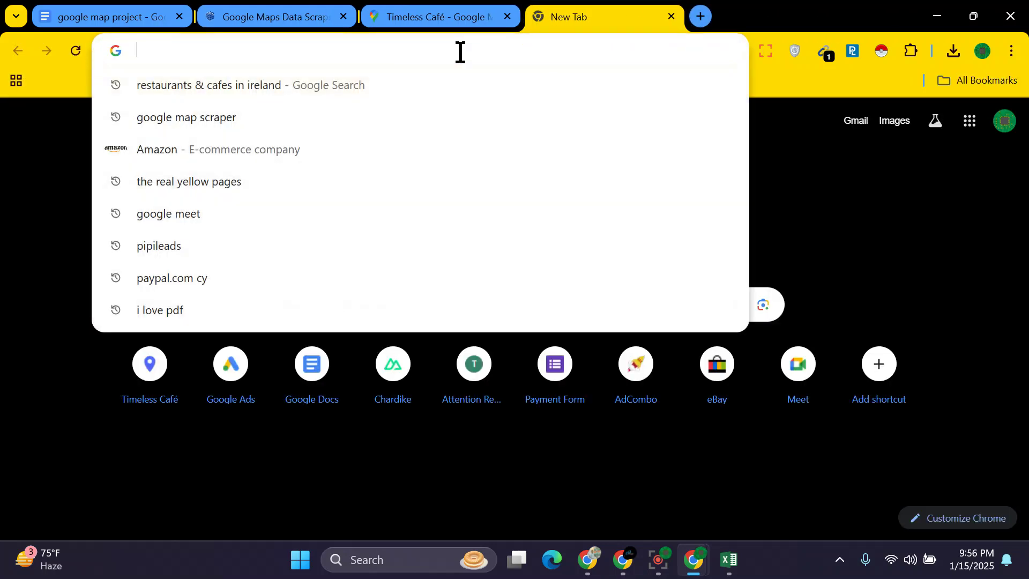
pyautogui.rightClick(461, 52)
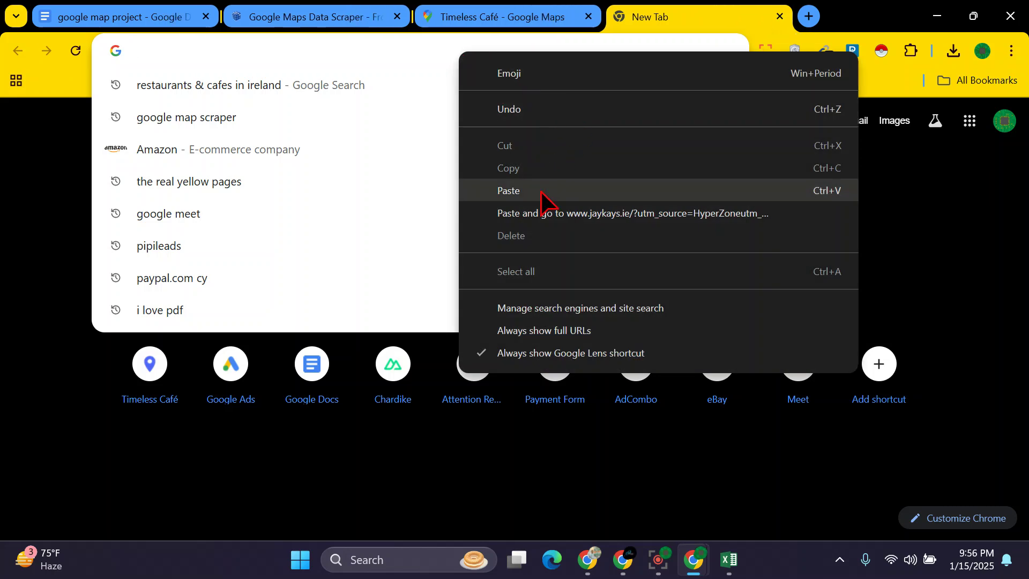
pyautogui.click(542, 189)
pyautogui.press('Return')
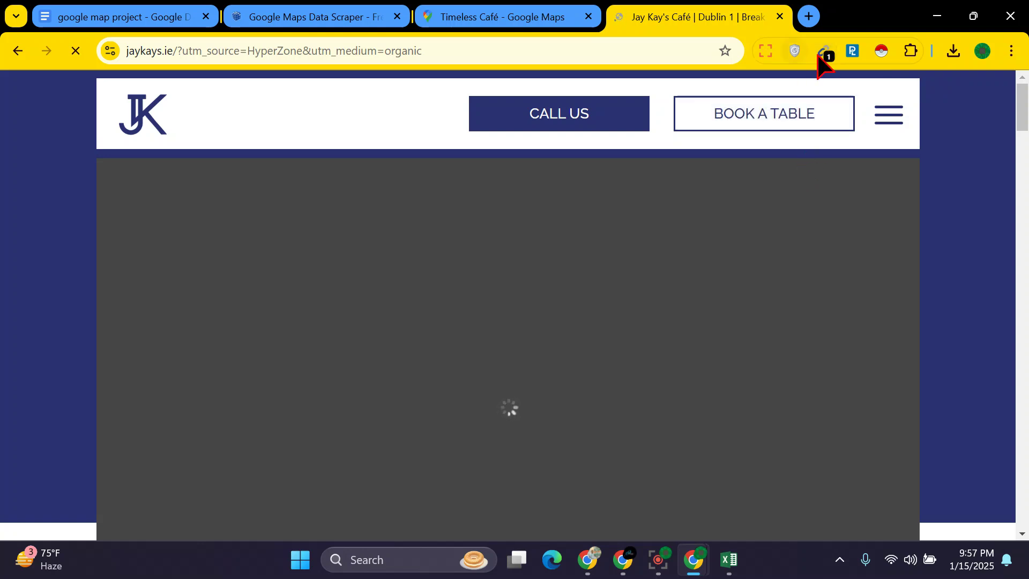
# Extract the email address from the Jay Kay's Café website with Email Extractor and copy it.
pyautogui.click(825, 52)
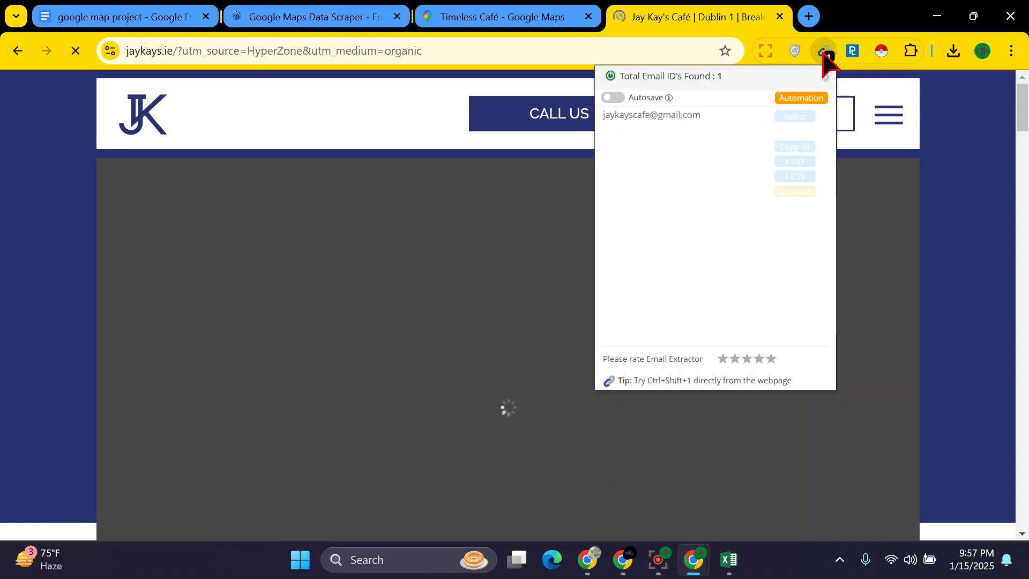
pyautogui.click(951, 179)
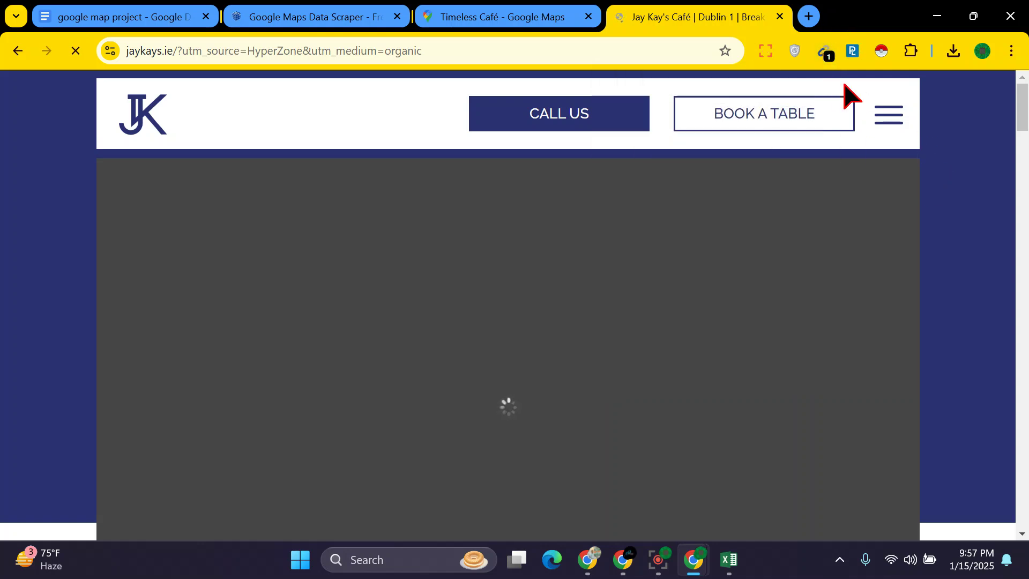
pyautogui.click(824, 52)
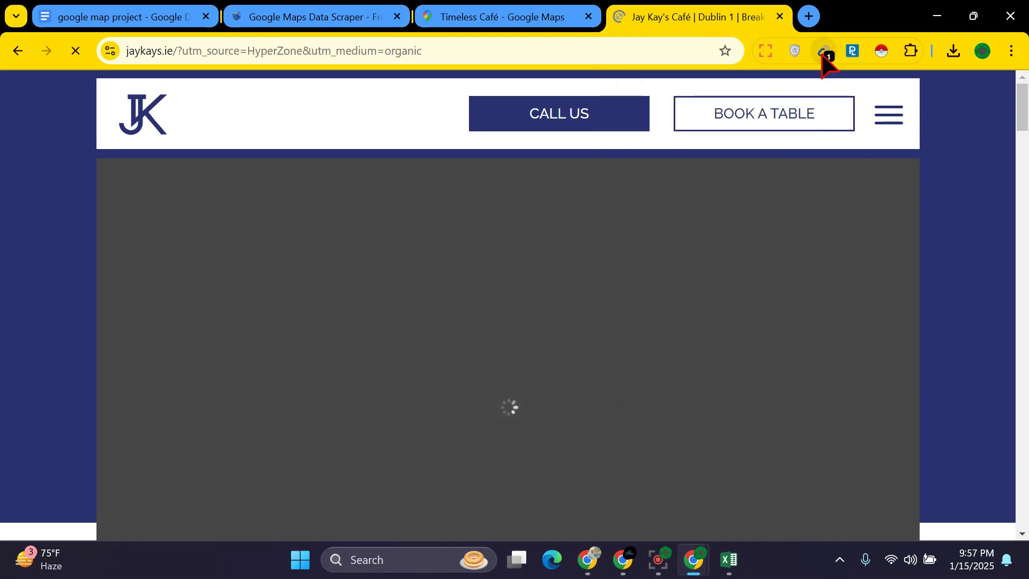
pyautogui.moveTo(705, 117); pyautogui.dragTo(623, 115)
pyautogui.rightClick(623, 115)
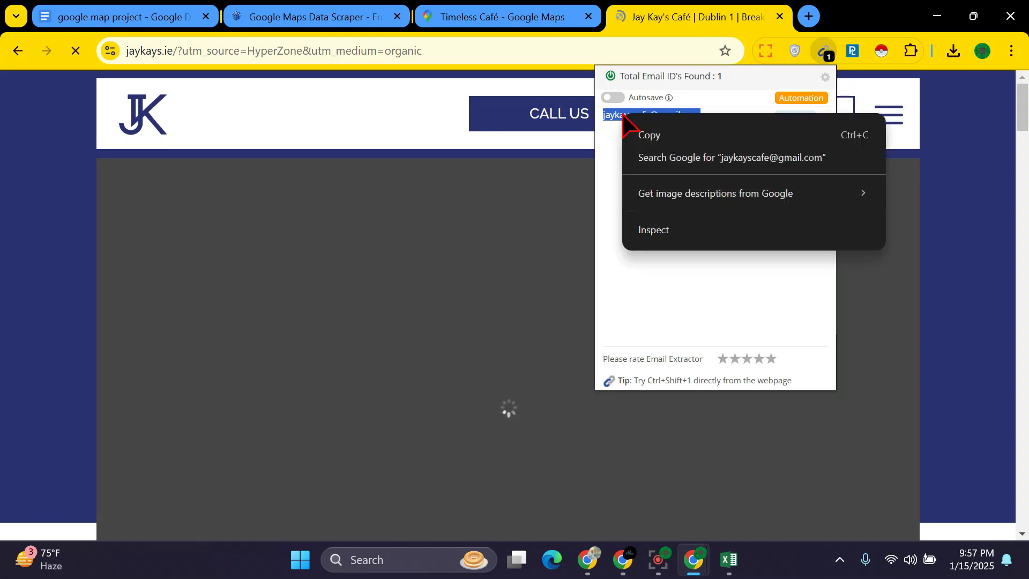
pyautogui.click(674, 135)
pyautogui.click(740, 573)
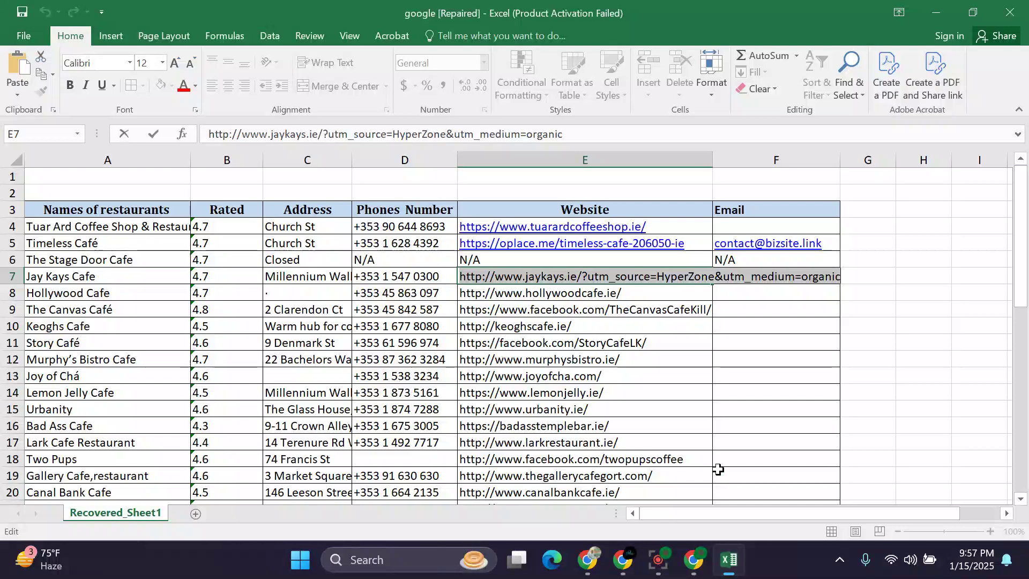
pyautogui.click(739, 312)
pyautogui.doubleClick(758, 277)
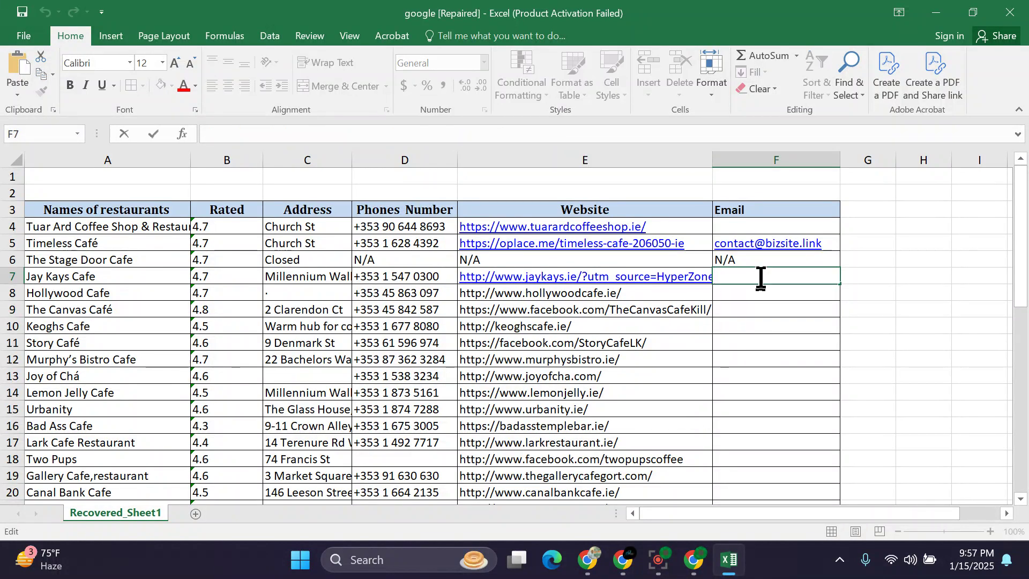
pyautogui.rightClick(761, 277)
pyautogui.click(780, 320)
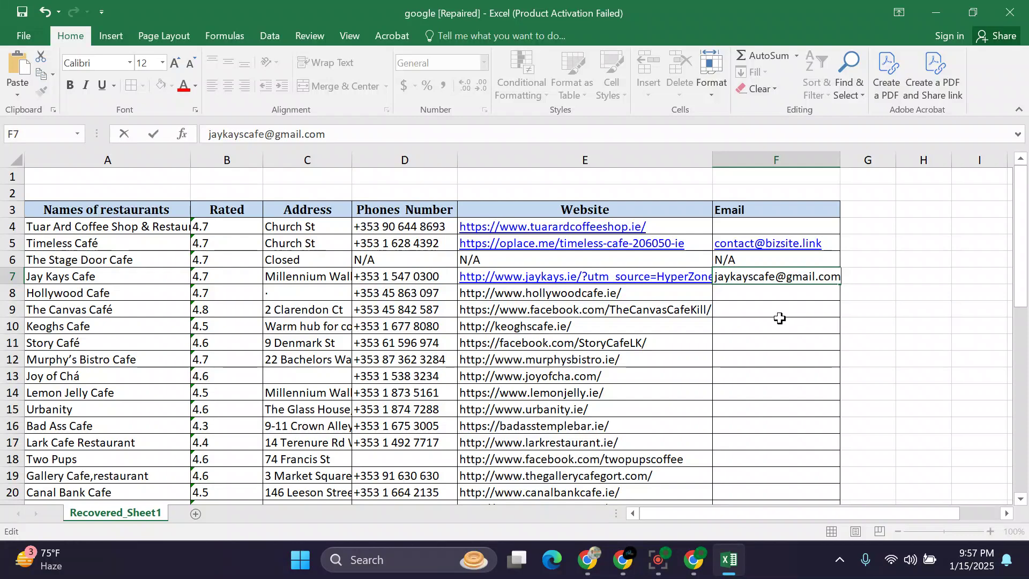
pyautogui.click(867, 327)
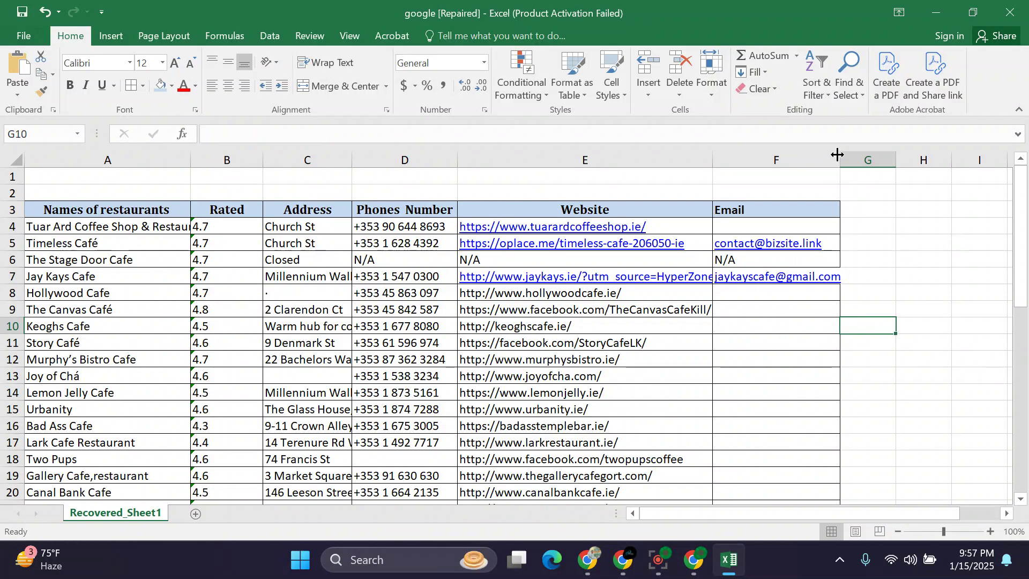
pyautogui.moveTo(841, 154); pyautogui.dragTo(869, 155)
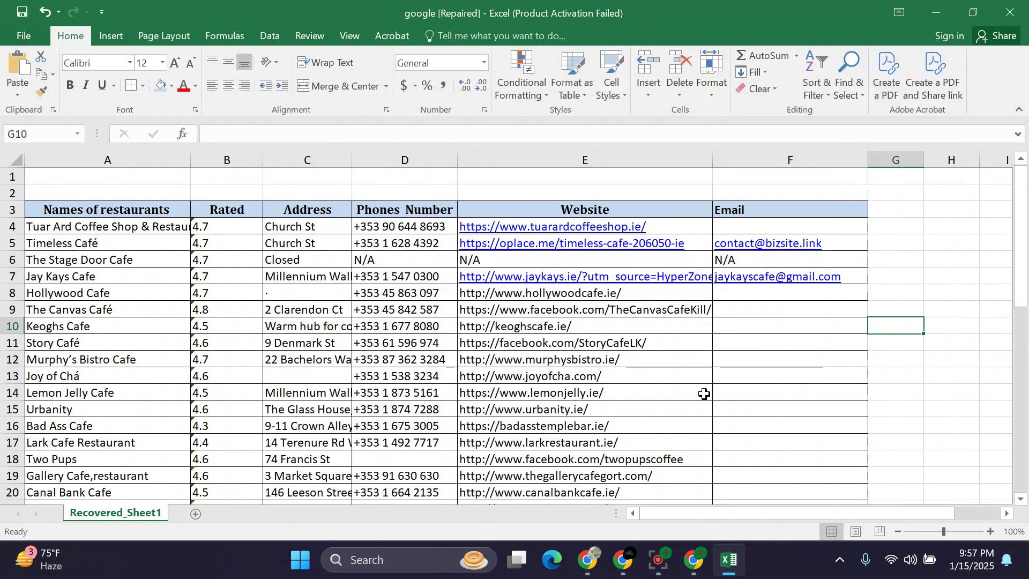
# Copy the Hollywood Cafe website address from cell E8 and switch to the Chrome window.
pyautogui.doubleClick(545, 295)
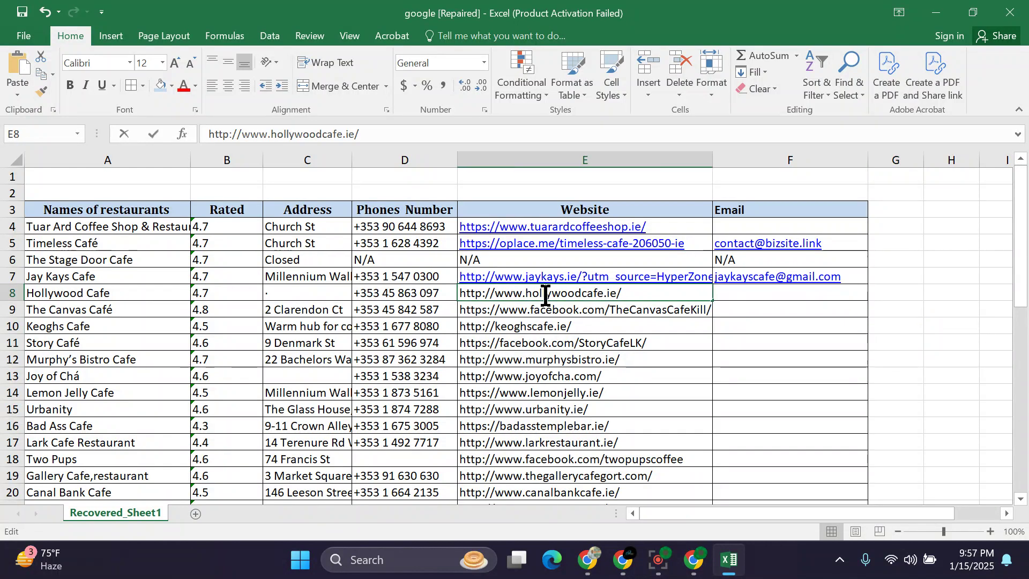
pyautogui.doubleClick(545, 294)
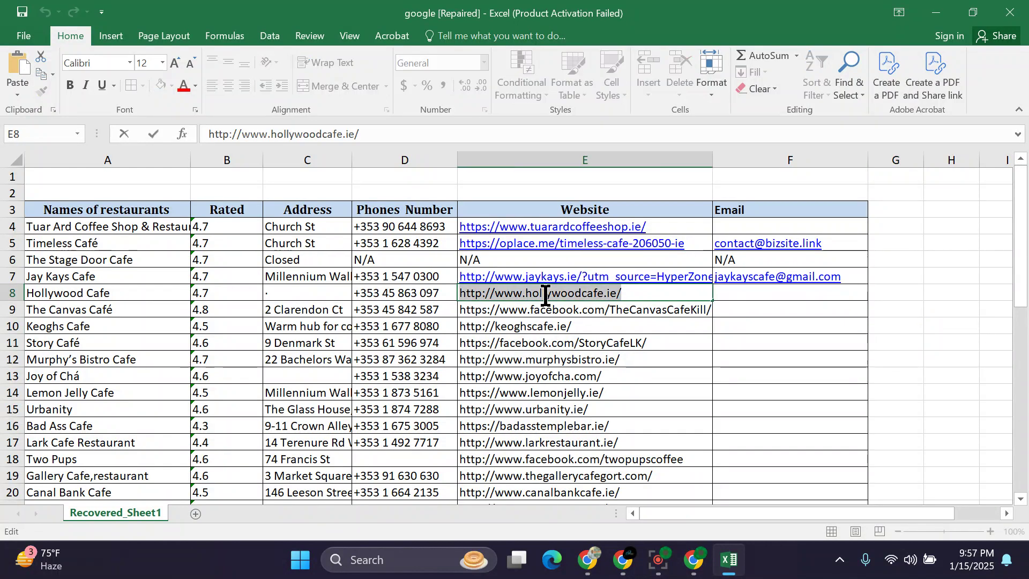
pyautogui.rightClick(546, 294)
pyautogui.click(580, 325)
pyautogui.moveTo(693, 560)
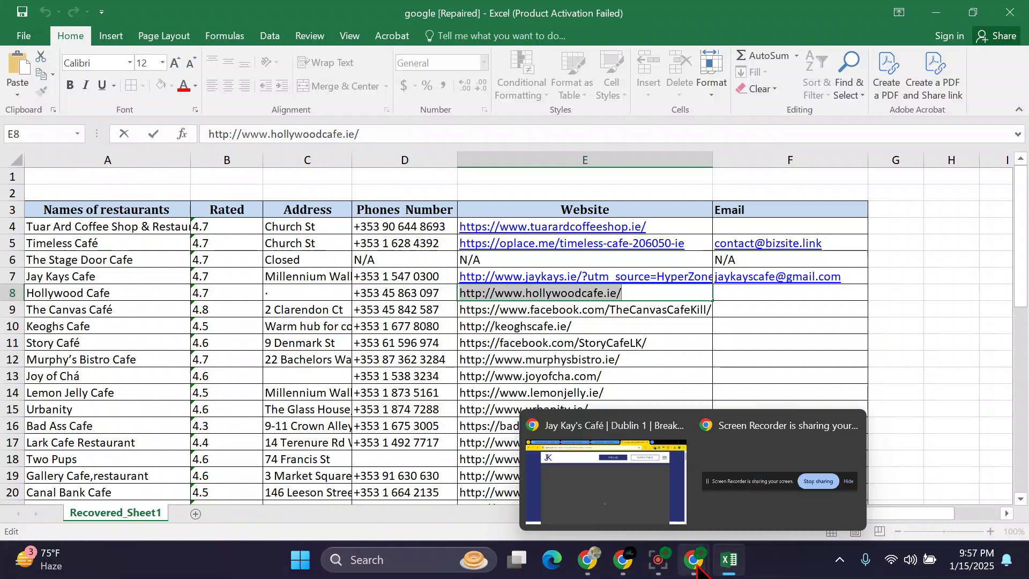
pyautogui.click(621, 490)
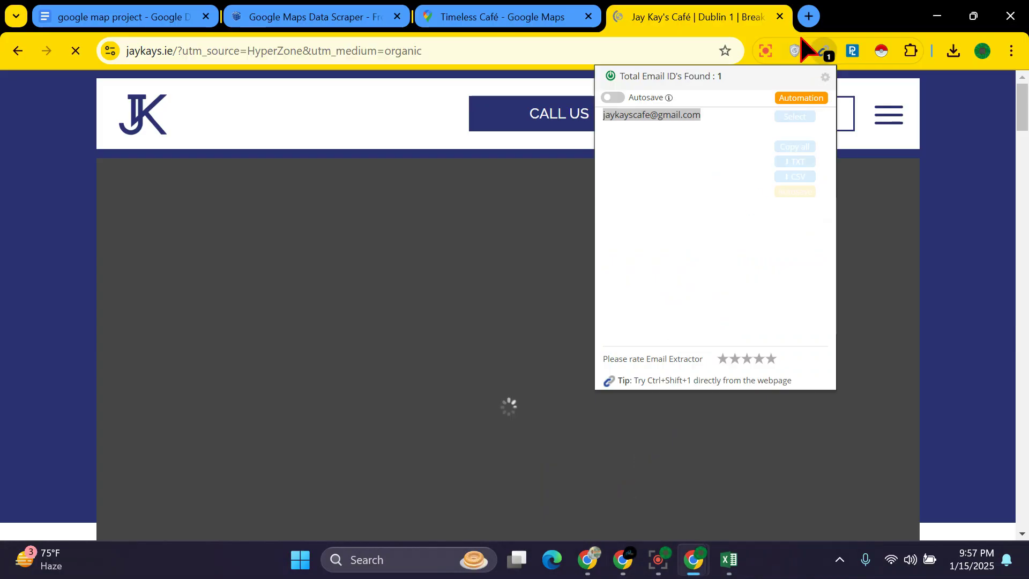
# Close the Jay Kay's Café tab and open the copied hollywoodcafe.ie address in a new tab.
pyautogui.click(780, 17)
pyautogui.click(618, 16)
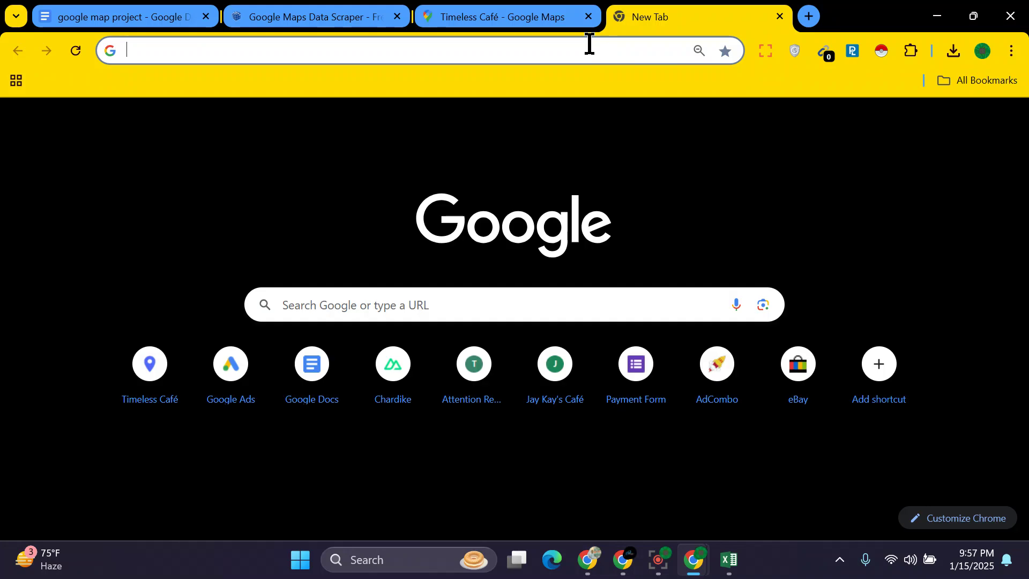
pyautogui.click(588, 42)
pyautogui.rightClick(589, 44)
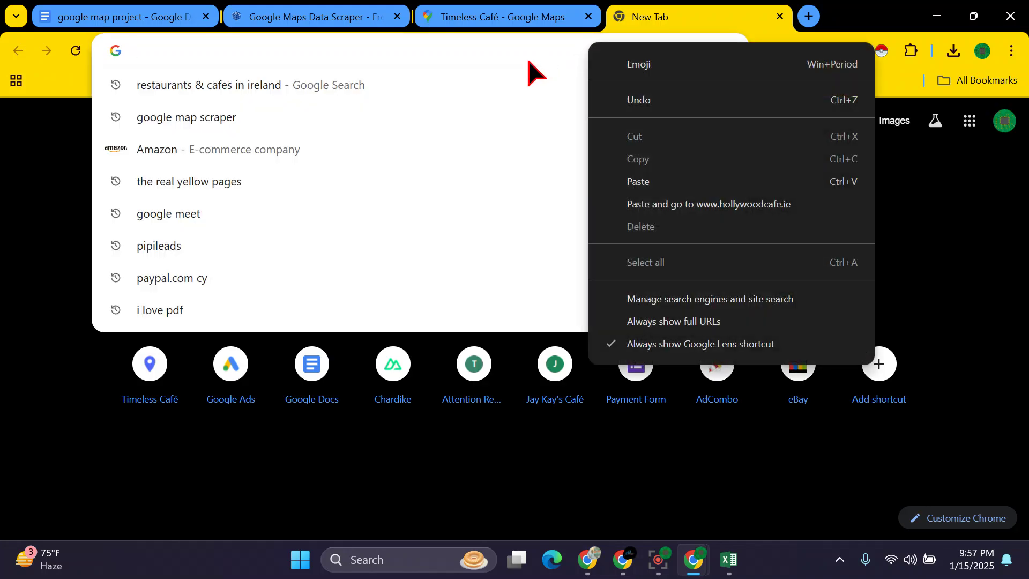
pyautogui.click(657, 181)
pyautogui.press('Return')
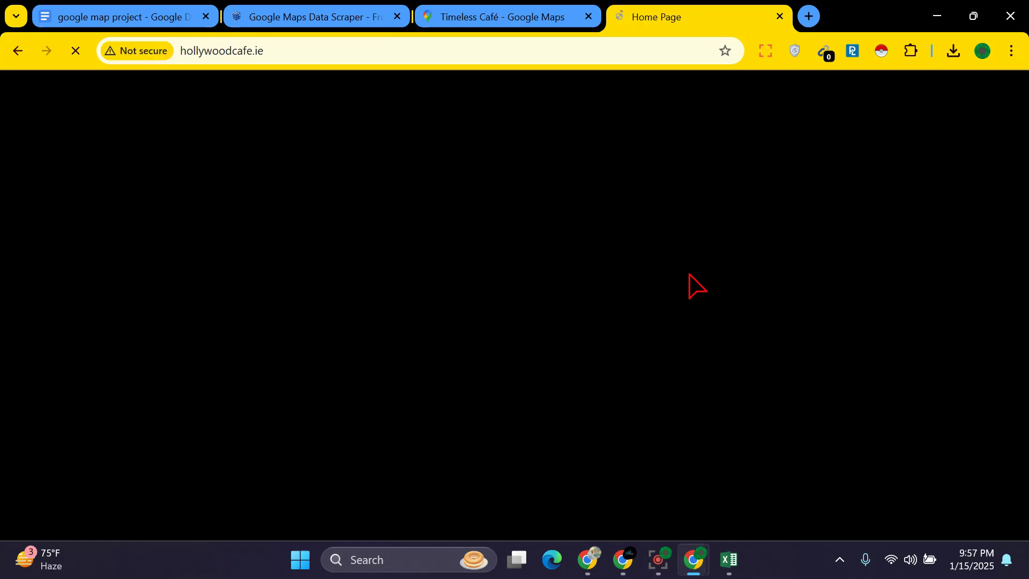
# Look through the Hollywood Café home page and check it for email addresses with Email Extractor.
pyautogui.scroll(-5, 432, 308)
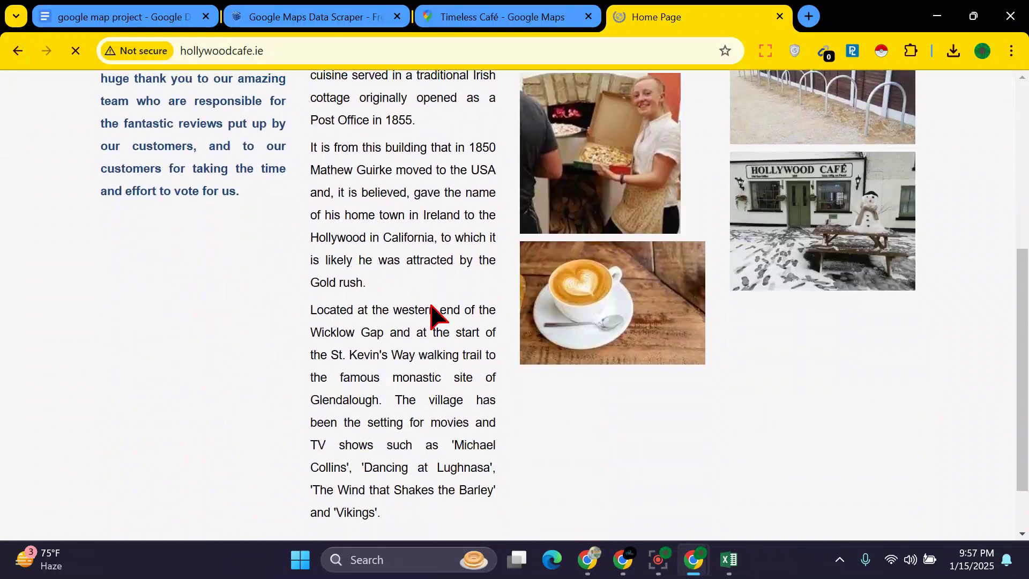
pyautogui.scroll(6, 432, 309)
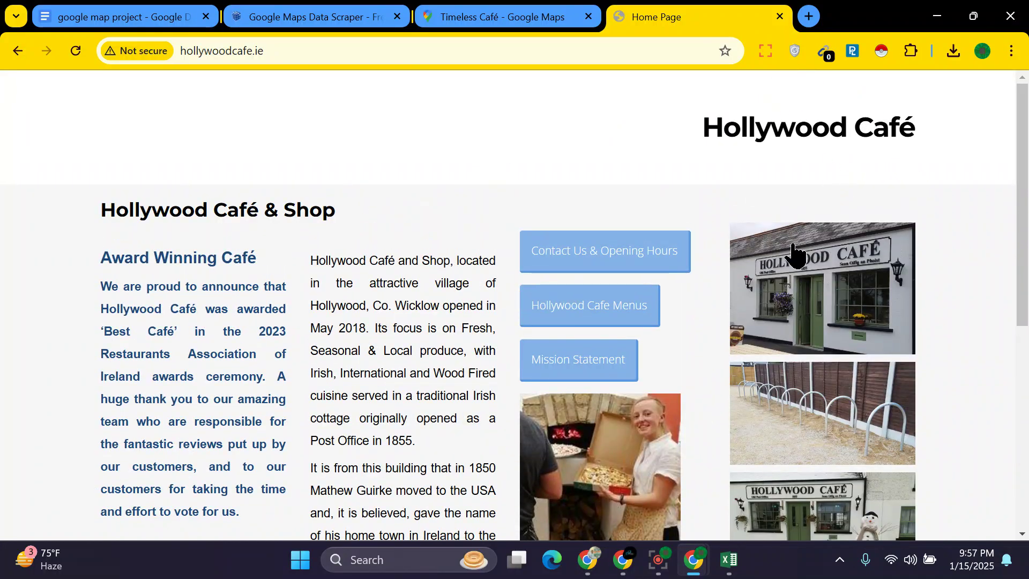
pyautogui.scroll(-5, 796, 263)
pyautogui.scroll(5, 799, 271)
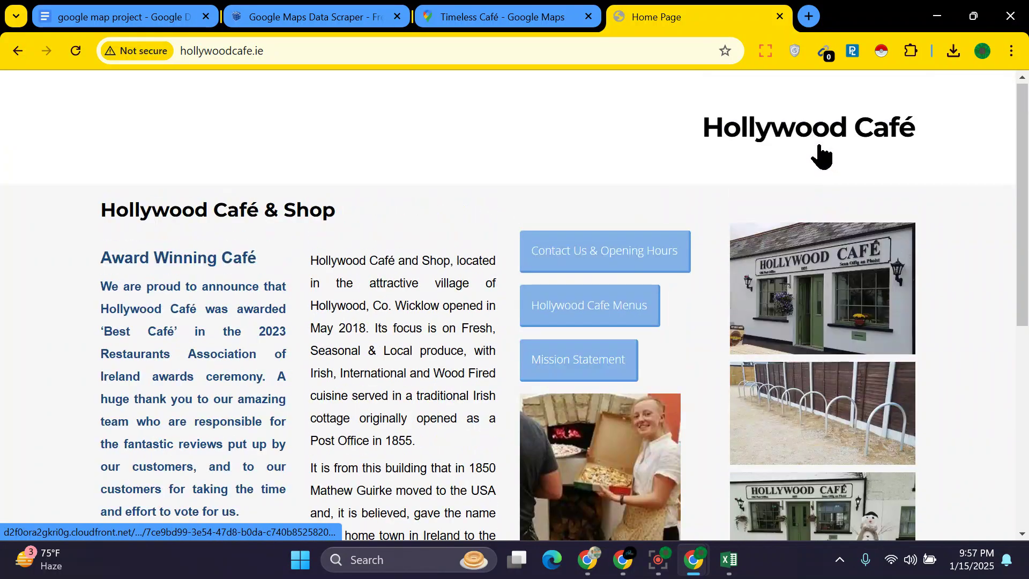
pyautogui.click(824, 52)
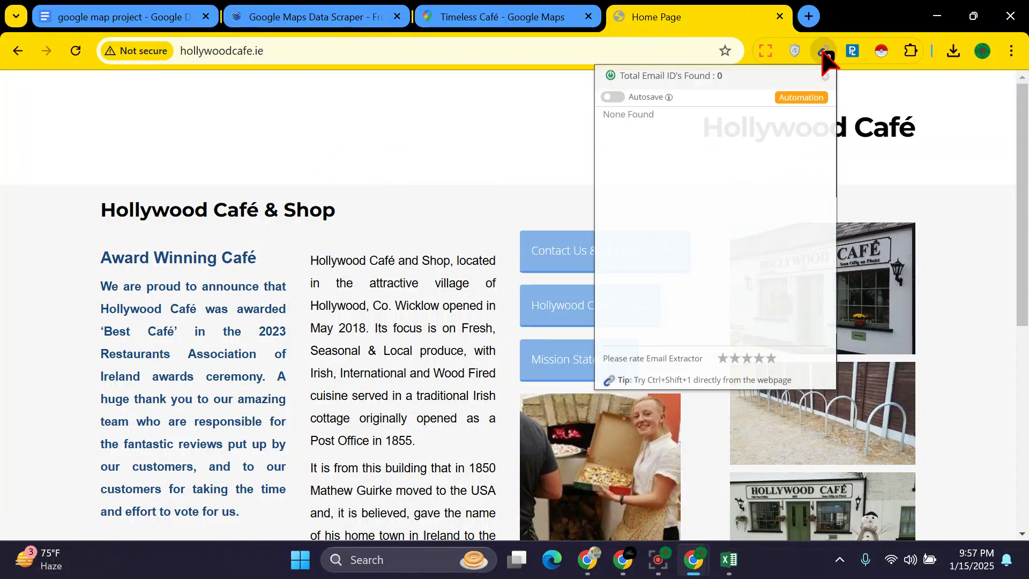
pyautogui.click(758, 188)
pyautogui.scroll(-5, 751, 214)
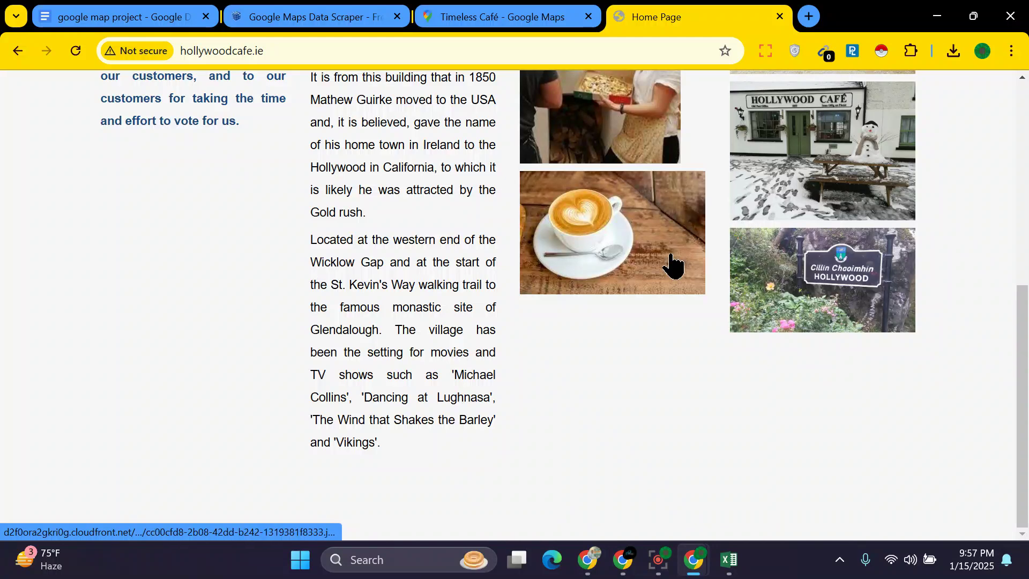
pyautogui.scroll(5, 673, 262)
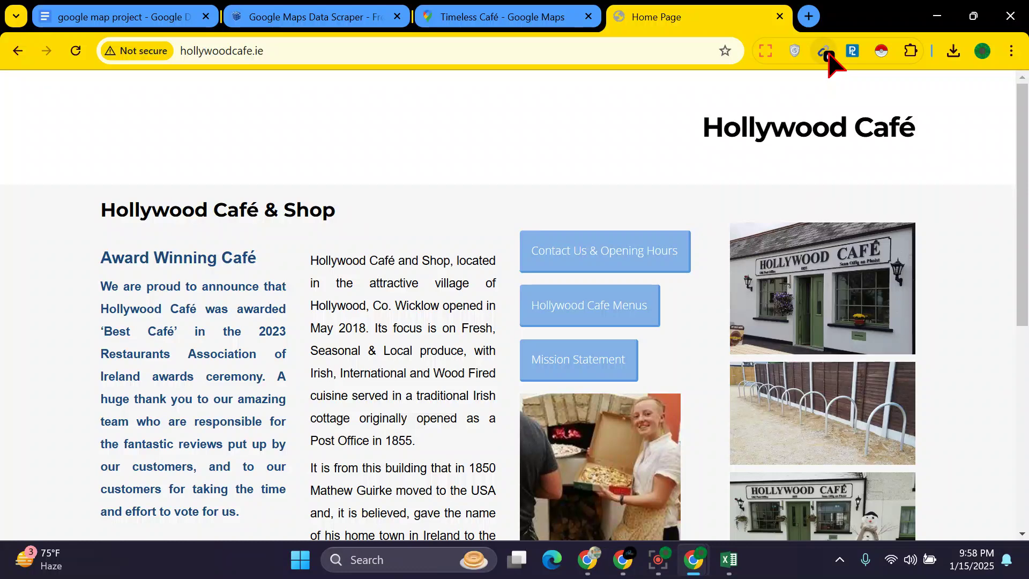
pyautogui.click(827, 54)
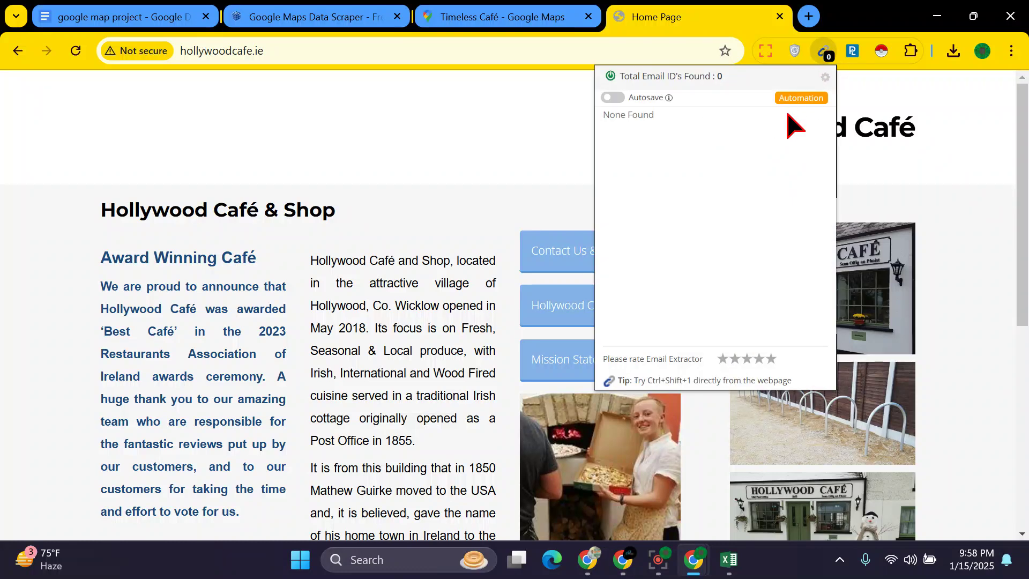
pyautogui.click(971, 161)
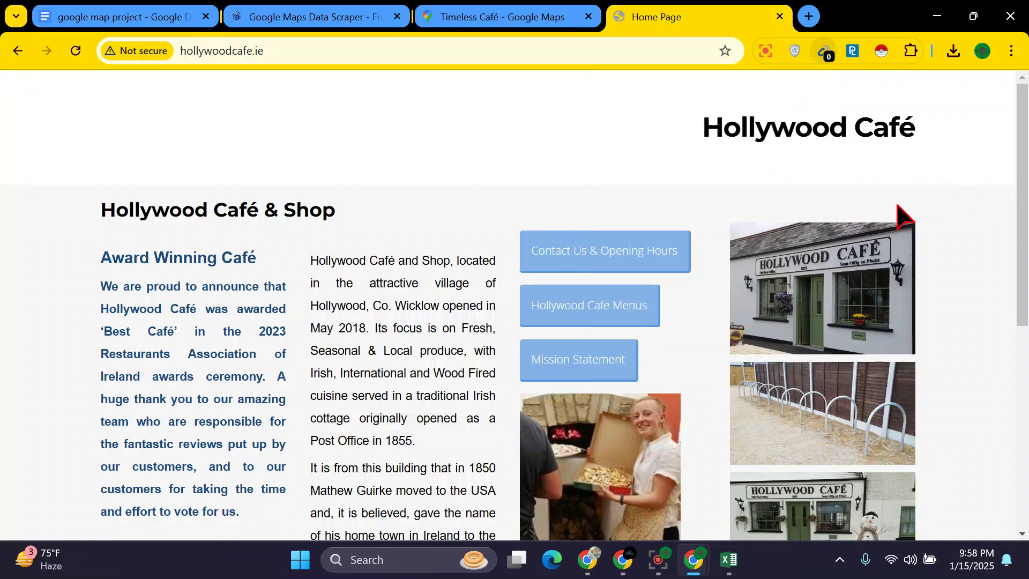
pyautogui.click(718, 560)
pyautogui.click(767, 295)
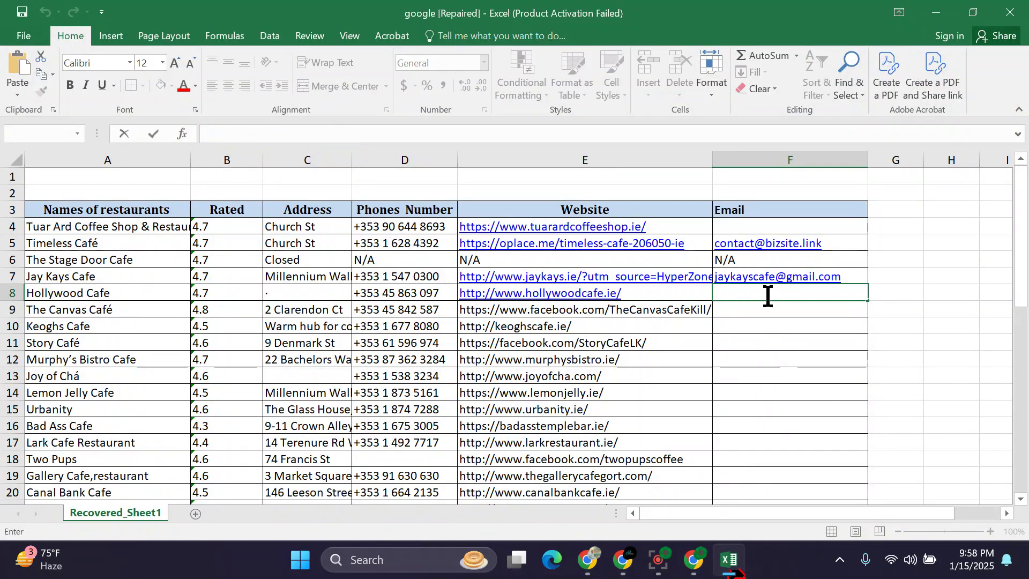
pyautogui.write('N/a')
pyautogui.press('BackSpace')
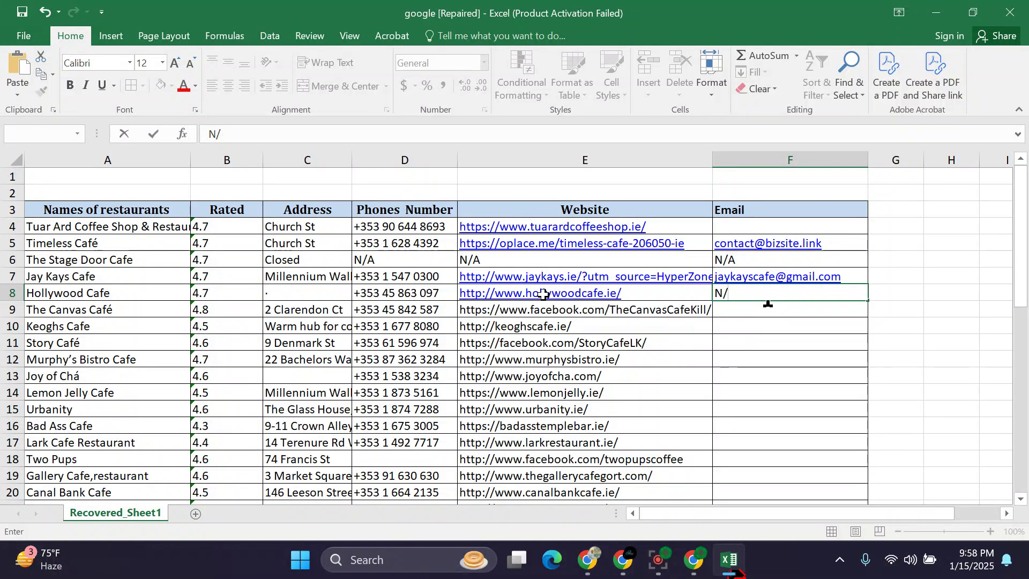
pyautogui.write('A')
pyautogui.click(747, 357)
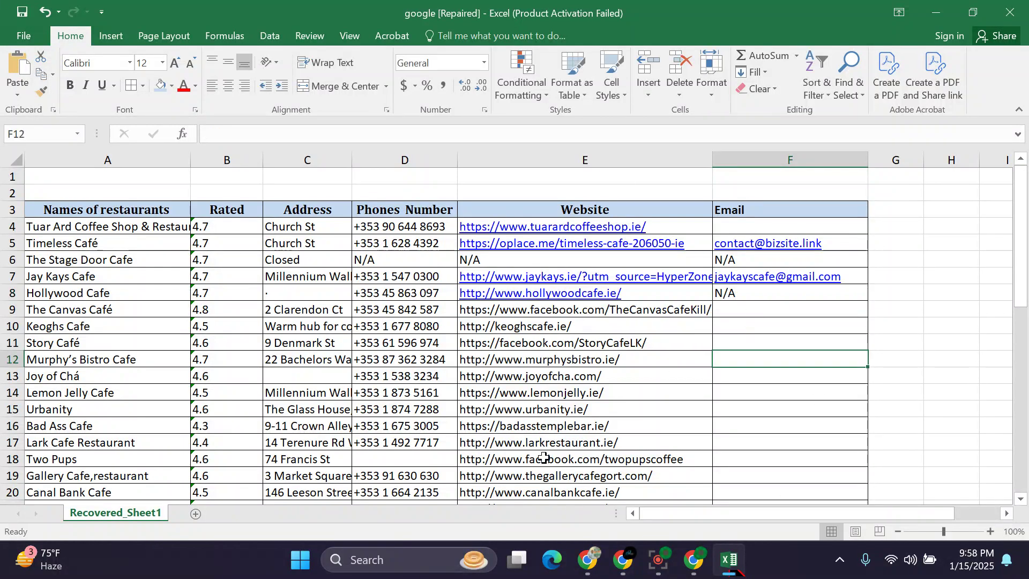
# Copy The Canvas Café's Facebook address from cell E9 and switch to the Chrome window.
pyautogui.doubleClick(582, 311)
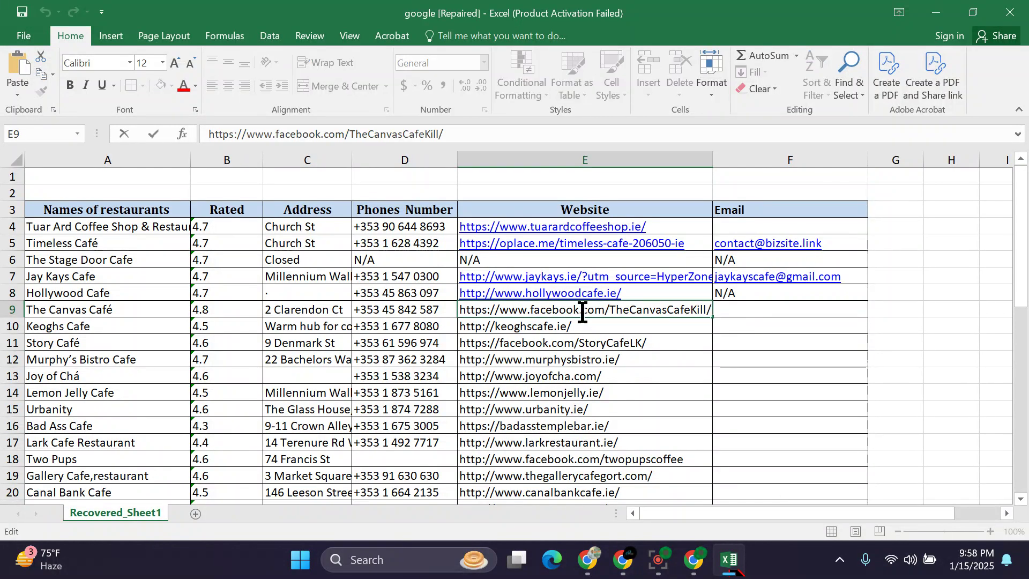
pyautogui.doubleClick(582, 311)
pyautogui.rightClick(582, 311)
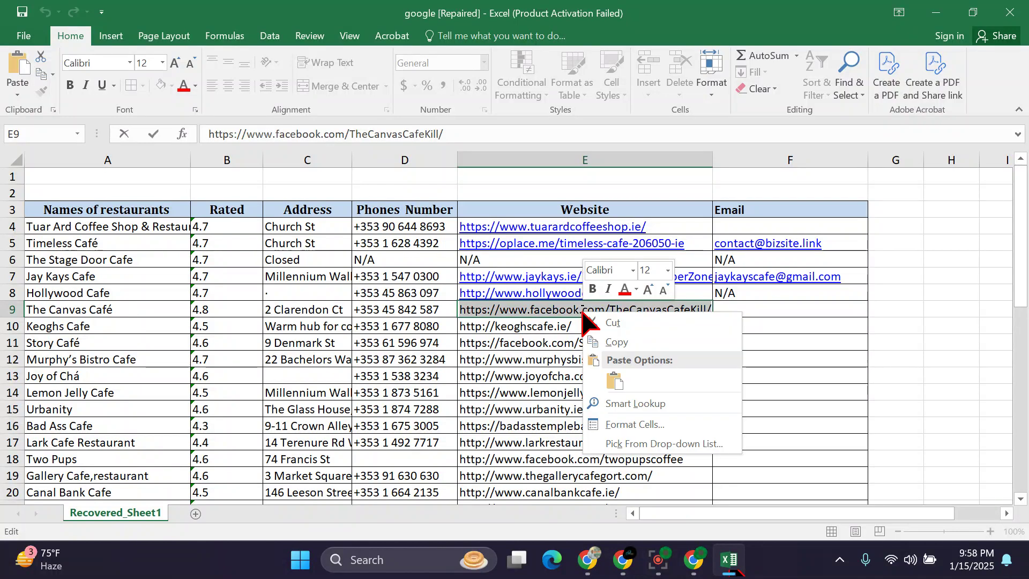
pyautogui.click(616, 342)
pyautogui.click(695, 561)
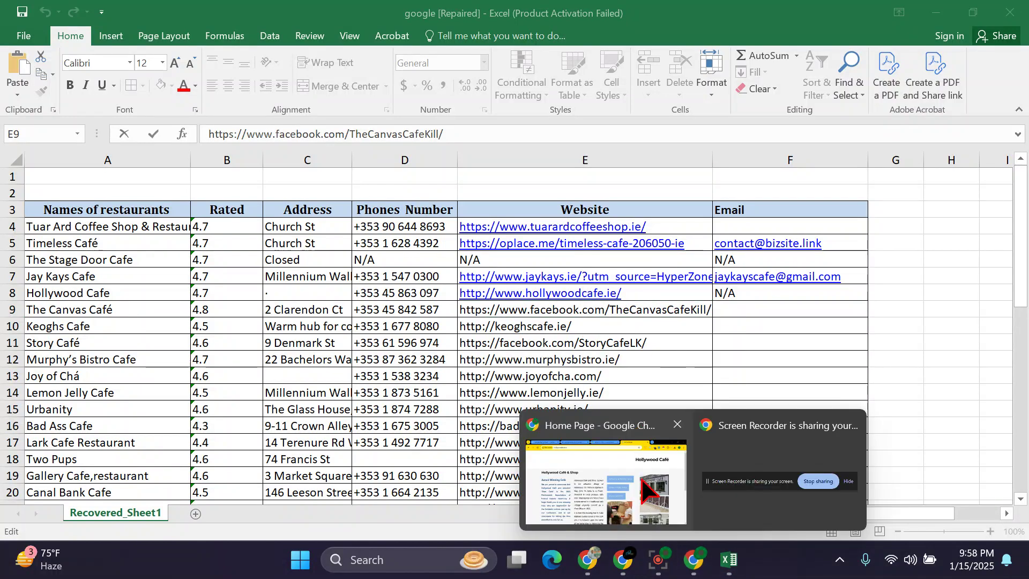
pyautogui.click(607, 471)
# Close the Hollywood Café tab and open the copied facebook.com/TheCanvasCafeKill/ address in a new tab.
pyautogui.click(780, 16)
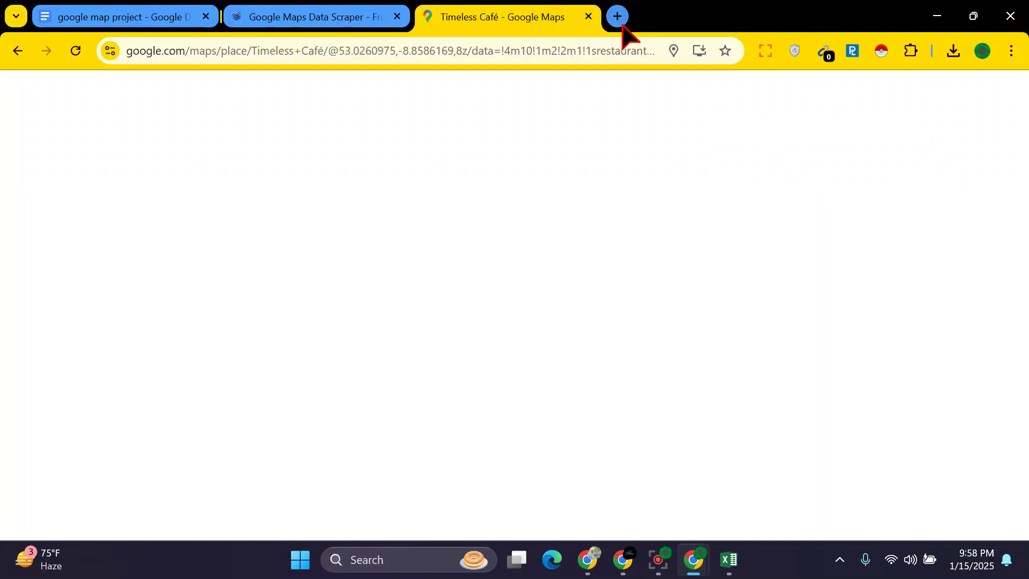
pyautogui.click(616, 17)
pyautogui.click(520, 51)
pyautogui.rightClick(519, 51)
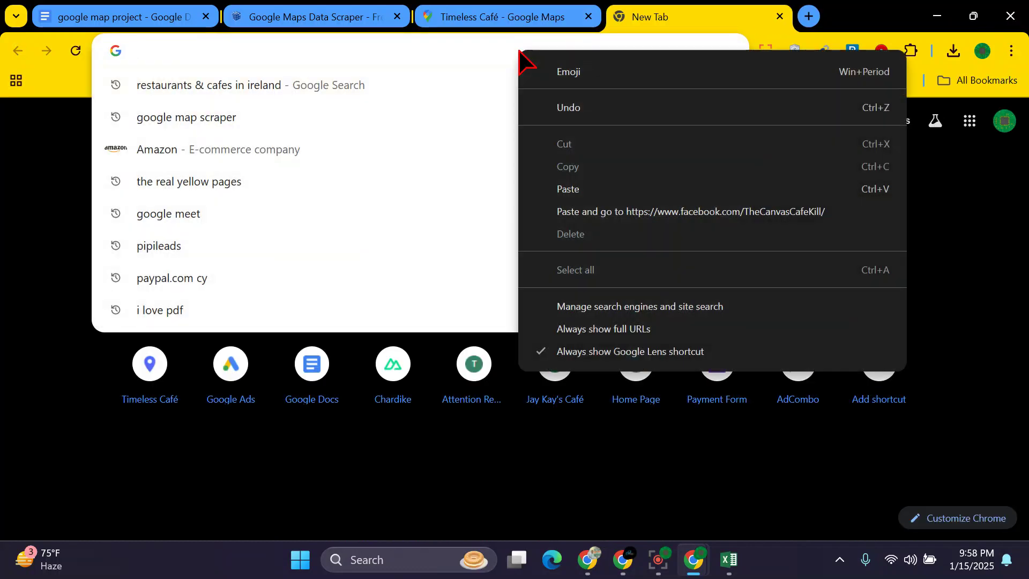
pyautogui.click(614, 193)
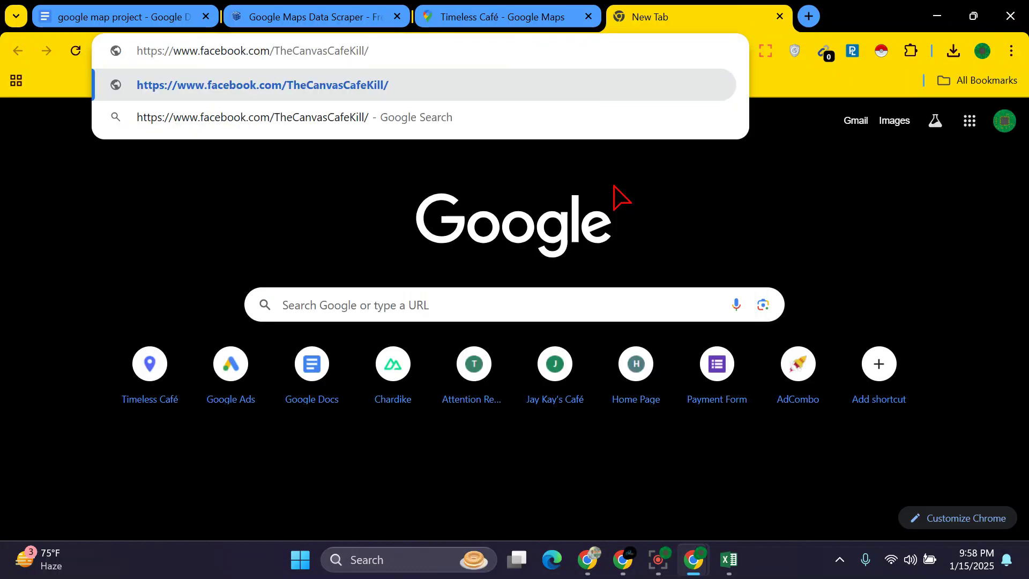
pyautogui.press('Return')
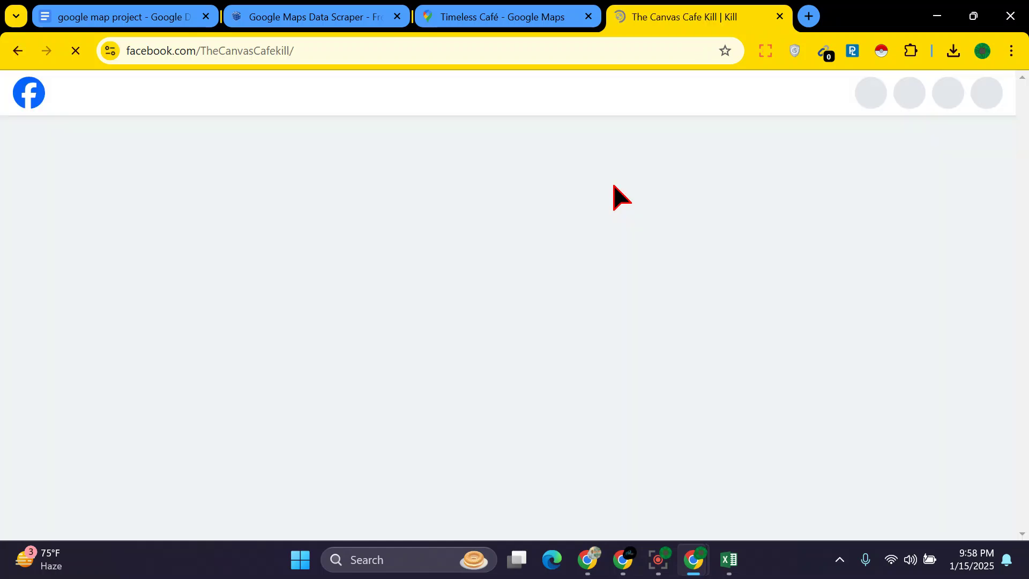
# Leave The Canvas Café's Facebook page, return to the Excel sheet and confirm the café's website entry in cell E9.
pyautogui.click(541, 16)
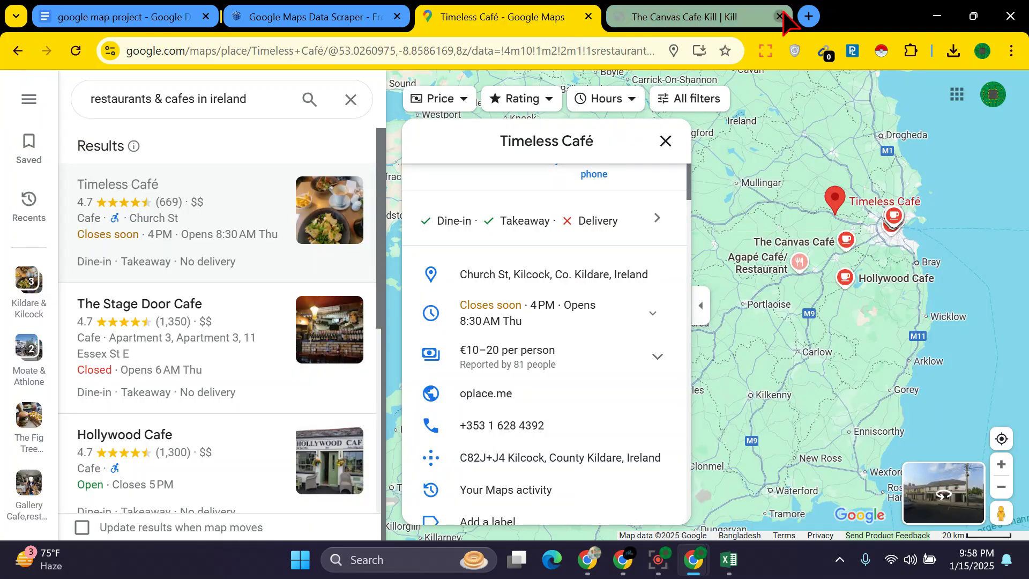
pyautogui.click(729, 559)
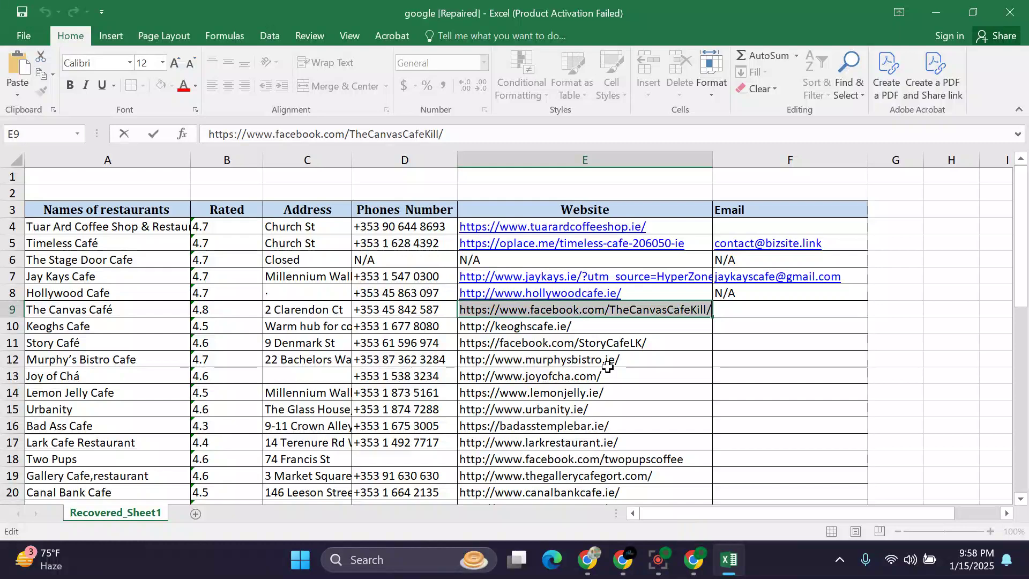
pyautogui.click(643, 325)
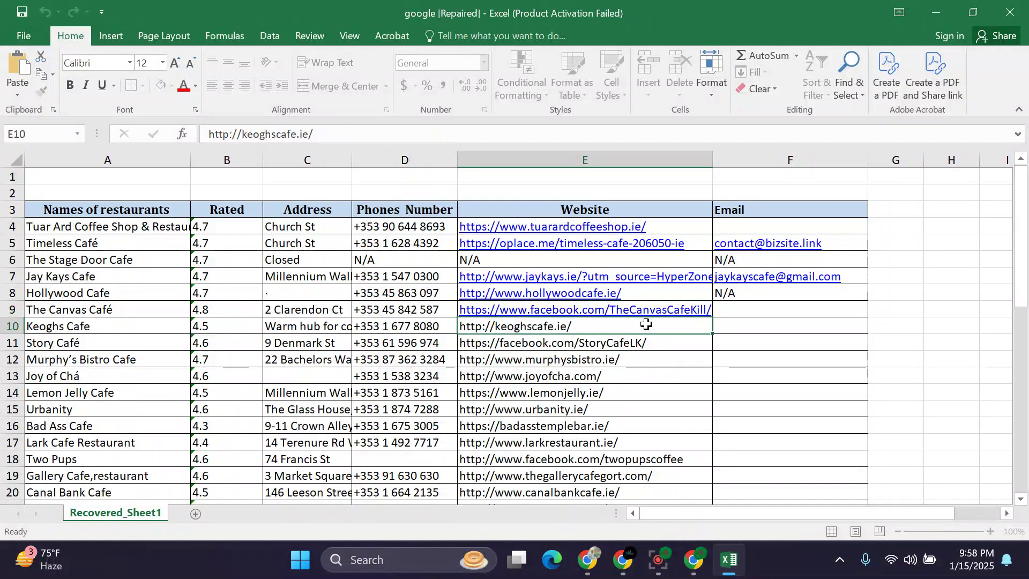
pyautogui.doubleClick(731, 310)
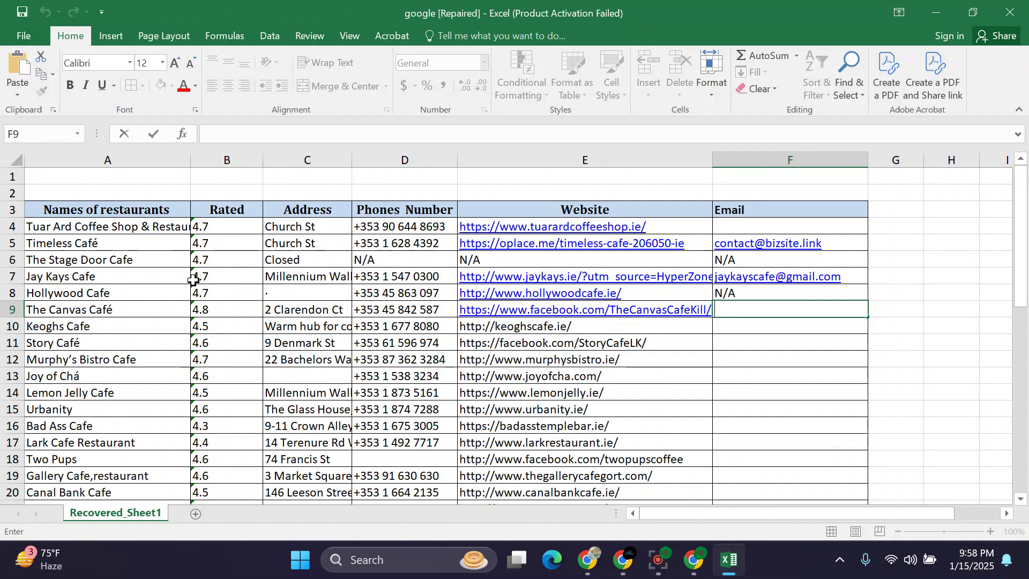
pyautogui.click(169, 302)
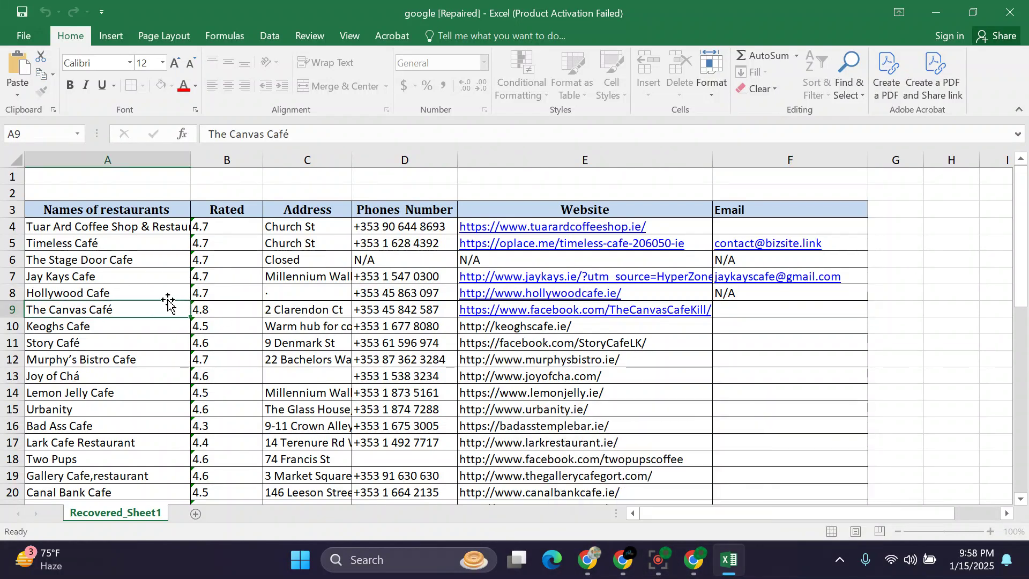
pyautogui.moveTo(70, 227); pyautogui.dragTo(94, 260)
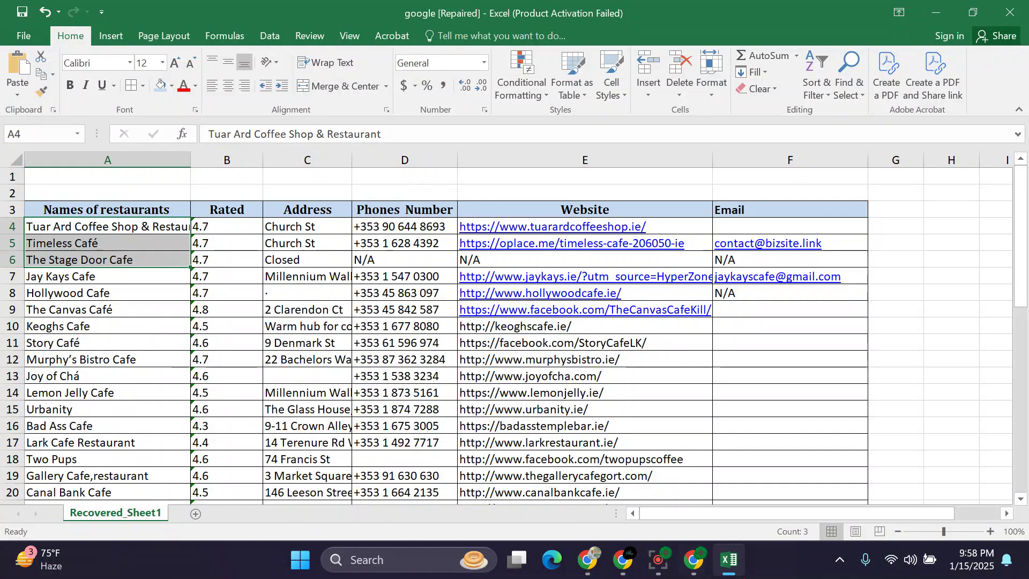
# Switch to the Google Docs course outline and review the Google Map Data Entry, Web Research and Professional Portfolio Design items under প্রজেক্ট - 04.
pyautogui.click(695, 565)
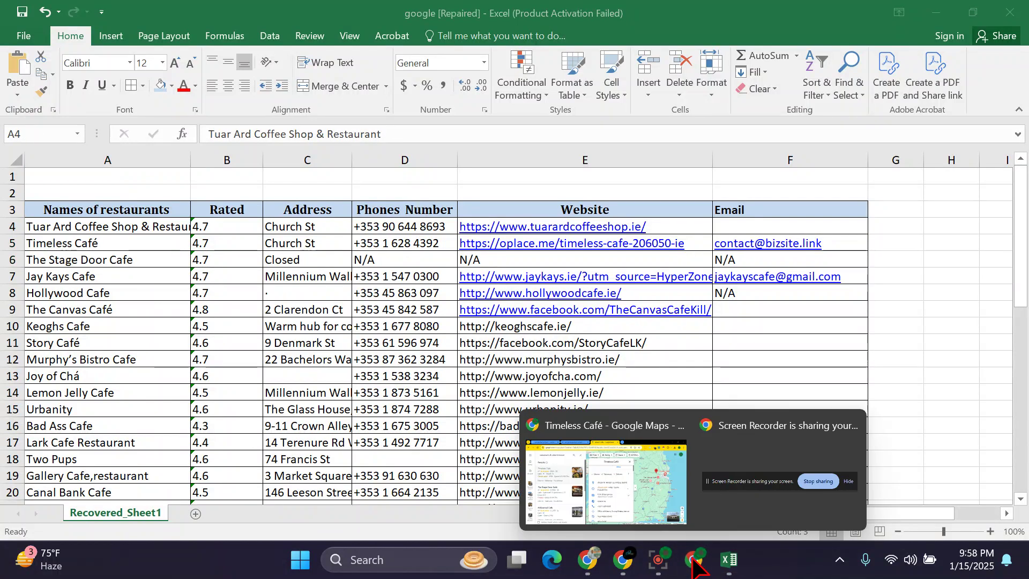
pyautogui.click(588, 560)
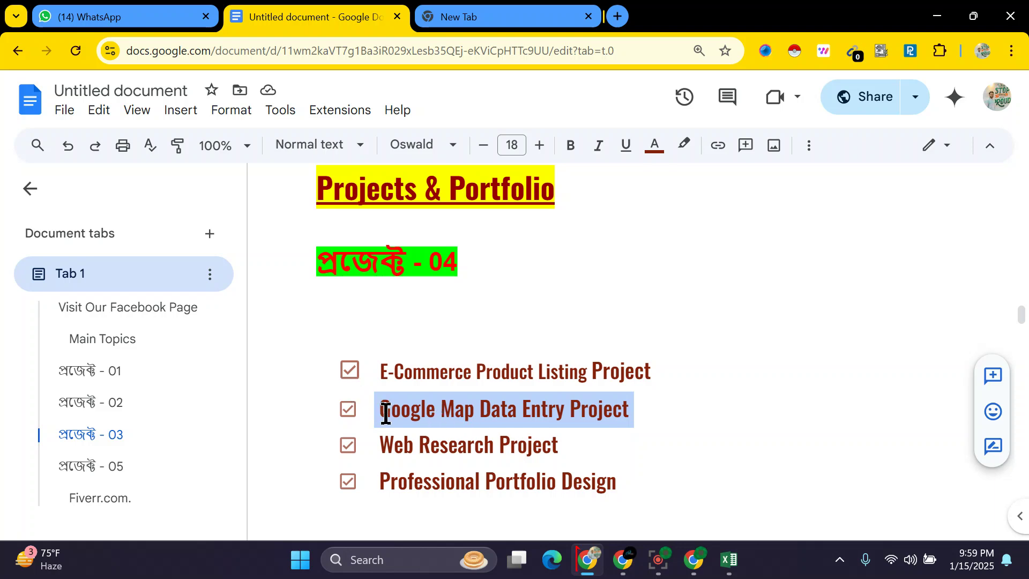
pyautogui.moveTo(375, 411); pyautogui.dragTo(655, 418)
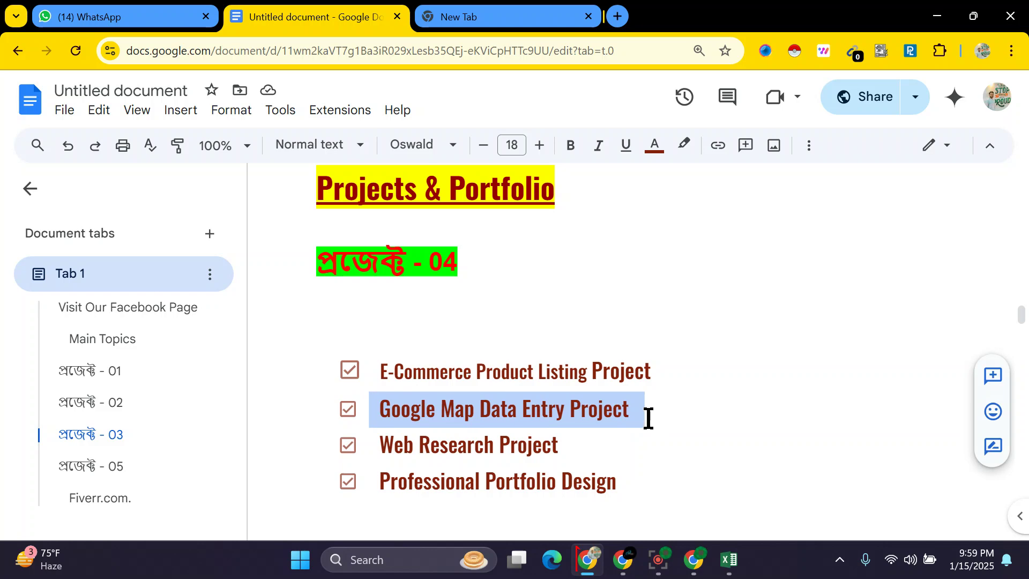
pyautogui.click(650, 419)
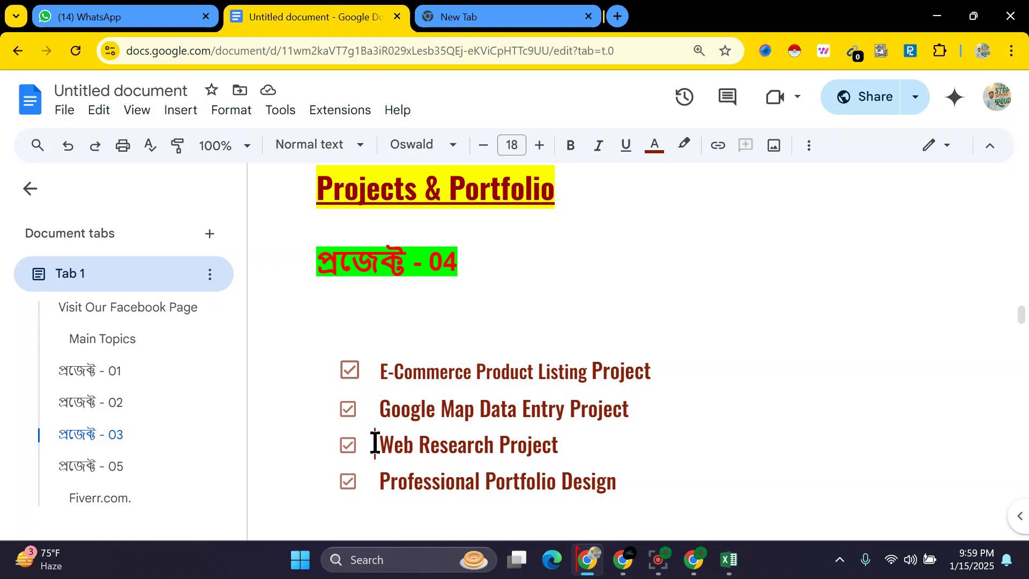
pyautogui.moveTo(381, 446); pyautogui.dragTo(604, 465)
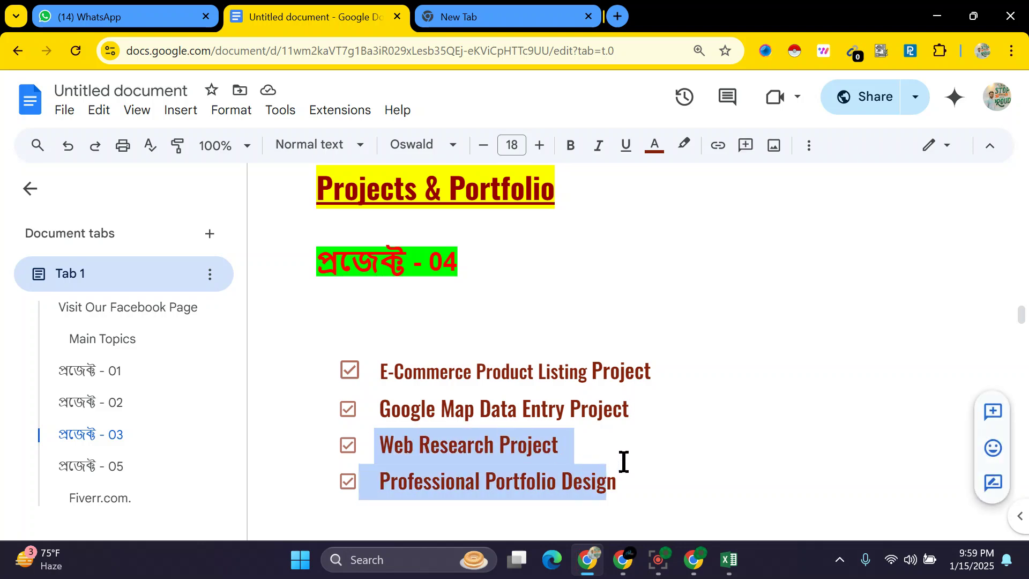
pyautogui.click(552, 456)
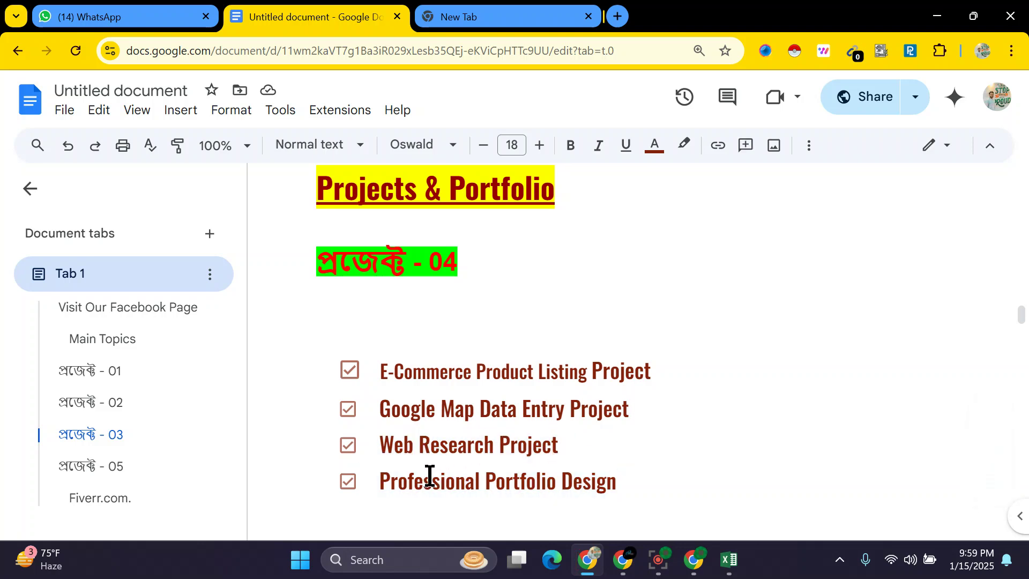
pyautogui.moveTo(375, 482); pyautogui.dragTo(660, 490)
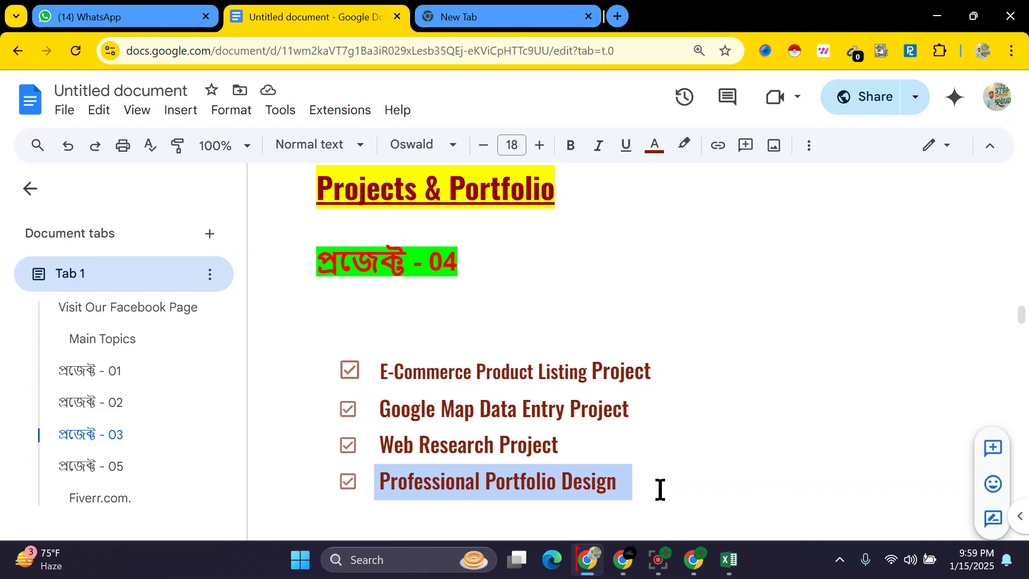
pyautogui.click(660, 489)
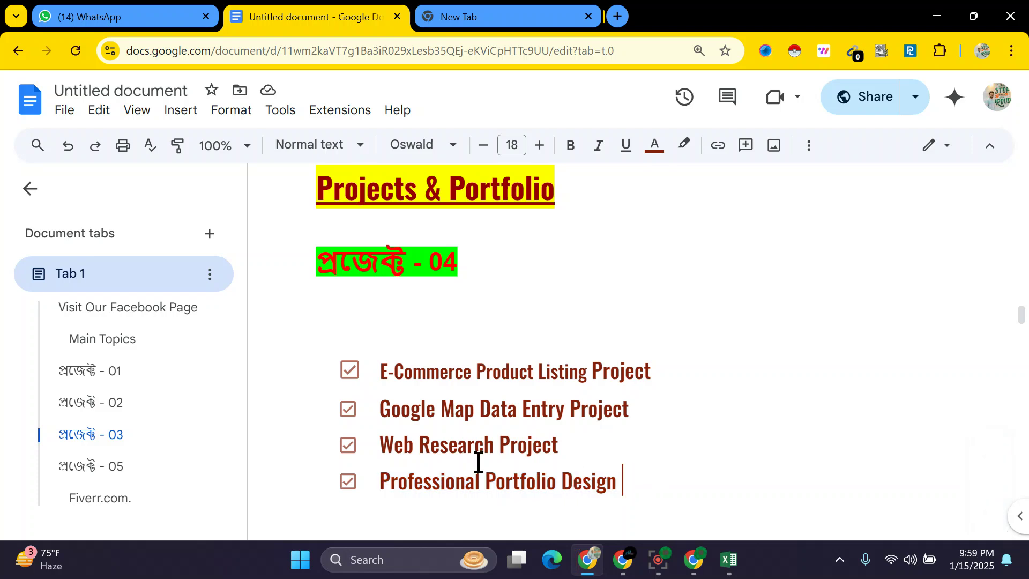
pyautogui.moveTo(379, 443); pyautogui.dragTo(690, 503)
pyautogui.scroll(-5, 689, 503)
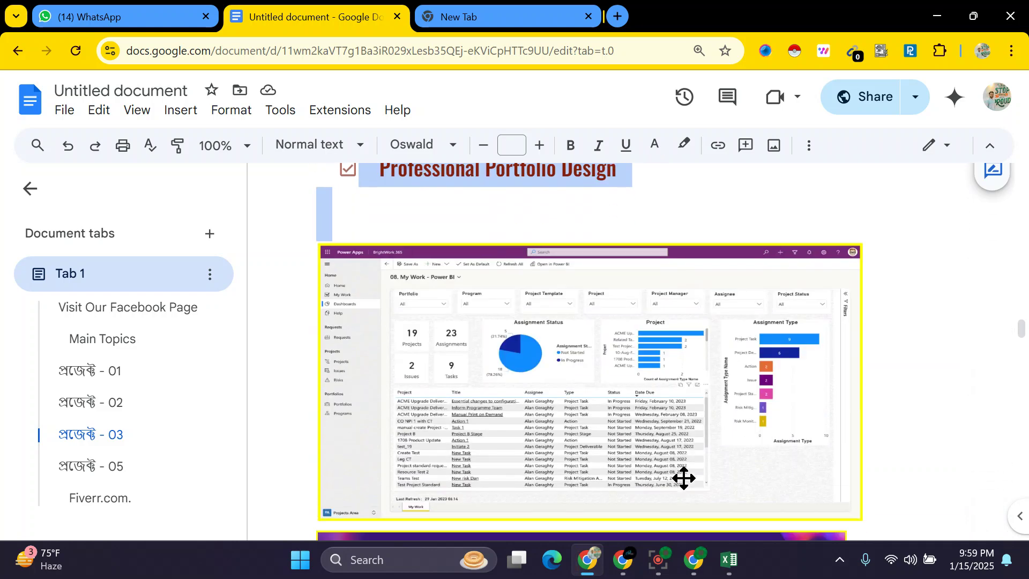
pyautogui.click(682, 478)
pyautogui.scroll(4, 675, 375)
pyautogui.doubleClick(640, 412)
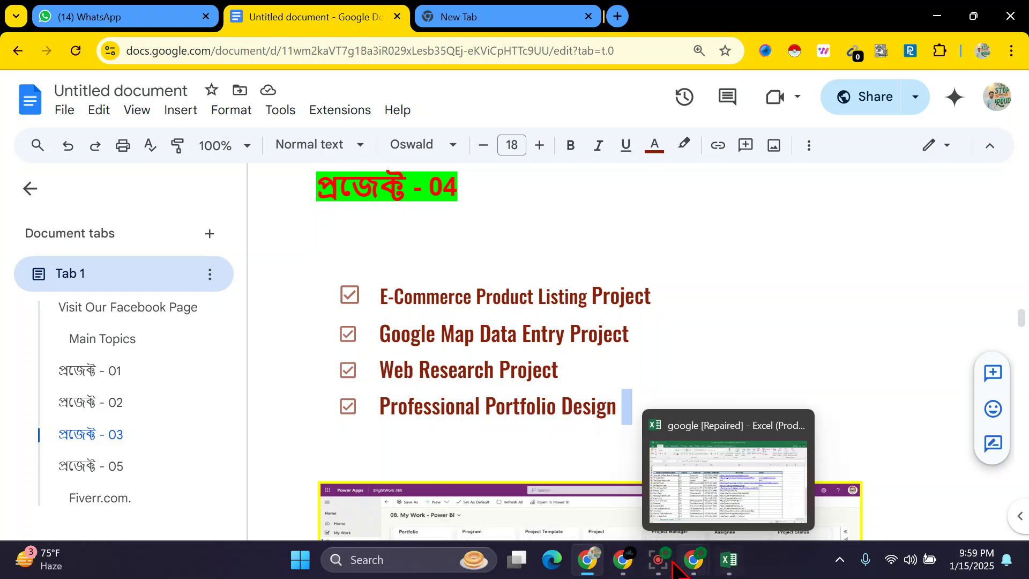
# Check the Google Maps window, switch to the Google Meet call and read the participants' chat messages.
pyautogui.moveTo(693, 562)
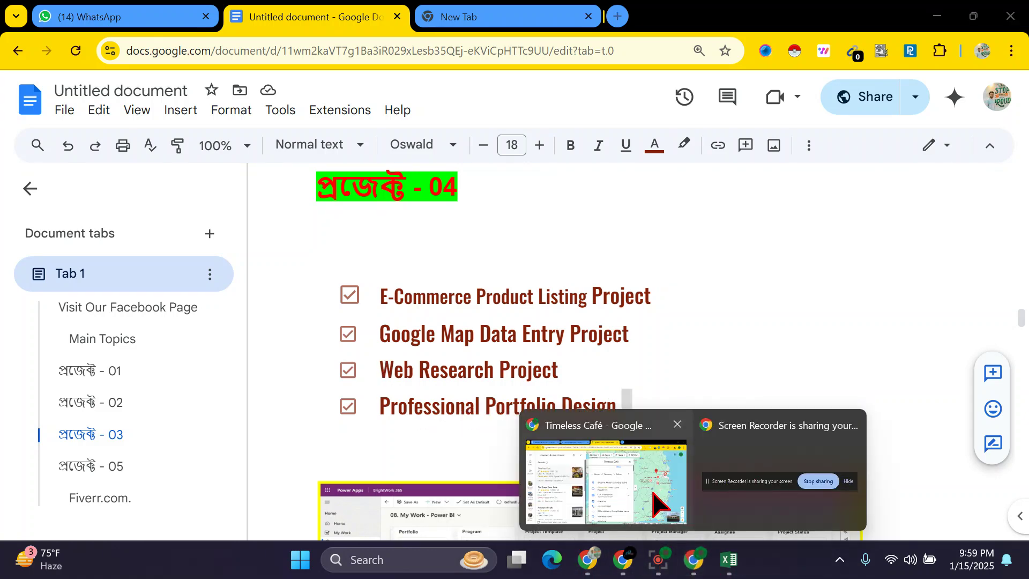
pyautogui.click(634, 478)
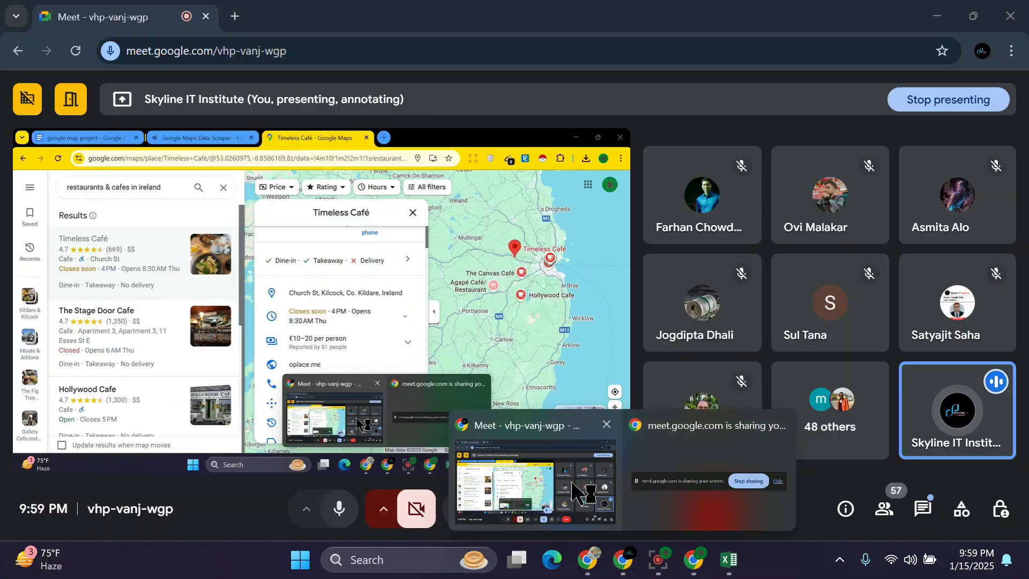
pyautogui.click(531, 472)
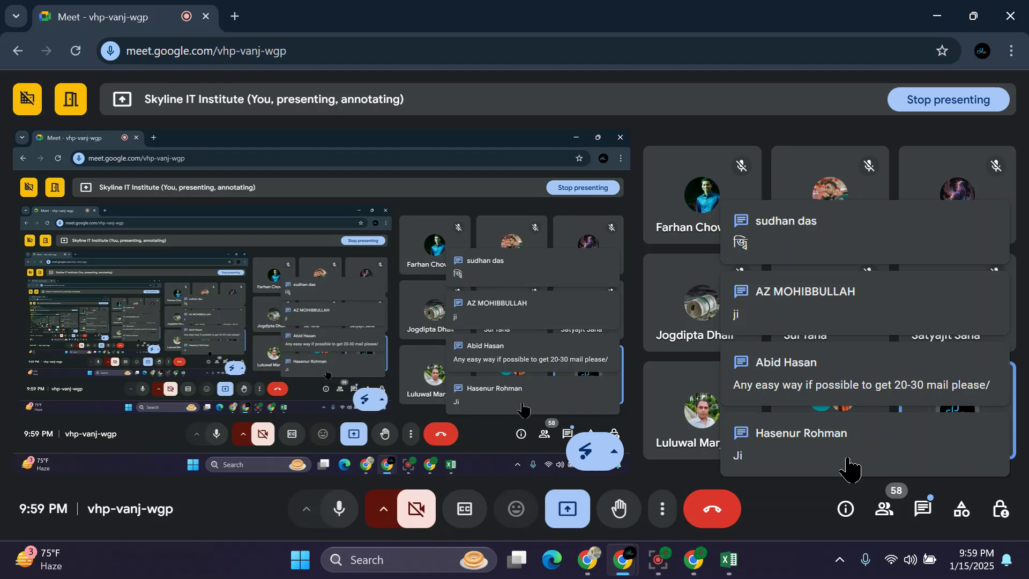
pyautogui.moveTo(729, 559)
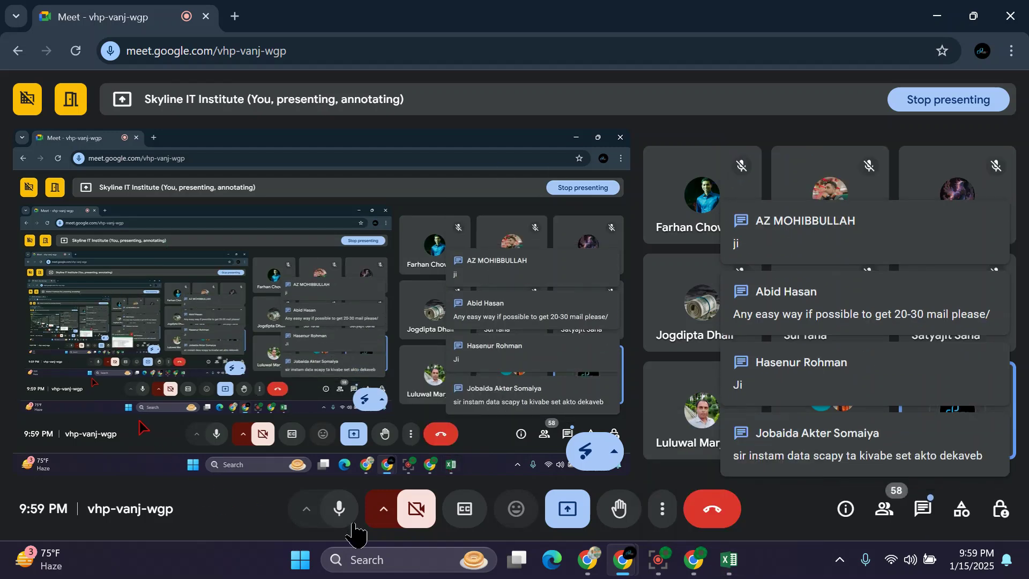
pyautogui.click(724, 572)
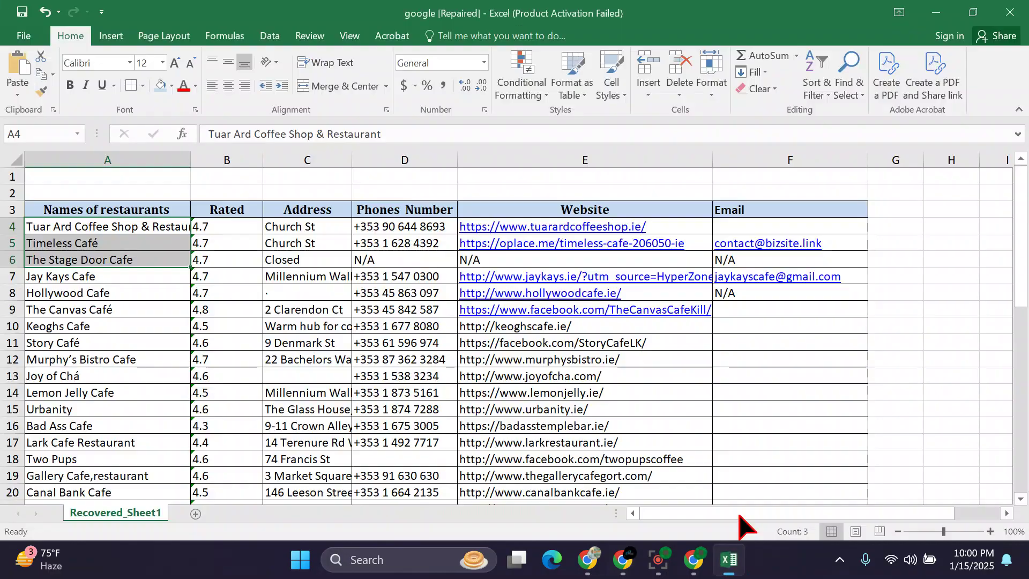
pyautogui.click(862, 326)
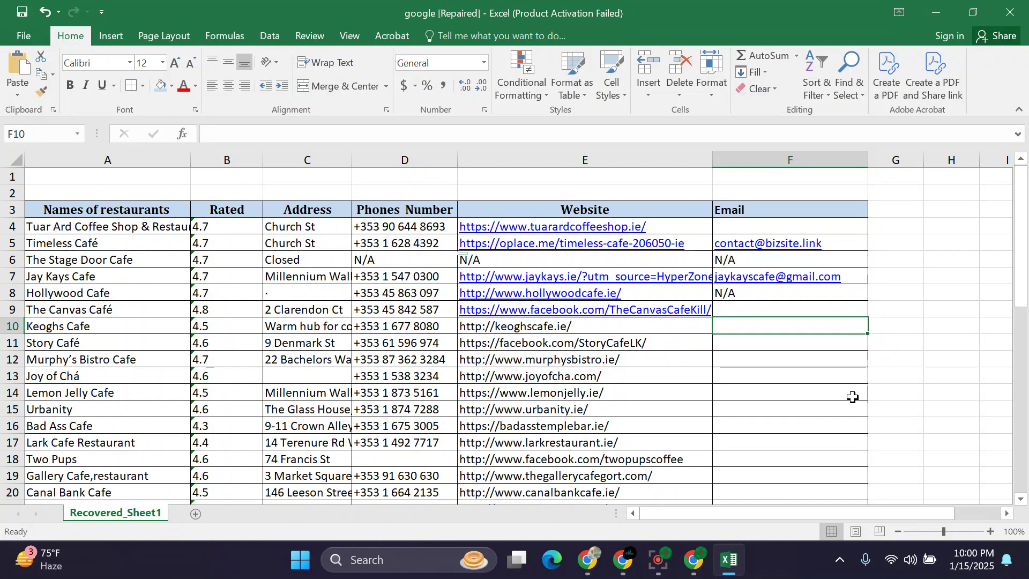
pyautogui.moveTo(692, 558)
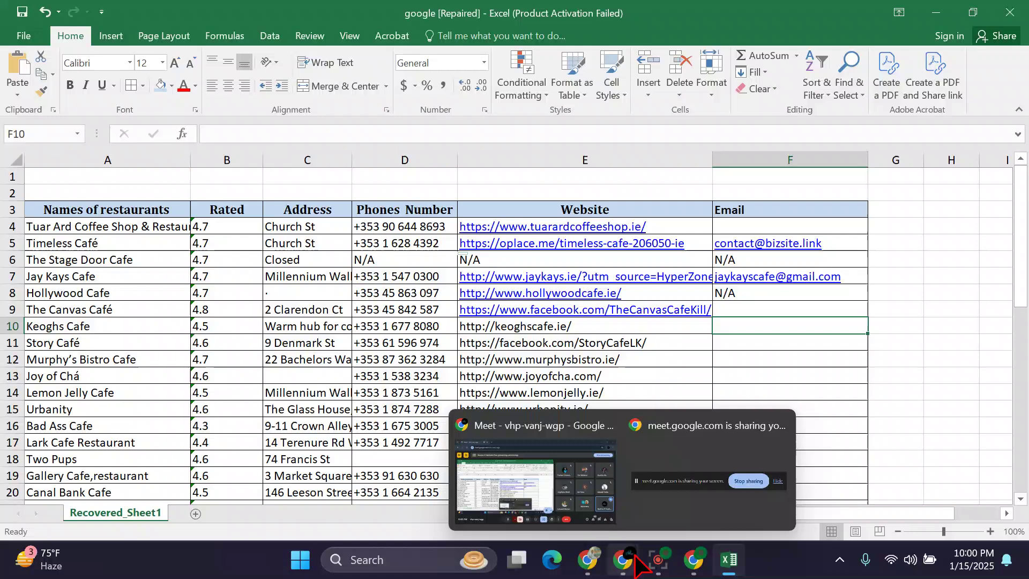
pyautogui.moveTo(663, 569)
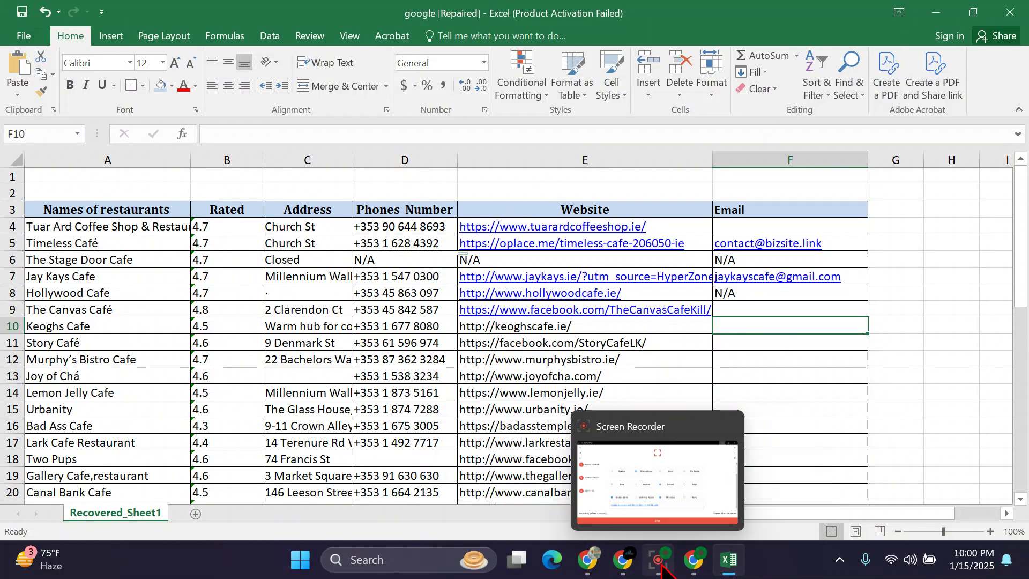